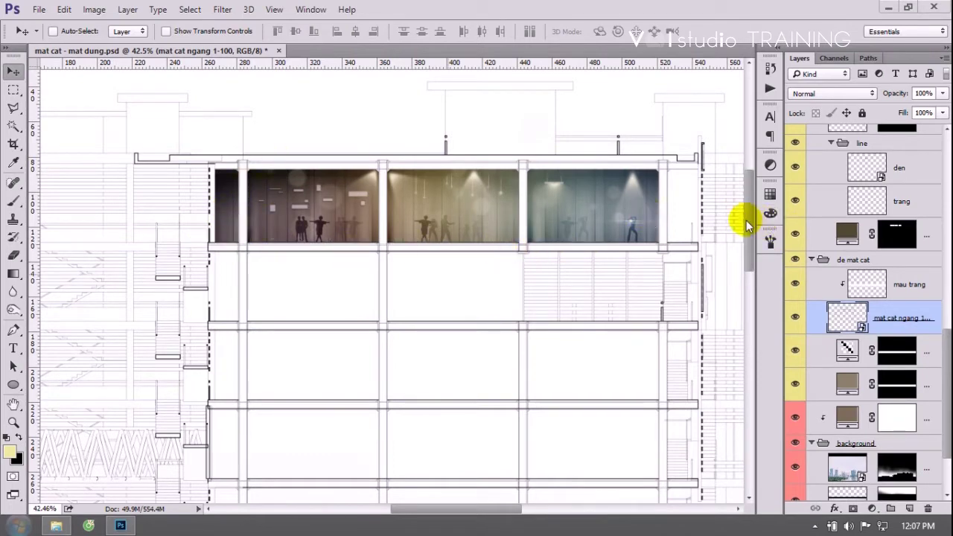
# Swap the Quick Selection tool for the Magic Wand Tool from its toolbar flyout.
pyautogui.scroll(3, 748, 218)
pyautogui.scroll(-2, 748, 218)
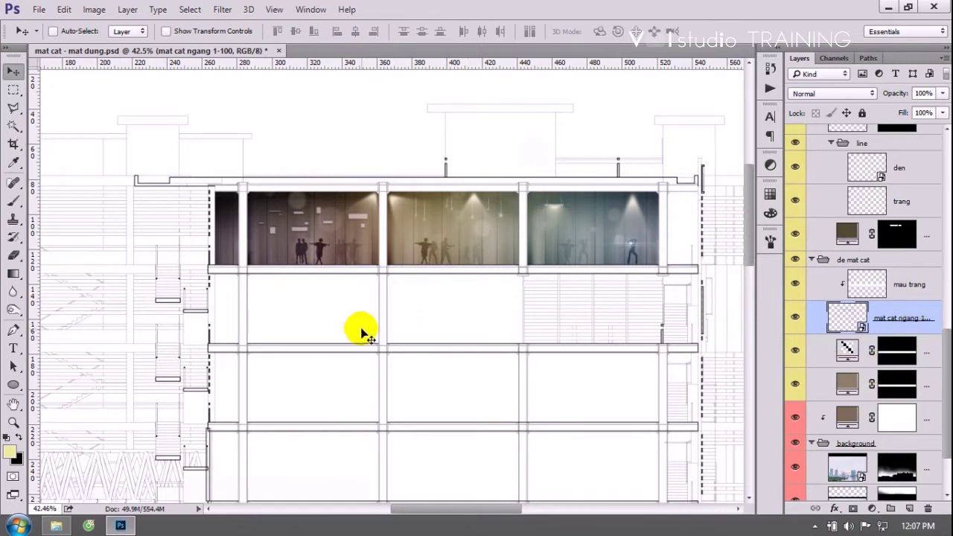
pyautogui.rightClick(16, 130)
pyautogui.click(71, 134)
# Magic-wand select the empty window bays of the floor below the lit interior.
pyautogui.keyDown('shift'); pyautogui.click(445, 312); pyautogui.keyUp('shift')
pyautogui.scroll(3, 461, 312)
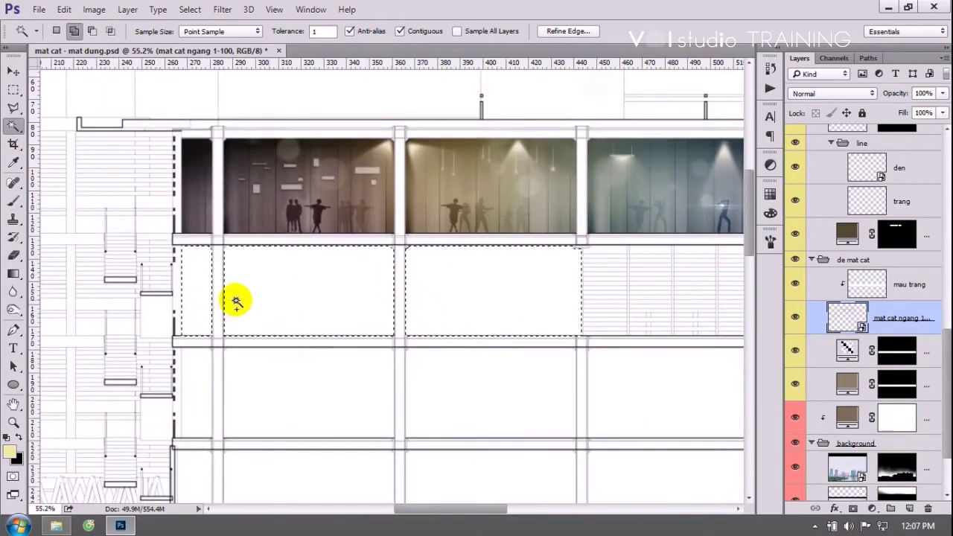
pyautogui.scroll(1, 236, 301)
pyautogui.moveTo(460, 509); pyautogui.dragTo(450, 518)
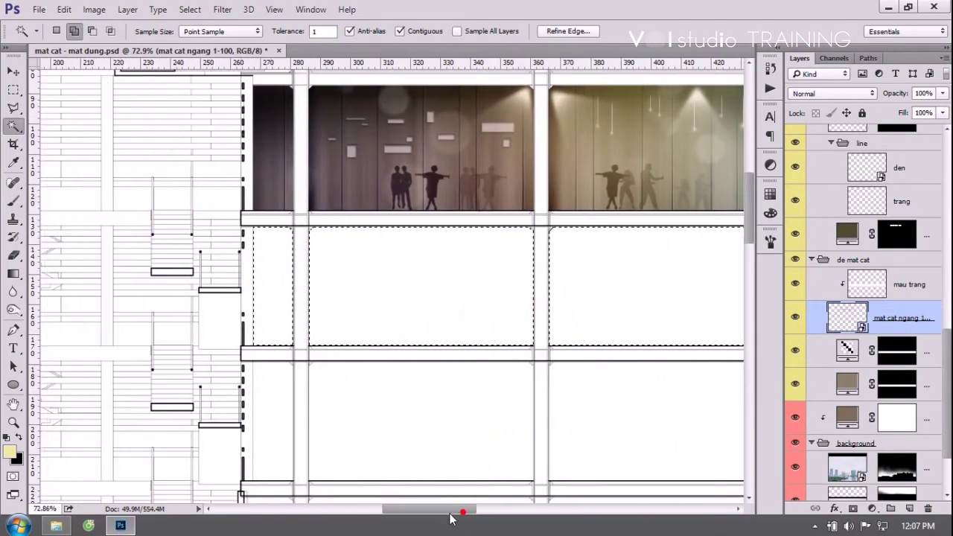
pyautogui.moveTo(947, 393); pyautogui.dragTo(949, 138)
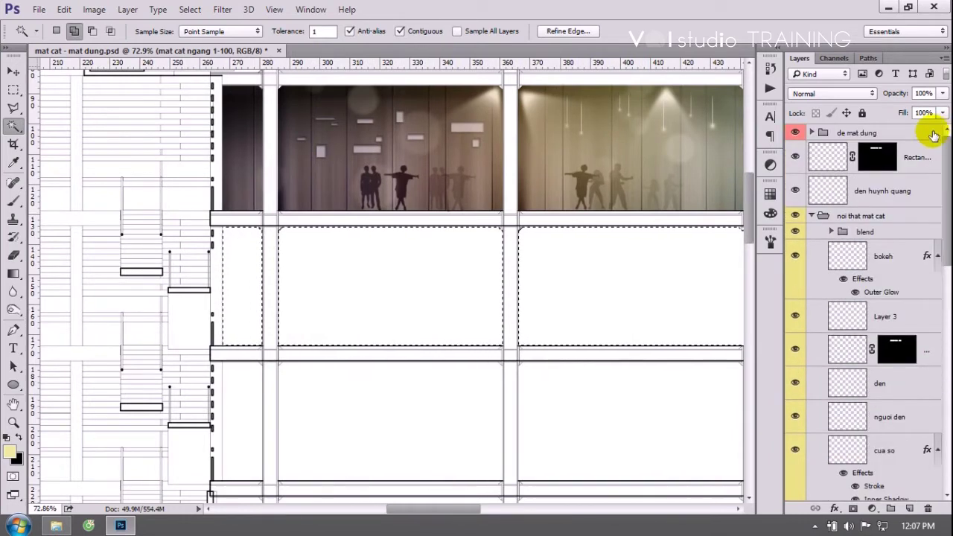
# Add a new layer group named 'mat cat' at the top of the Layers stack.
pyautogui.click(932, 134)
pyautogui.click(810, 216)
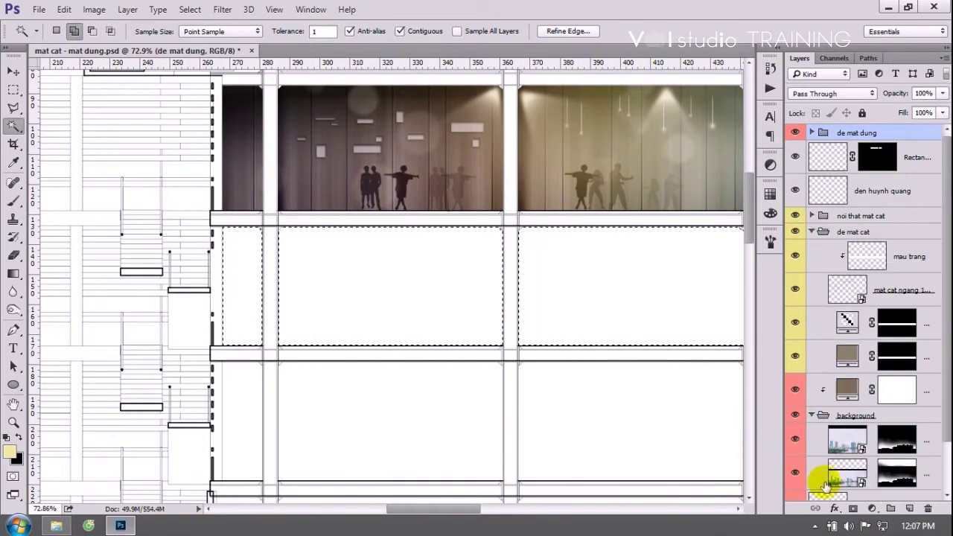
pyautogui.click(888, 508)
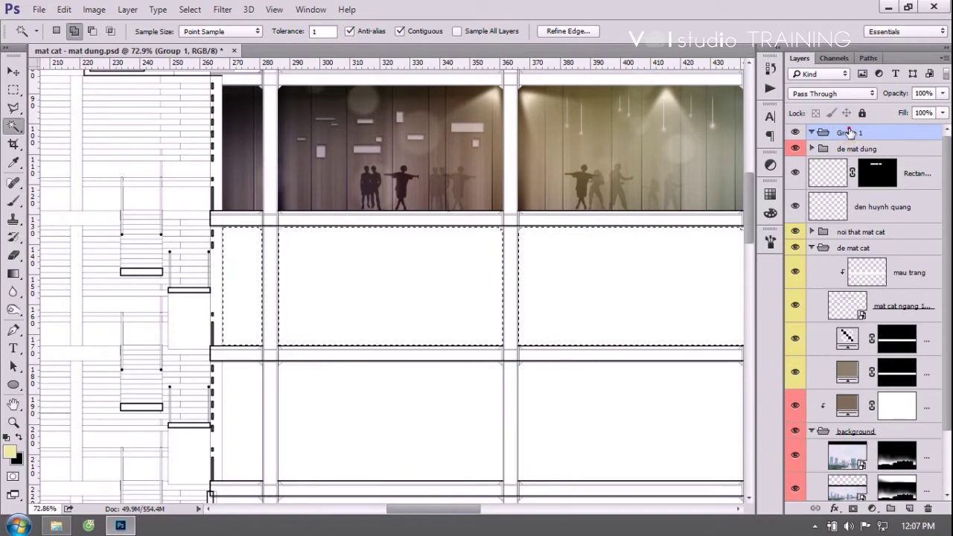
pyautogui.write('mat cat')
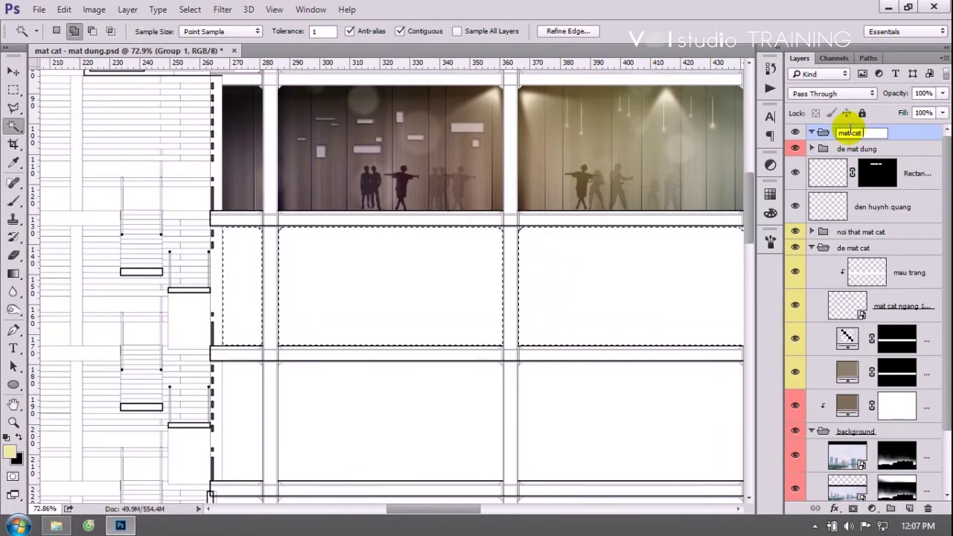
pyautogui.press('Return')
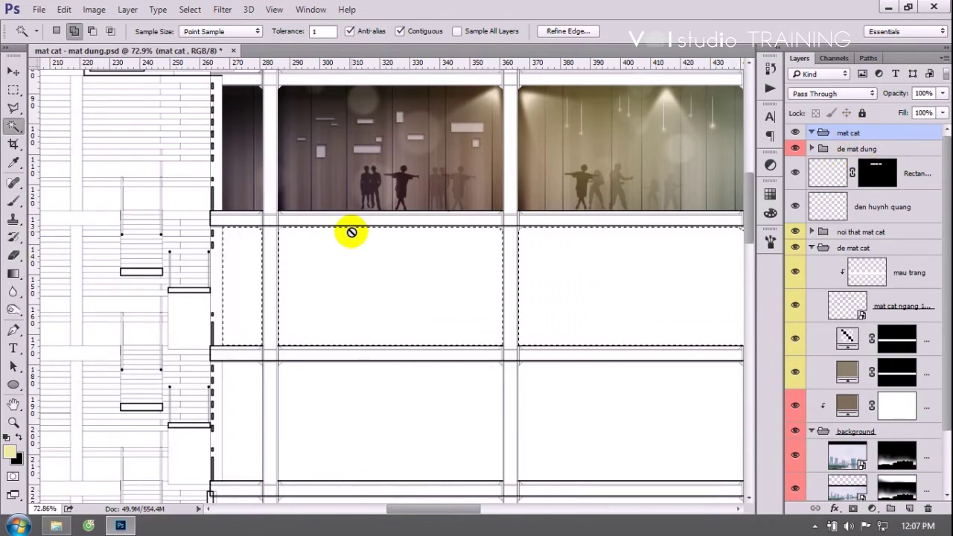
pyautogui.scroll(-3, 350, 230)
pyautogui.scroll(-2, 335, 228)
pyautogui.scroll(1, 357, 241)
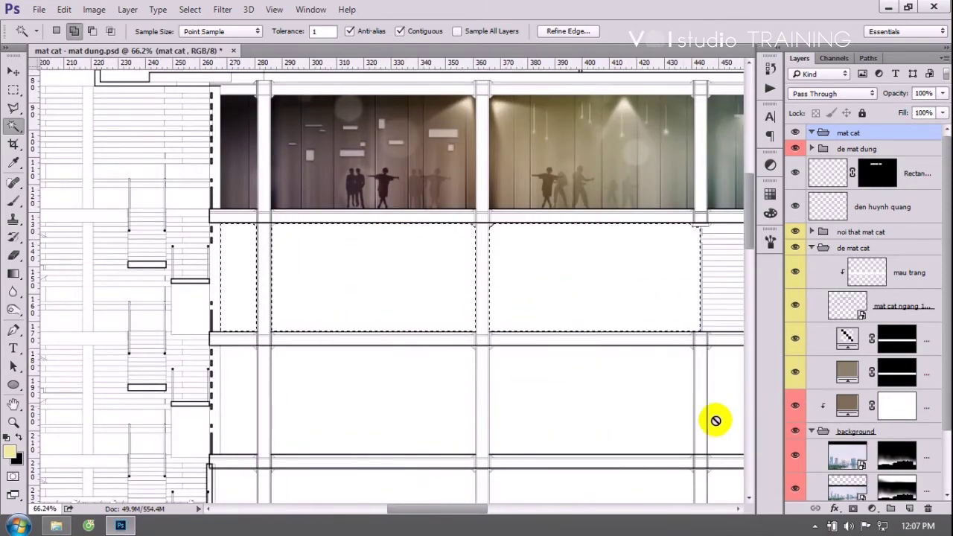
pyautogui.scroll(2, 370, 238)
pyautogui.click(872, 509)
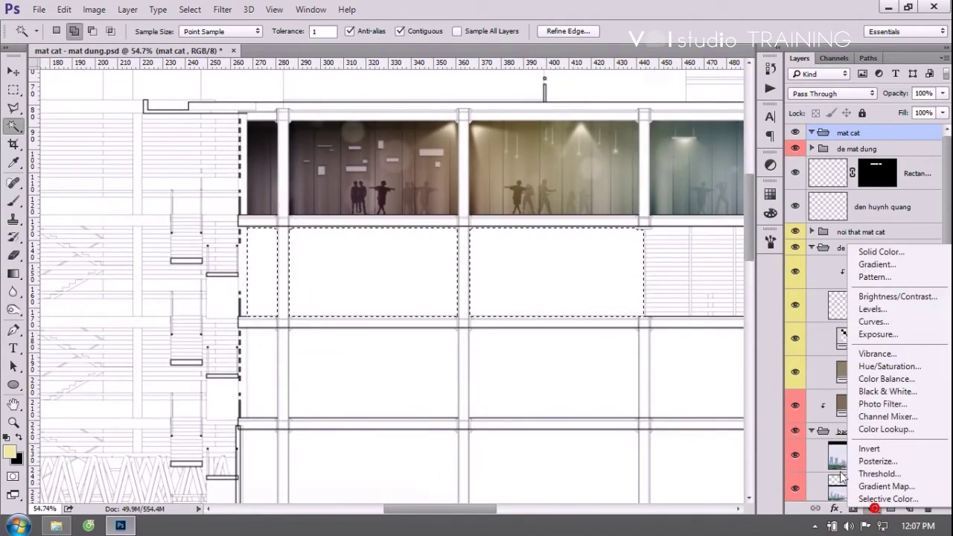
# Fill the selected bays with a reversed Black, White gradient fill layer.
pyautogui.click(875, 265)
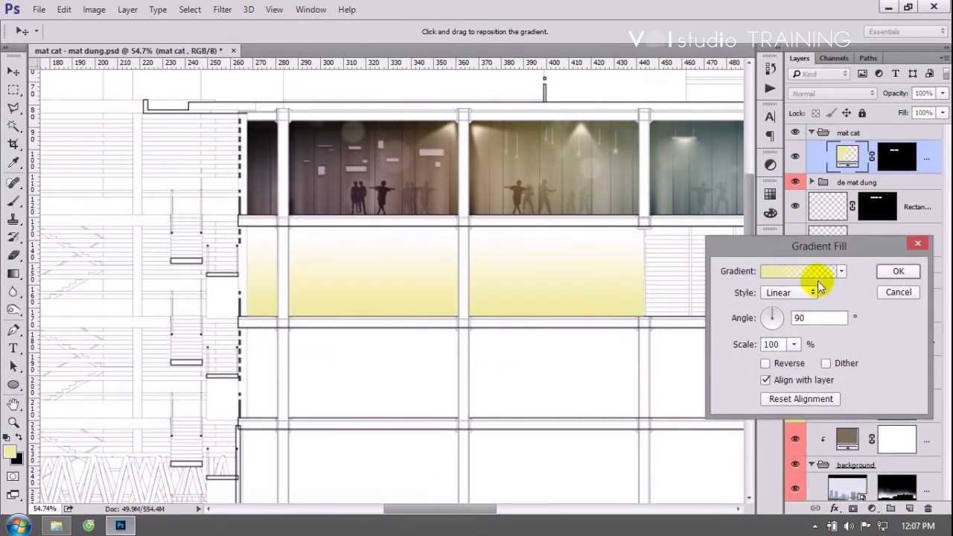
pyautogui.click(815, 275)
pyautogui.click(701, 176)
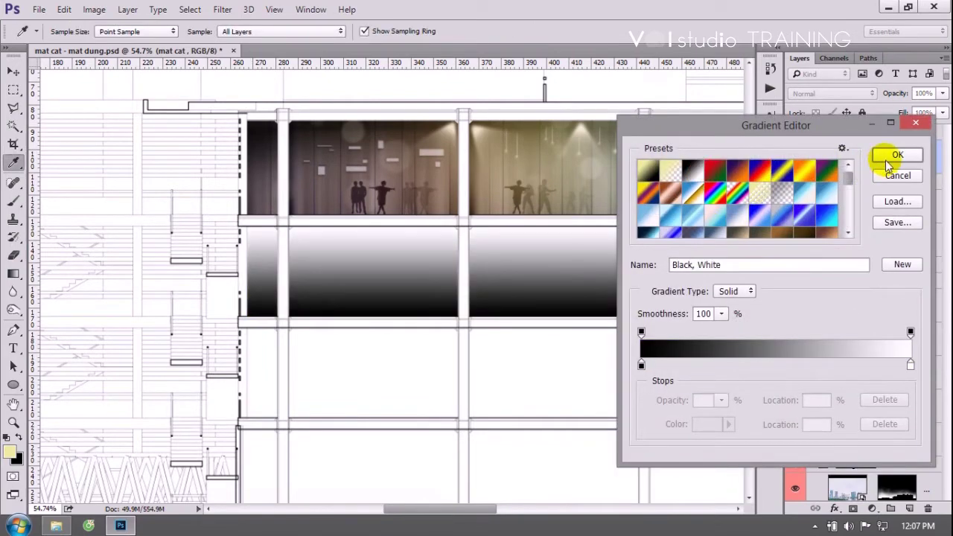
pyautogui.click(887, 162)
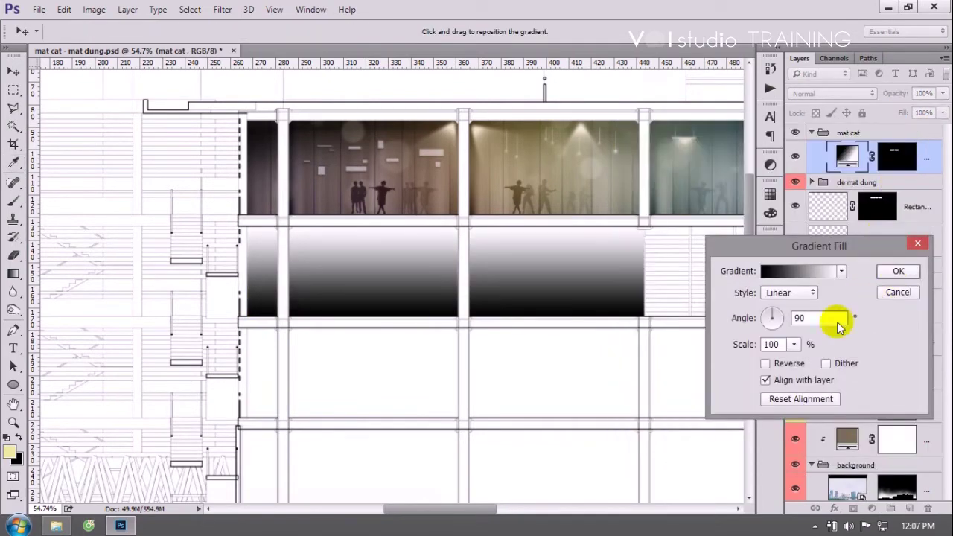
pyautogui.click(766, 363)
pyautogui.click(897, 273)
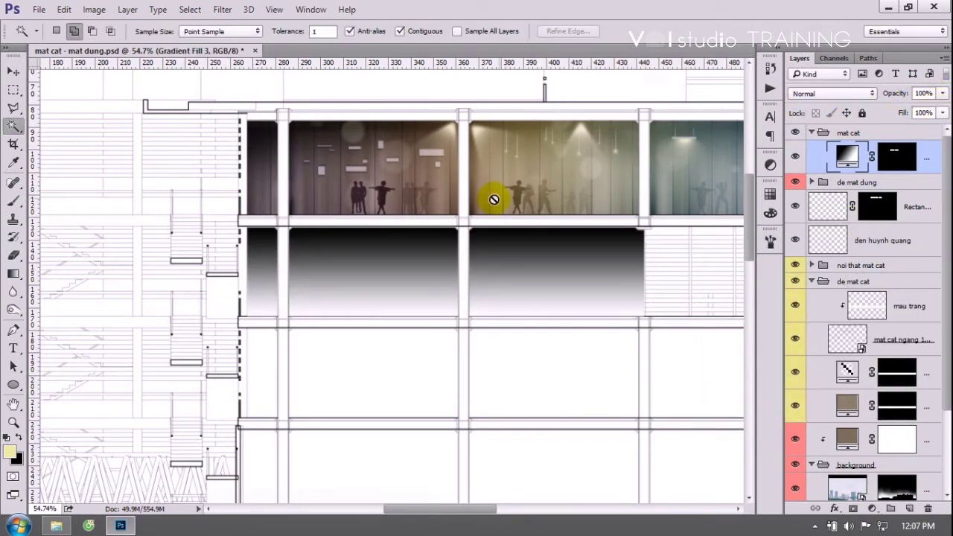
# Place the waves_2 image from the STOCK\TEXTURE folder into the document.
pyautogui.press('v')
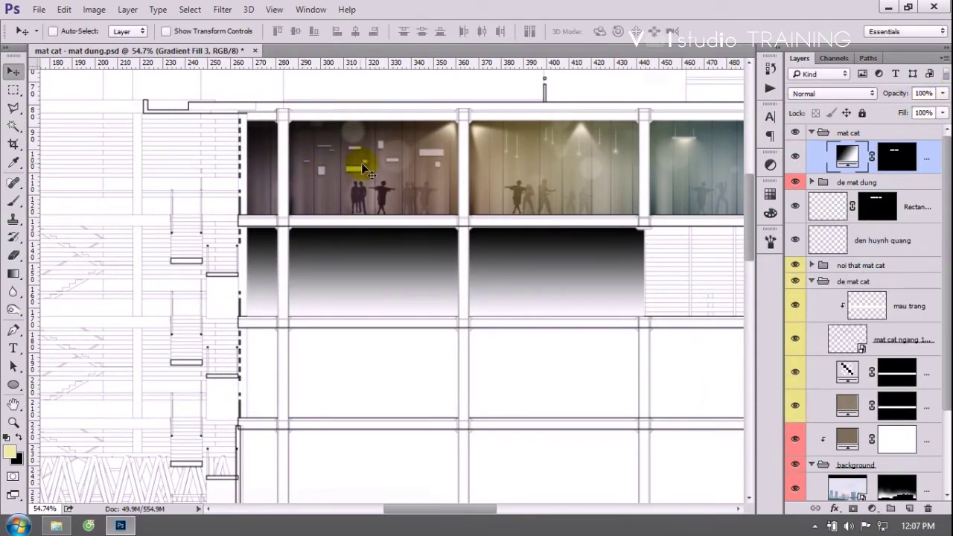
pyautogui.scroll(-2, 361, 162)
pyautogui.scroll(1, 379, 124)
pyautogui.scroll(2, 379, 124)
pyautogui.scroll(1, 286, 198)
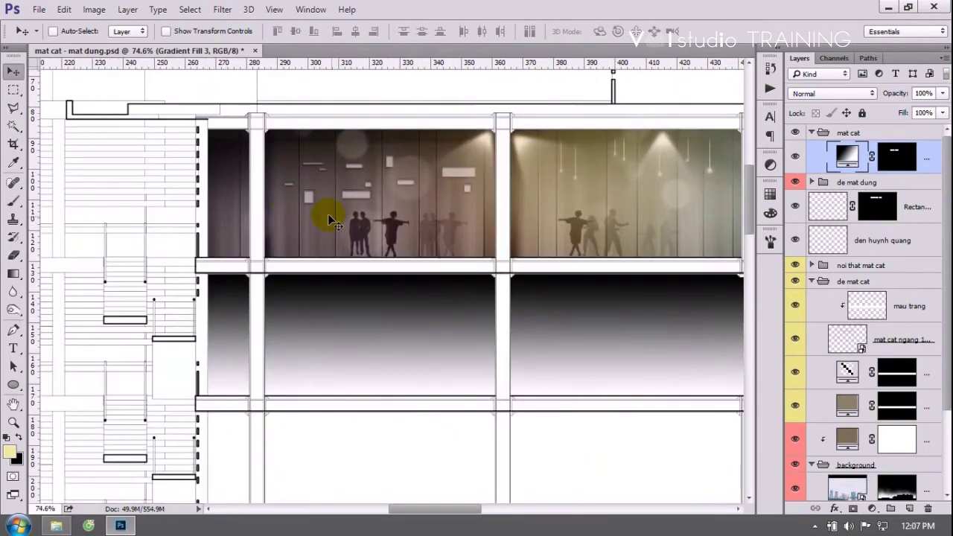
pyautogui.click(56, 525)
pyautogui.click(278, 272)
pyautogui.click(220, 195)
pyautogui.doubleClick(219, 195)
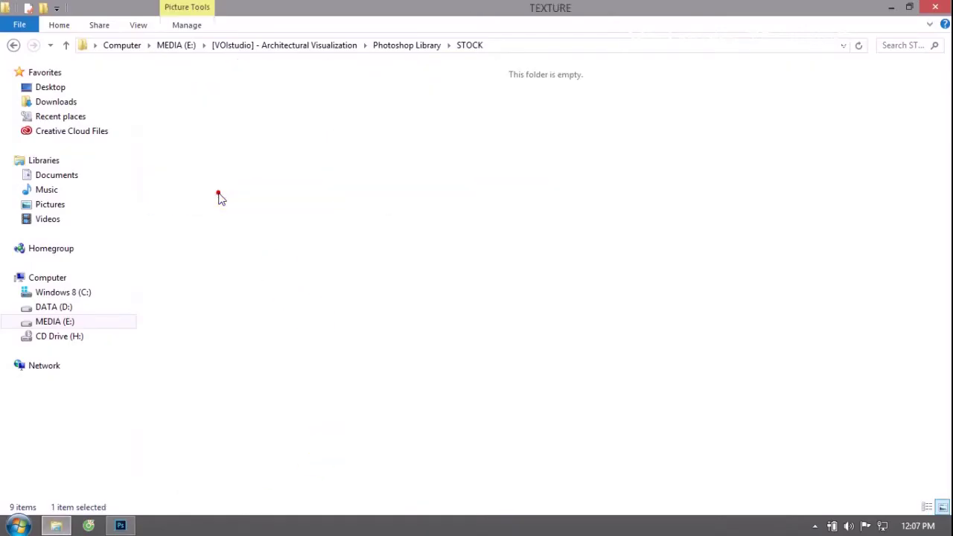
pyautogui.scroll(-5, 312, 389)
pyautogui.click(199, 459)
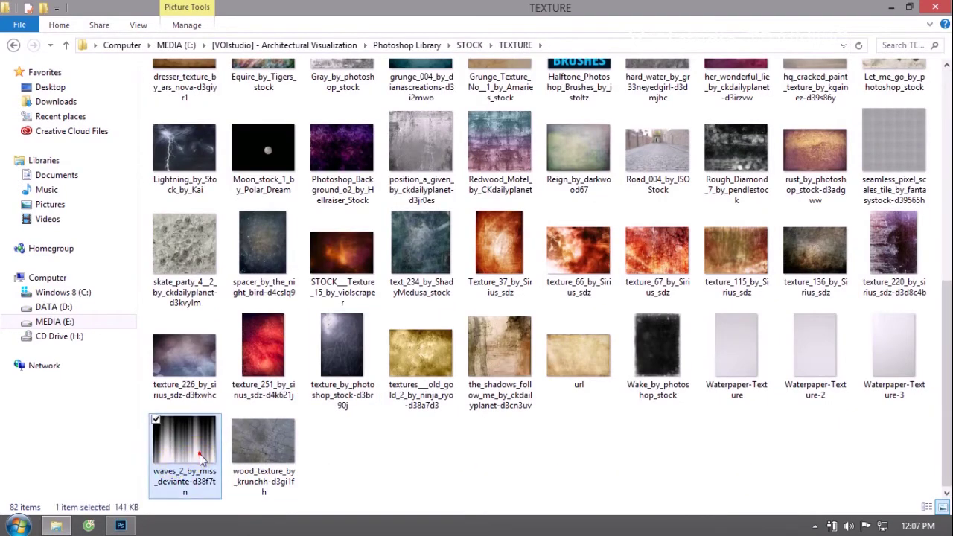
pyautogui.moveTo(199, 452); pyautogui.dragTo(240, 377)
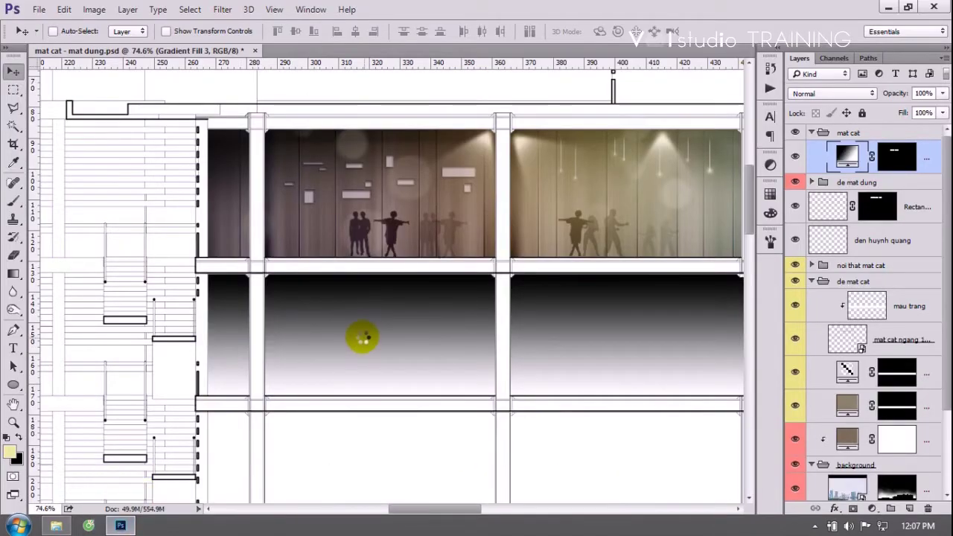
pyautogui.moveTo(365, 342); pyautogui.dragTo(364, 341)
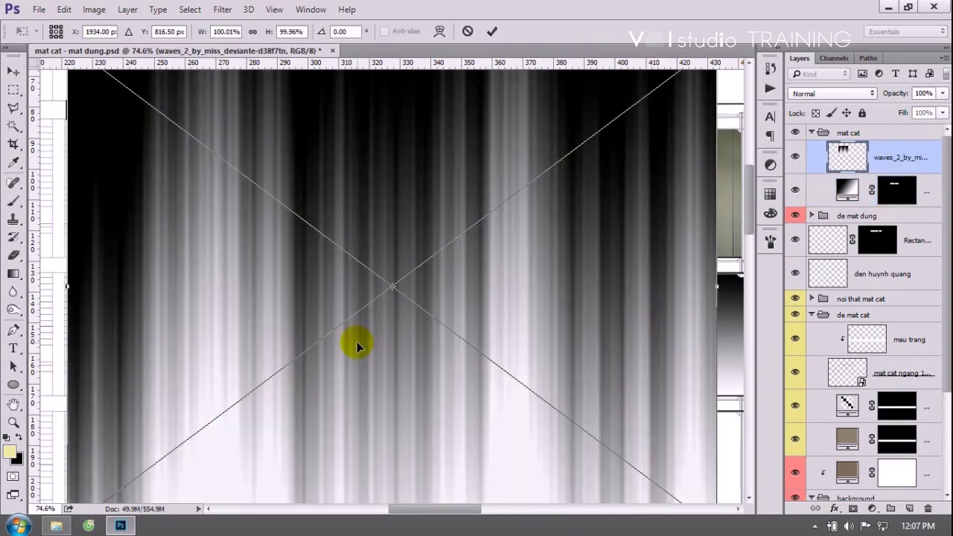
# Scale the waves image to about a third and fit it over the left bay.
pyautogui.scroll(-3, 406, 289)
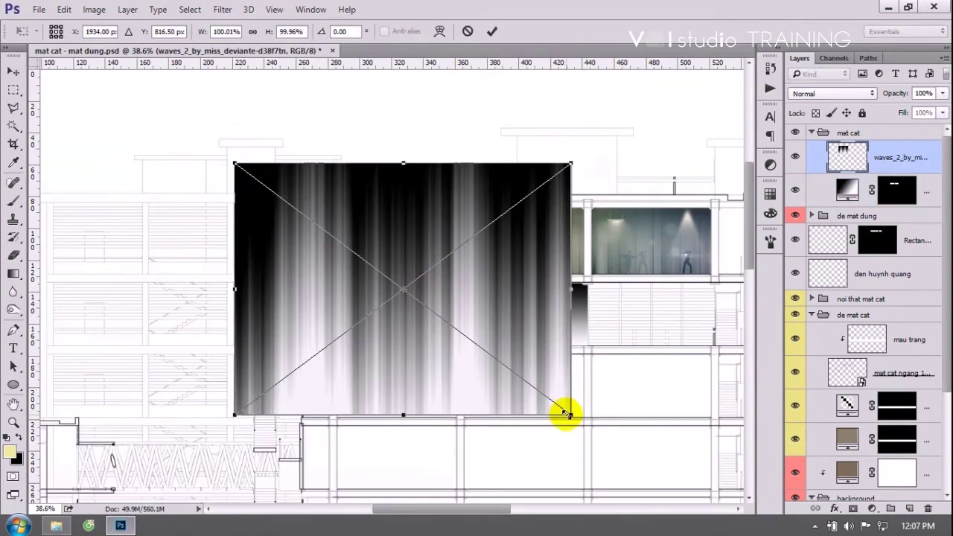
pyautogui.moveTo(566, 414); pyautogui.dragTo(457, 329)
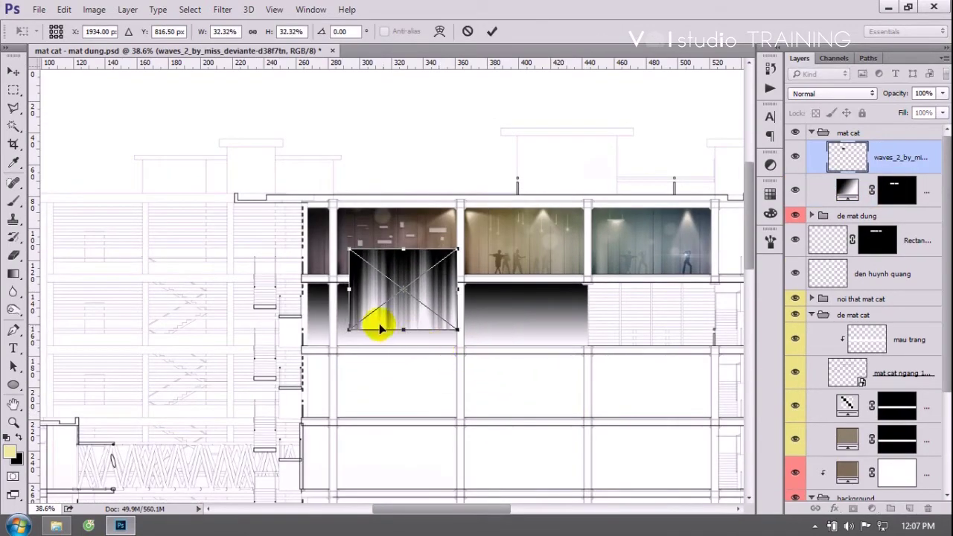
pyautogui.scroll(2, 388, 331)
pyautogui.moveTo(389, 314); pyautogui.dragTo(337, 358)
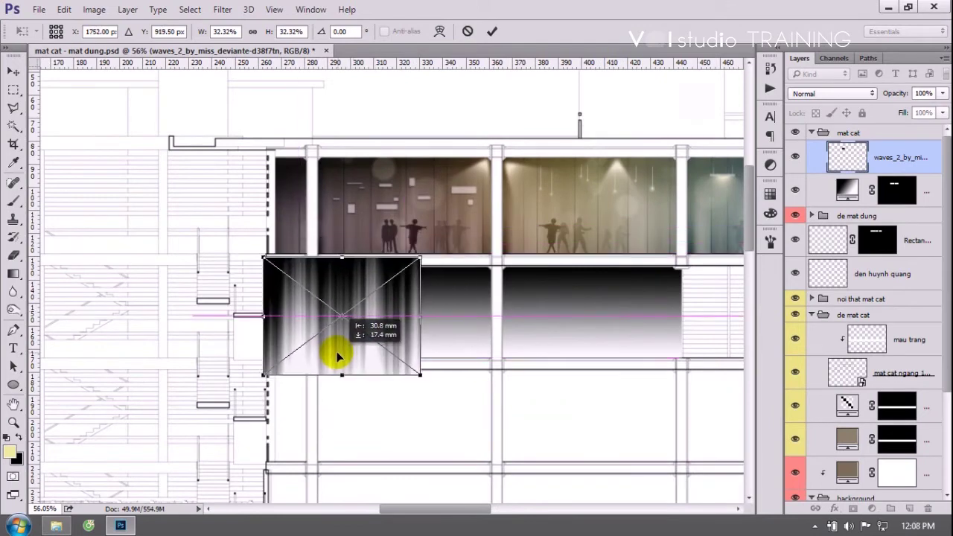
pyautogui.scroll(2, 389, 323)
pyautogui.moveTo(440, 315); pyautogui.dragTo(414, 319)
pyautogui.click(495, 31)
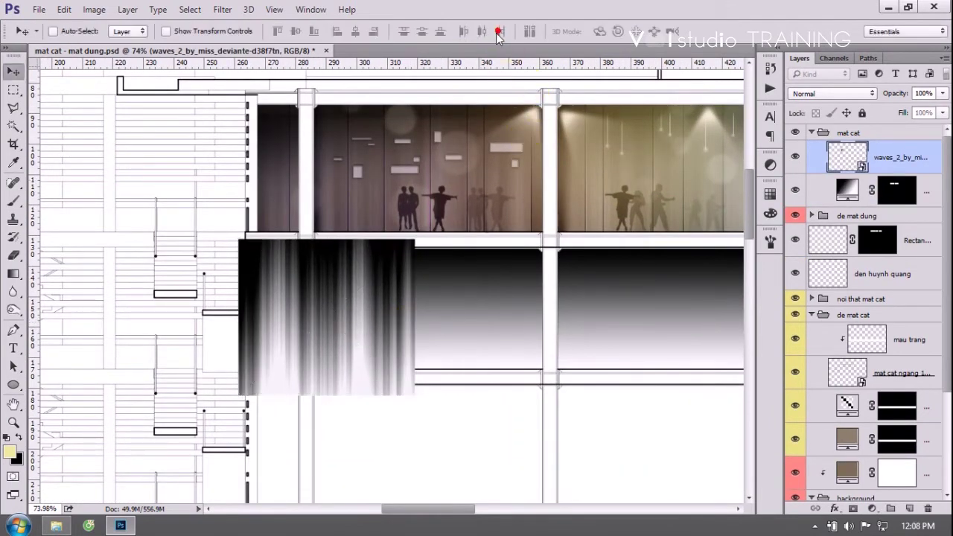
# Duplicate the waves image across the bay row and merge the four copies.
pyautogui.moveTo(363, 293); pyautogui.dragTo(487, 307)
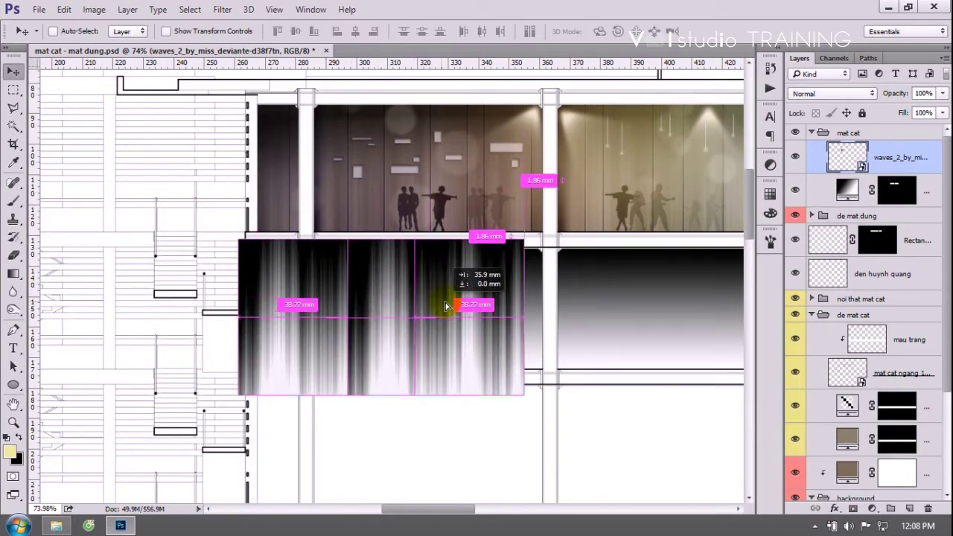
pyautogui.moveTo(487, 308); pyautogui.dragTo(618, 334)
pyautogui.scroll(-2, 446, 306)
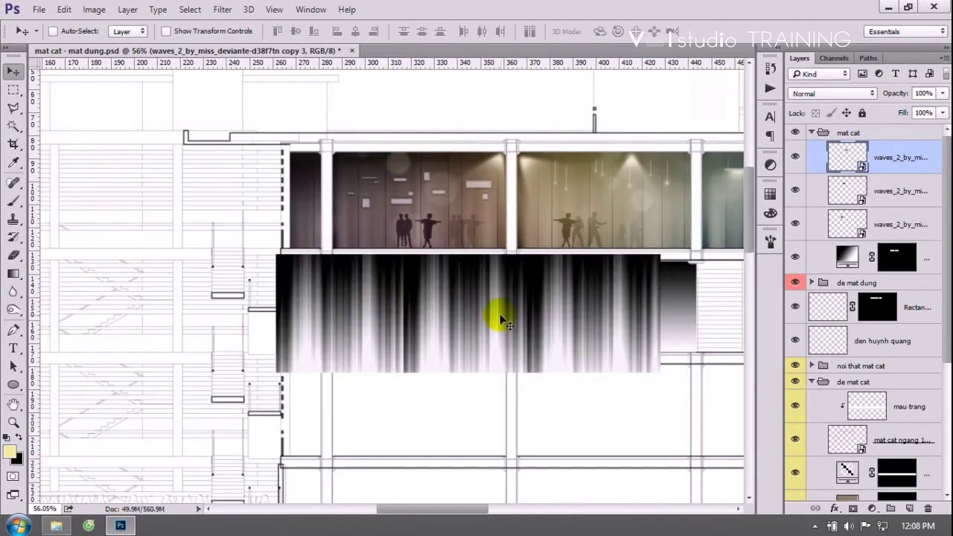
pyautogui.moveTo(546, 322)
pyautogui.mouseDown()
pyautogui.moveTo(683, 325)
pyautogui.moveTo(667, 328)
pyautogui.mouseUp()
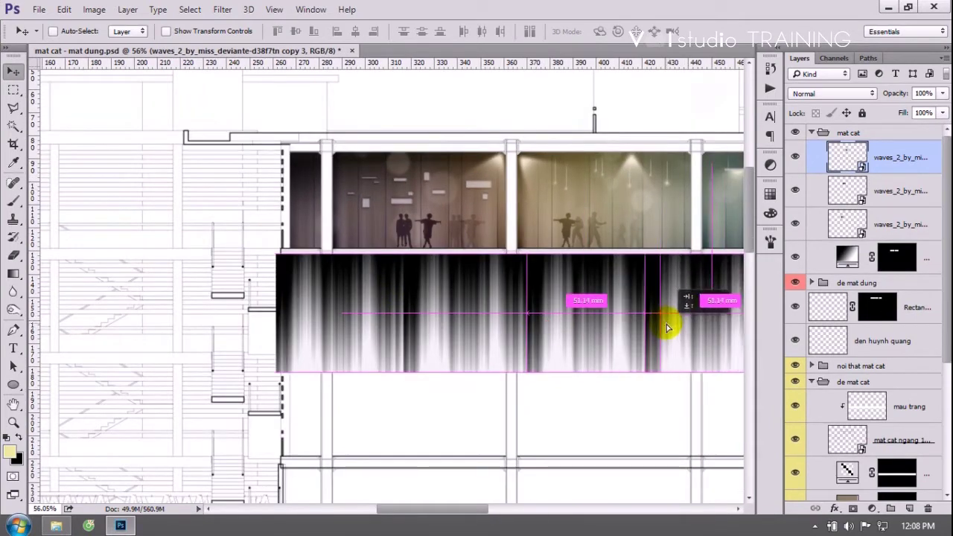
pyautogui.keyDown('shift'); pyautogui.click(899, 261); pyautogui.keyUp('shift')
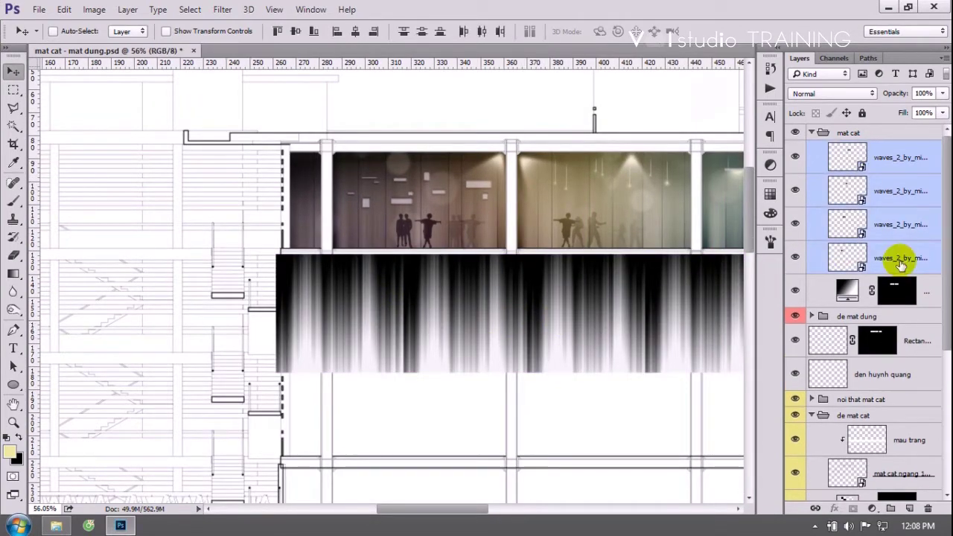
pyautogui.hotkey('ctrl', 'e')
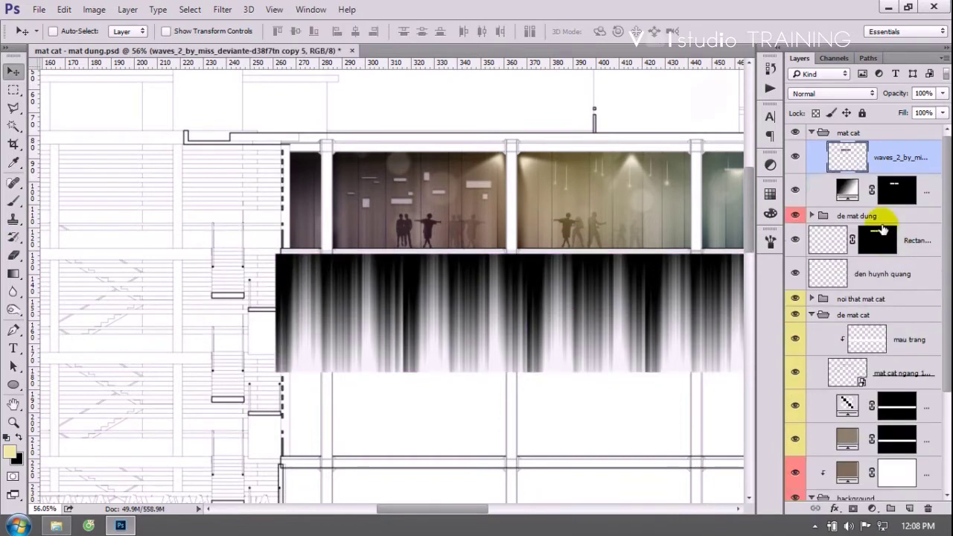
# Move the gradient's mask onto the waves layer and place it beneath Gradient Fill 3.
pyautogui.moveTo(900, 191); pyautogui.dragTo(899, 156)
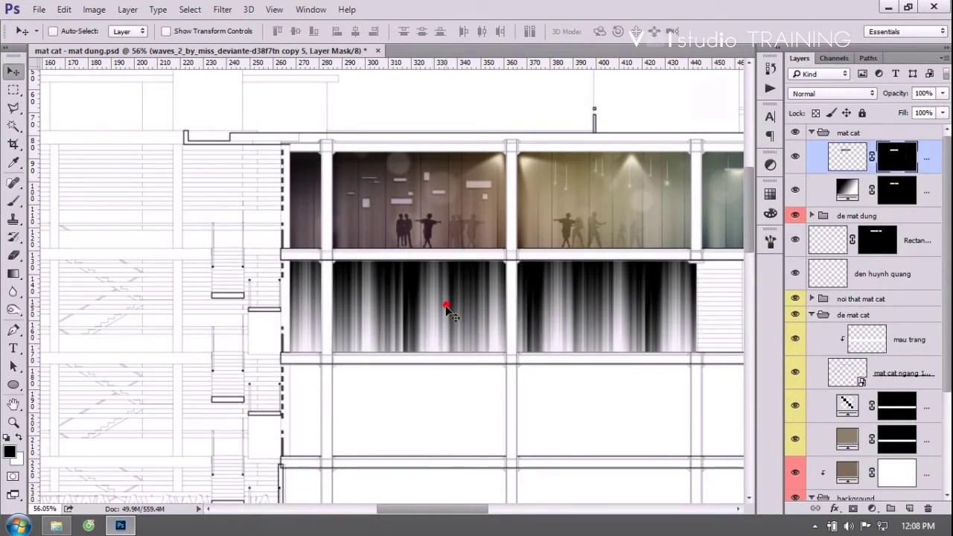
pyautogui.moveTo(445, 304); pyautogui.dragTo(447, 304)
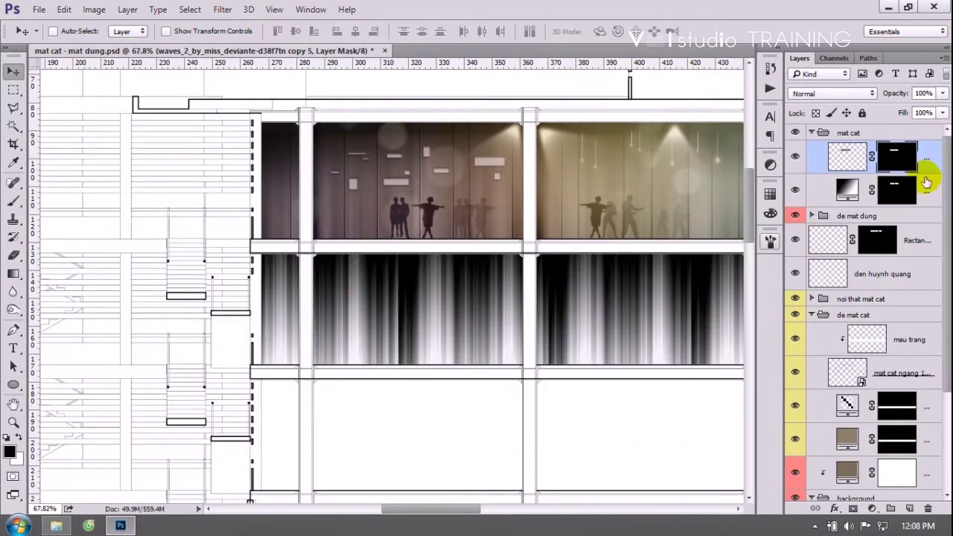
pyautogui.moveTo(927, 158); pyautogui.dragTo(921, 196)
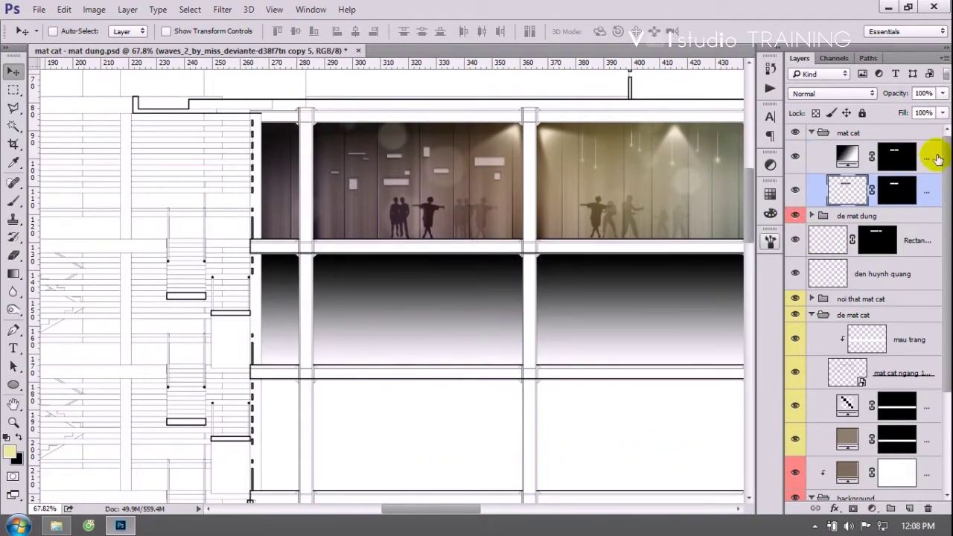
# Set Gradient Fill 3 to Multiply blend mode at 50% opacity.
pyautogui.click(936, 159)
pyautogui.click(856, 93)
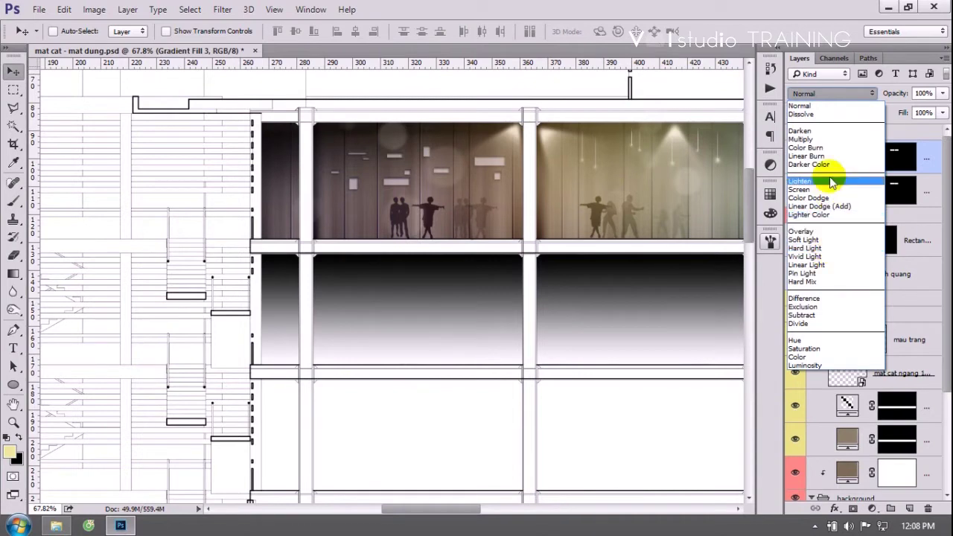
pyautogui.click(830, 139)
pyautogui.scroll(-2, 467, 283)
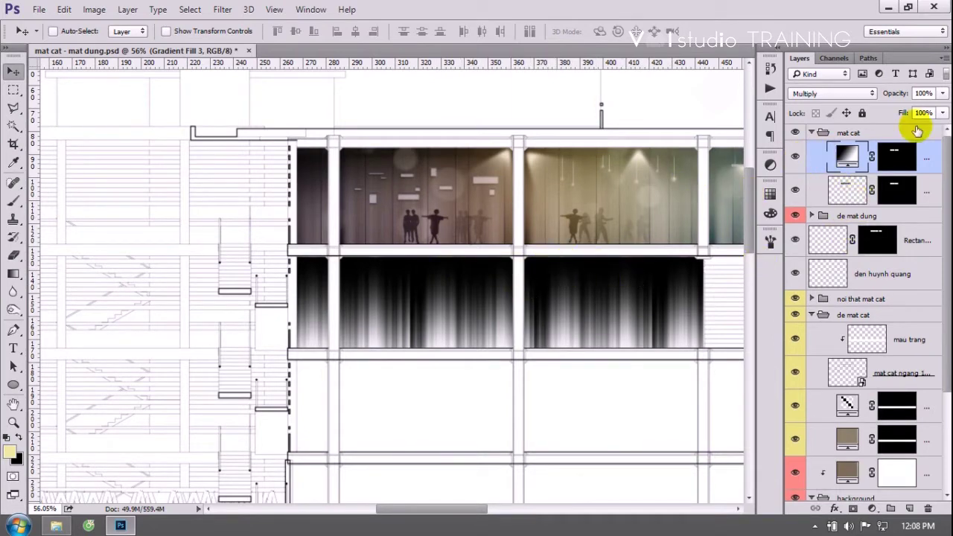
pyautogui.click(942, 93)
pyautogui.moveTo(914, 113); pyautogui.dragTo(940, 110)
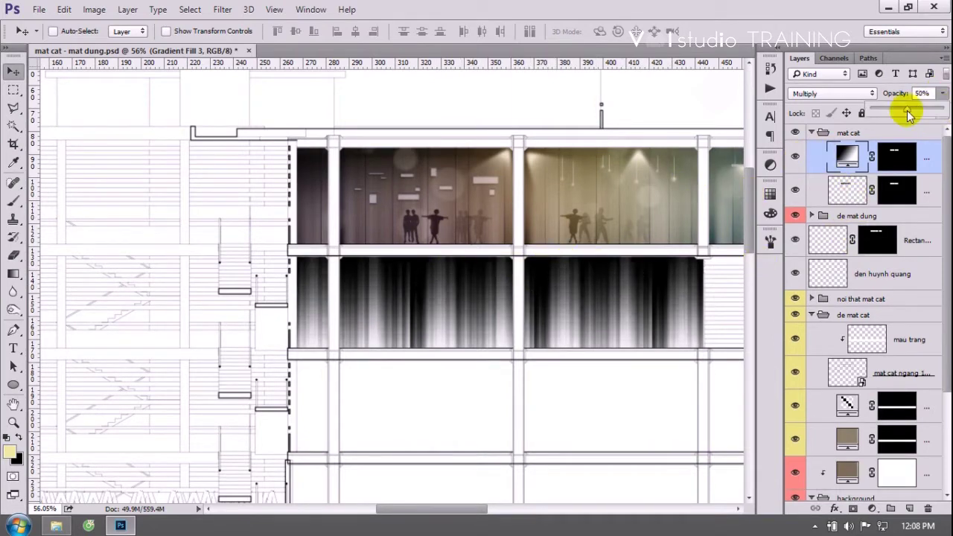
# Lower the waves copy 5 layer's opacity to 27%.
pyautogui.click(930, 190)
pyautogui.click(942, 93)
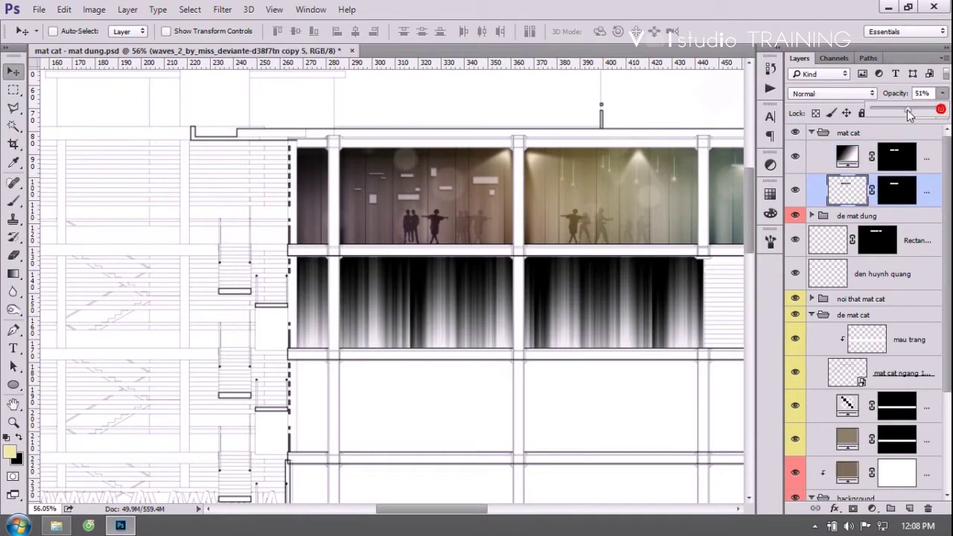
pyautogui.moveTo(914, 114); pyautogui.dragTo(908, 114)
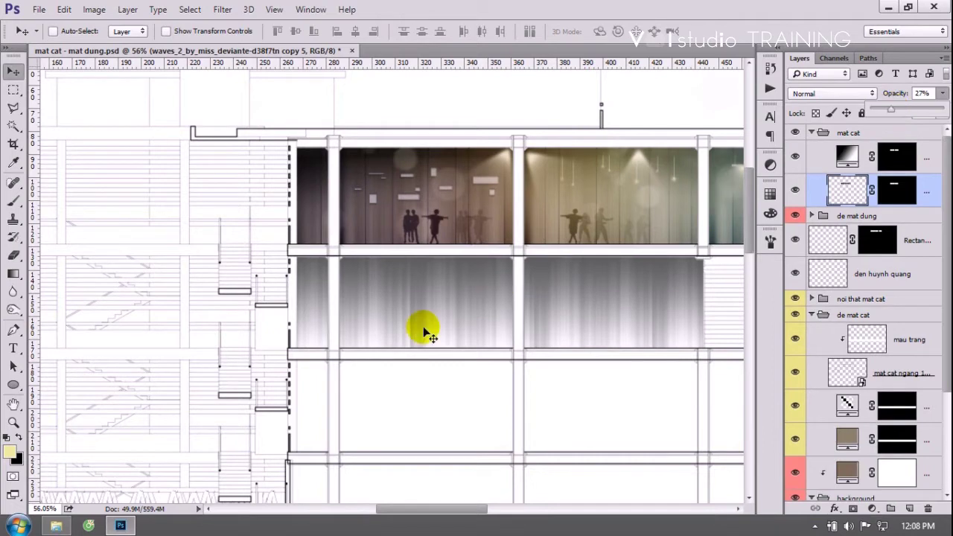
pyautogui.keyDown('alt'); pyautogui.scroll(-1, 573, 298); pyautogui.keyUp('alt')
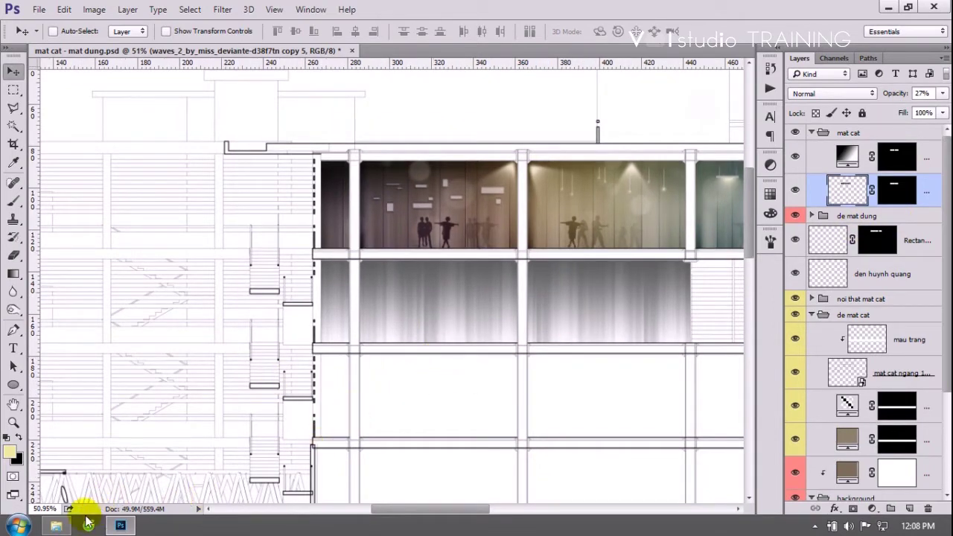
pyautogui.click(55, 526)
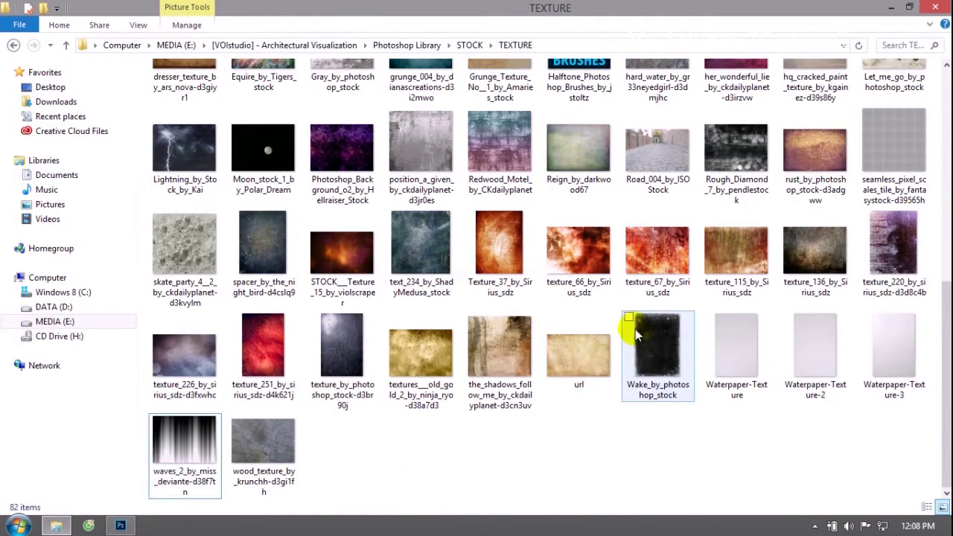
# Drag the Corrugated-Metal texture from STOCK\TEXTURE toward Photoshop on the taskbar.
pyautogui.click(559, 350)
pyautogui.click(422, 140)
pyautogui.scroll(3, 422, 139)
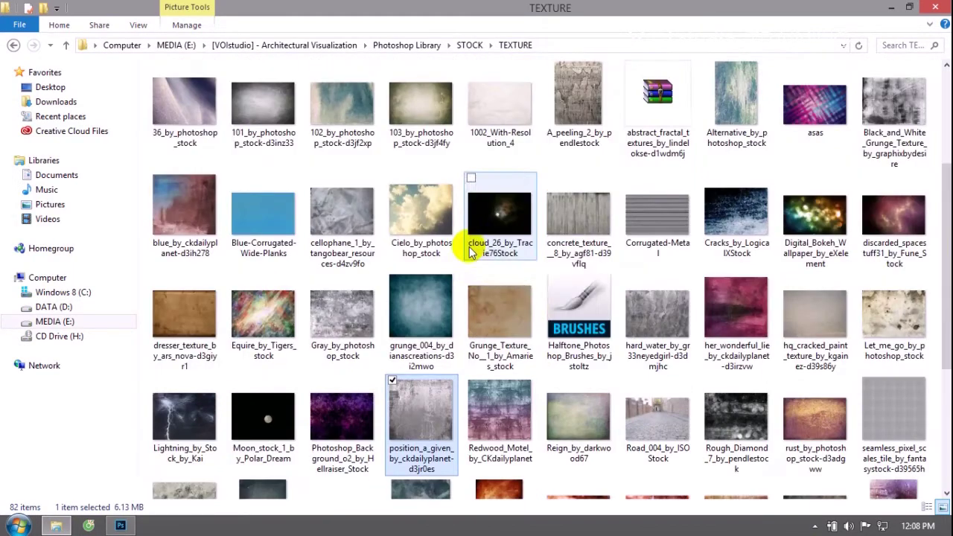
pyautogui.click(578, 224)
pyautogui.click(653, 233)
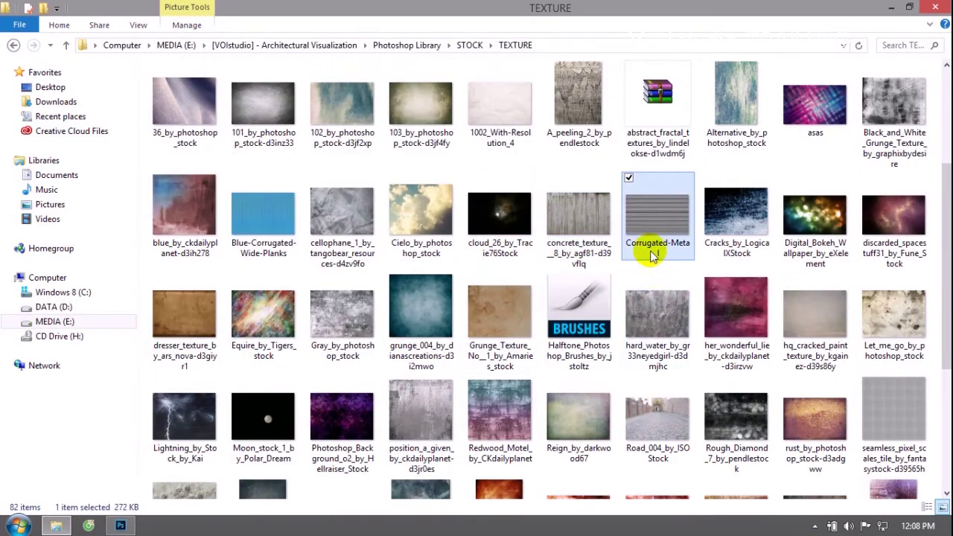
pyautogui.moveTo(657, 216)
pyautogui.moveTo(658, 226); pyautogui.dragTo(130, 512)
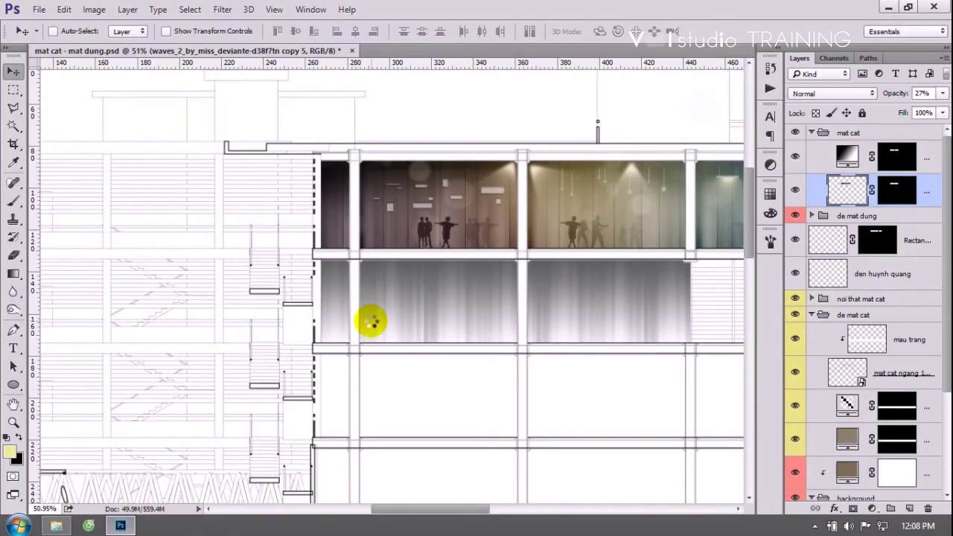
# Drop Corrugated-Metal onto the section drawing and scale it to about 79%.
pyautogui.moveTo(131, 513); pyautogui.dragTo(371, 324)
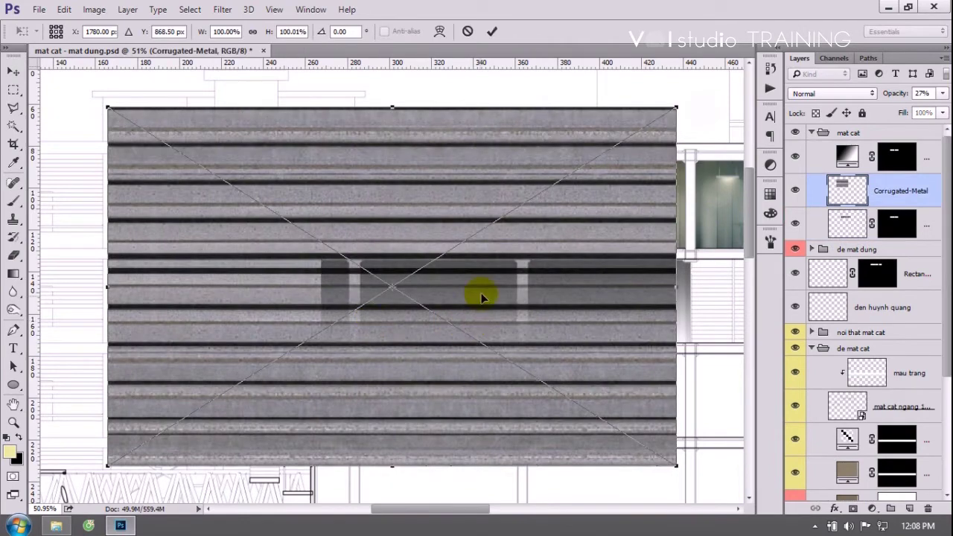
pyautogui.scroll(-2, 543, 298)
pyautogui.moveTo(638, 437); pyautogui.dragTo(493, 230)
pyautogui.click(490, 35)
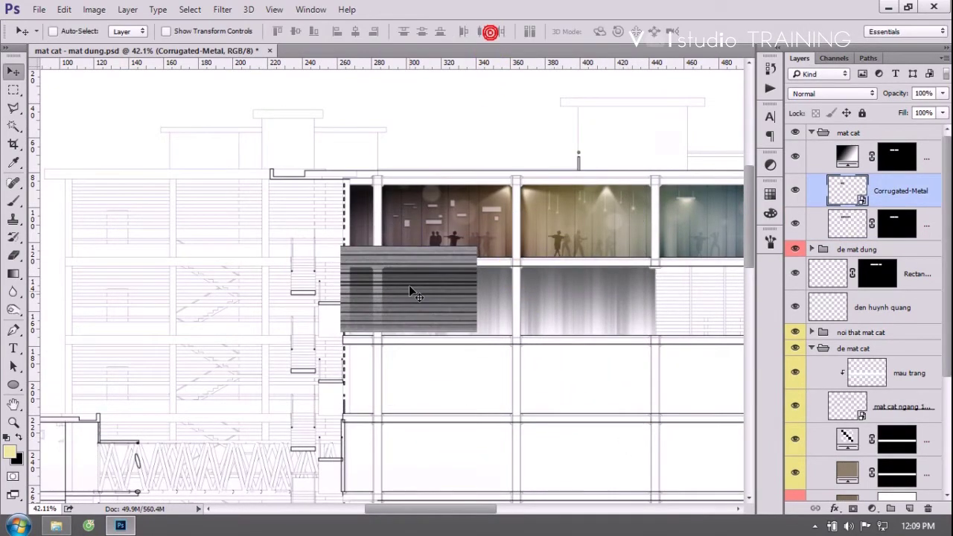
# Position the metal on the lower floor band with copies repeated to the right.
pyautogui.moveTo(409, 285)
pyautogui.mouseDown()
pyautogui.moveTo(410, 297)
pyautogui.moveTo(534, 318)
pyautogui.mouseUp()
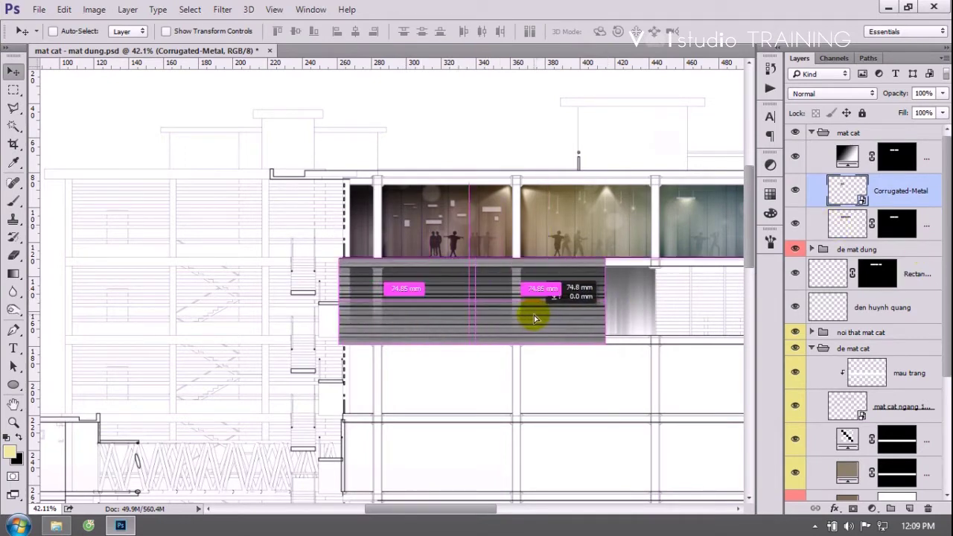
pyautogui.moveTo(533, 318); pyautogui.dragTo(645, 315)
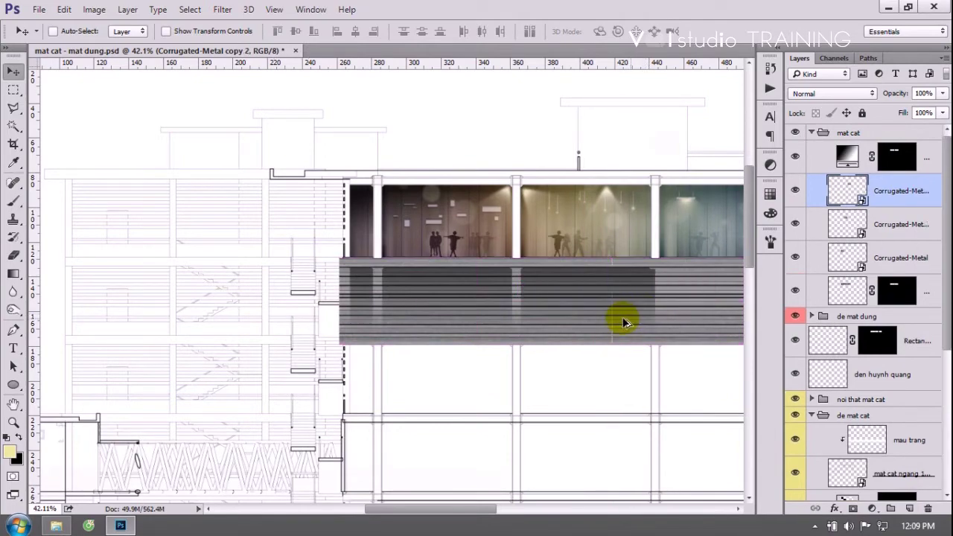
pyautogui.scroll(2, 644, 288)
pyautogui.scroll(3, 652, 302)
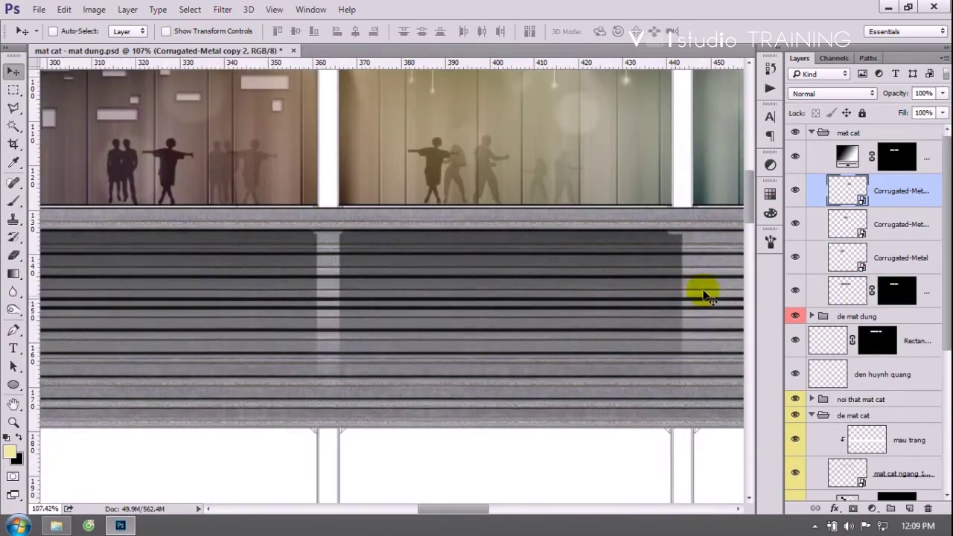
pyautogui.keyDown('shift'); pyautogui.click(900, 257); pyautogui.keyUp('shift')
# Merge the three metal layers and copy the window mask onto the result.
pyautogui.hotkey('ctrl', 'e')
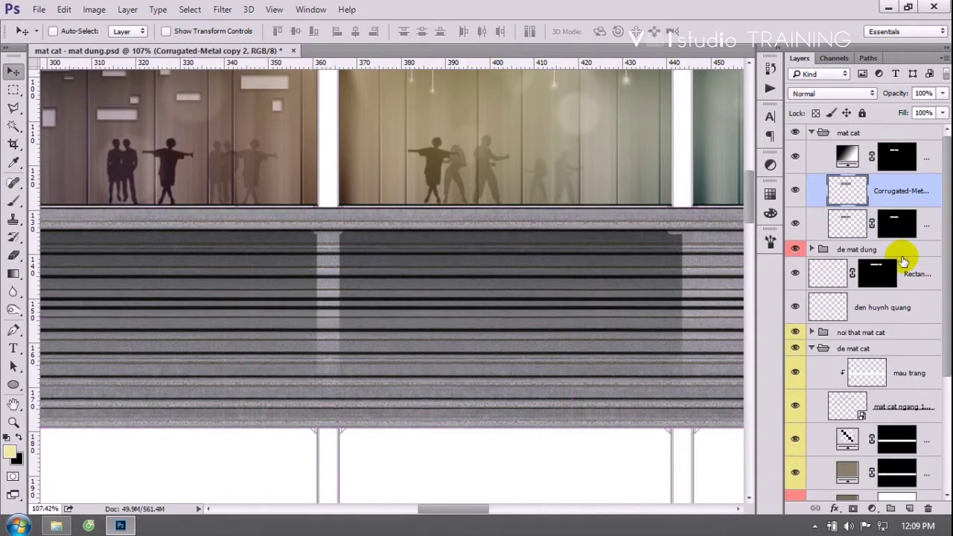
pyautogui.moveTo(899, 228); pyautogui.dragTo(897, 192)
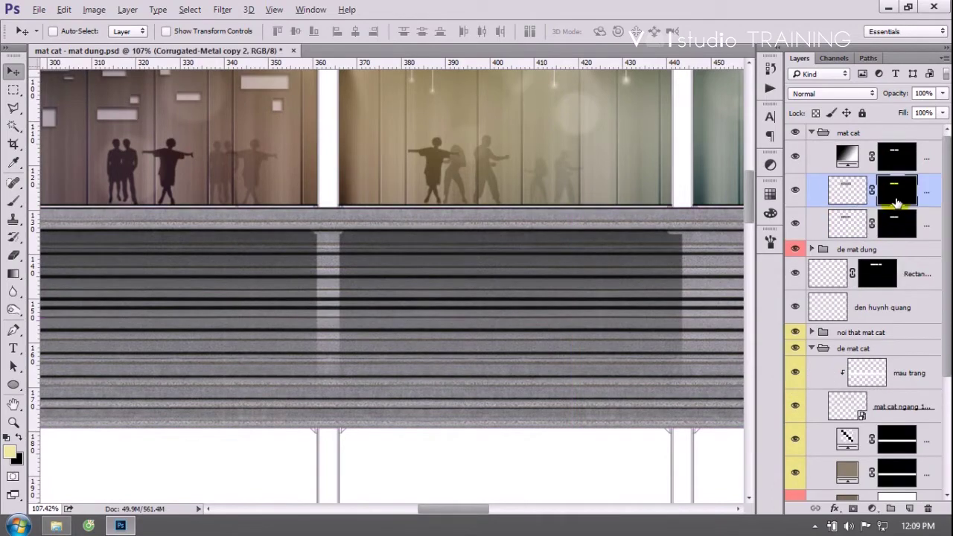
pyautogui.scroll(-1, 509, 313)
pyautogui.scroll(-3, 536, 307)
pyautogui.scroll(-3, 445, 339)
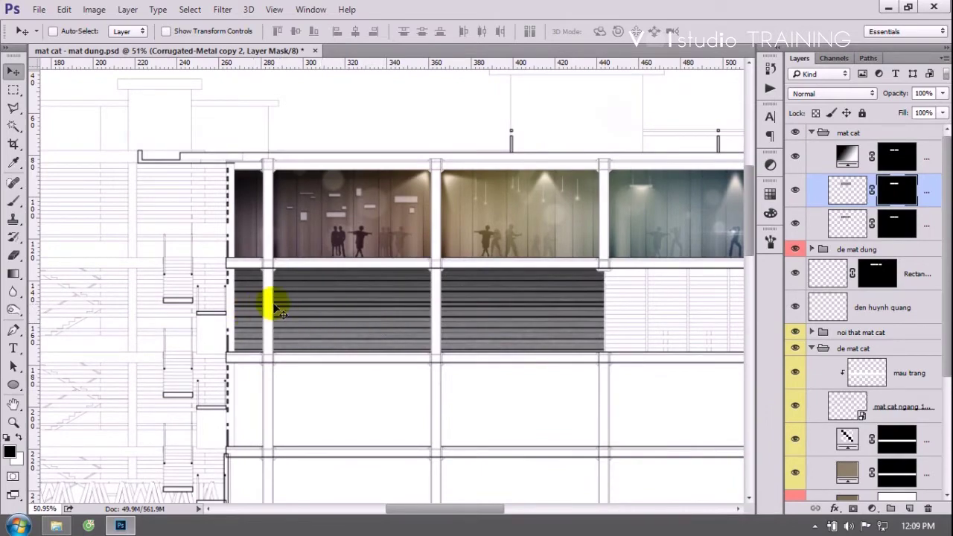
pyautogui.scroll(1, 388, 306)
pyautogui.scroll(2, 390, 306)
pyautogui.scroll(3, 389, 305)
pyautogui.scroll(2, 376, 322)
pyautogui.scroll(-1, 376, 322)
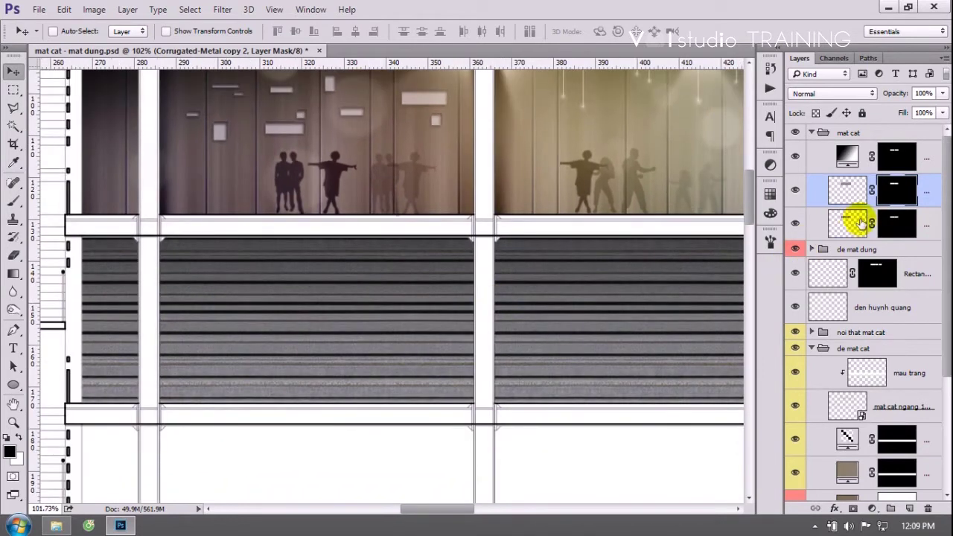
# Lighten the merged Corrugated-Metal layer to 75% opacity.
pyautogui.click(943, 94)
pyautogui.click(943, 93)
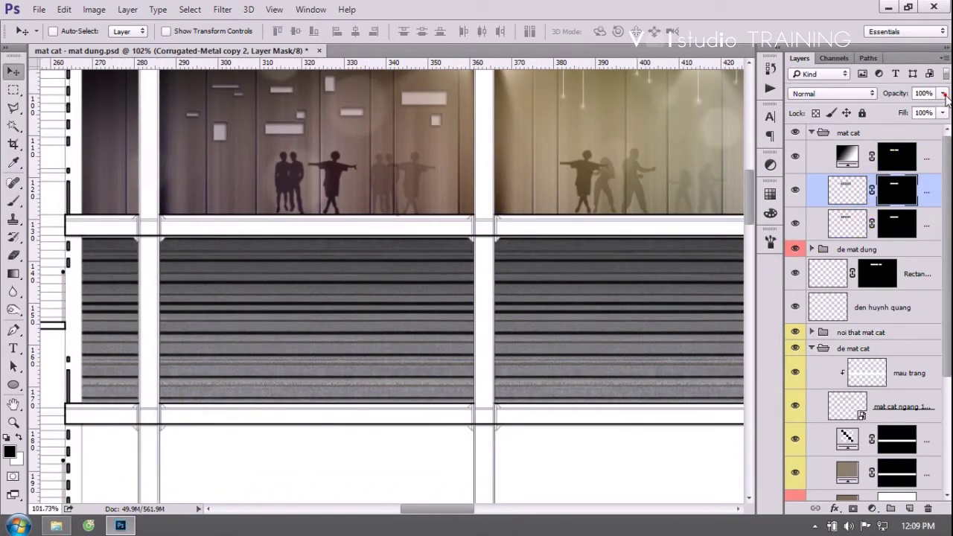
pyautogui.click(920, 223)
pyautogui.write('27')
pyautogui.click(920, 187)
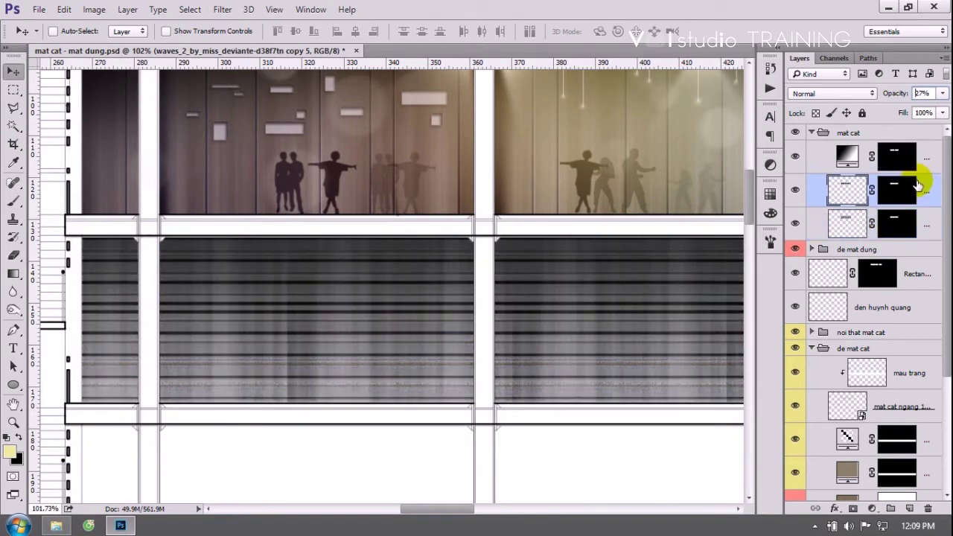
pyautogui.keyDown('alt'); pyautogui.click(634, 276); pyautogui.keyUp('alt')
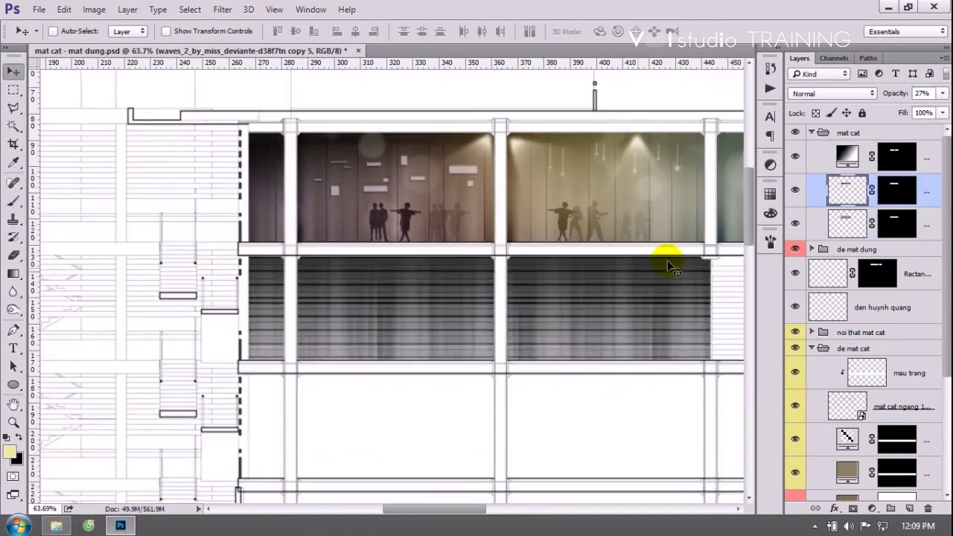
pyautogui.click(927, 222)
pyautogui.click(942, 94)
pyautogui.click(921, 112)
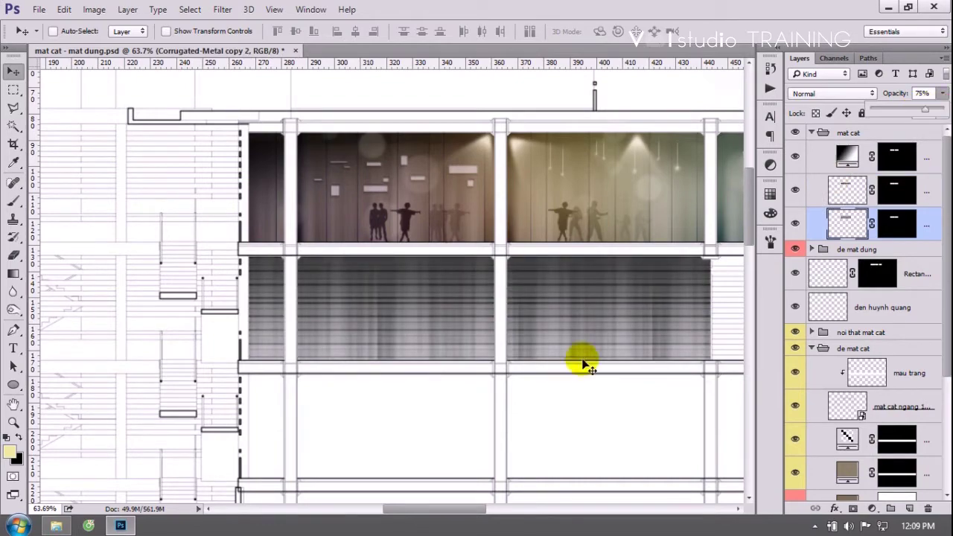
pyautogui.keyDown('alt'); pyautogui.click(570, 350); pyautogui.keyUp('alt')
pyautogui.keyDown('alt'); pyautogui.click(366, 350); pyautogui.keyUp('alt')
# Raise the Gradient Fill 3 opacity to 85%.
pyautogui.keyDown('ctrl'); pyautogui.click(447, 330); pyautogui.keyUp('ctrl')
pyautogui.click(923, 161)
pyautogui.click(943, 93)
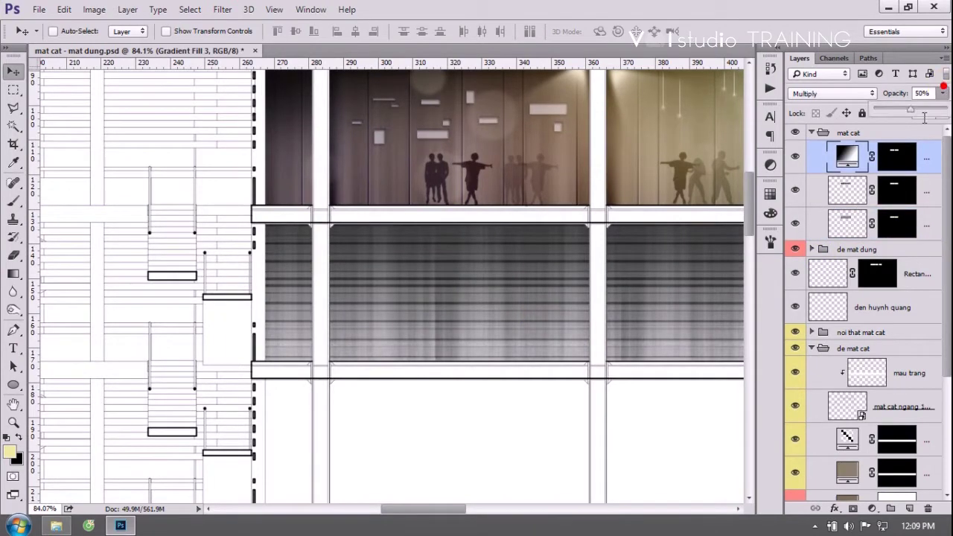
pyautogui.moveTo(929, 112); pyautogui.dragTo(932, 110)
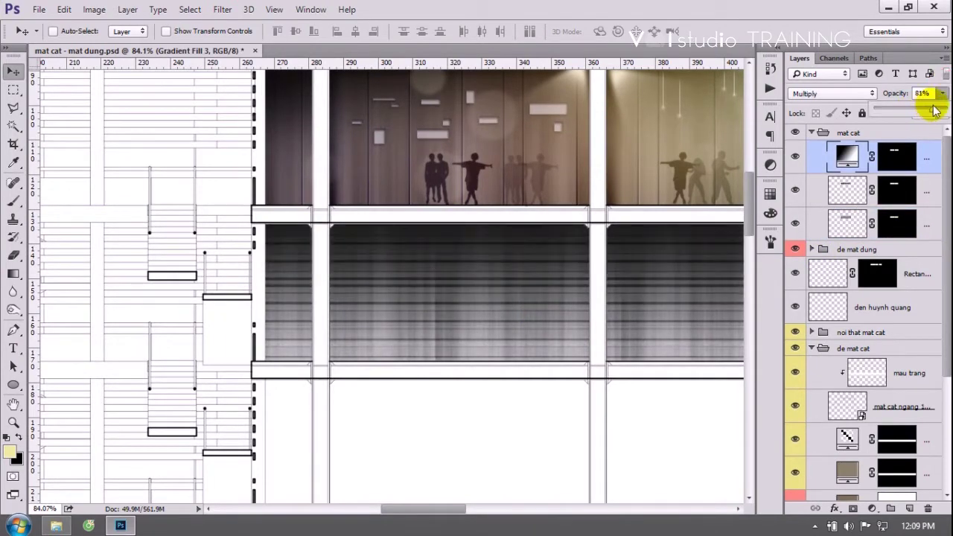
pyautogui.moveTo(506, 261); pyautogui.dragTo(472, 307)
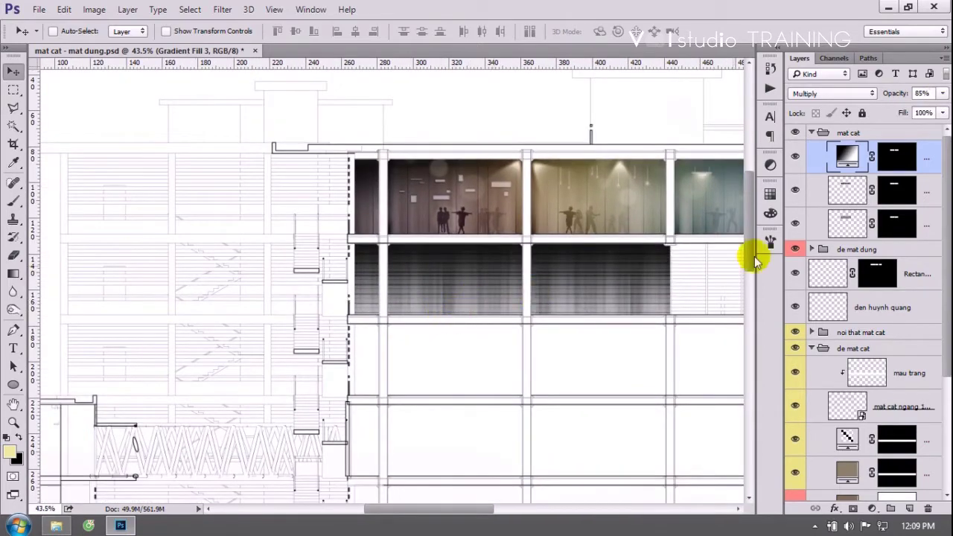
# Add a new layer named den and set the foreground colour to #fffec6.
pyautogui.click(812, 133)
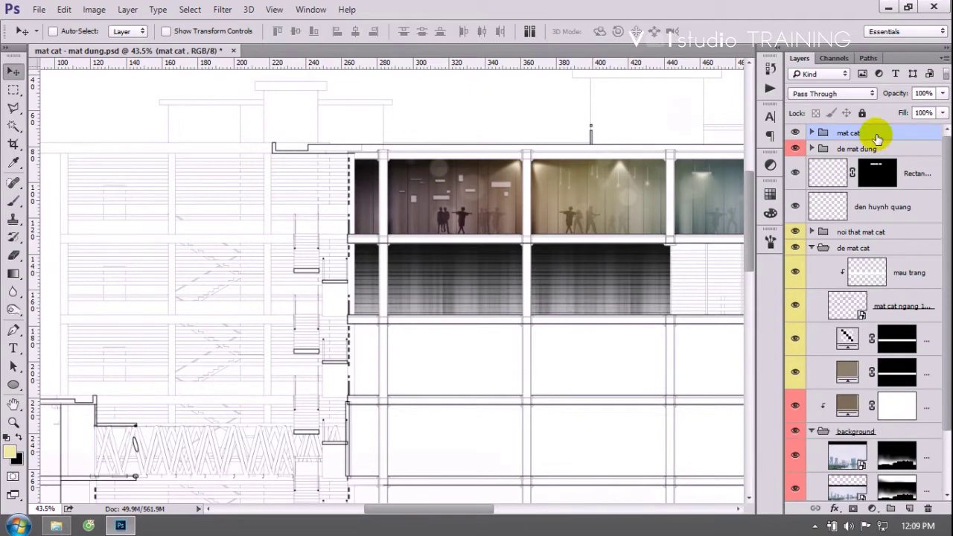
pyautogui.hotkey('ctrl', 'shift', 'n')
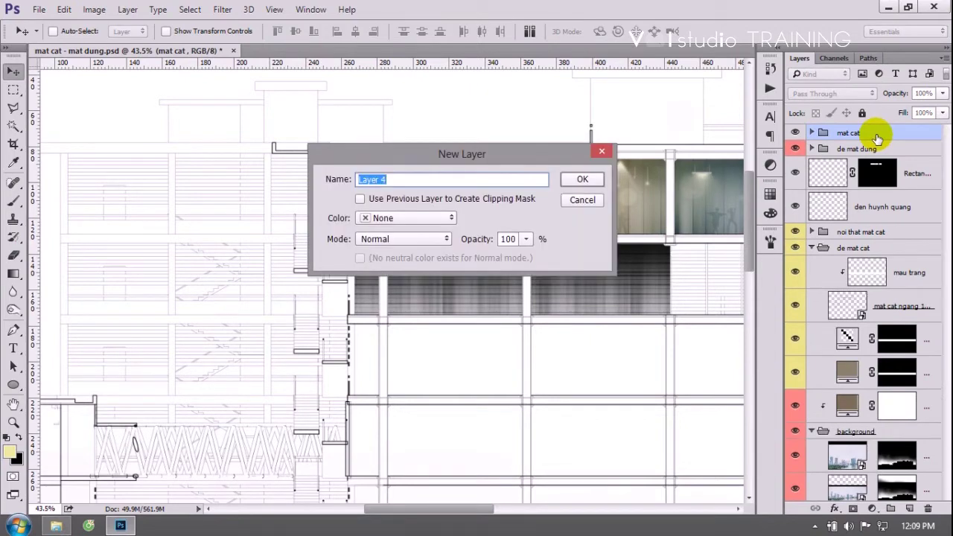
pyautogui.write('den')
pyautogui.press('Return')
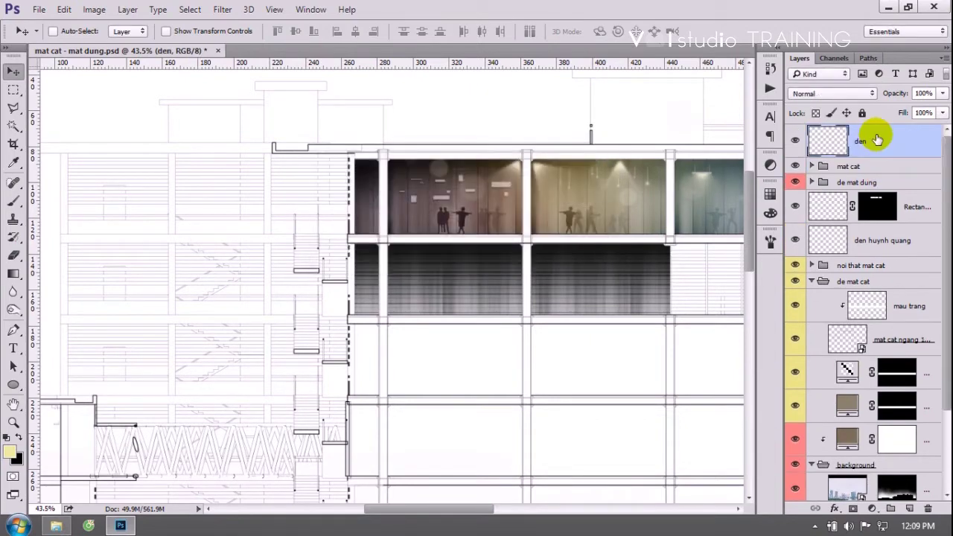
pyautogui.click(10, 462)
pyautogui.moveTo(330, 151); pyautogui.dragTo(307, 137)
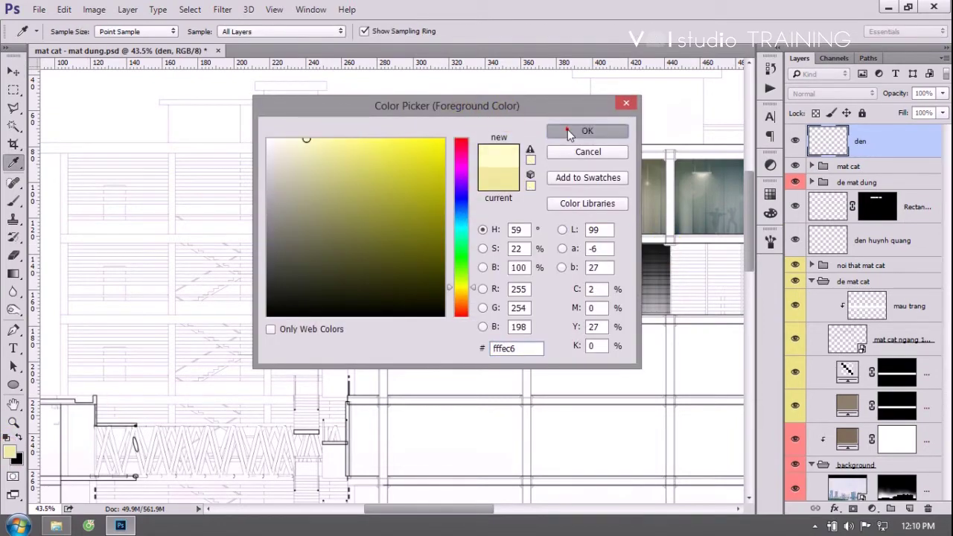
pyautogui.click(563, 132)
pyautogui.press('v')
# With the Brush tool, reset the brush presets to the default set.
pyautogui.press('b')
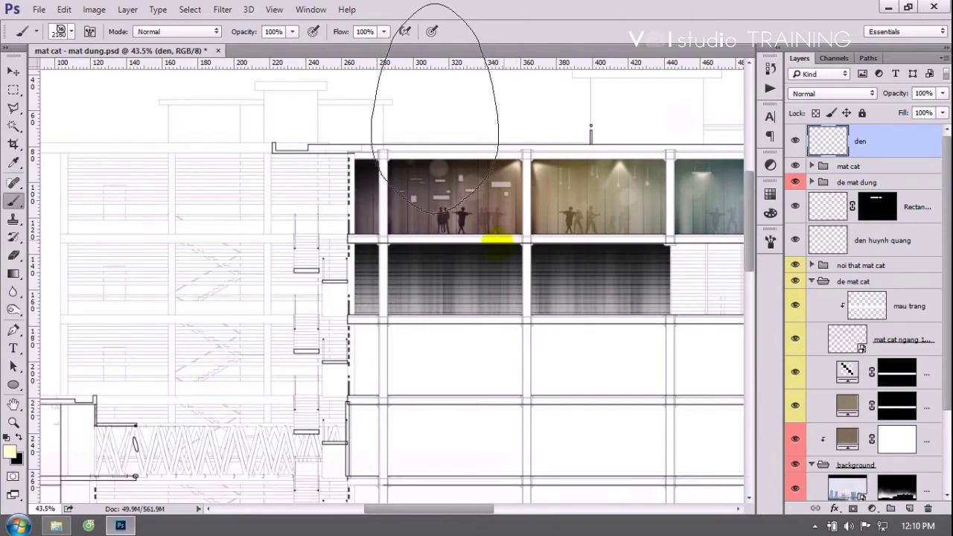
pyautogui.rightClick(477, 365)
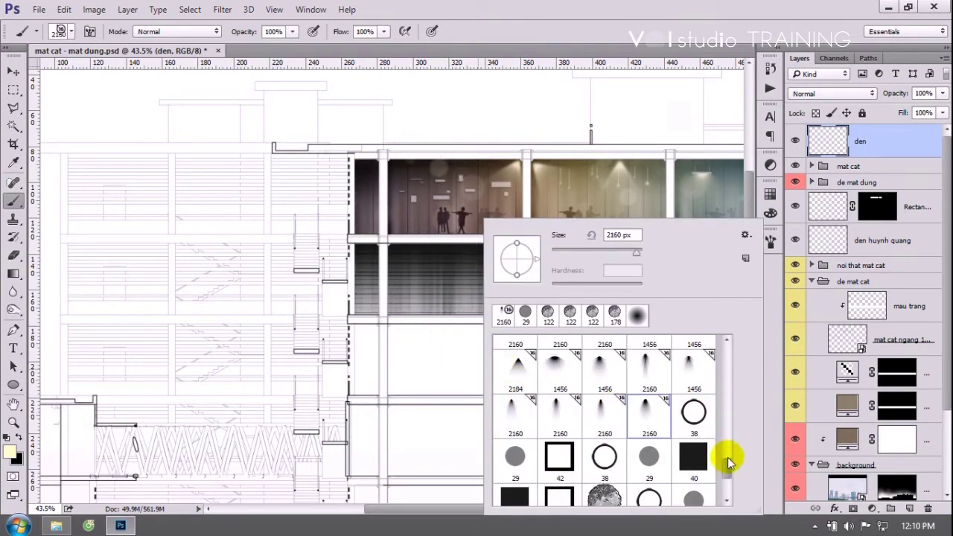
pyautogui.scroll(2, 722, 455)
pyautogui.scroll(2, 723, 456)
pyautogui.scroll(2, 726, 447)
pyautogui.scroll(1, 727, 438)
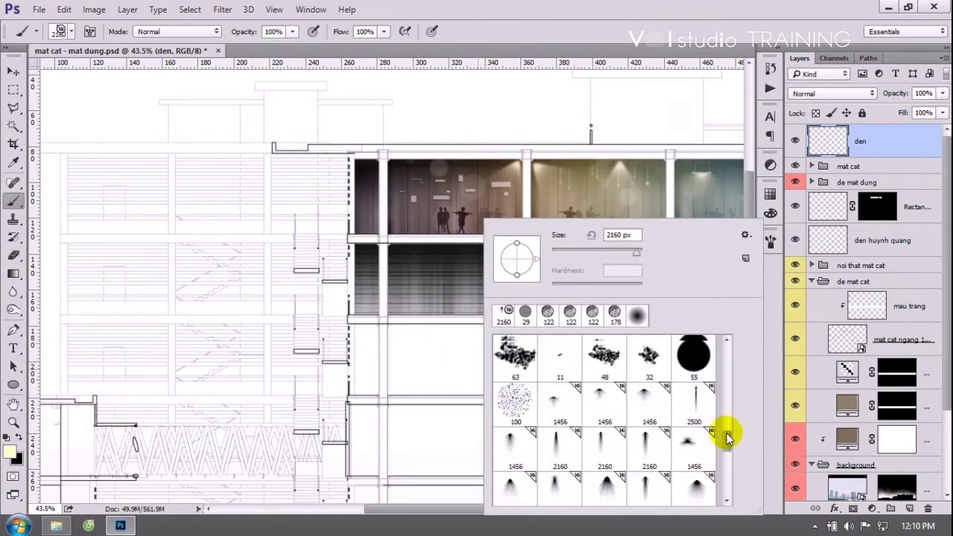
pyautogui.scroll(1, 726, 437)
pyautogui.click(746, 235)
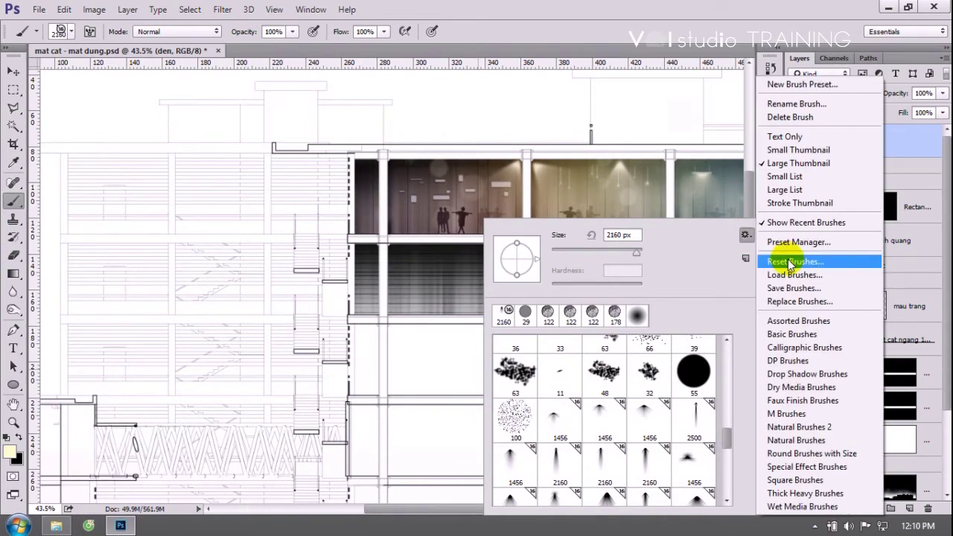
pyautogui.click(795, 261)
pyautogui.click(435, 210)
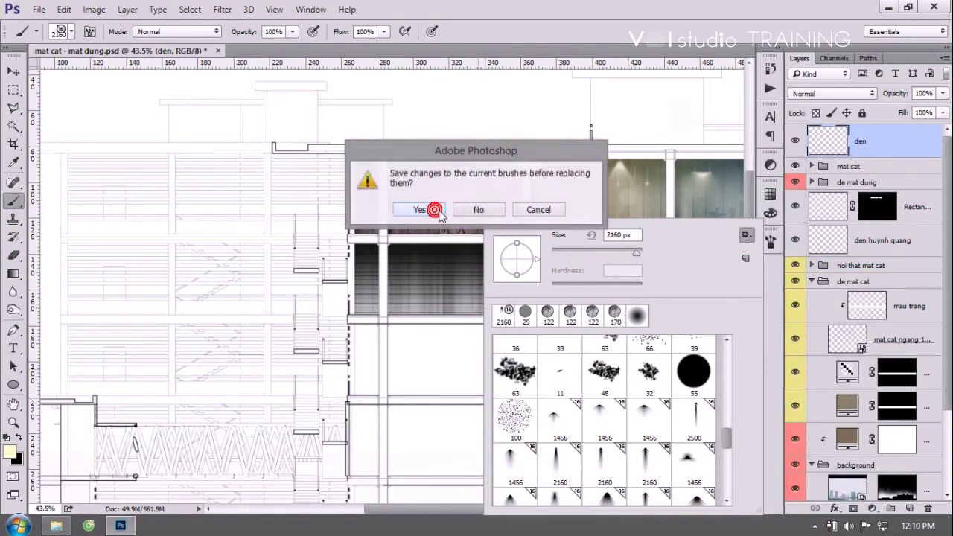
pyautogui.click(479, 209)
# Load the IES light brush file from the BRUSH\LIGHT folder.
pyautogui.click(745, 237)
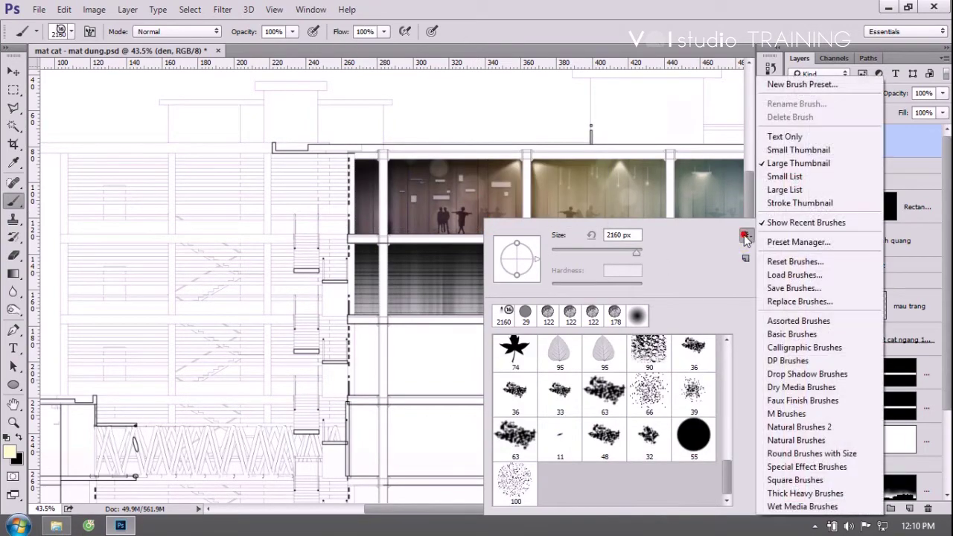
pyautogui.click(781, 271)
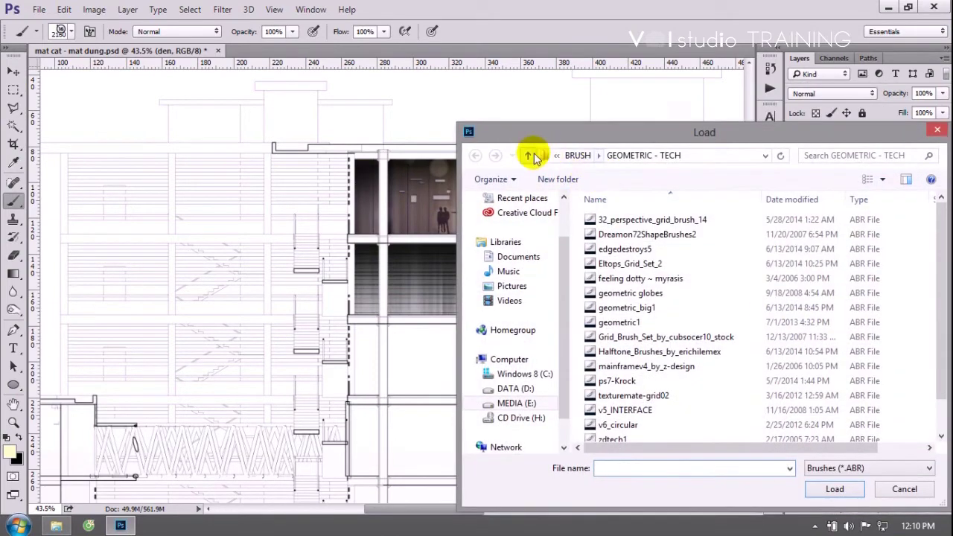
pyautogui.click(577, 158)
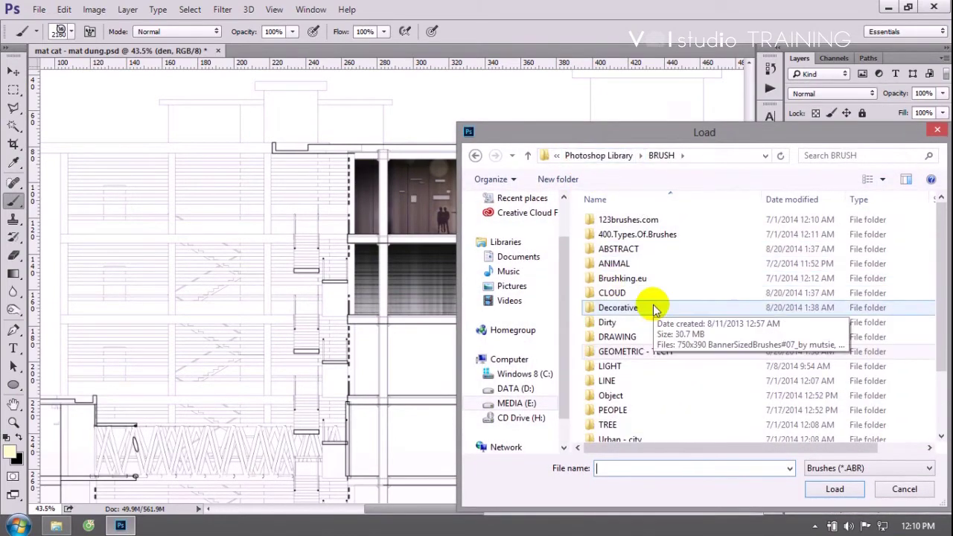
pyautogui.click(650, 371)
pyautogui.doubleClick(649, 371)
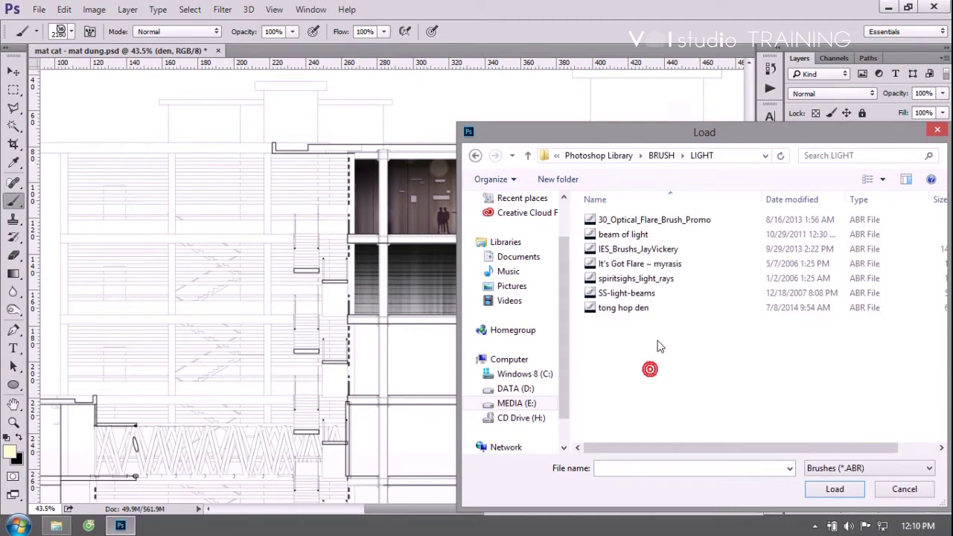
pyautogui.moveTo(659, 134)
pyautogui.mouseDown()
pyautogui.moveTo(521, 121)
pyautogui.moveTo(485, 95)
pyautogui.mouseUp()
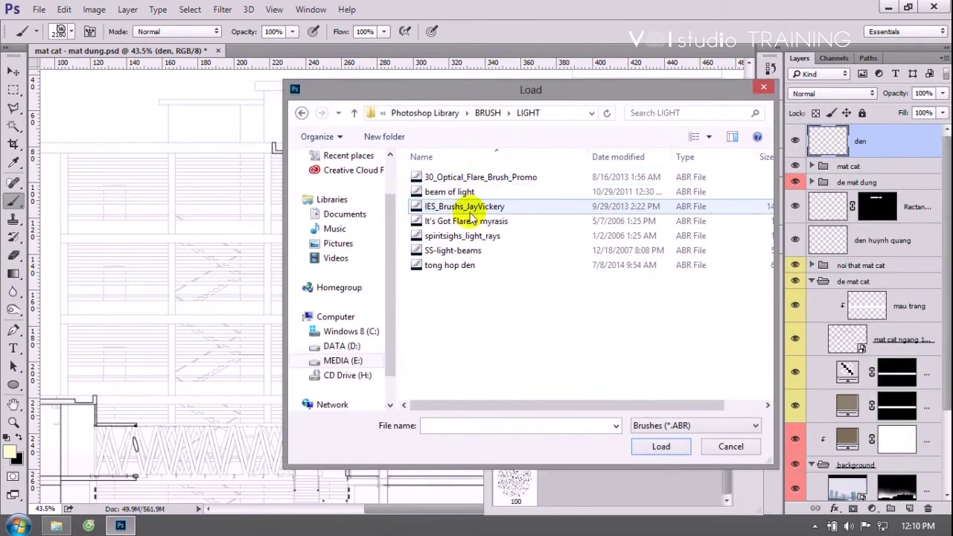
pyautogui.click(468, 207)
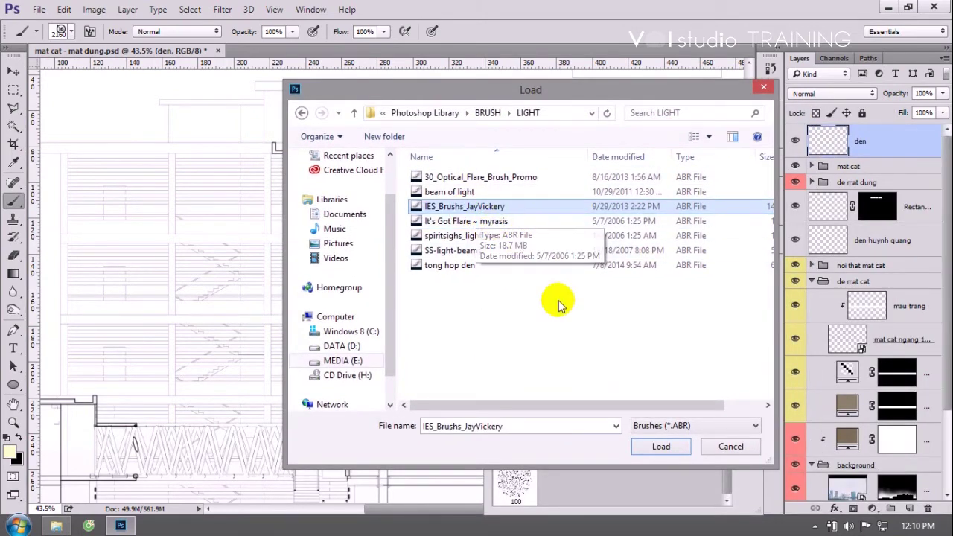
pyautogui.click(656, 445)
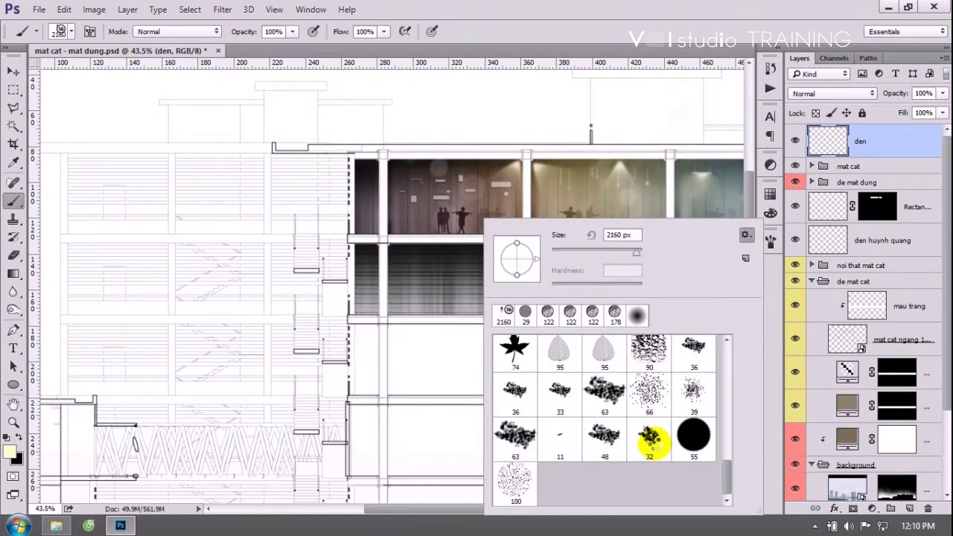
# Choose a spotlight cone brush and size it to about 313 px.
pyautogui.moveTo(727, 451); pyautogui.dragTo(724, 481)
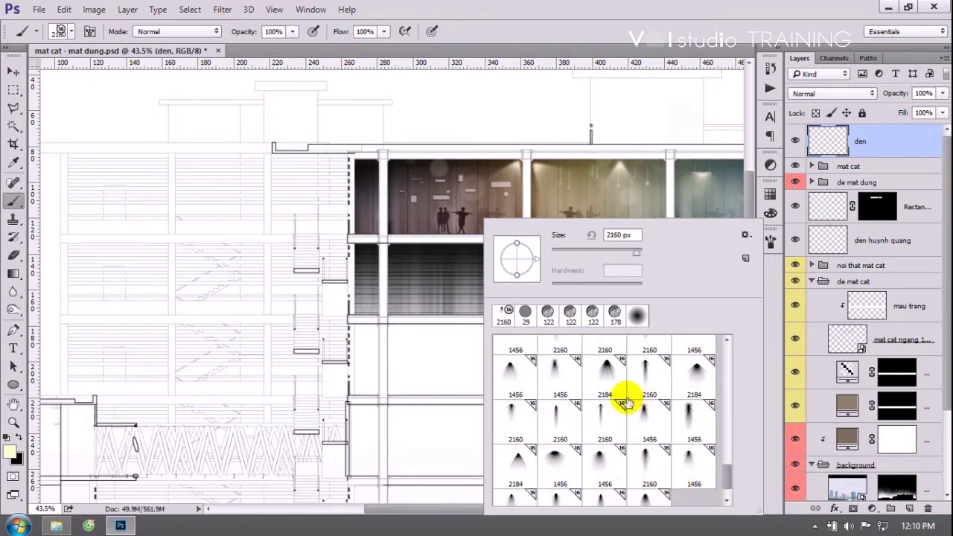
pyautogui.scroll(1, 723, 477)
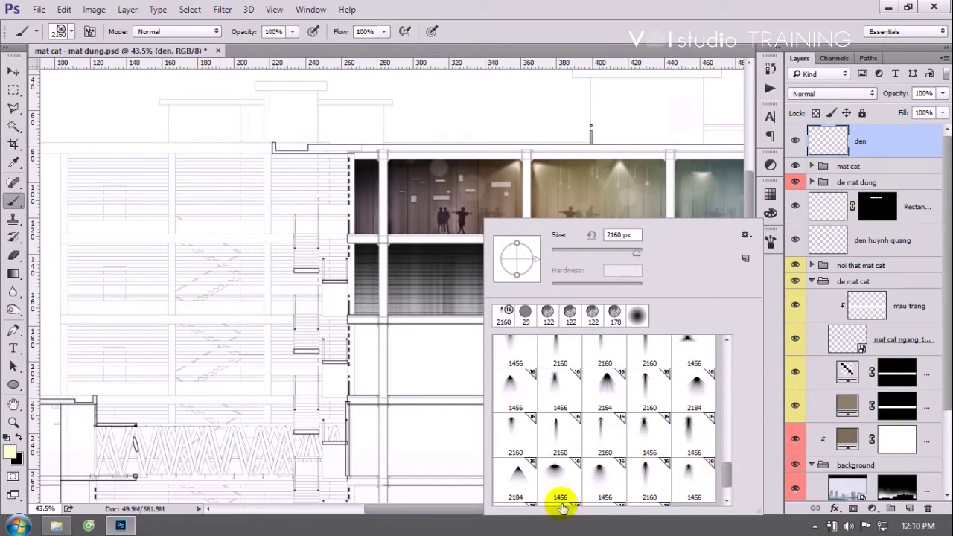
pyautogui.click(665, 41)
pyautogui.moveTo(418, 361); pyautogui.dragTo(132, 376)
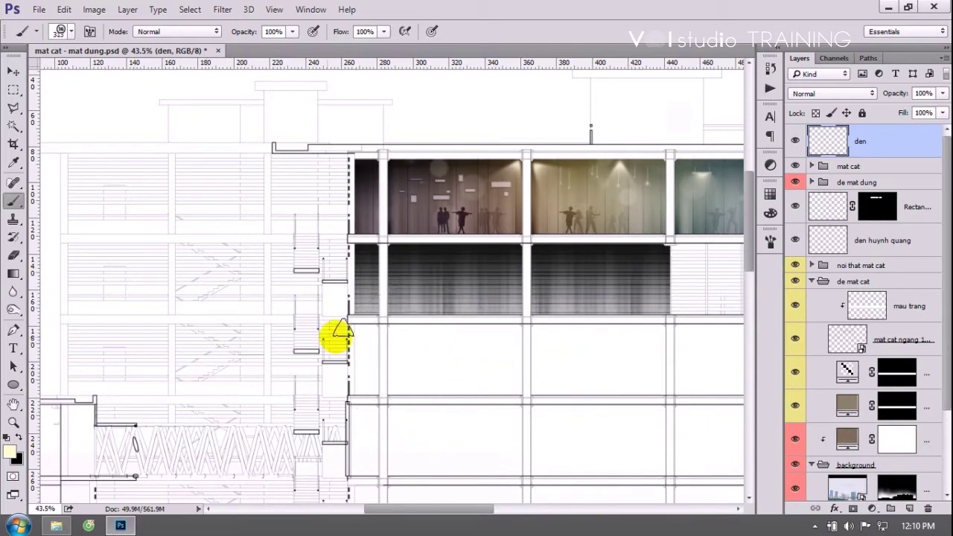
# Stamp four yellow spotlight cones across the lower-floor bays.
pyautogui.scroll(2, 412, 290)
pyautogui.scroll(2, 405, 262)
pyautogui.click(398, 188)
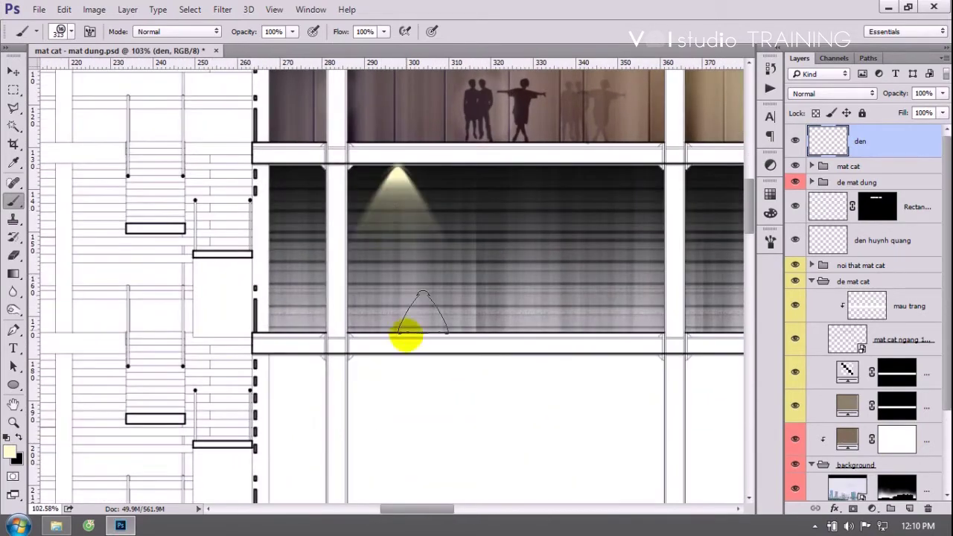
pyautogui.scroll(-2, 394, 336)
pyautogui.scroll(1, 480, 249)
pyautogui.click(525, 227)
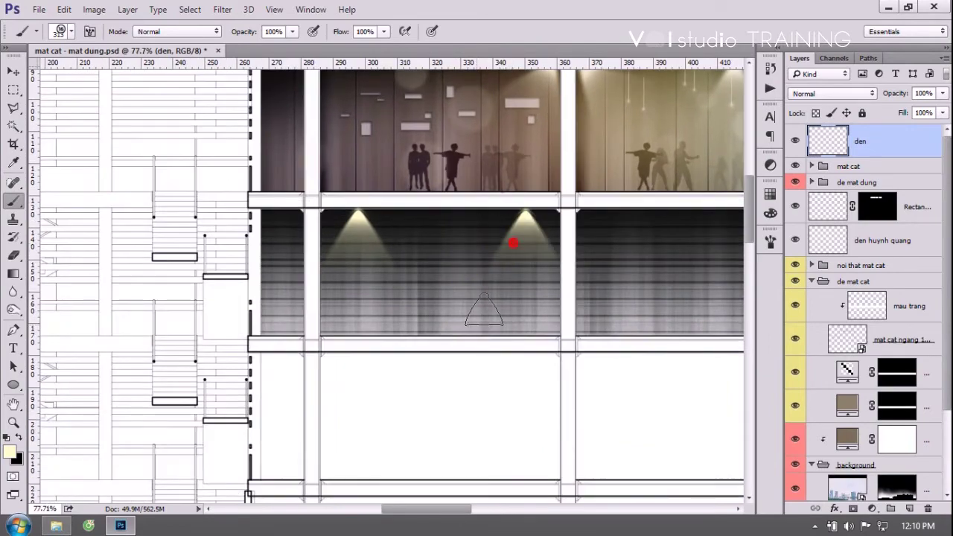
pyautogui.scroll(-1, 405, 297)
pyautogui.scroll(-2, 485, 272)
pyautogui.scroll(1, 583, 265)
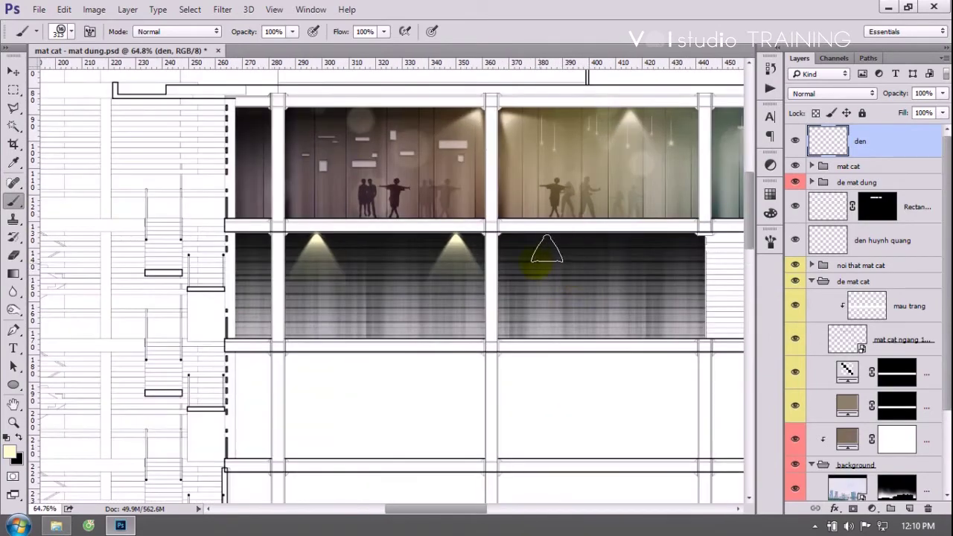
pyautogui.click(539, 249)
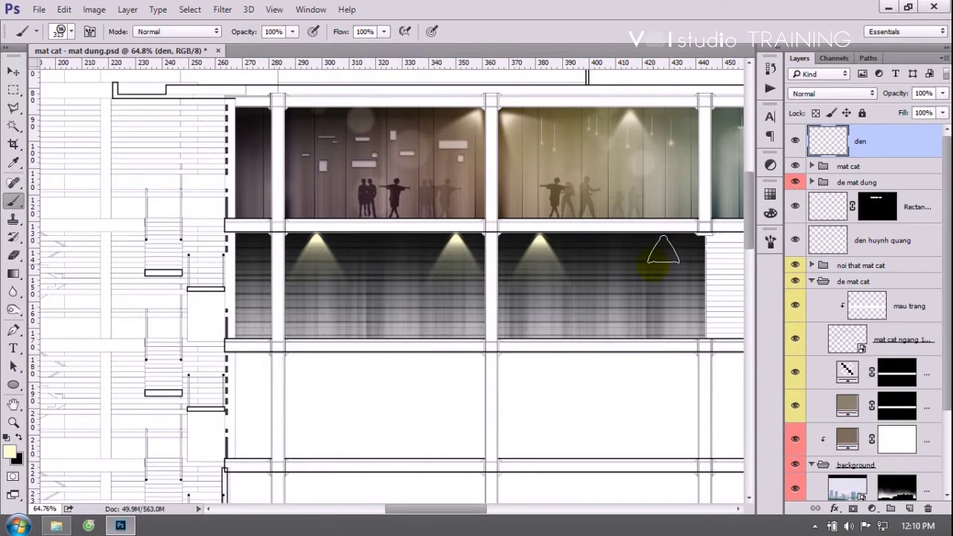
pyautogui.click(664, 250)
pyautogui.scroll(-1, 559, 274)
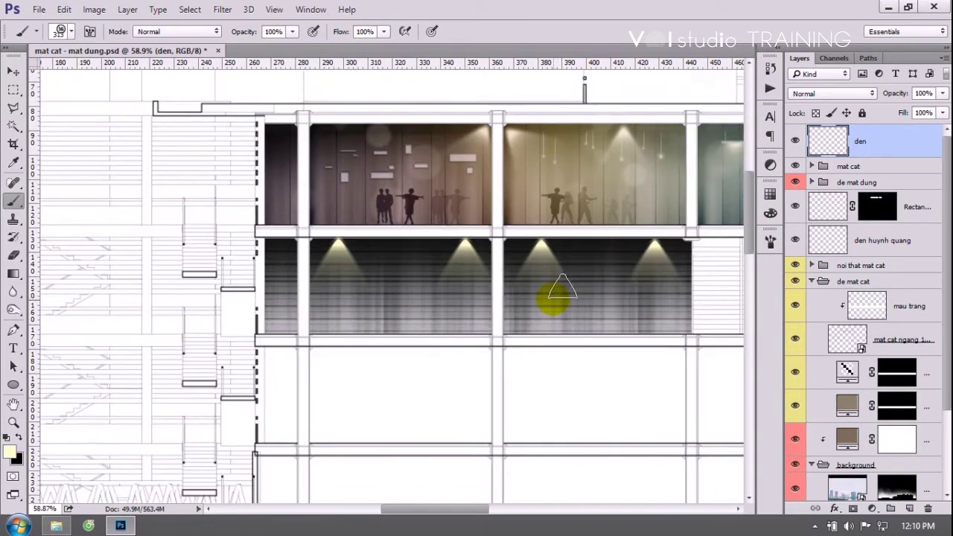
# Tilt the rightmost cone about 35°, stretch it and move it toward the right column.
pyautogui.press('v')
pyautogui.scroll(1, 574, 301)
pyautogui.scroll(1, 538, 279)
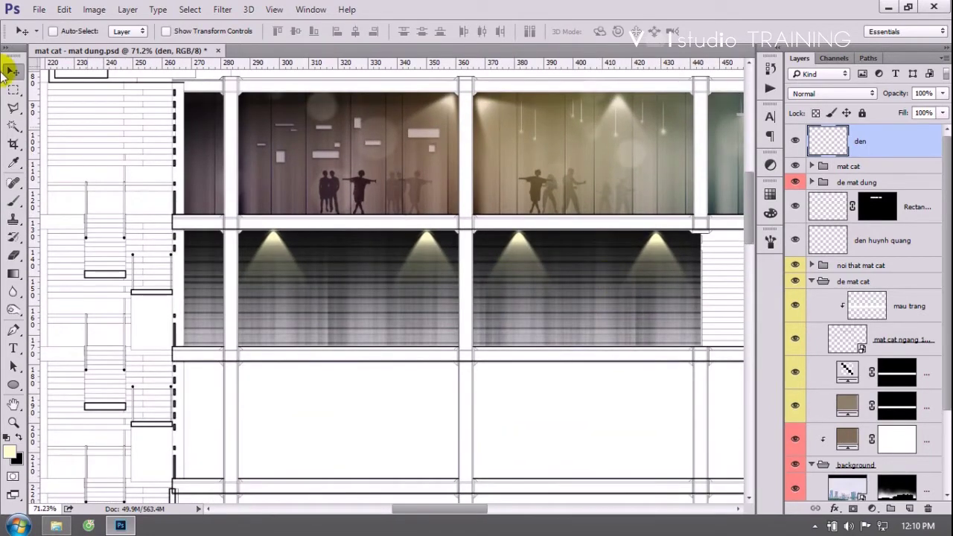
pyautogui.click(16, 91)
pyautogui.click(69, 86)
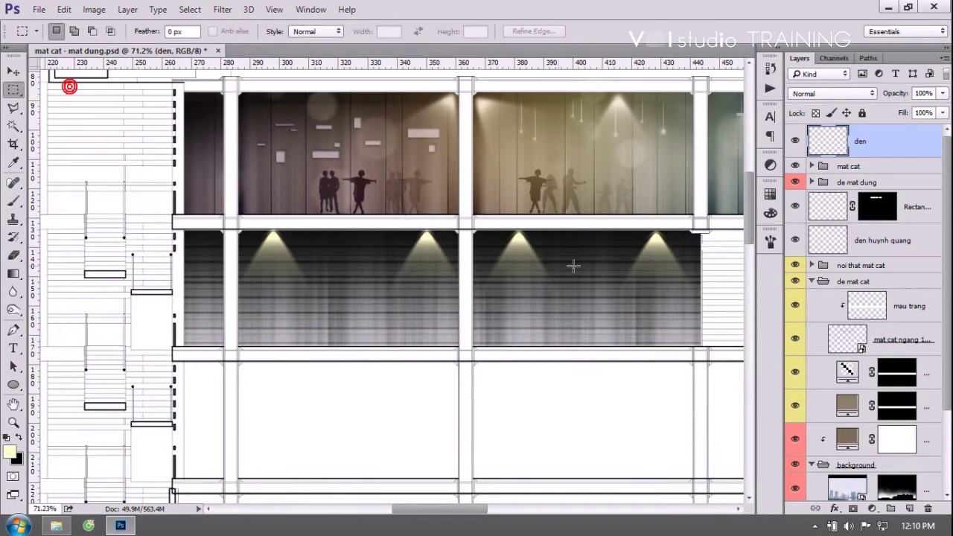
pyautogui.moveTo(608, 201); pyautogui.dragTo(716, 321)
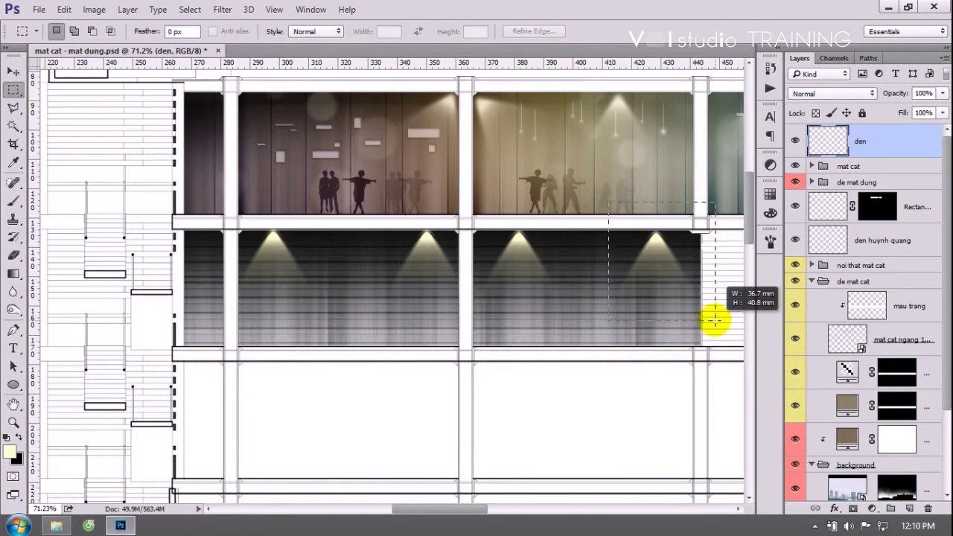
pyautogui.hotkey('ctrl', 't')
pyautogui.scroll(-1, 655, 272)
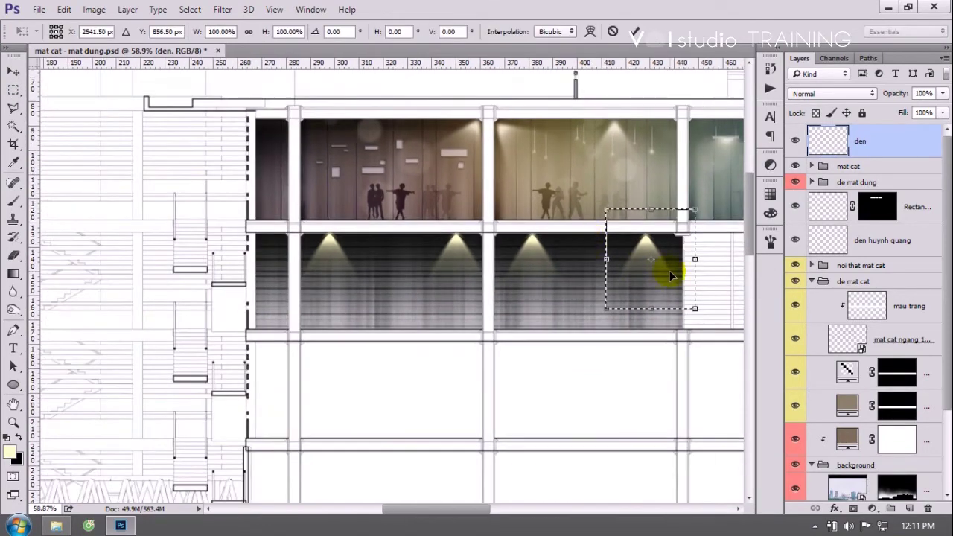
pyautogui.scroll(2, 693, 249)
pyautogui.moveTo(760, 205); pyautogui.dragTo(730, 266)
pyautogui.moveTo(637, 278); pyautogui.dragTo(661, 279)
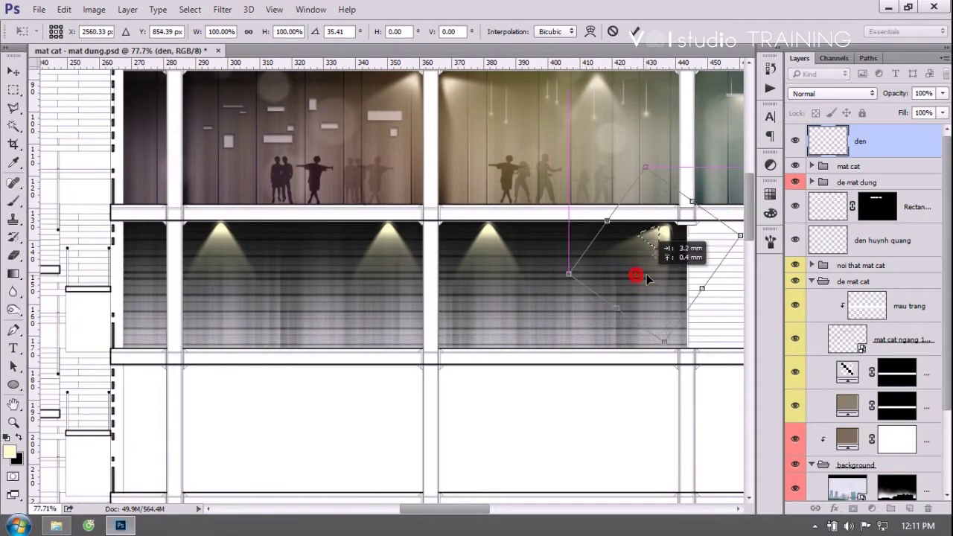
pyautogui.moveTo(631, 308); pyautogui.dragTo(597, 357)
pyautogui.scroll(-1, 594, 225)
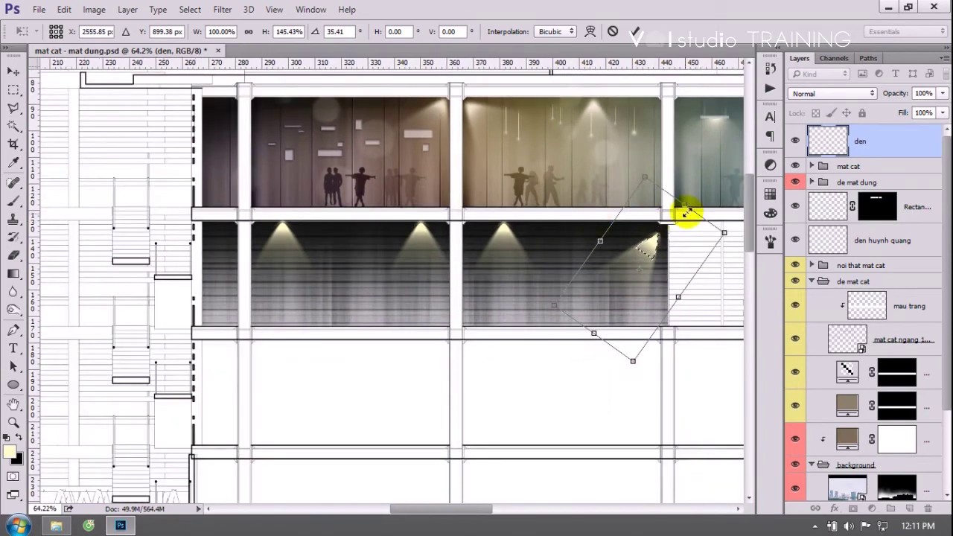
pyautogui.moveTo(686, 205); pyautogui.dragTo(696, 201)
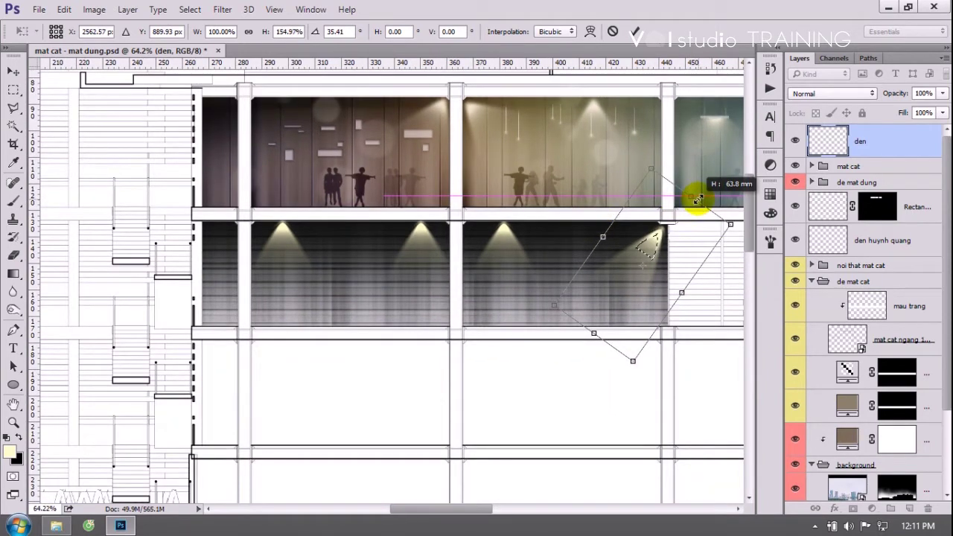
pyautogui.click(637, 31)
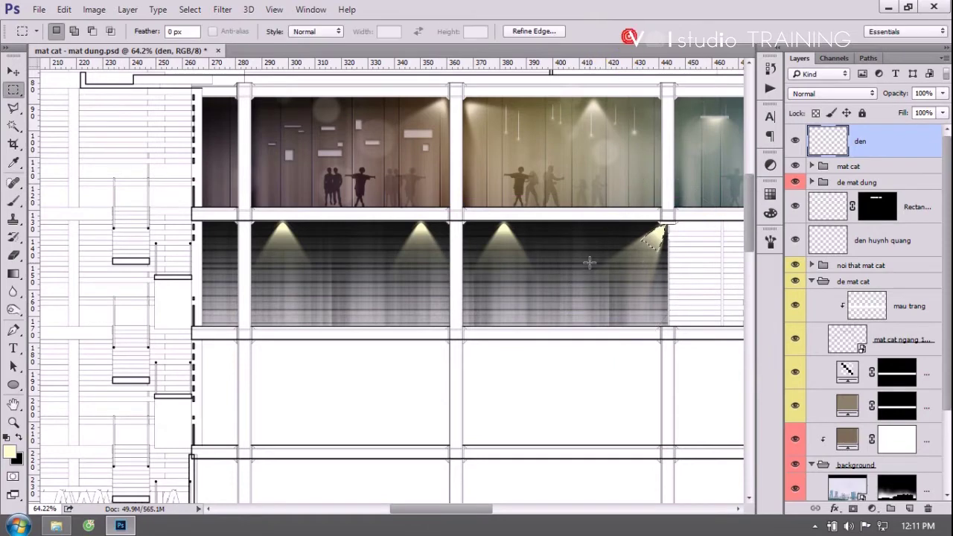
# Draw a rectangular selection around the leftmost lower-floor spotlight cone.
pyautogui.press('v')
pyautogui.scroll(-1, 586, 255)
pyautogui.scroll(1, 577, 264)
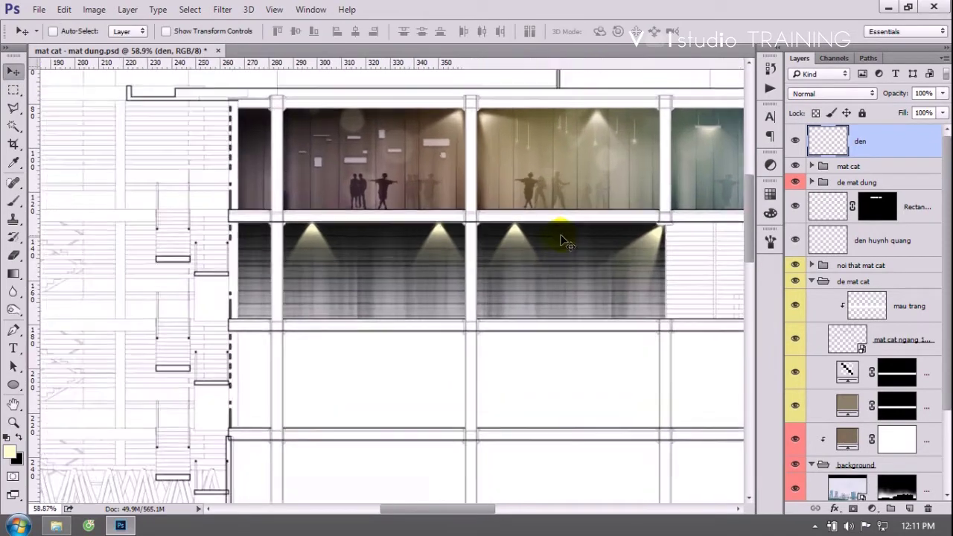
pyautogui.scroll(1, 566, 272)
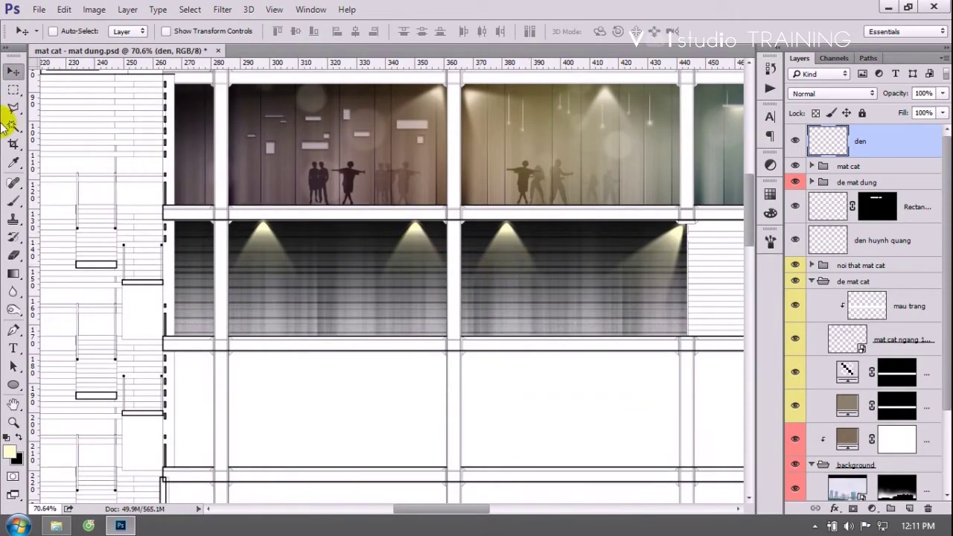
pyautogui.rightClick(12, 91)
pyautogui.click(75, 89)
pyautogui.moveTo(206, 207); pyautogui.dragTo(233, 213)
pyautogui.moveTo(302, 251); pyautogui.dragTo(332, 327)
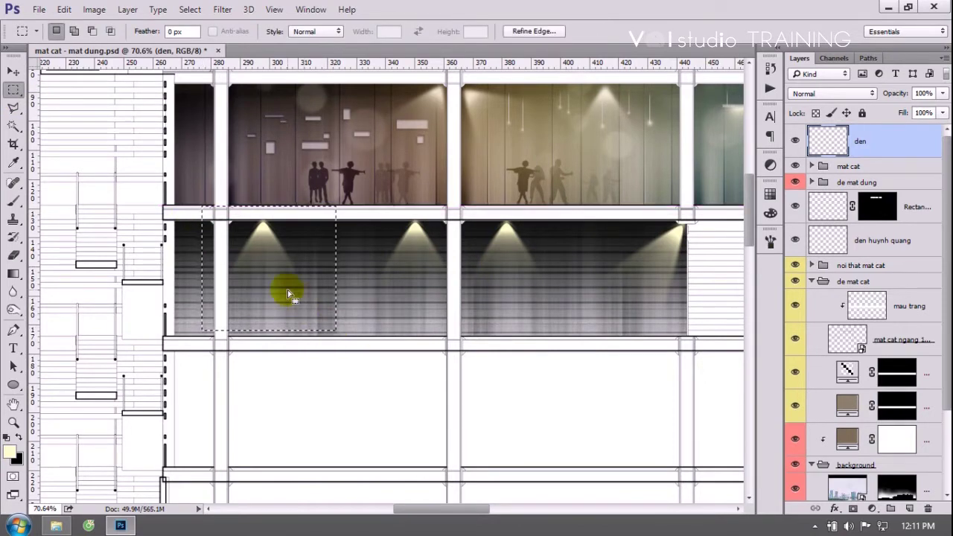
# Rotate the left cone to -34.58°, stretch its height to 145% and fit it into the top-left corner.
pyautogui.press('v')
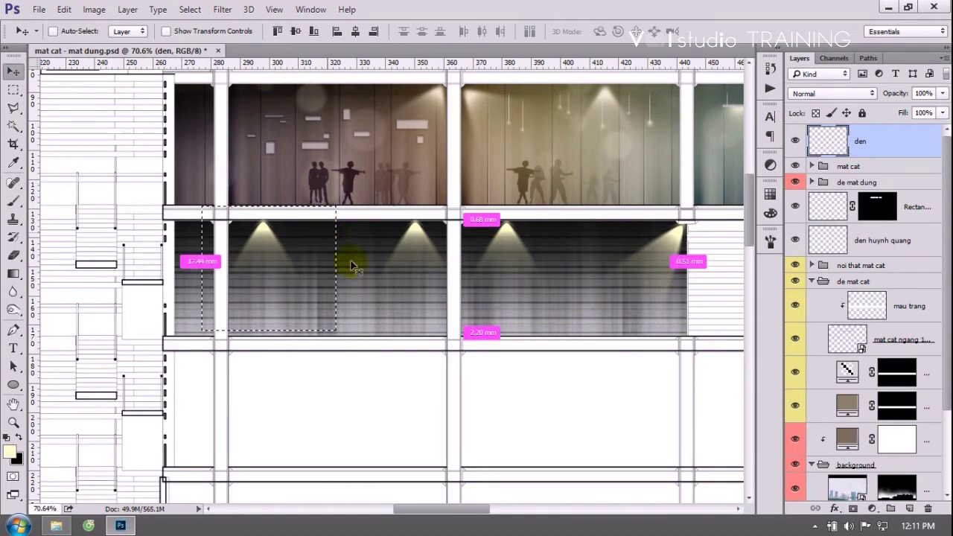
pyautogui.hotkey('ctrl', 't')
pyautogui.moveTo(358, 261)
pyautogui.mouseDown()
pyautogui.moveTo(355, 207)
pyautogui.moveTo(251, 224)
pyautogui.moveTo(246, 237)
pyautogui.mouseUp()
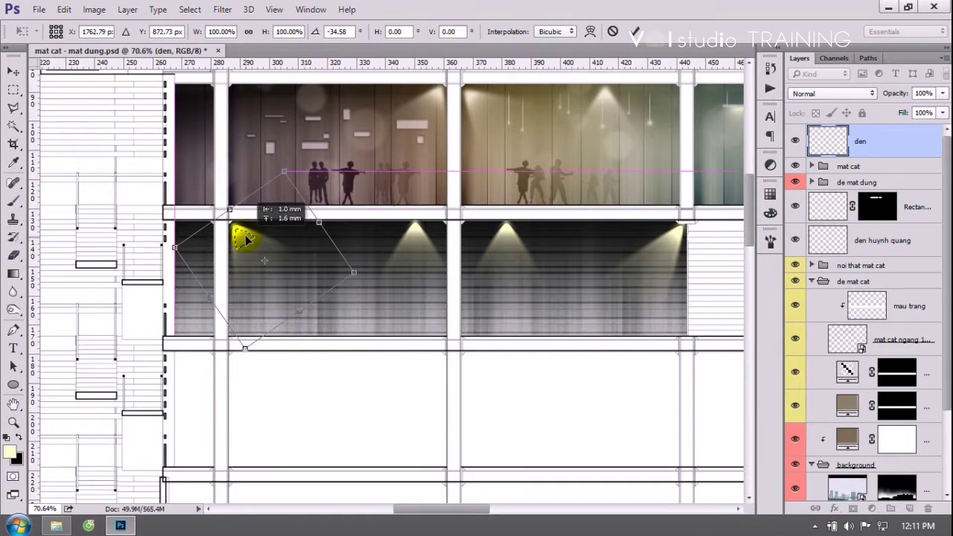
pyautogui.moveTo(305, 318); pyautogui.dragTo(329, 351)
pyautogui.moveTo(270, 260); pyautogui.dragTo(260, 254)
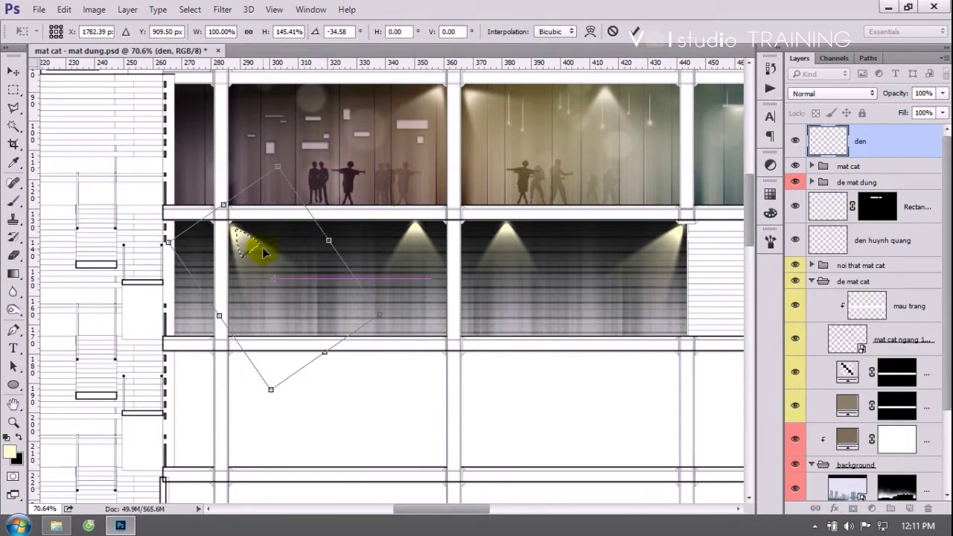
pyautogui.moveTo(260, 254); pyautogui.dragTo(266, 251)
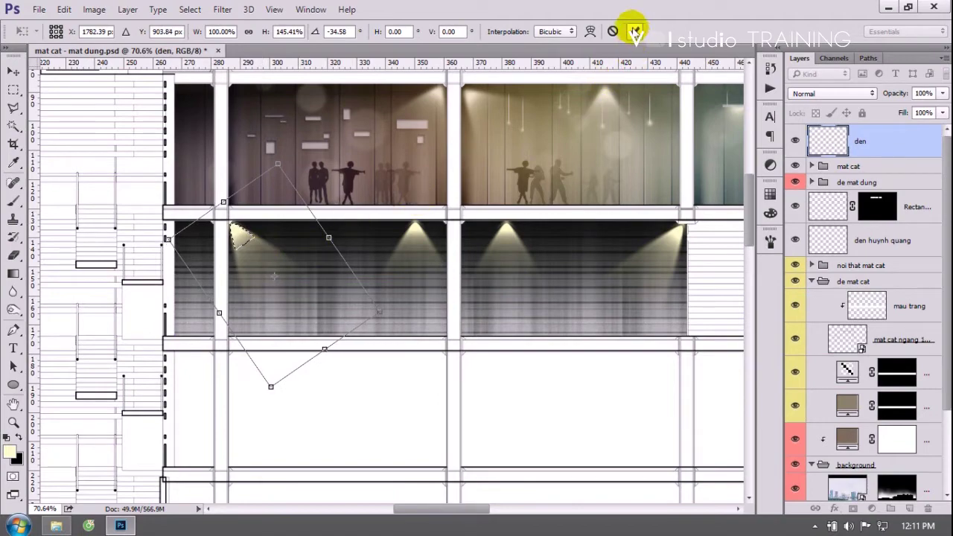
pyautogui.click(635, 31)
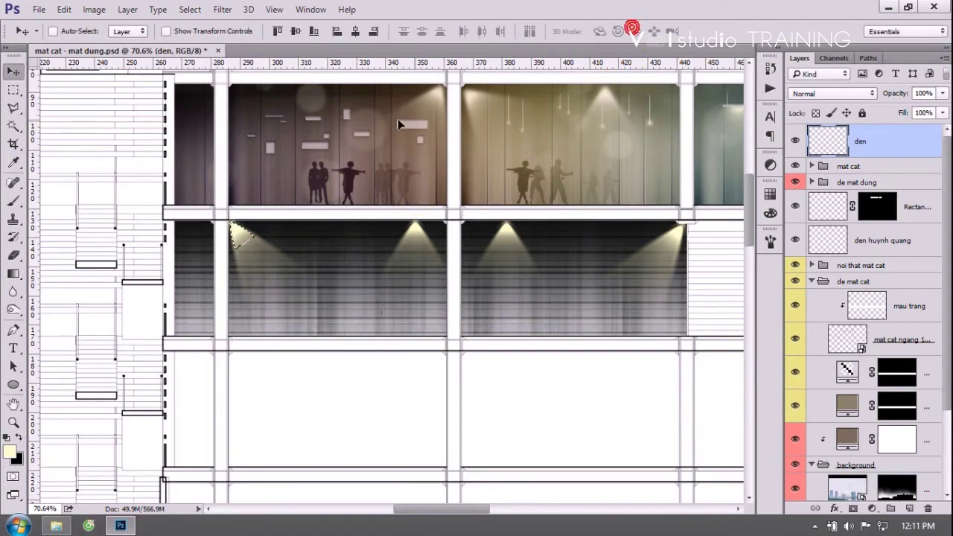
pyautogui.click(223, 10)
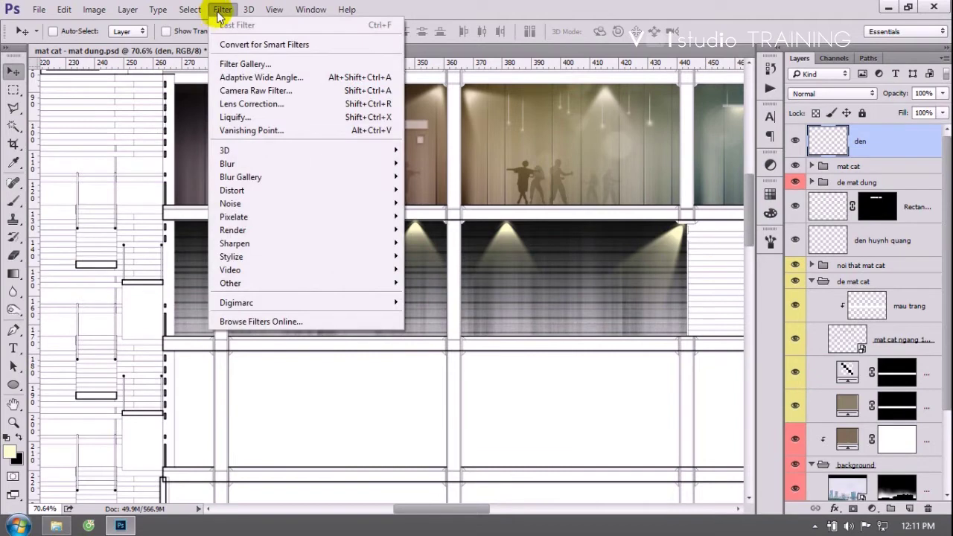
# Soften the corner spotlight with a 4.1 px Gaussian Blur and drop the selection.
pyautogui.moveTo(227, 163)
pyautogui.click(439, 217)
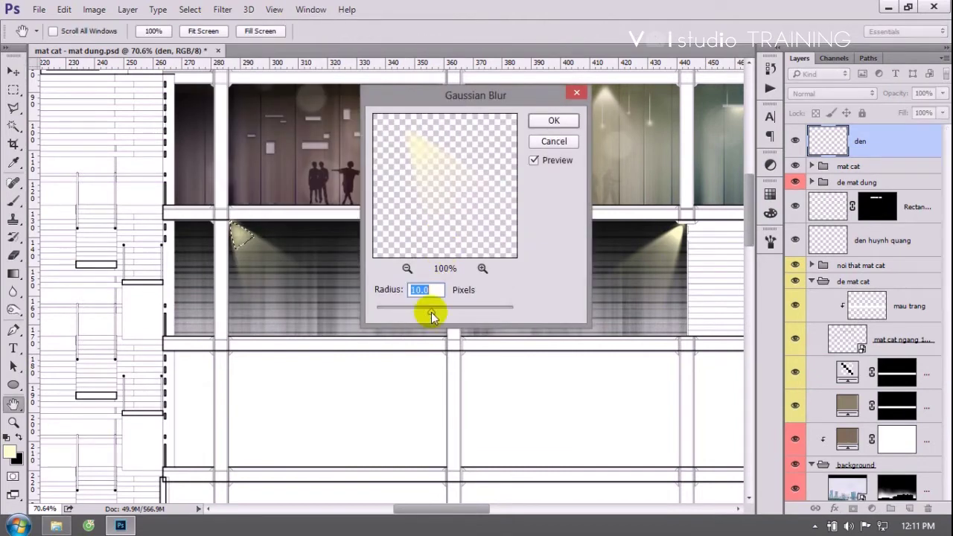
pyautogui.moveTo(431, 312); pyautogui.dragTo(408, 313)
pyautogui.click(553, 121)
pyautogui.press('v')
pyautogui.moveTo(305, 274); pyautogui.dragTo(296, 286)
pyautogui.scroll(-1, 262, 255)
pyautogui.scroll(-1, 261, 254)
pyautogui.scroll(-1, 262, 253)
pyautogui.scroll(-1, 263, 253)
pyautogui.scroll(1, 263, 253)
pyautogui.scroll(1, 264, 253)
pyautogui.scroll(1, 264, 254)
pyautogui.scroll(1, 265, 254)
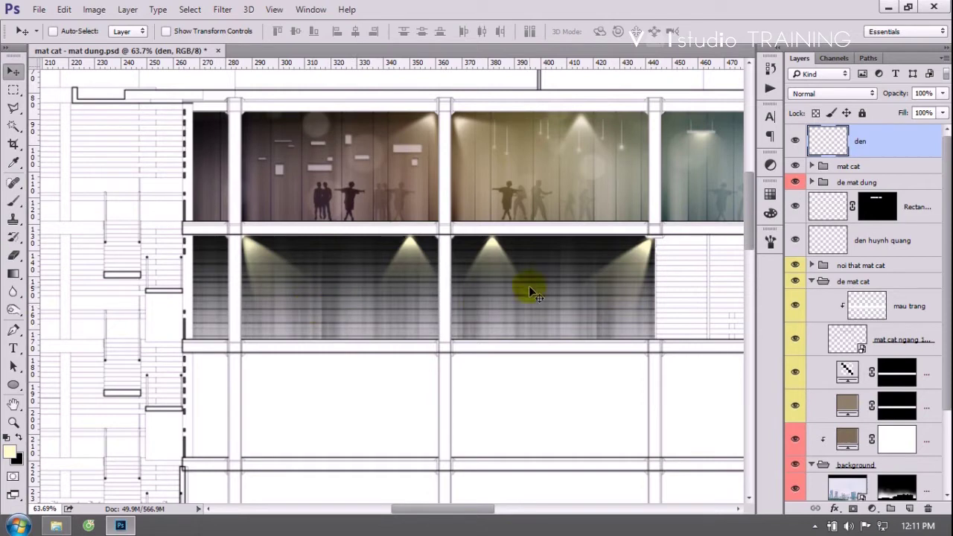
# Create a new layer named nguoi.
pyautogui.hotkey('shift', 'ctrl', 'n')
pyautogui.write('nguoi')
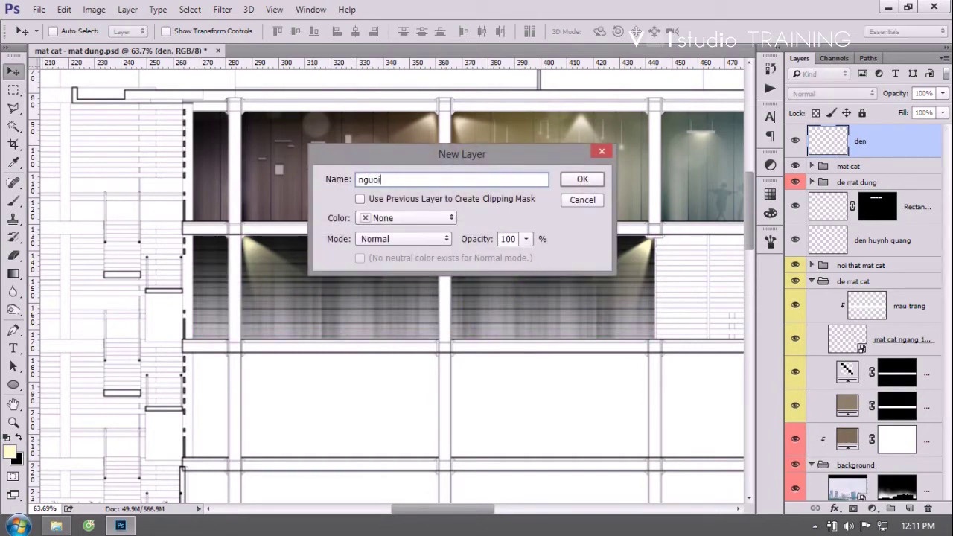
pyautogui.press('Return')
# Load people-brushes.abr from the PEOPLE brush folder and choose the last silhouette figure brush.
pyautogui.press('b')
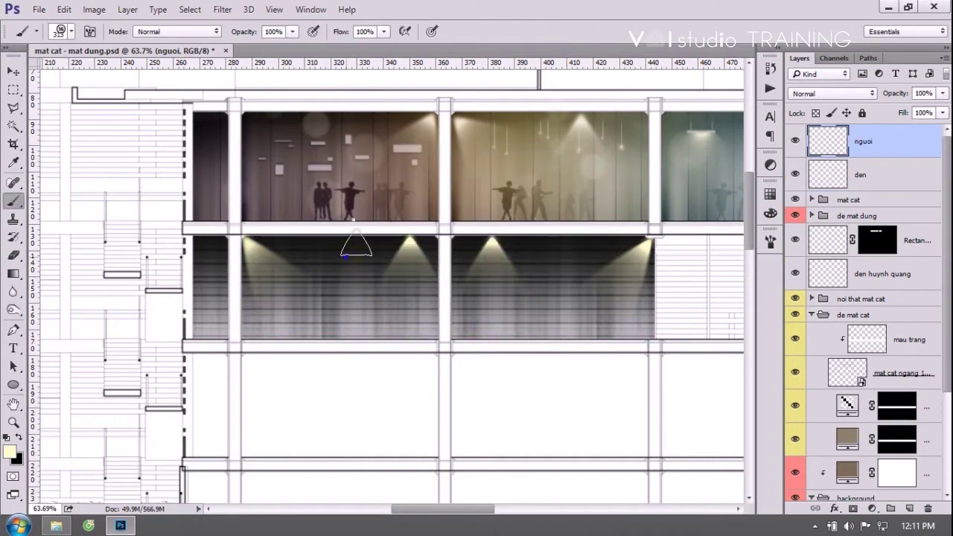
pyautogui.rightClick(356, 244)
pyautogui.click(614, 236)
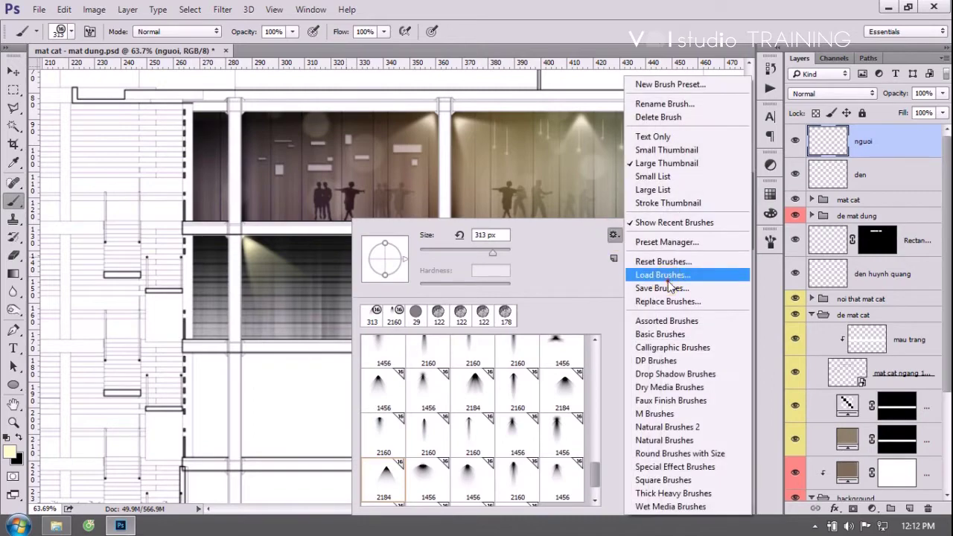
pyautogui.click(726, 273)
pyautogui.click(425, 156)
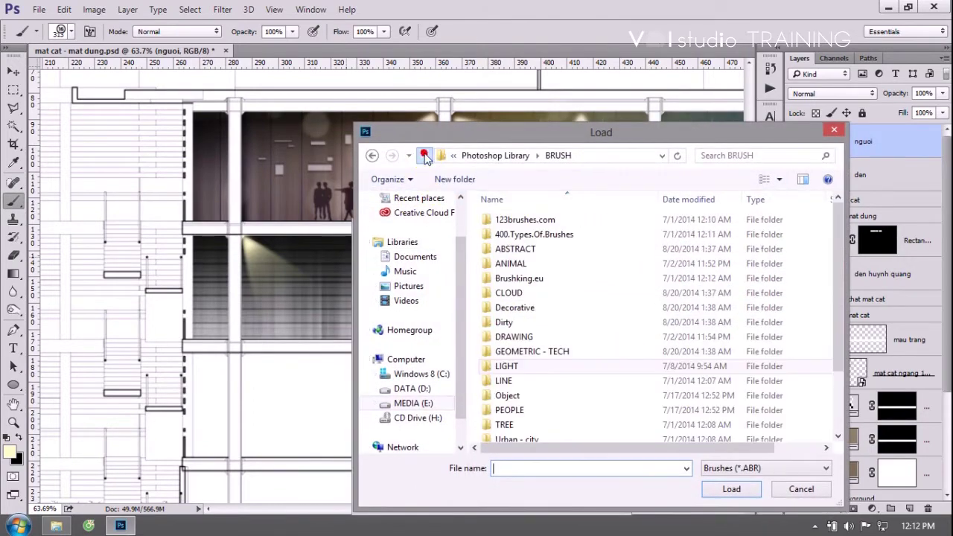
pyautogui.doubleClick(547, 410)
pyautogui.moveTo(838, 268); pyautogui.dragTo(837, 365)
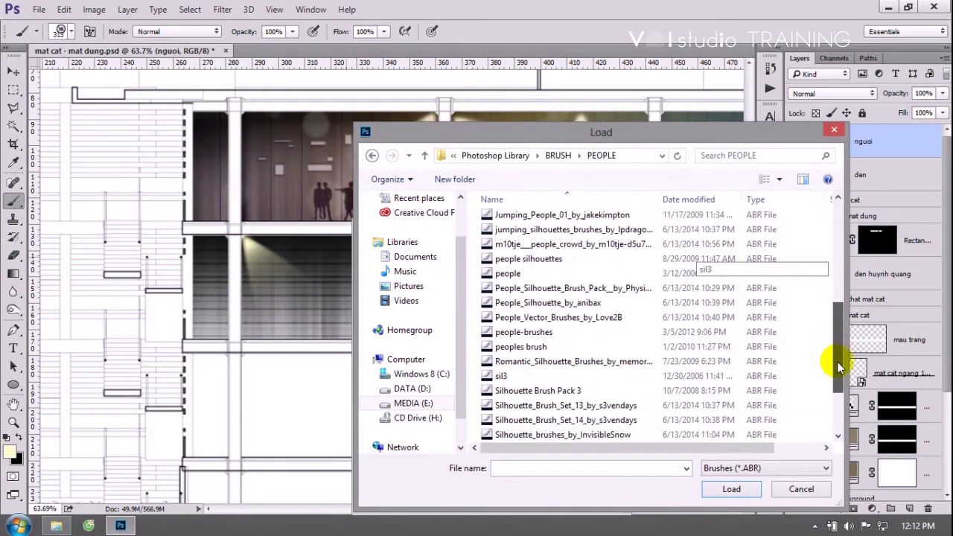
pyautogui.click(543, 311)
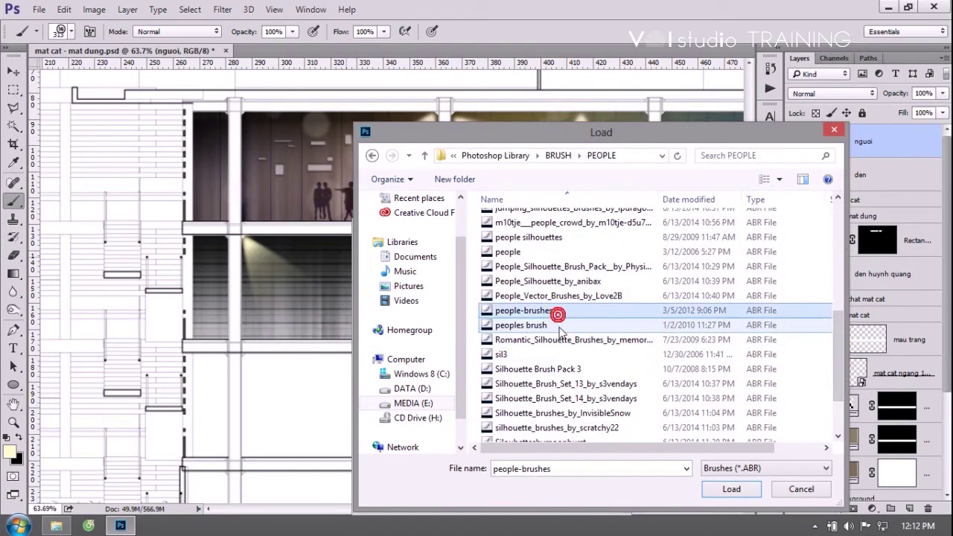
pyautogui.click(715, 489)
pyautogui.moveTo(593, 451)
pyautogui.mouseDown()
pyautogui.moveTo(596, 487)
pyautogui.moveTo(592, 479)
pyautogui.mouseUp()
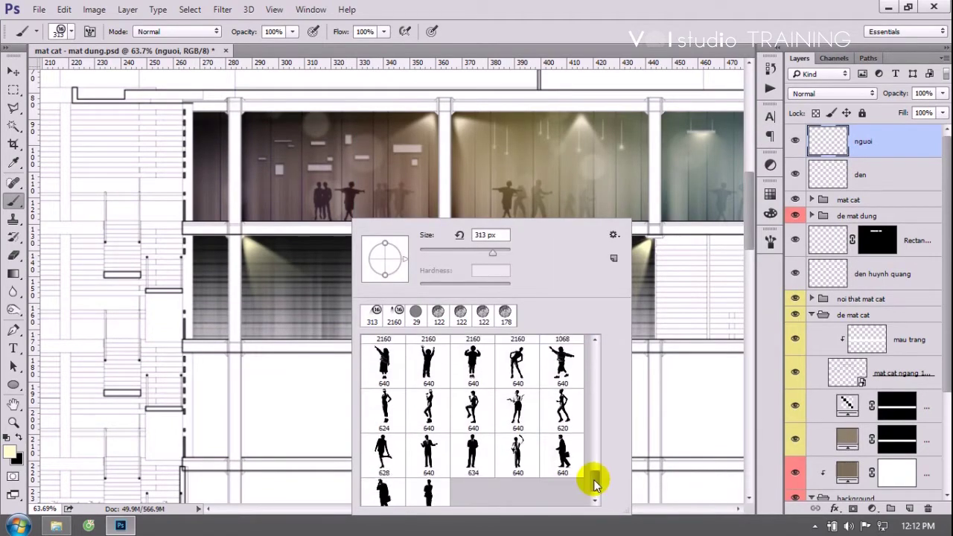
pyautogui.click(562, 450)
pyautogui.press('Return')
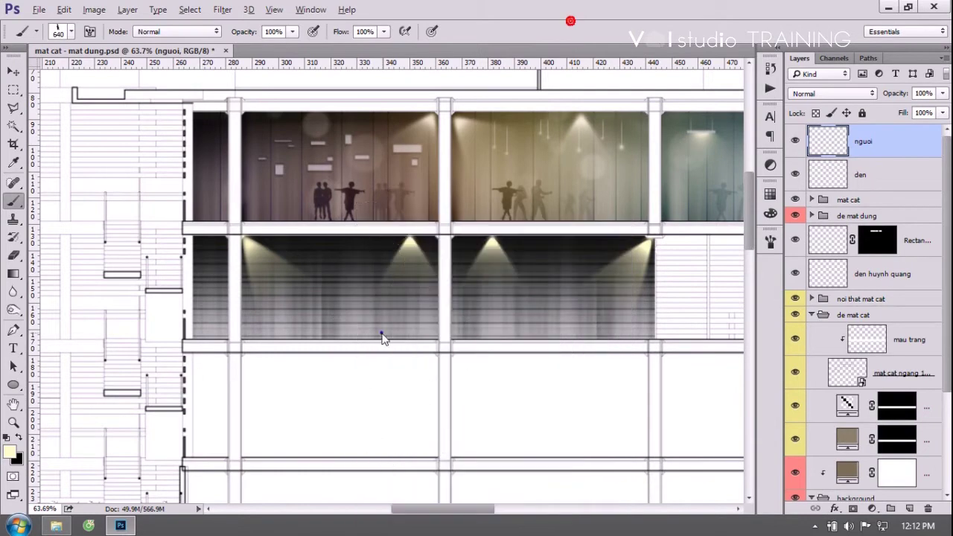
# Shrink the figure brush to about 87 px and sample black as the painting colour.
pyautogui.moveTo(381, 336); pyautogui.dragTo(262, 354)
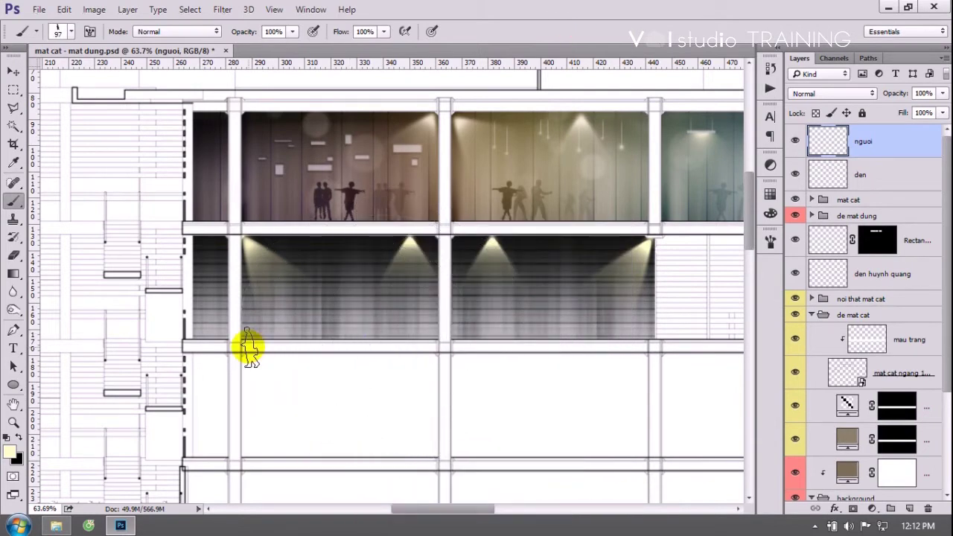
pyautogui.click(13, 451)
pyautogui.click(210, 349)
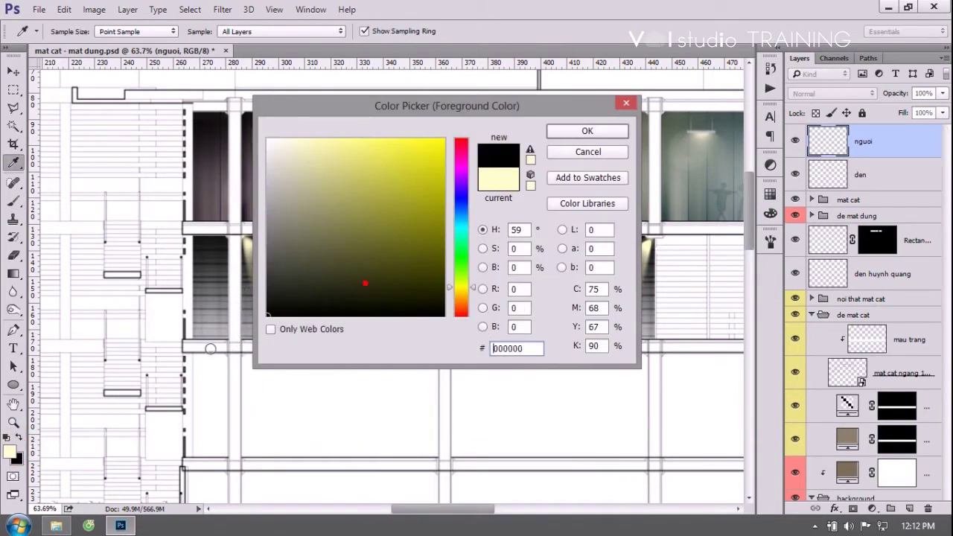
pyautogui.click(573, 131)
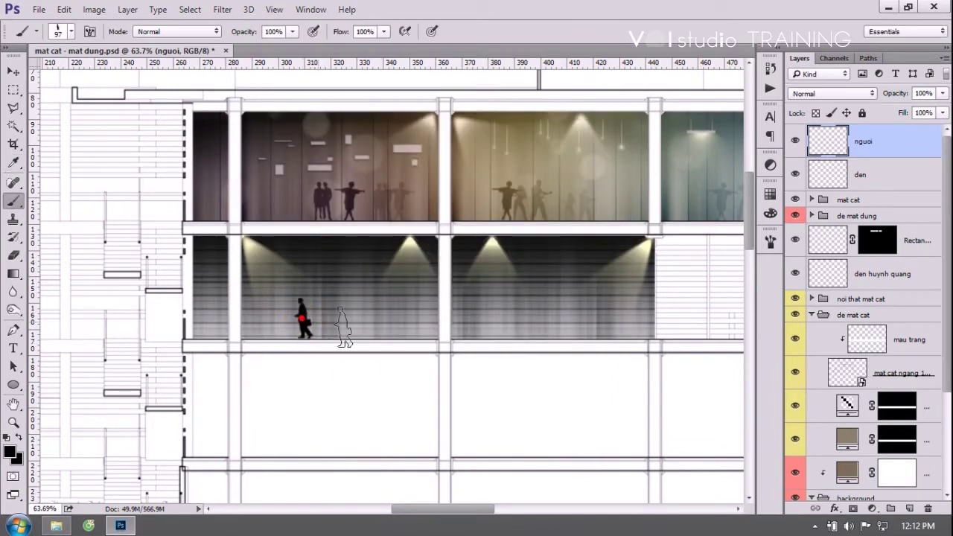
# Switch to a different figure silhouette brush and shrink it to 165 px.
pyautogui.scroll(2, 327, 324)
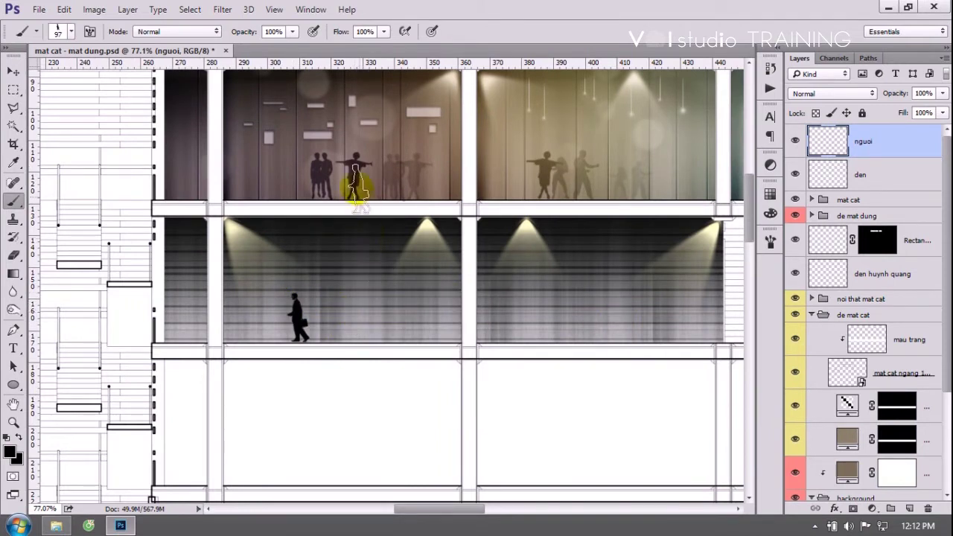
pyautogui.rightClick(438, 327)
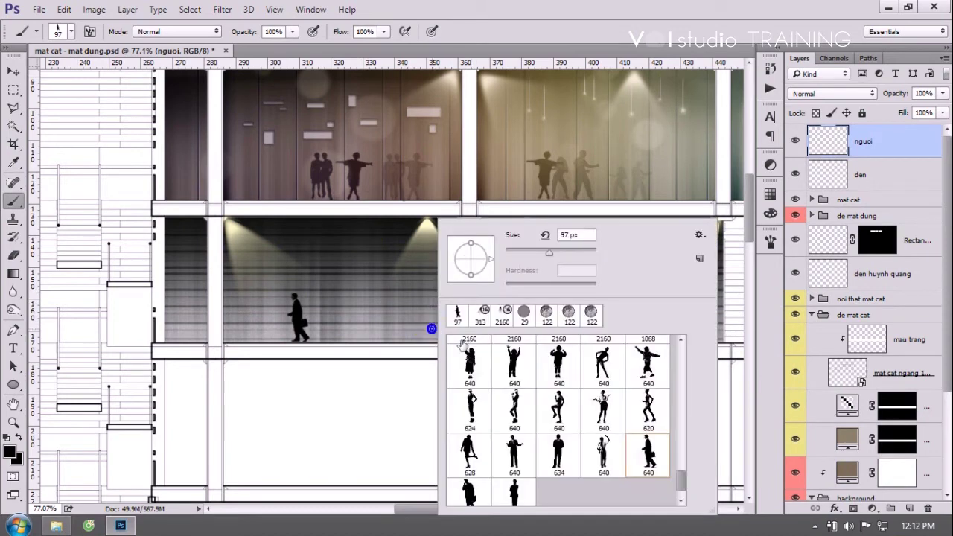
pyautogui.click(548, 368)
pyautogui.click(602, 365)
pyautogui.click(591, 29)
pyautogui.moveTo(321, 329); pyautogui.dragTo(253, 335)
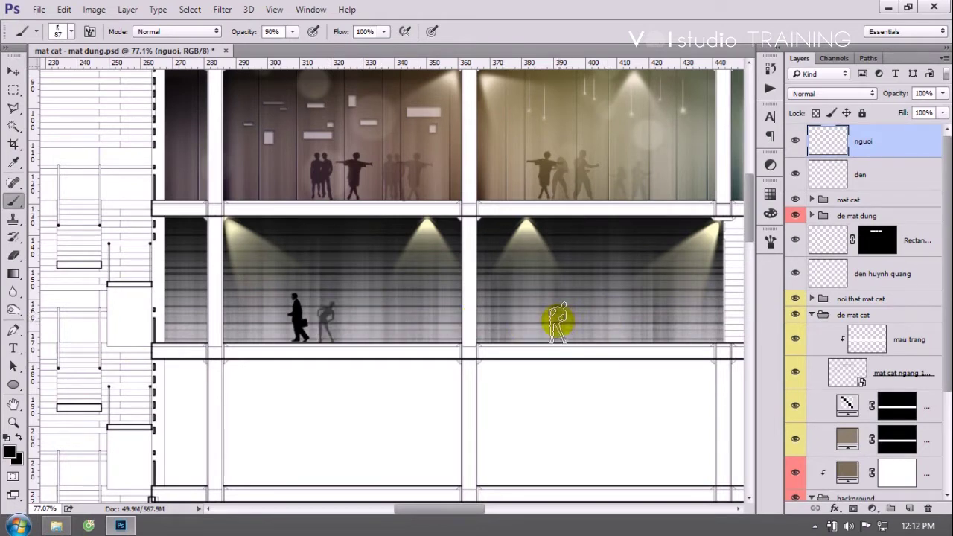
# Pick another figure brush, size it to 101 px and lower painting opacity to 20%.
pyautogui.rightClick(357, 319)
pyautogui.click(477, 384)
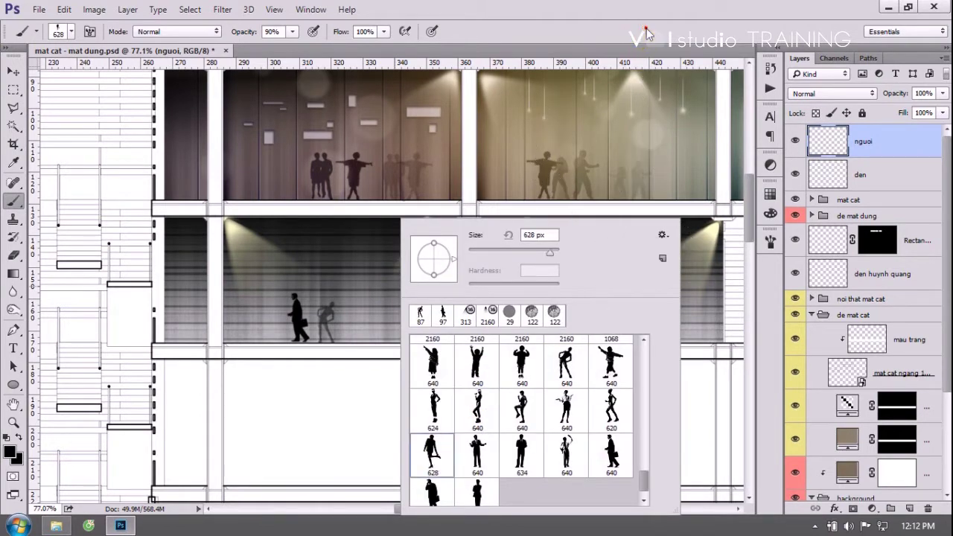
pyautogui.press('Return')
pyautogui.moveTo(390, 343); pyautogui.dragTo(248, 363)
pyautogui.moveTo(248, 317); pyautogui.dragTo(246, 317)
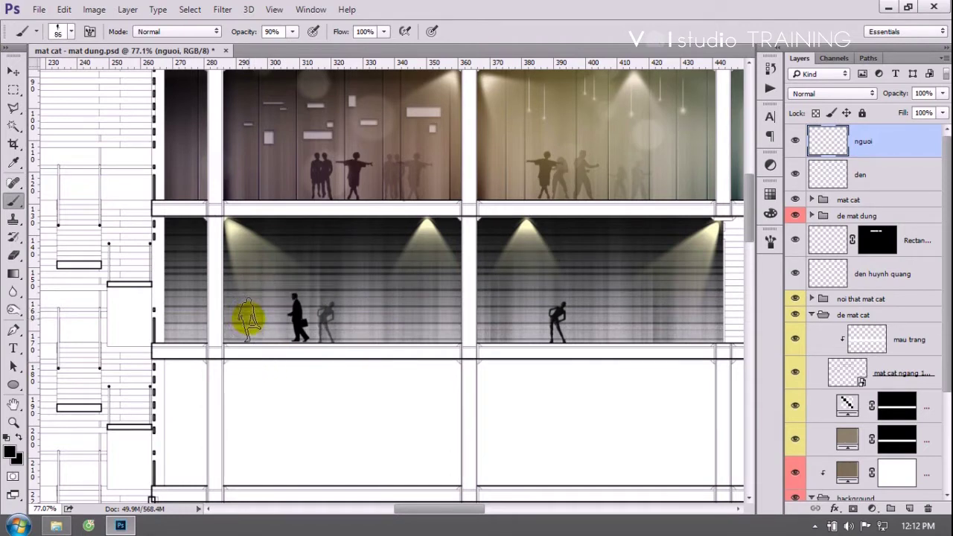
pyautogui.press('2')
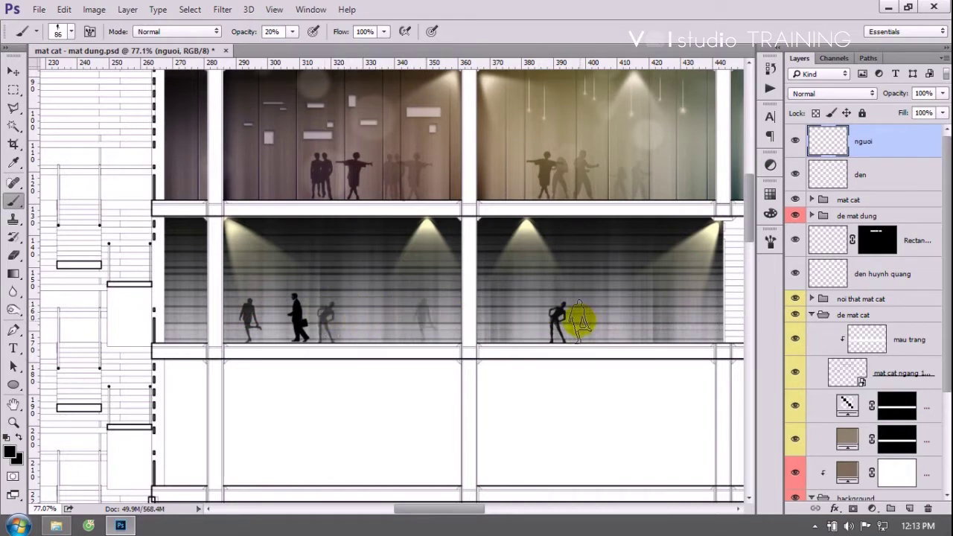
# Choose a standing figure brush, make it smaller and stamp a figure on the lower floor.
pyautogui.scroll(-1, 362, 308)
pyautogui.scroll(-2, 362, 308)
pyautogui.scroll(3, 389, 298)
pyautogui.scroll(-2, 378, 298)
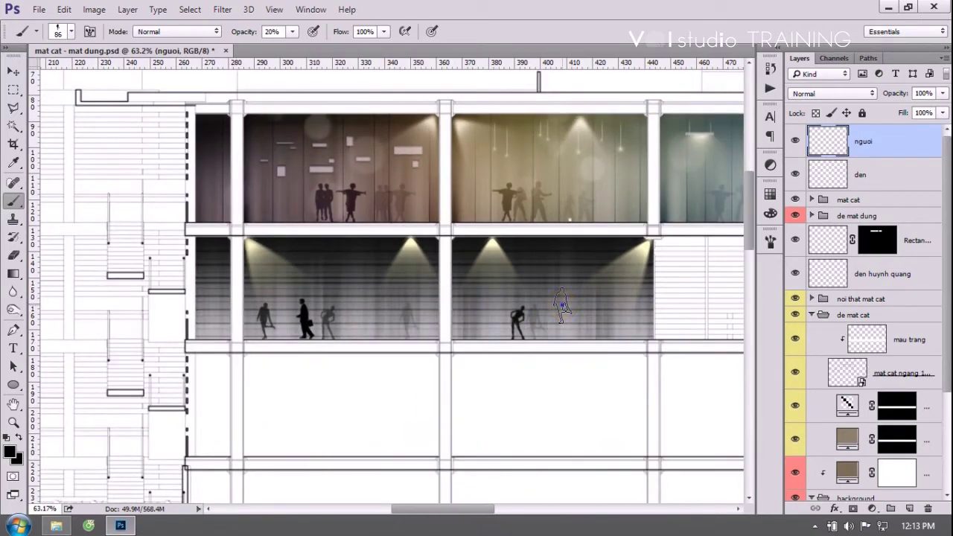
pyautogui.rightClick(559, 305)
pyautogui.click(690, 364)
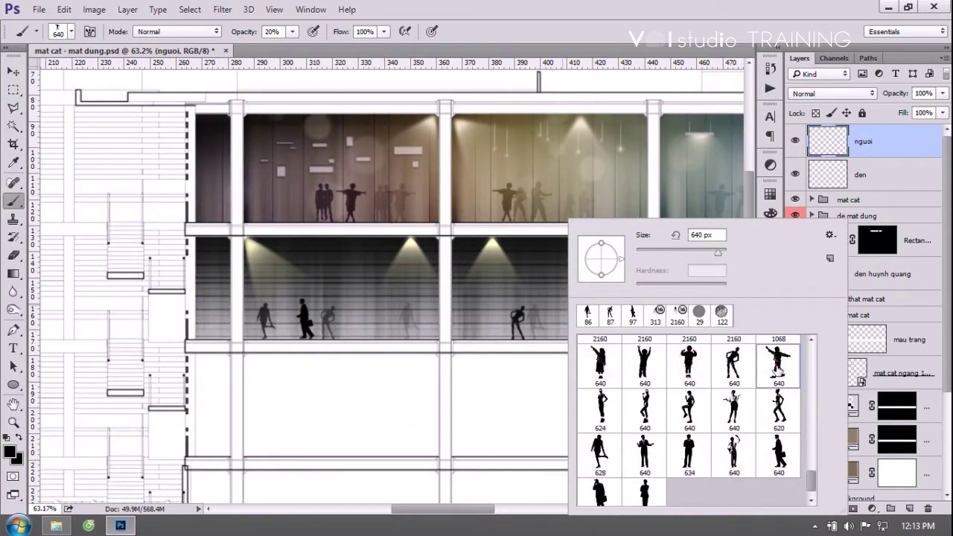
pyautogui.click(645, 452)
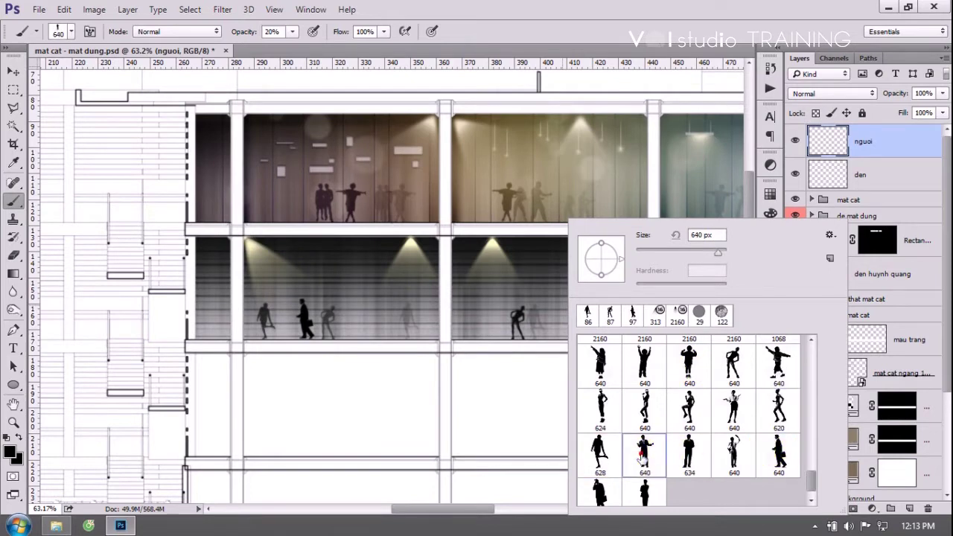
pyautogui.press('Escape')
pyautogui.moveTo(523, 302); pyautogui.dragTo(402, 326)
pyautogui.click(401, 326)
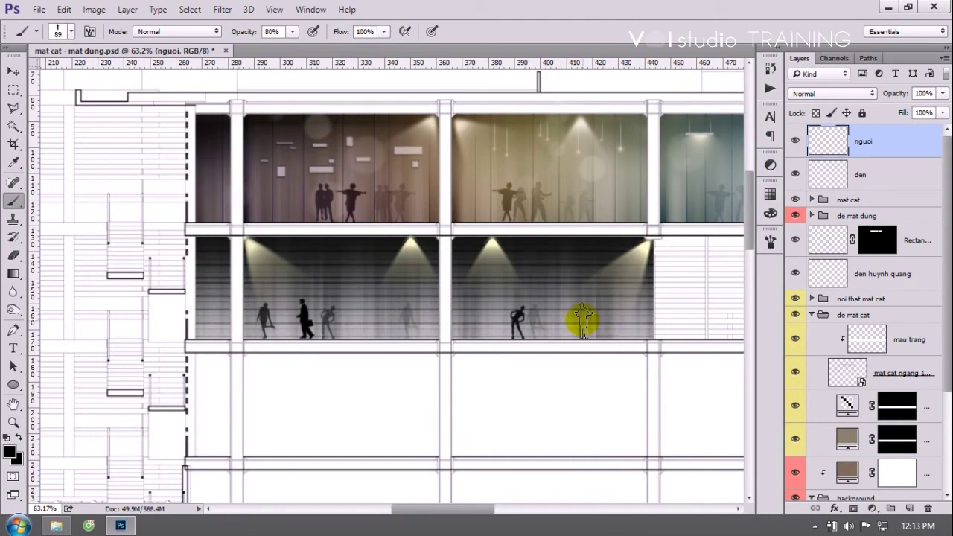
# Switch to the Move tool, drag on the canvas, and start a new layer with Ctrl+Shift+N.
pyautogui.scroll(-2, 546, 343)
pyautogui.scroll(1, 503, 335)
pyautogui.scroll(2, 543, 319)
pyautogui.press('v')
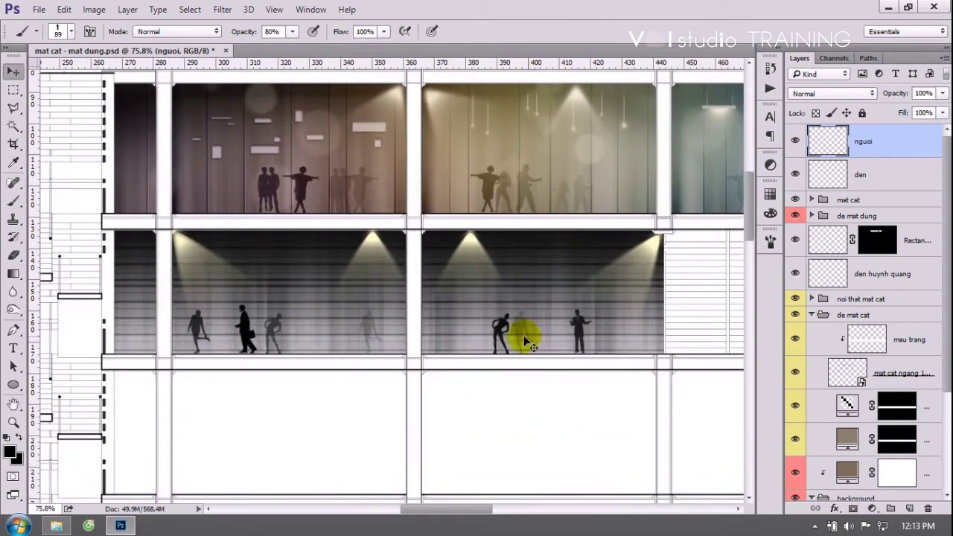
pyautogui.scroll(-1, 516, 335)
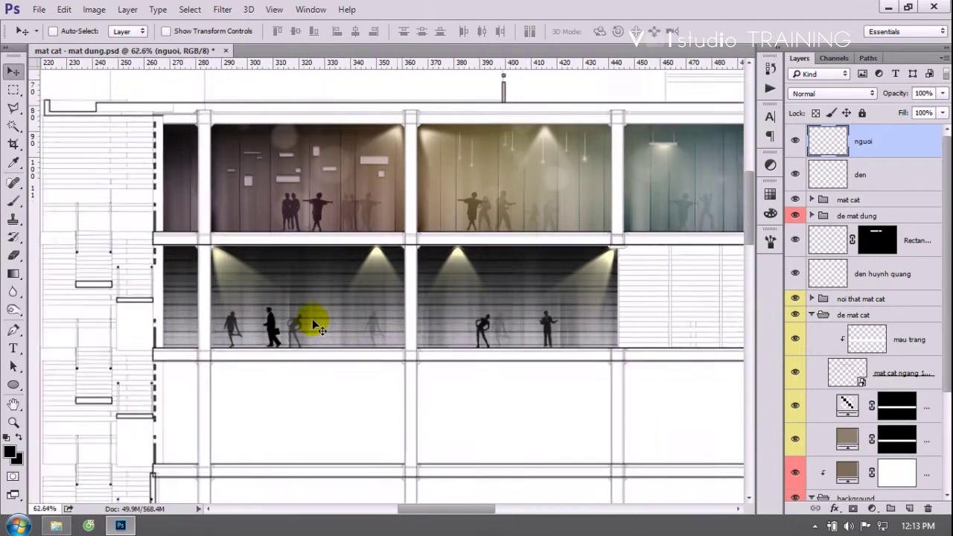
pyautogui.scroll(-2, 313, 323)
pyautogui.scroll(-1, 308, 308)
pyautogui.moveTo(311, 315); pyautogui.dragTo(317, 284)
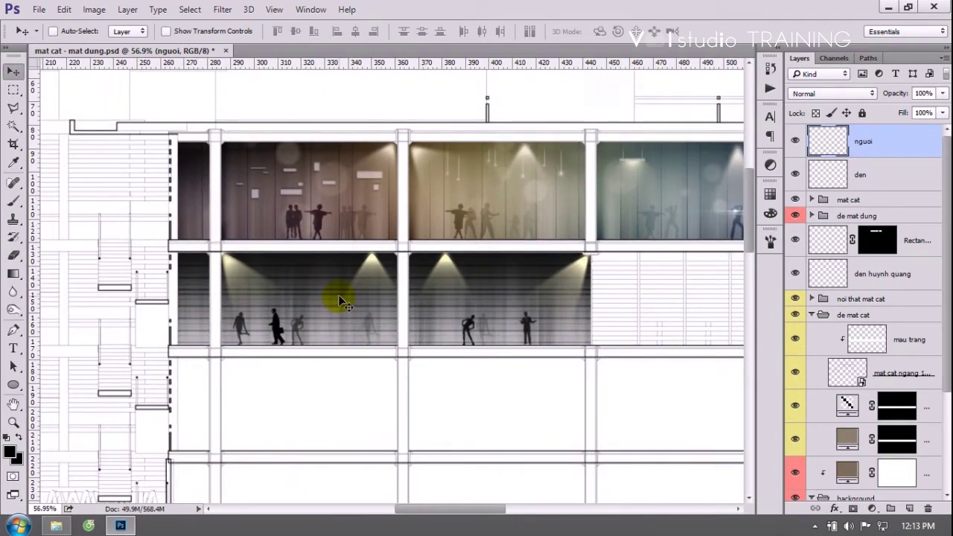
pyautogui.hotkey('ctrl', 'shift', 'n')
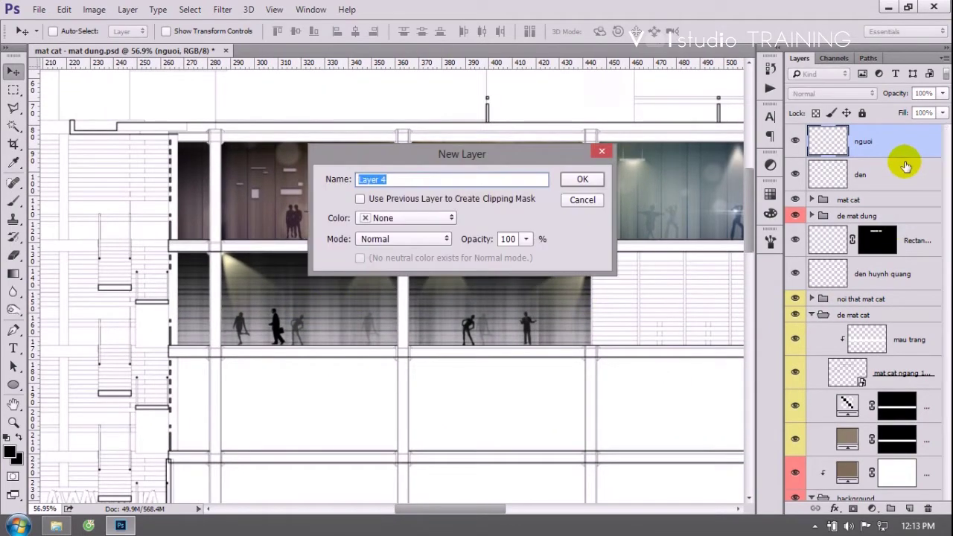
# Name the new layer bokeh and load geometric_big1.abr from the GEOMETRIC - TECH brush folder.
pyautogui.write('bokeh')
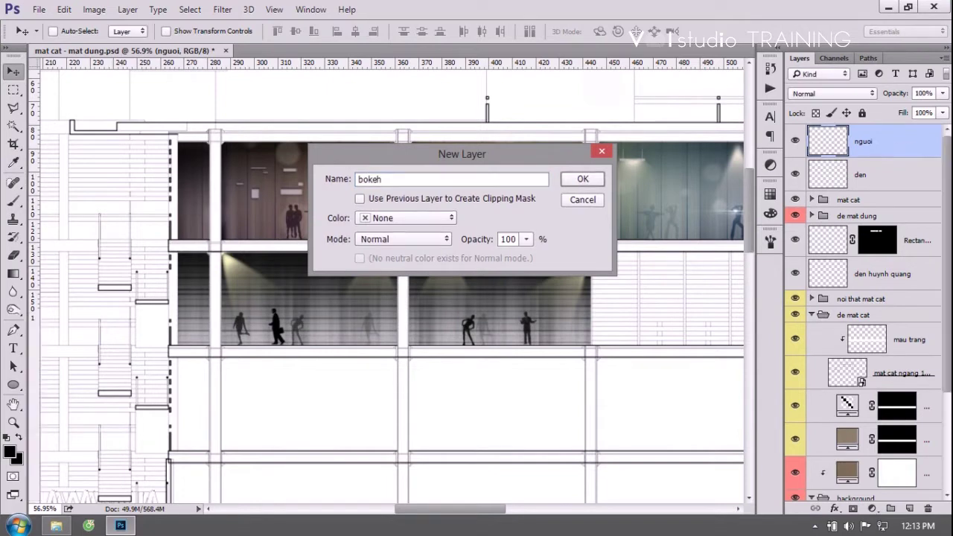
pyautogui.press('Return')
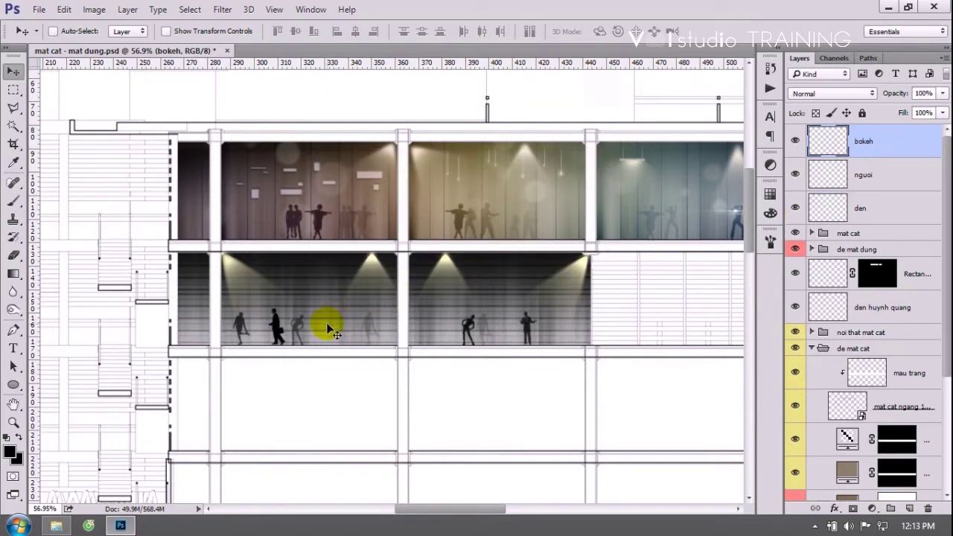
pyautogui.press('b')
pyautogui.rightClick(322, 274)
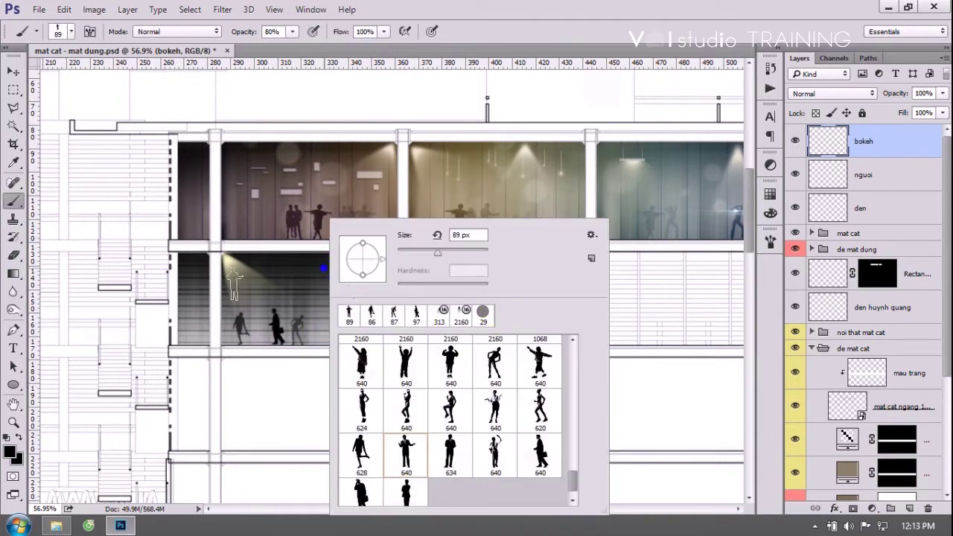
pyautogui.click(592, 233)
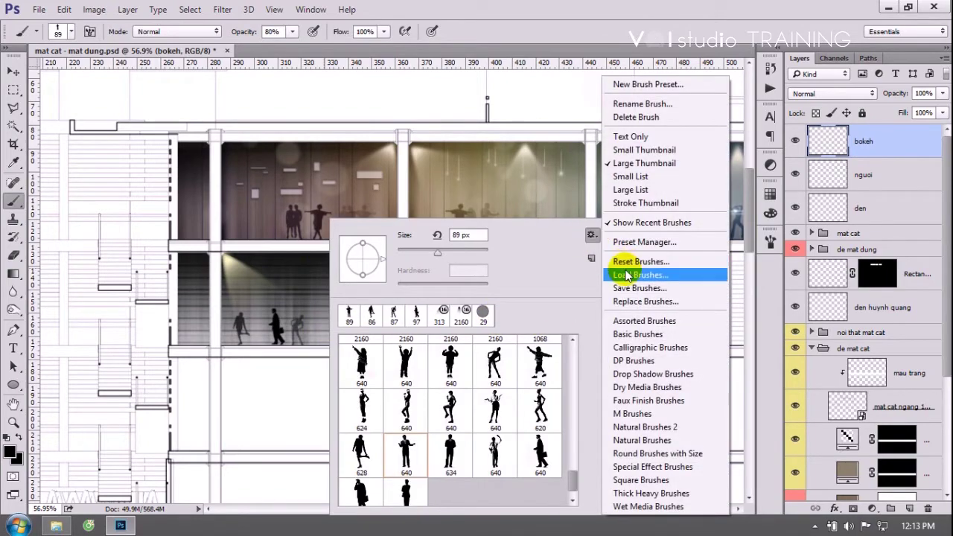
pyautogui.click(626, 276)
pyautogui.click(403, 155)
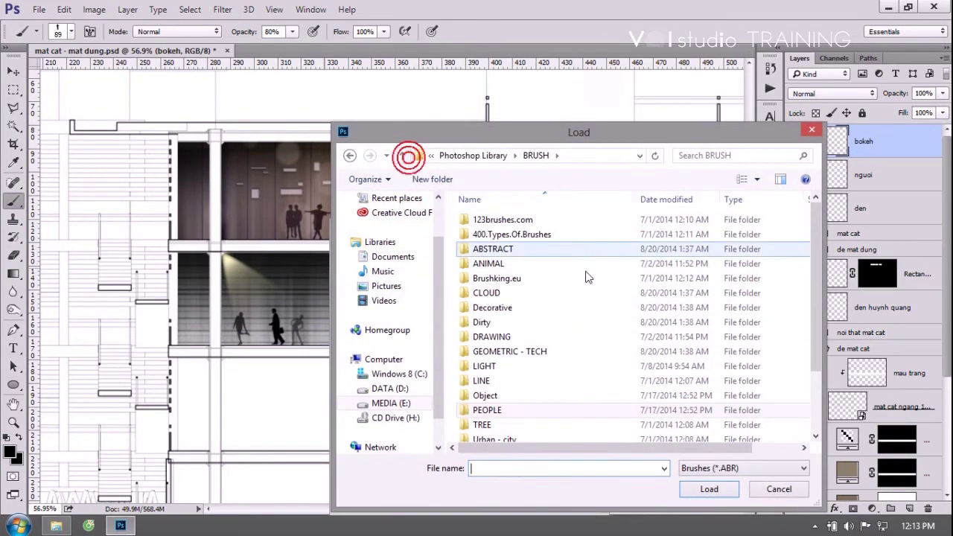
pyautogui.click(536, 354)
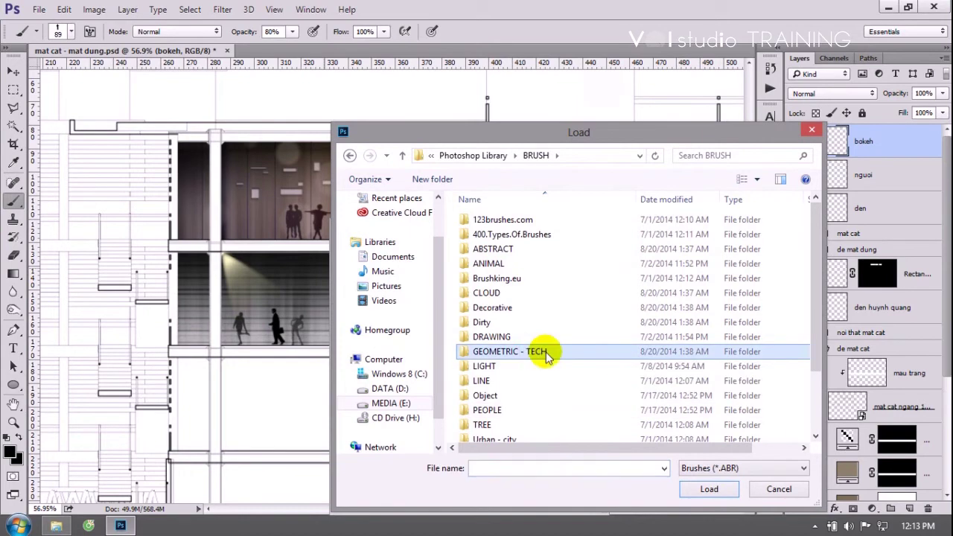
pyautogui.doubleClick(537, 353)
pyautogui.click(523, 311)
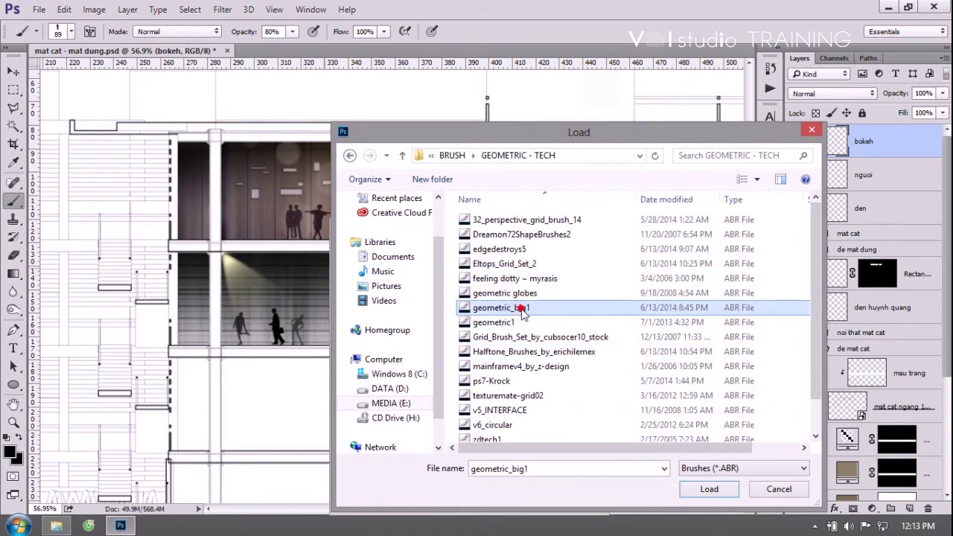
pyautogui.click(709, 489)
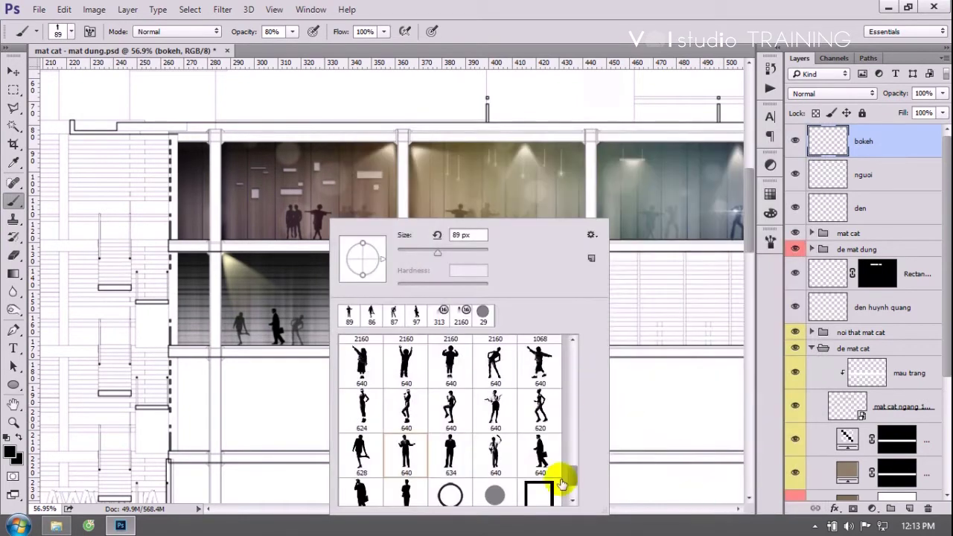
# Pick the 29 px circle brush, enlarge it to 124 px, and undo a grey test stroke.
pyautogui.click(571, 485)
pyautogui.click(504, 445)
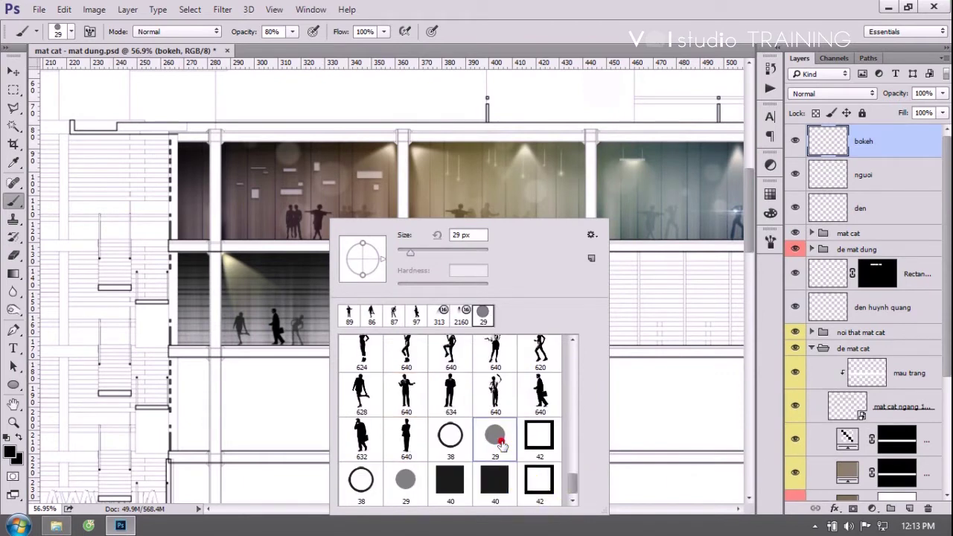
pyautogui.click(570, 20)
pyautogui.moveTo(353, 315); pyautogui.dragTo(371, 317)
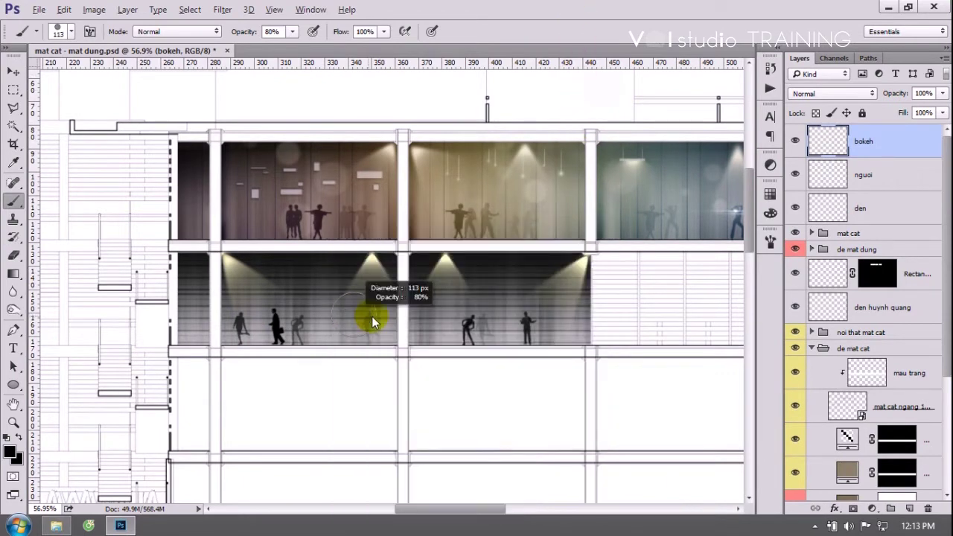
pyautogui.moveTo(283, 242); pyautogui.dragTo(551, 320)
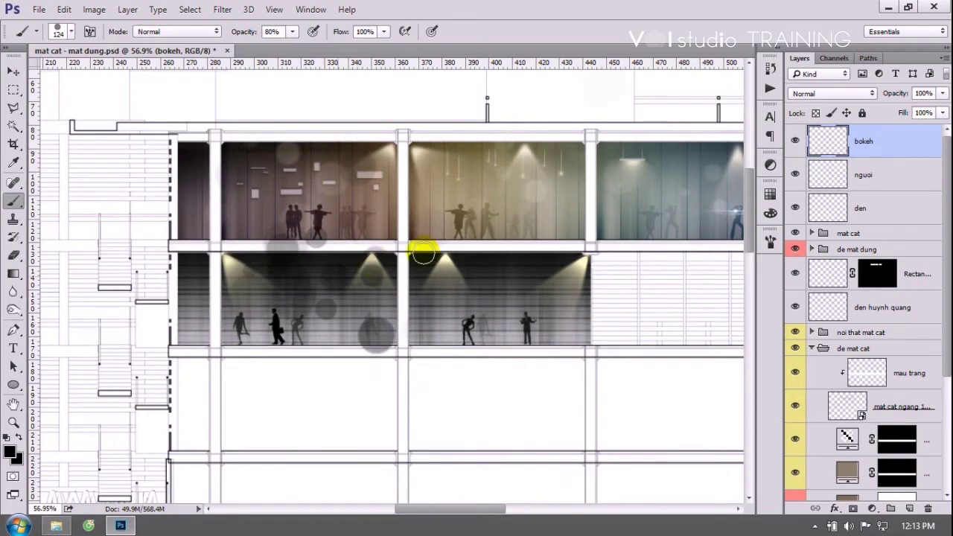
pyautogui.hotkey('ctrl', 'z')
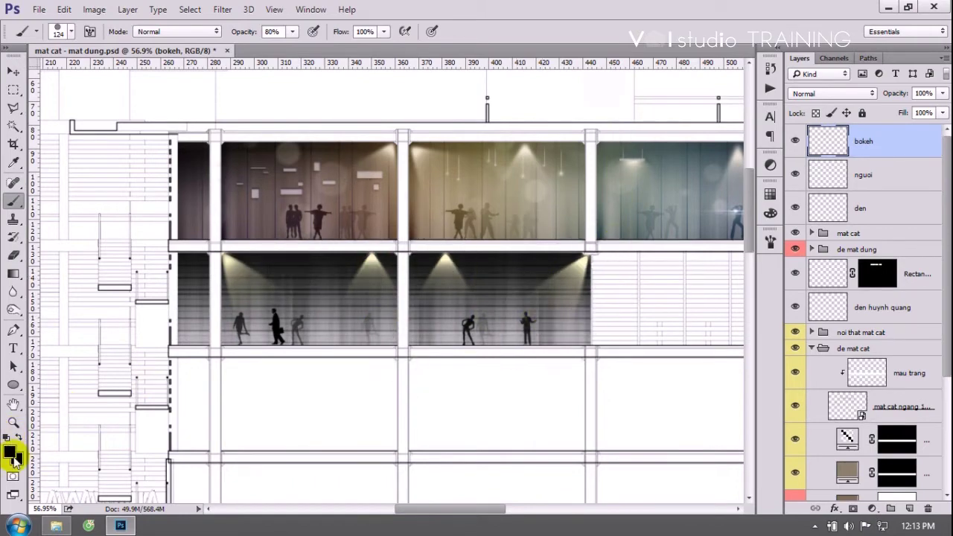
# Set the foreground to bright yellow fffc00, undo a yellow test stroke, then add one dab.
pyautogui.click(11, 451)
pyautogui.click(417, 183)
pyautogui.click(443, 139)
pyautogui.click(587, 130)
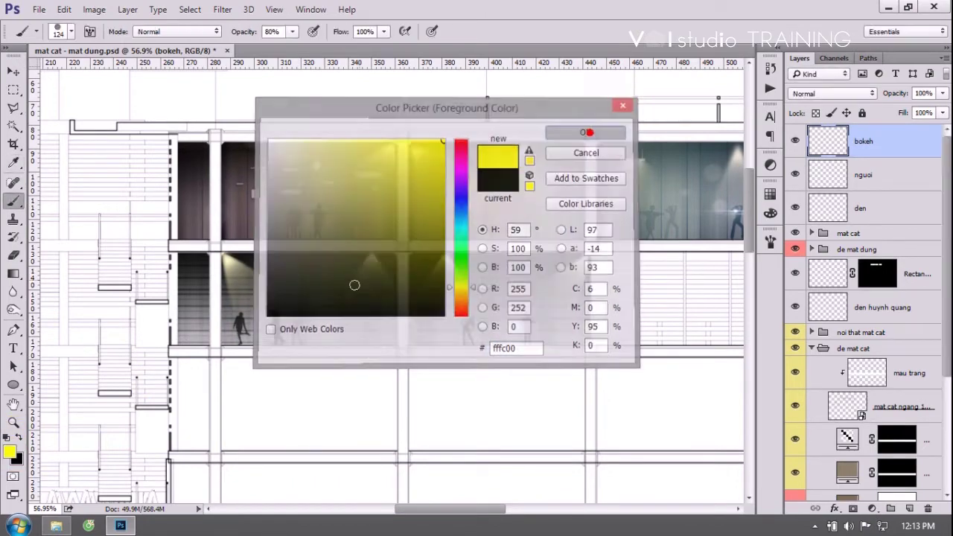
pyautogui.moveTo(209, 216); pyautogui.dragTo(467, 284)
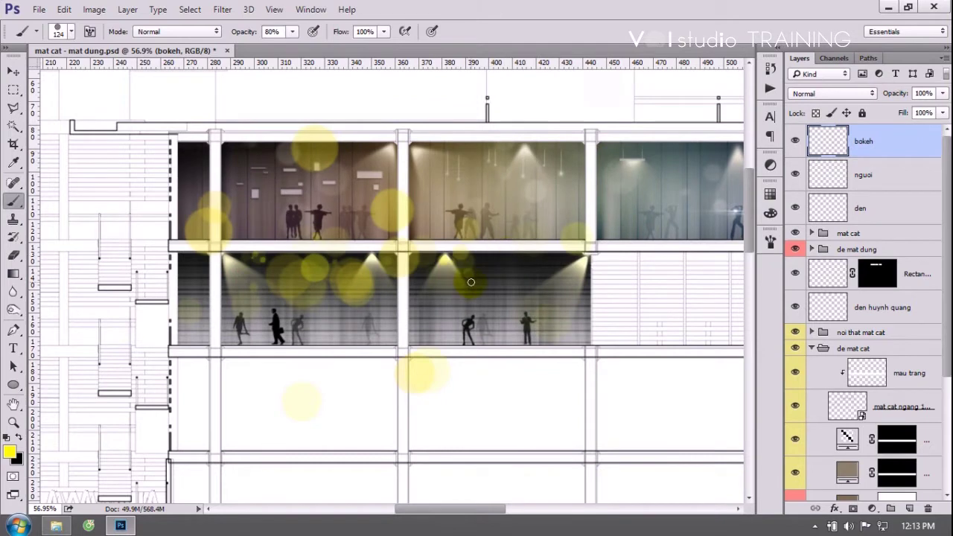
pyautogui.hotkey('ctrl', 'z')
pyautogui.click(444, 255)
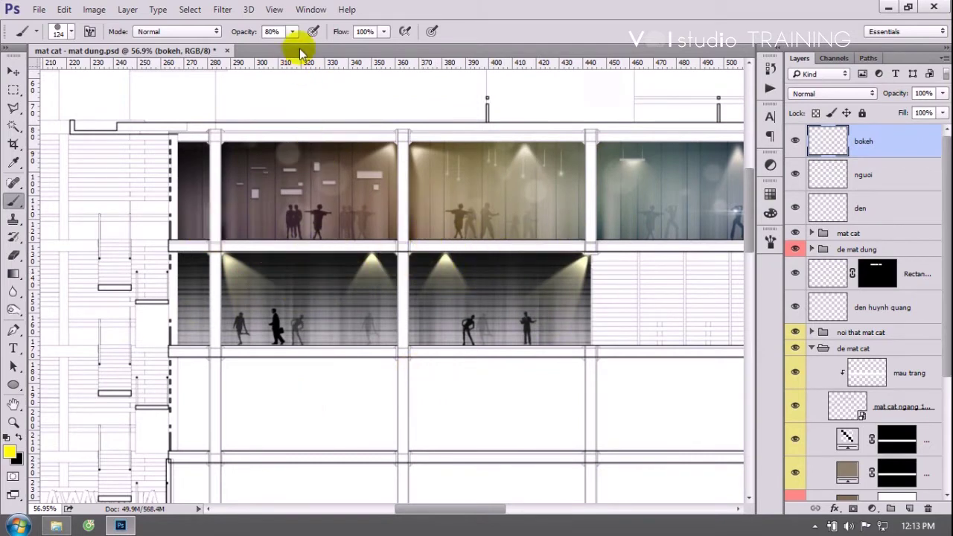
# Set the brush's Shape Dynamics size jitter to 0% in the Brush panel.
pyautogui.click(310, 9)
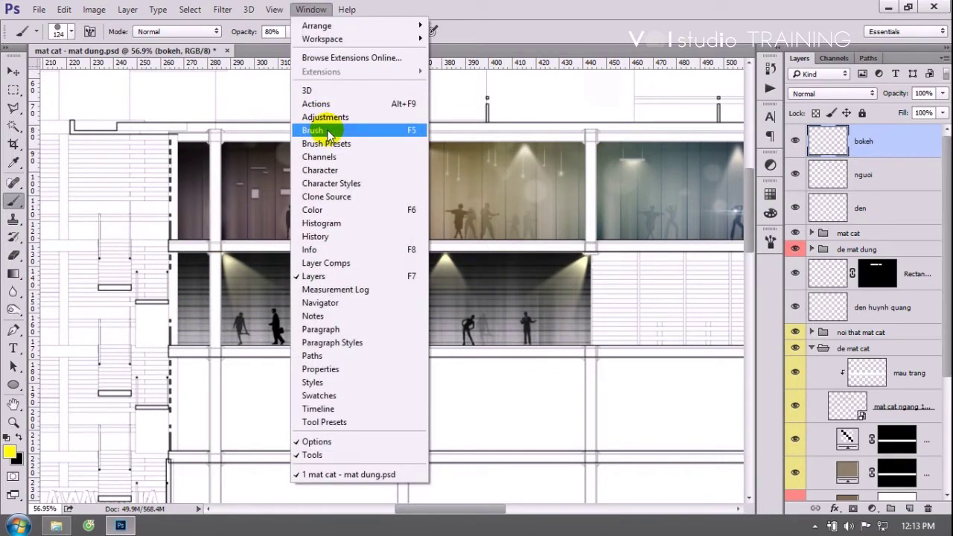
pyautogui.click(767, 242)
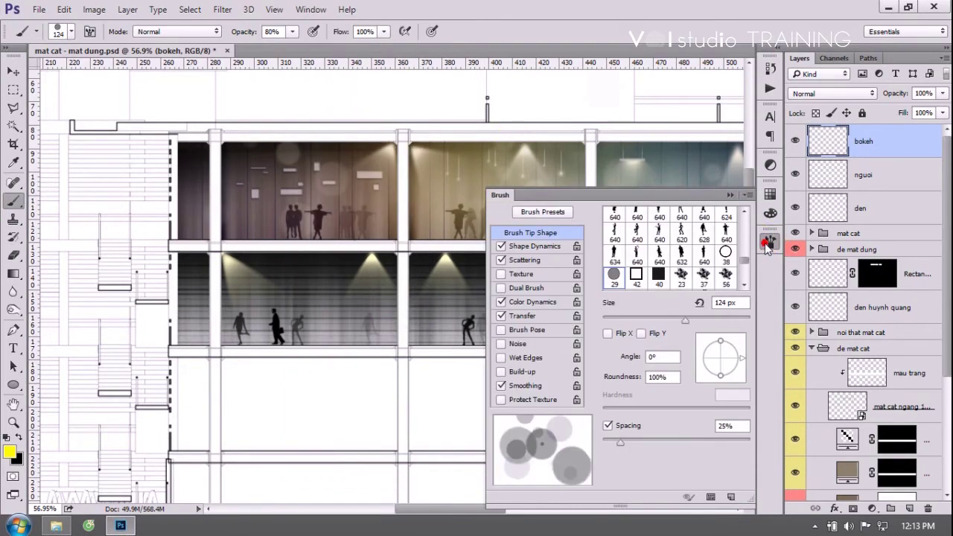
pyautogui.click(515, 247)
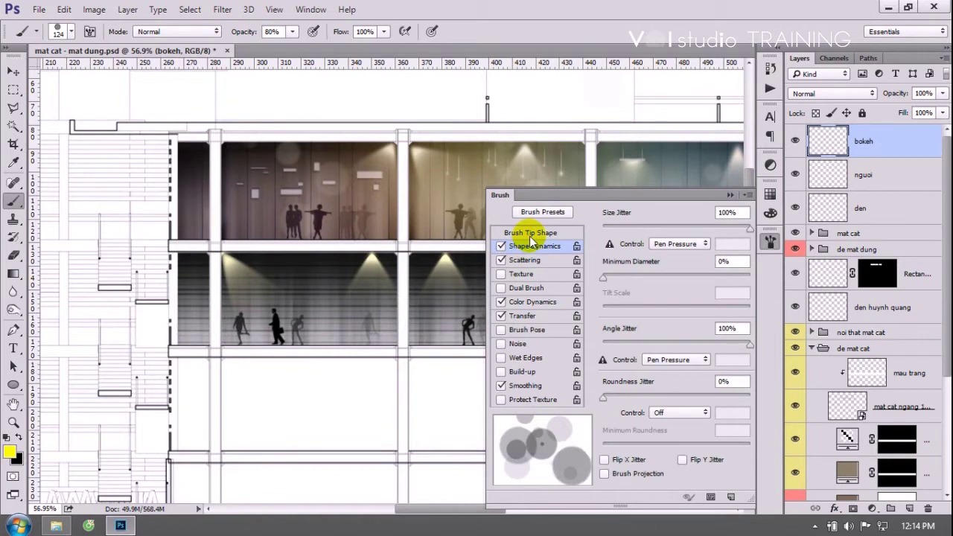
pyautogui.click(531, 235)
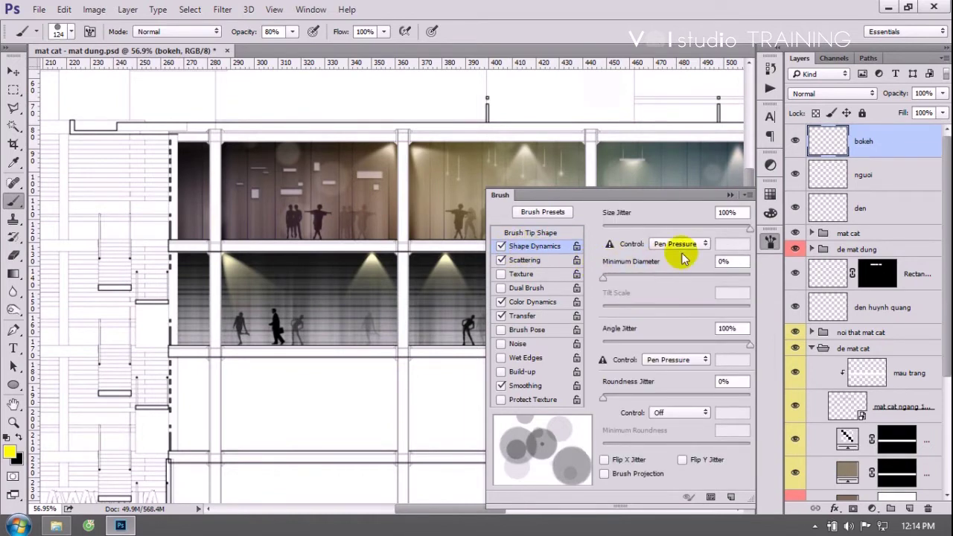
pyautogui.moveTo(748, 227); pyautogui.dragTo(578, 225)
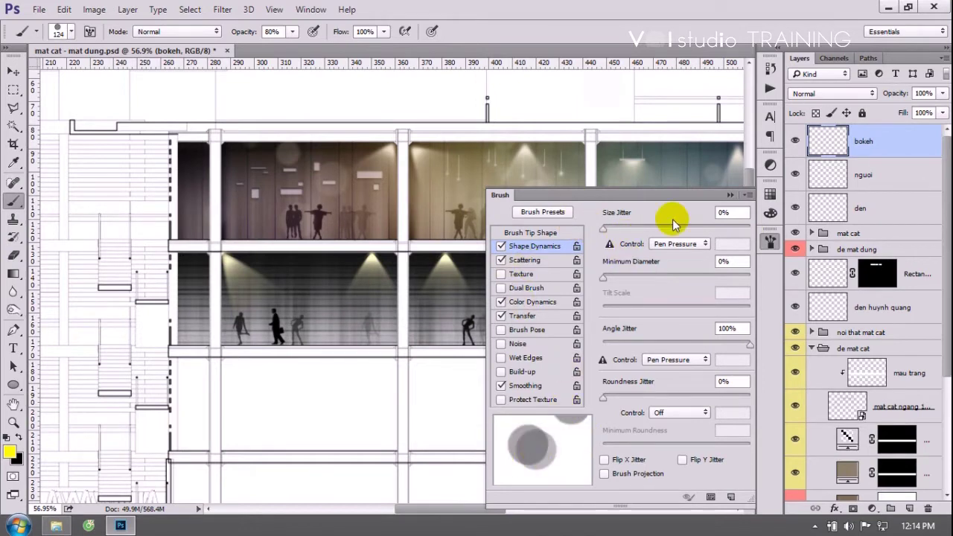
# Show the Brush Presets panel and move it beside the brush settings.
pyautogui.click(306, 11)
pyautogui.click(323, 145)
pyautogui.moveTo(564, 251); pyautogui.dragTo(278, 190)
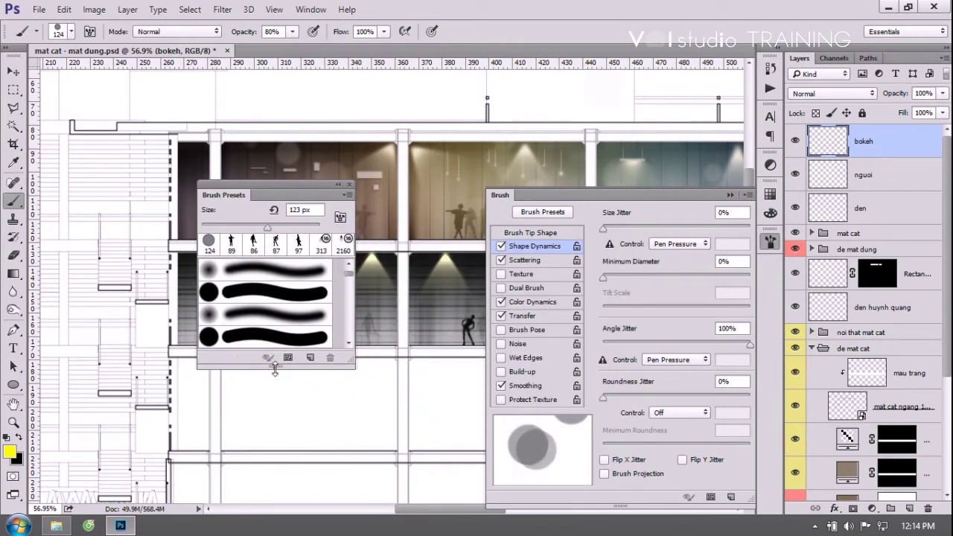
# Enlarge the Brush Presets list, pick the 29 px scatter brush, and keep Size Jitter at 100%.
pyautogui.moveTo(274, 366); pyautogui.dragTo(274, 435)
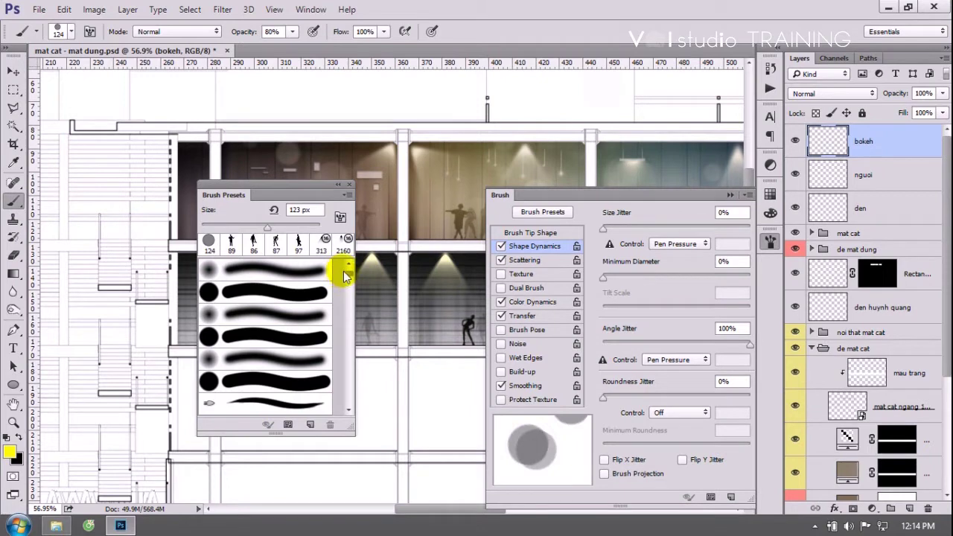
pyautogui.moveTo(347, 277); pyautogui.dragTo(347, 411)
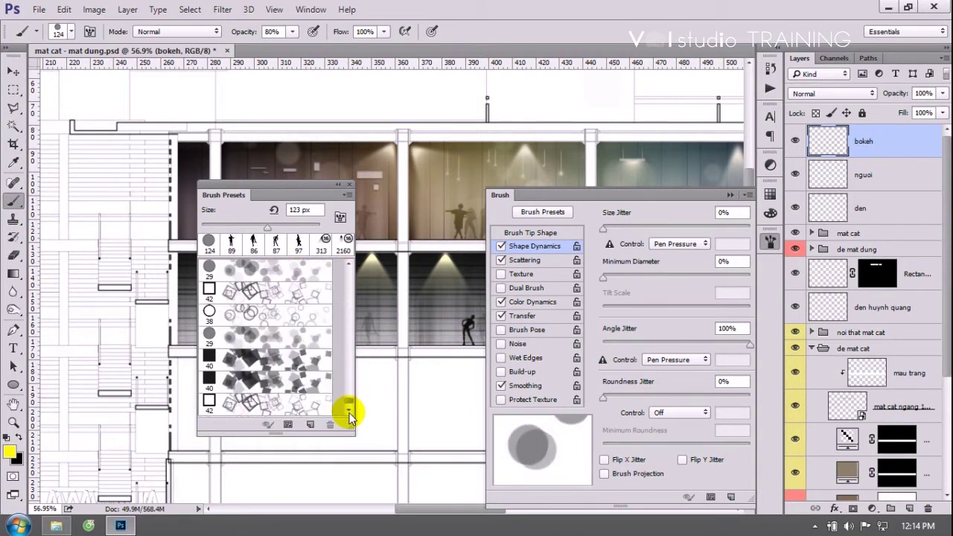
pyautogui.click(254, 283)
pyautogui.scroll(2, 335, 275)
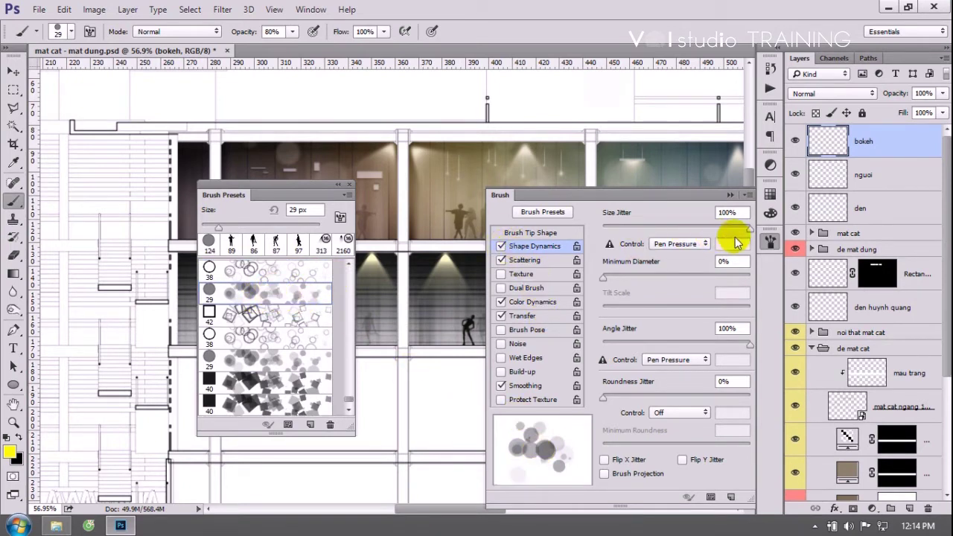
pyautogui.moveTo(749, 224); pyautogui.dragTo(603, 224)
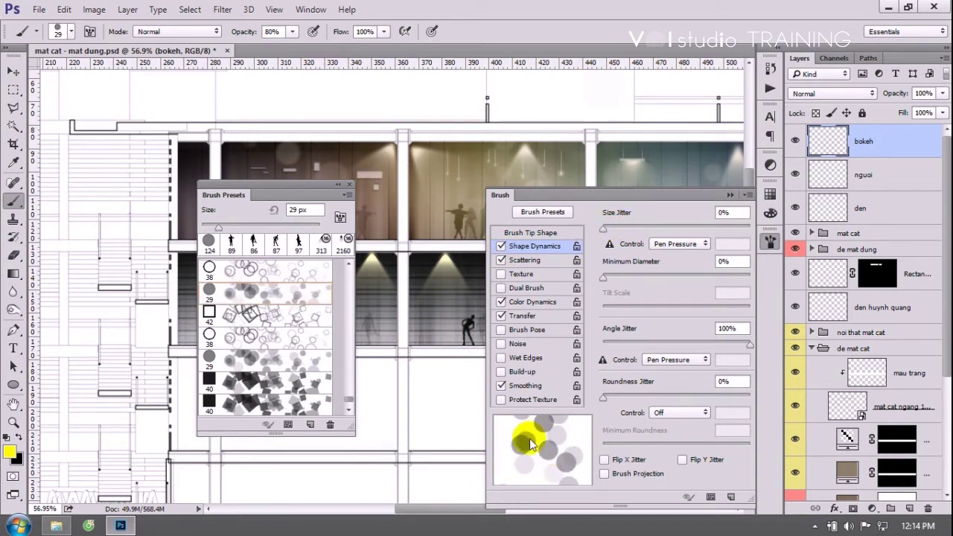
pyautogui.moveTo(604, 226); pyautogui.dragTo(760, 229)
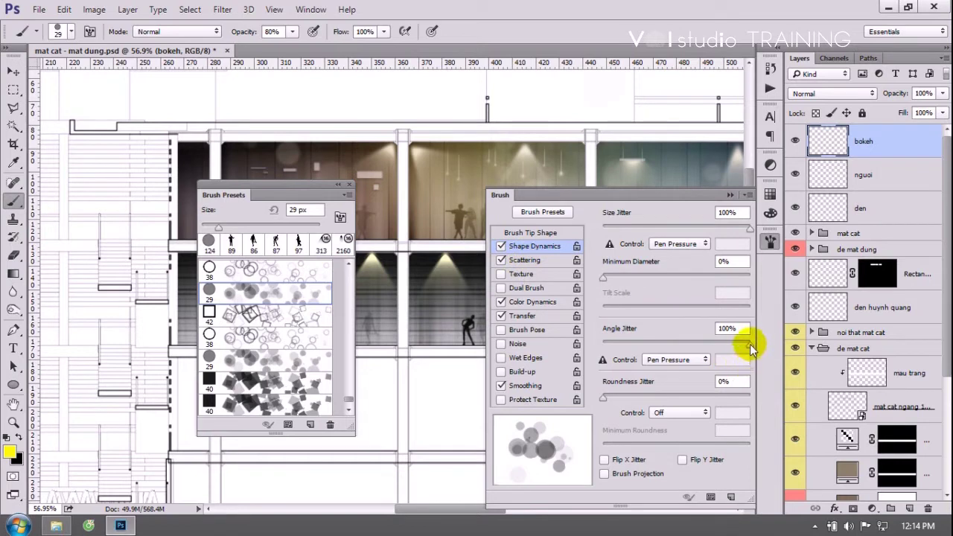
# Switch to the 42 px square brush with Angle Jitter near 100%.
pyautogui.click(260, 316)
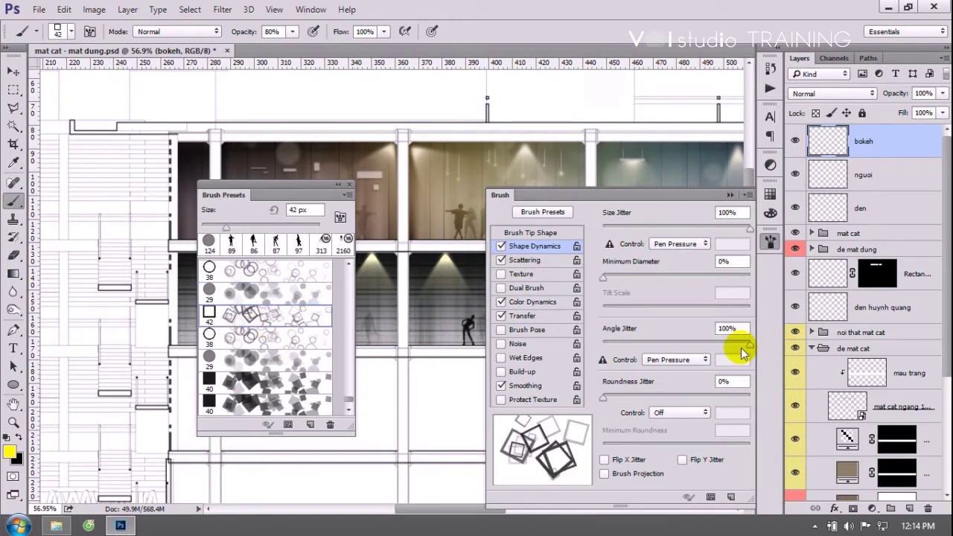
pyautogui.moveTo(750, 343); pyautogui.dragTo(557, 350)
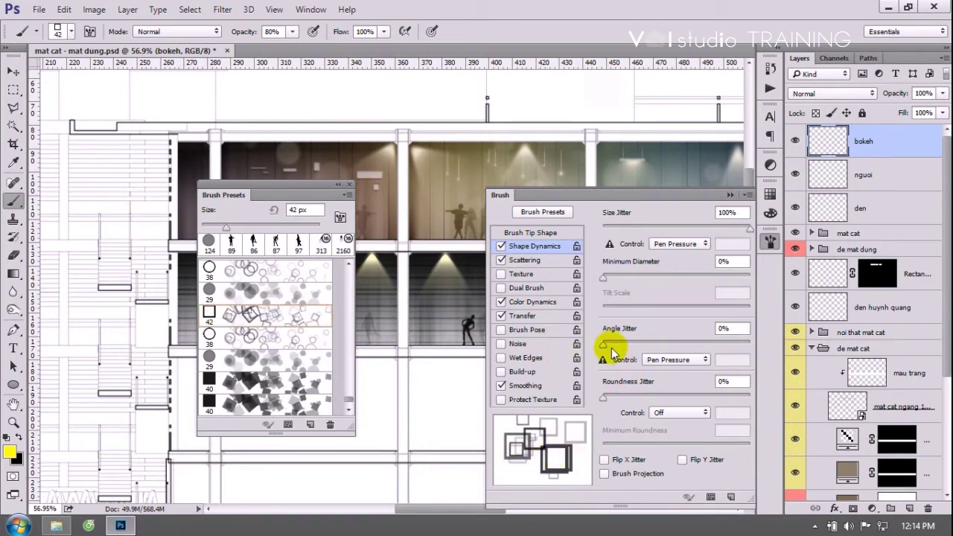
pyautogui.moveTo(617, 346); pyautogui.dragTo(756, 343)
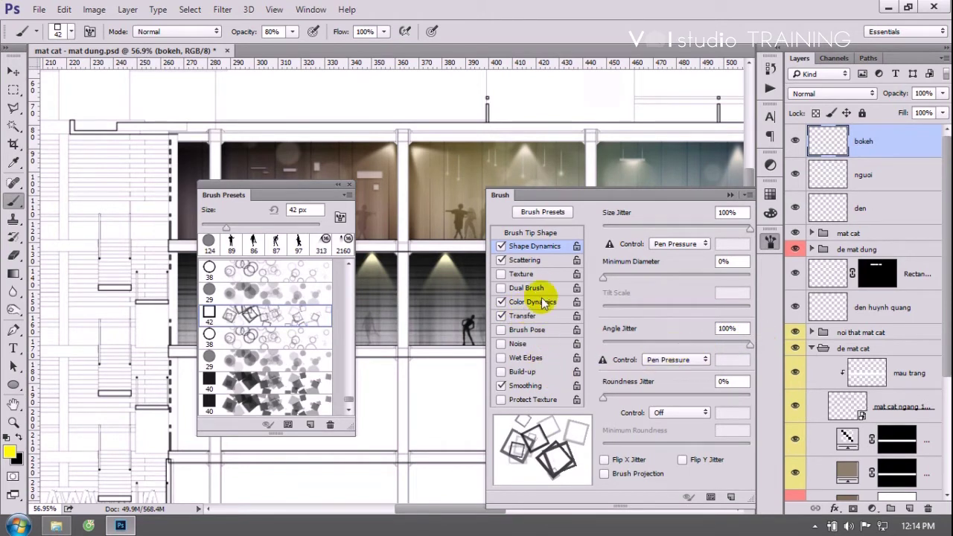
# Enable Scattering for the square brush and check its Color Dynamics before closing the Brush panel.
pyautogui.click(539, 261)
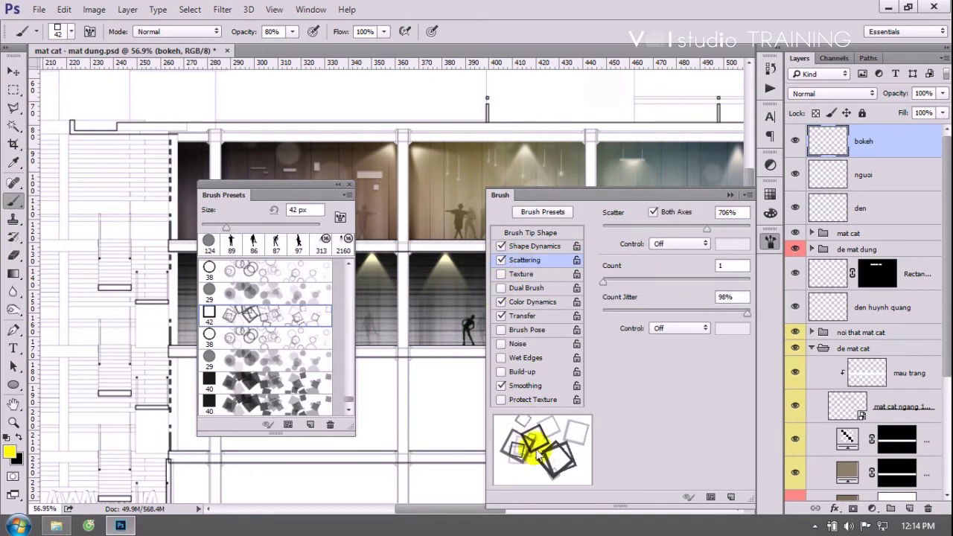
pyautogui.click(500, 260)
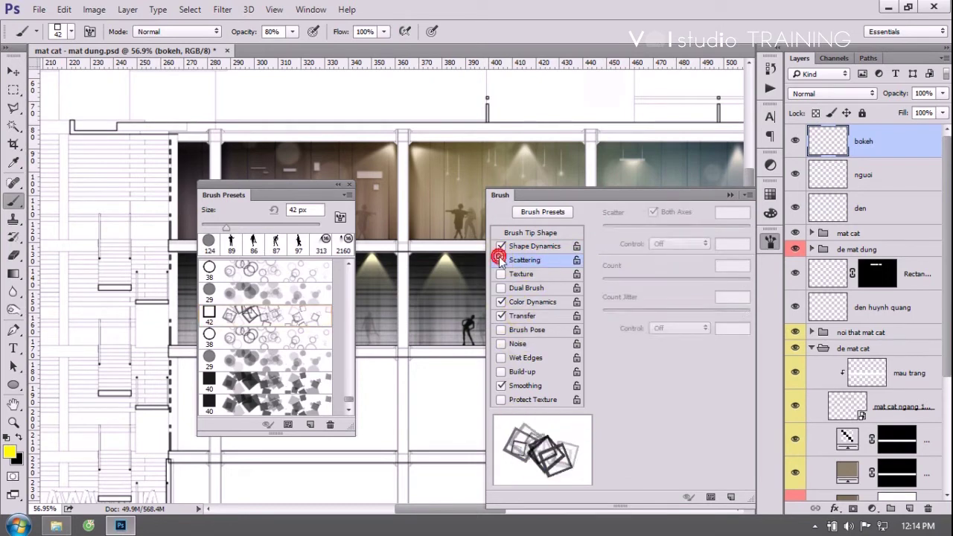
pyautogui.click(500, 260)
pyautogui.click(500, 259)
pyautogui.click(501, 260)
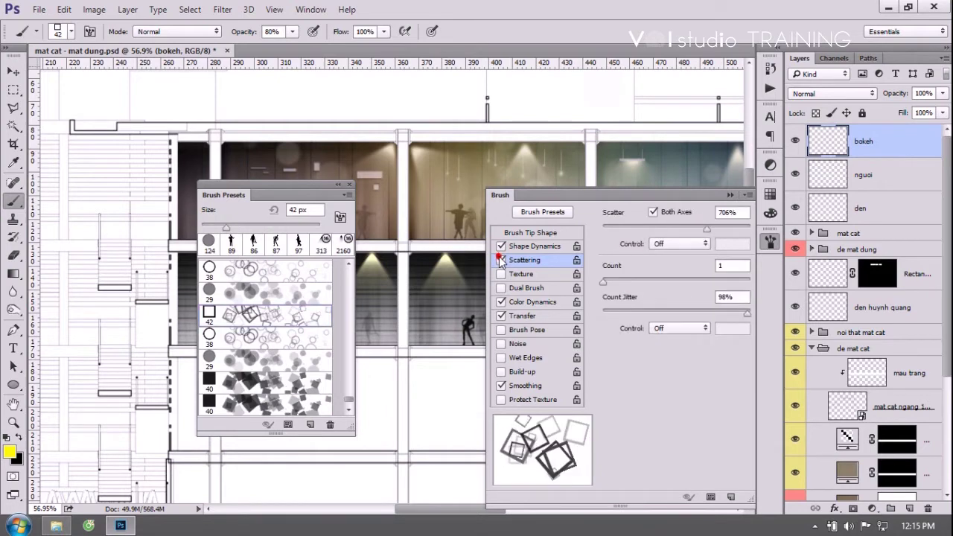
pyautogui.click(539, 304)
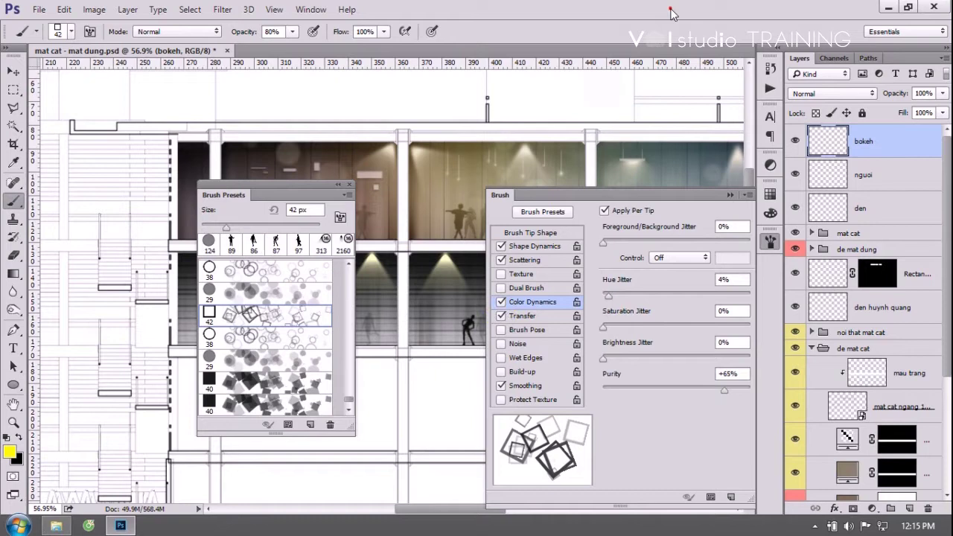
pyautogui.click(727, 195)
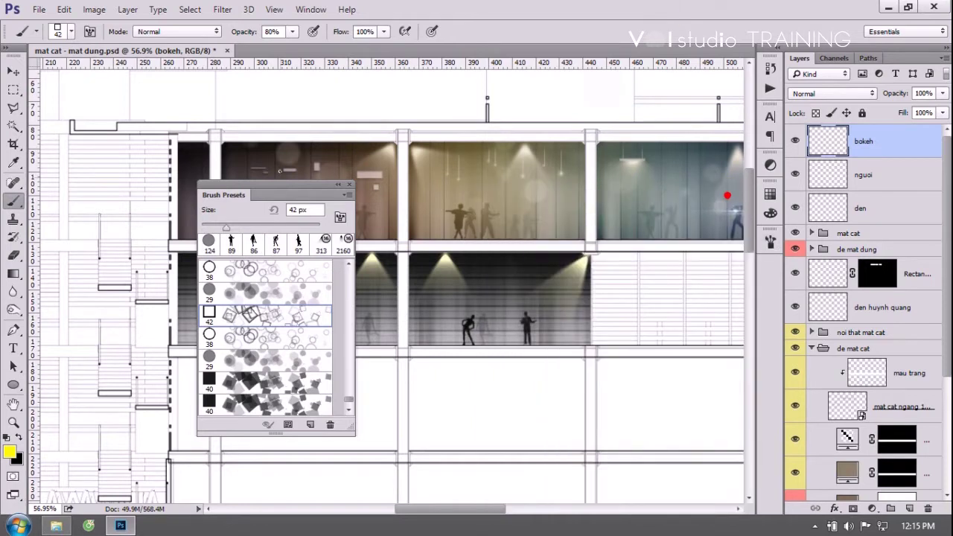
# Paint a test bokeh stroke across both floors, then undo it.
pyautogui.click(350, 185)
pyautogui.moveTo(336, 257)
pyautogui.mouseDown()
pyautogui.moveTo(542, 235)
pyautogui.moveTo(534, 264)
pyautogui.mouseUp()
pyautogui.hotkey('ctrl', 'z')
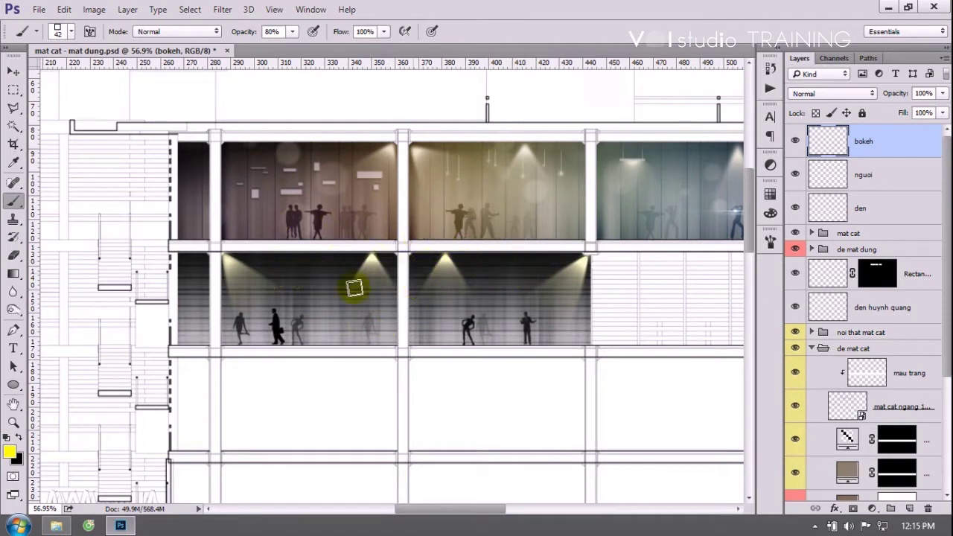
# Raise Hue Jitter to about 66% and undo a colourful test stroke on the lower floor.
pyautogui.click(769, 241)
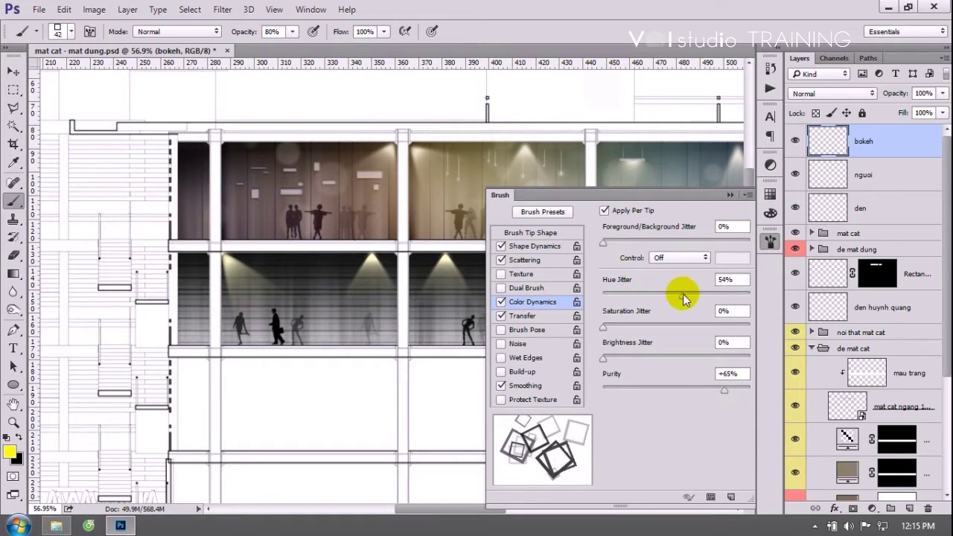
pyautogui.moveTo(677, 298); pyautogui.dragTo(698, 295)
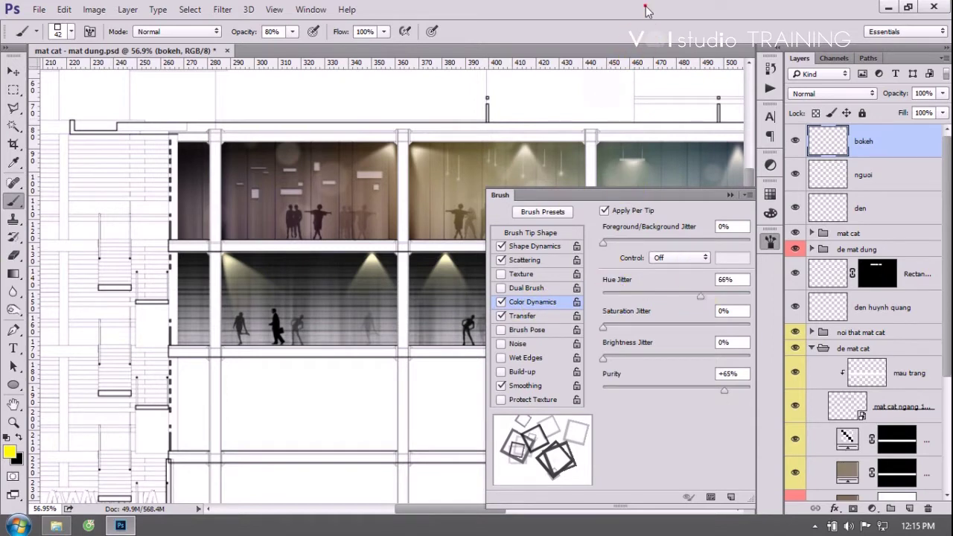
pyautogui.click(730, 194)
pyautogui.moveTo(260, 276)
pyautogui.mouseDown()
pyautogui.moveTo(475, 264)
pyautogui.moveTo(606, 219)
pyautogui.moveTo(573, 232)
pyautogui.mouseUp()
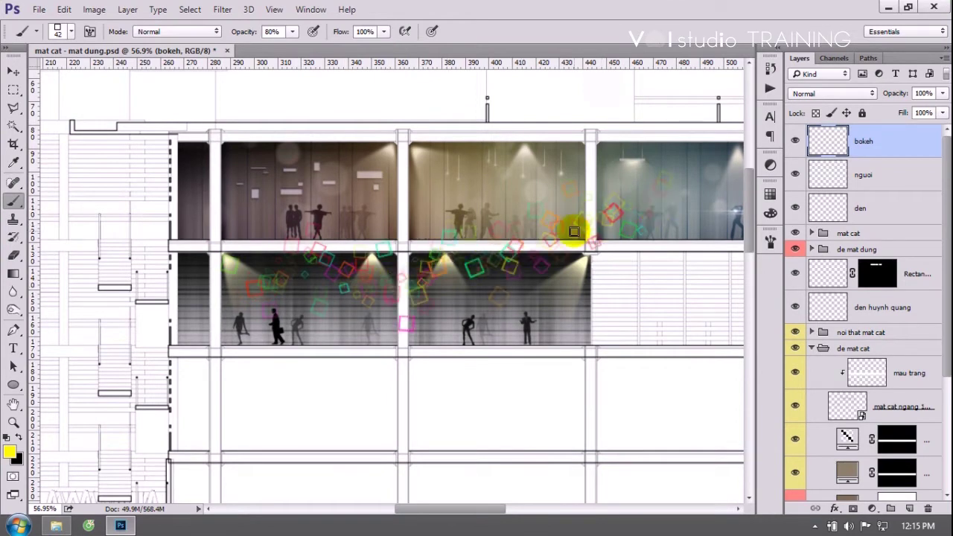
pyautogui.hotkey('ctrl', 'z')
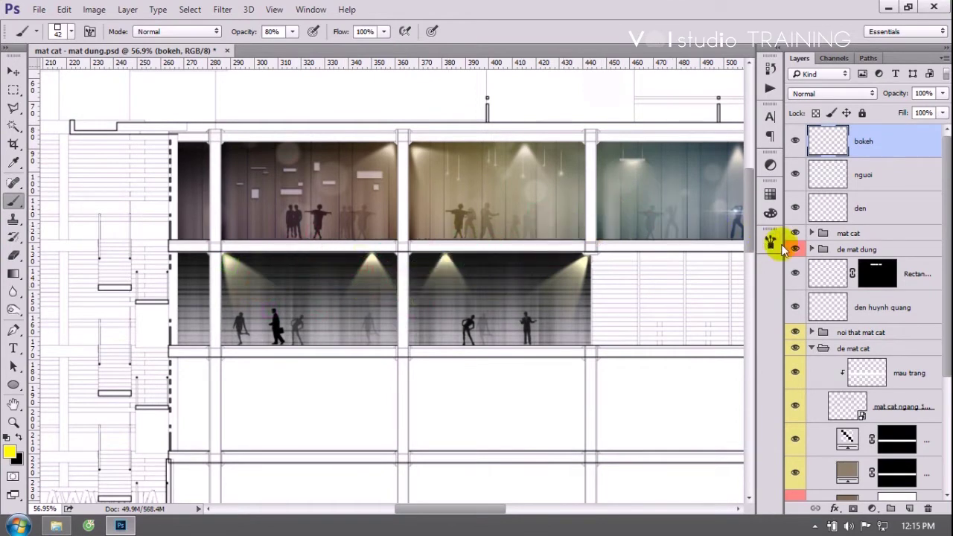
pyautogui.click(770, 242)
pyautogui.click(521, 315)
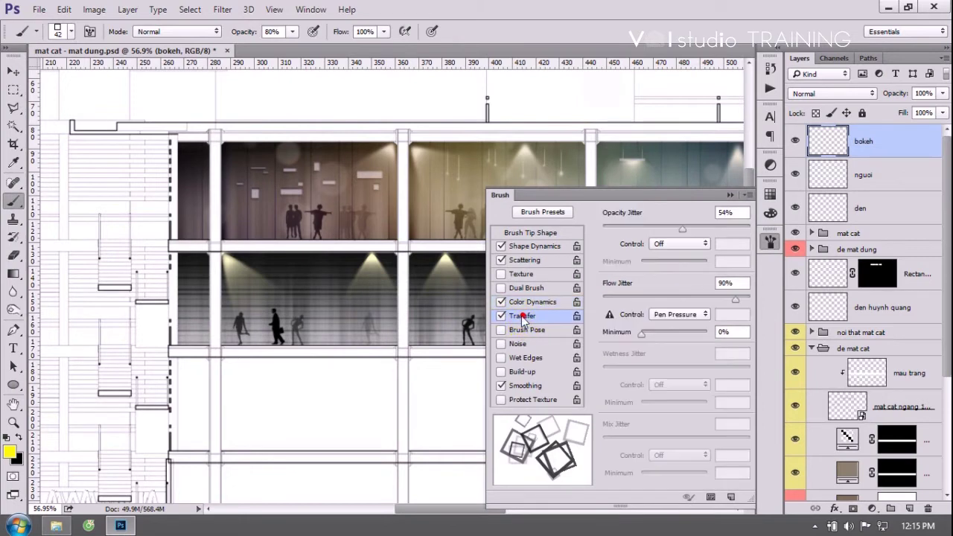
# Adjust Opacity Jitter around 54% and undo a test stroke across the middle floor.
pyautogui.moveTo(716, 233); pyautogui.dragTo(772, 236)
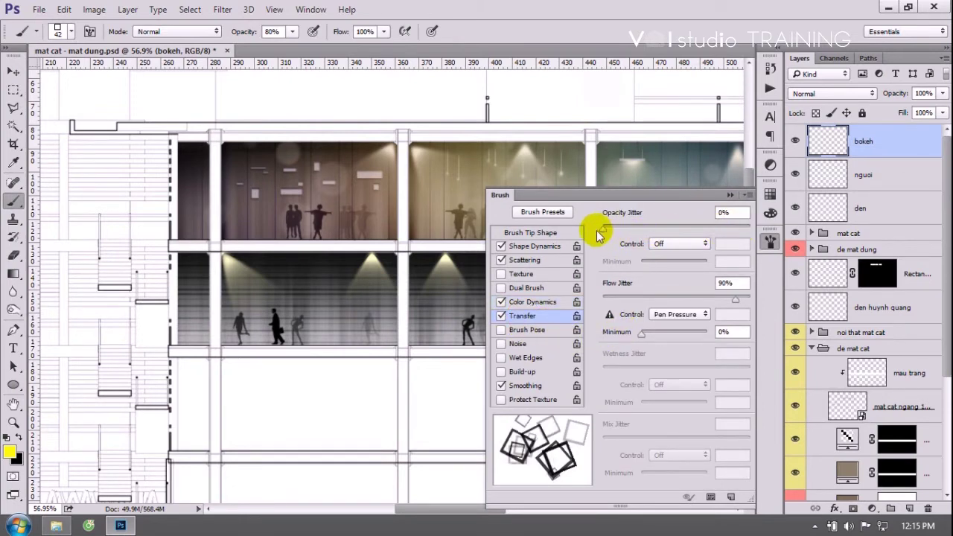
pyautogui.moveTo(771, 236); pyautogui.dragTo(683, 235)
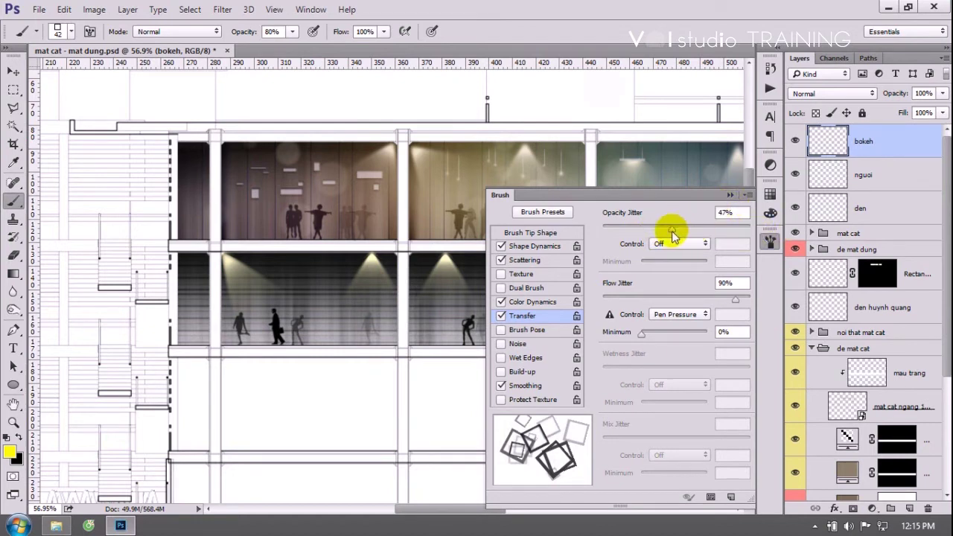
pyautogui.moveTo(672, 234)
pyautogui.mouseDown()
pyautogui.moveTo(577, 215)
pyautogui.moveTo(823, 222)
pyautogui.moveTo(517, 238)
pyautogui.mouseUp()
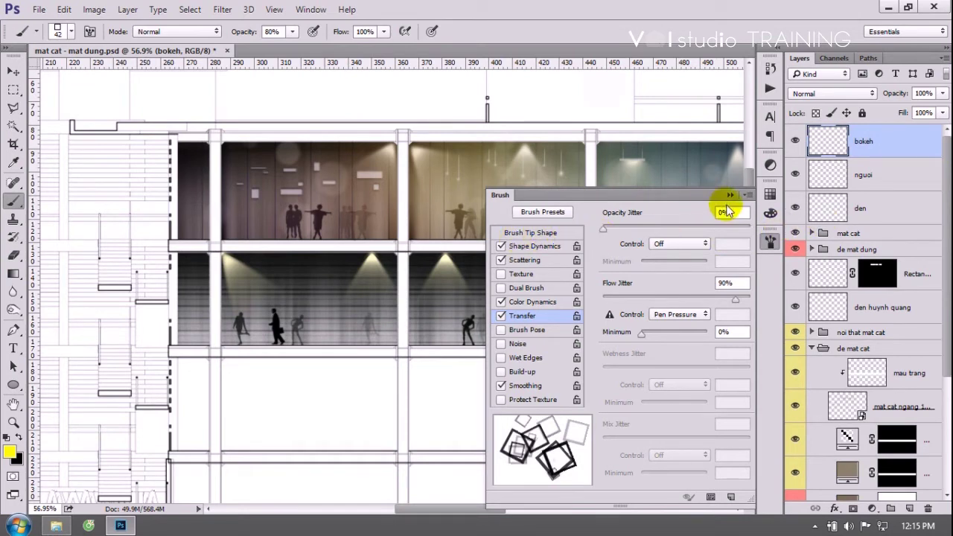
pyautogui.click(729, 196)
pyautogui.moveTo(234, 273)
pyautogui.mouseDown()
pyautogui.moveTo(345, 280)
pyautogui.moveTo(446, 253)
pyautogui.moveTo(647, 229)
pyautogui.mouseUp()
pyautogui.hotkey('ctrl', 'z')
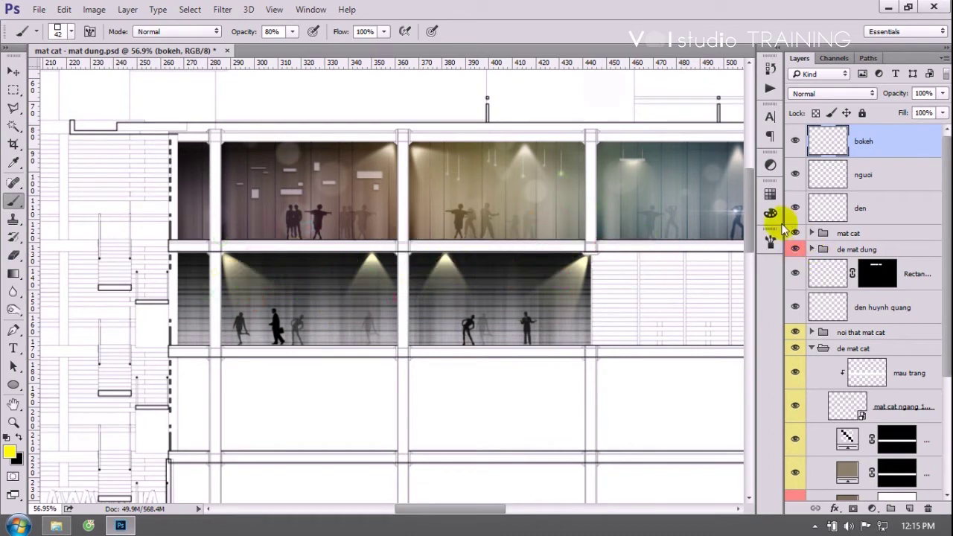
# Raise Opacity Jitter from 0% to about 49% and undo a test stroke from the lower-left room.
pyautogui.click(769, 241)
pyautogui.moveTo(603, 228); pyautogui.dragTo(690, 228)
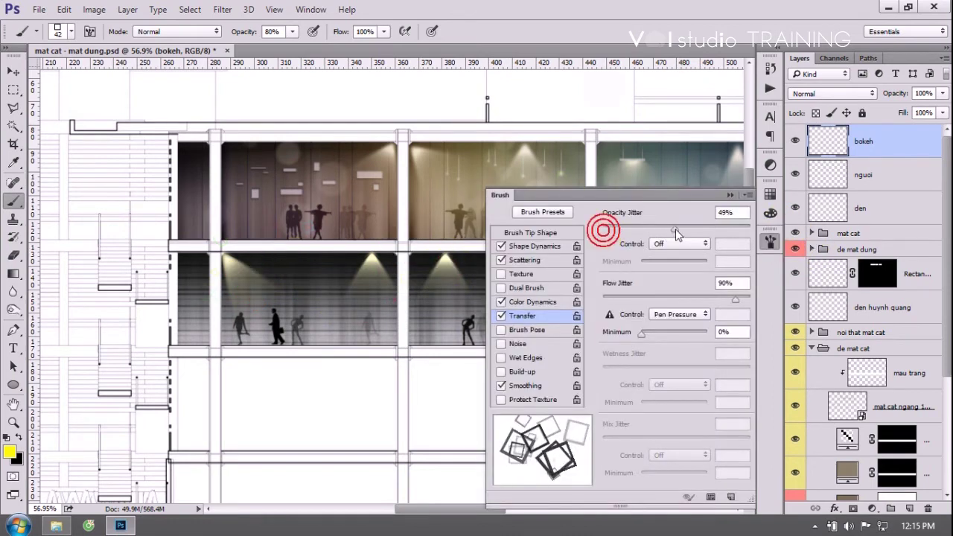
pyautogui.click(729, 195)
pyautogui.moveTo(254, 286); pyautogui.dragTo(512, 242)
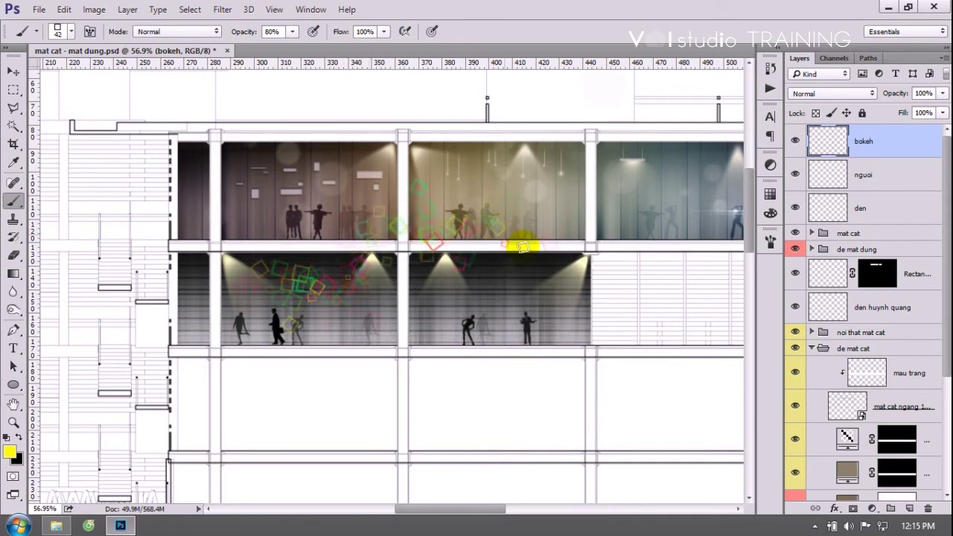
pyautogui.moveTo(512, 242); pyautogui.dragTo(602, 246)
pyautogui.hotkey('ctrl', 'z')
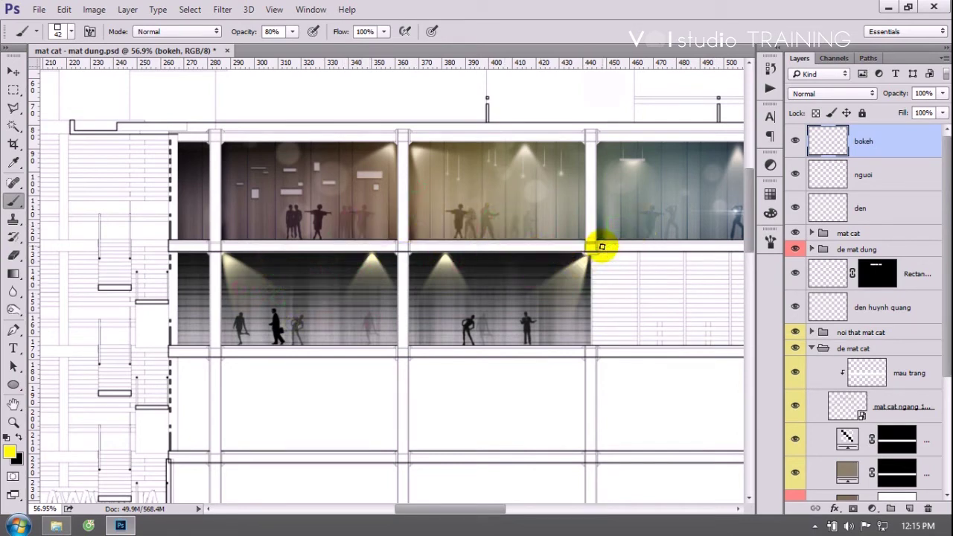
pyautogui.click(767, 243)
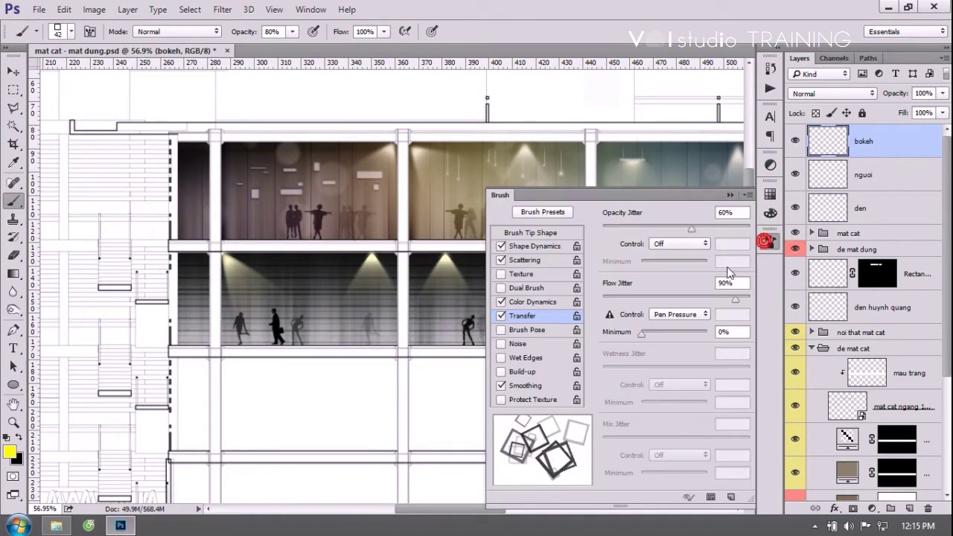
# Enable Smoothing, raise Brush Tip Spacing to about 79%, and undo an upper-floor test stroke.
pyautogui.click(533, 382)
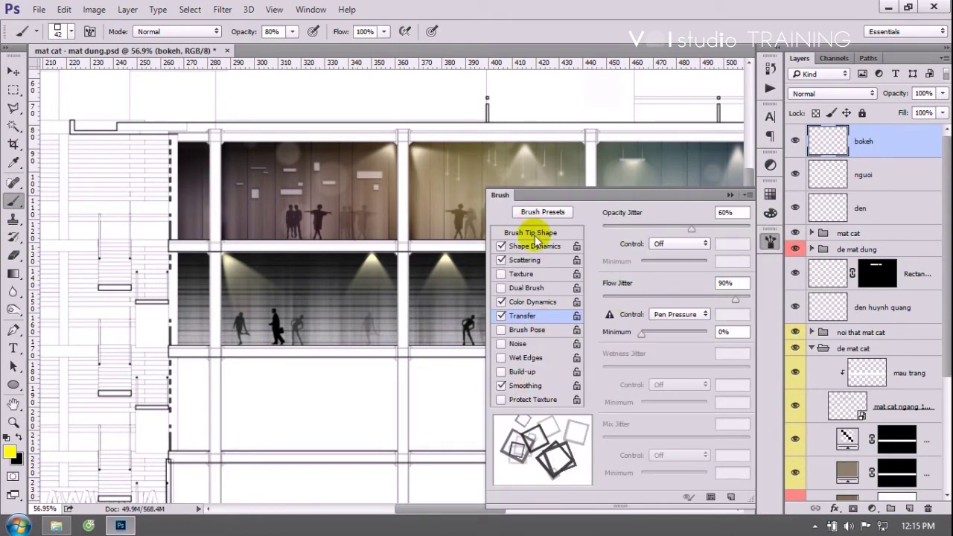
pyautogui.click(532, 233)
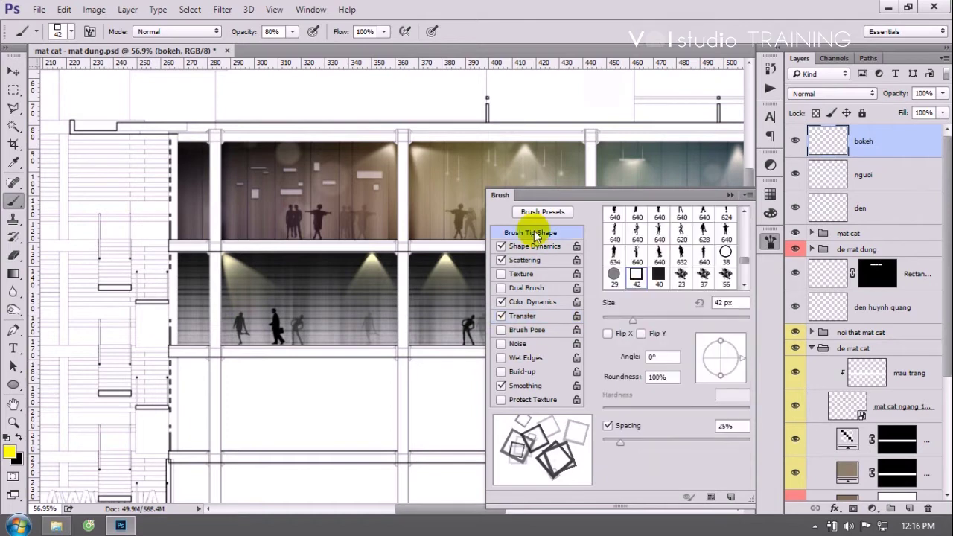
pyautogui.moveTo(619, 443); pyautogui.dragTo(653, 443)
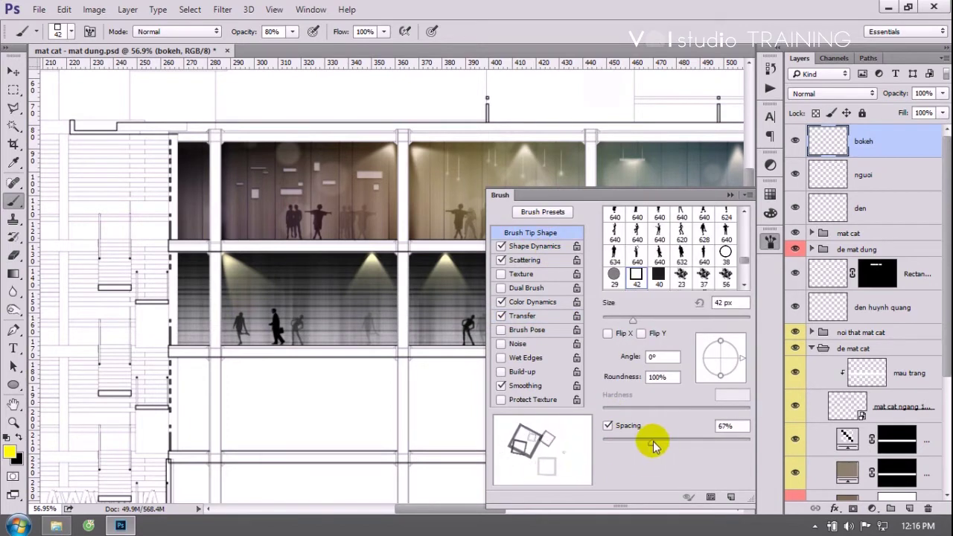
pyautogui.moveTo(206, 214)
pyautogui.mouseDown()
pyautogui.moveTo(389, 171)
pyautogui.moveTo(675, 151)
pyautogui.mouseUp()
pyautogui.hotkey('ctrl', 'z')
pyautogui.click(731, 196)
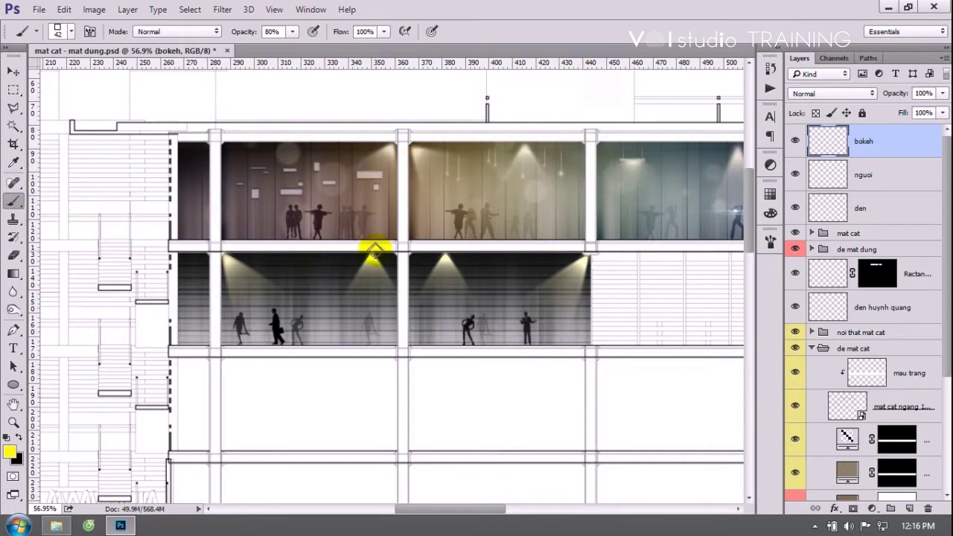
pyautogui.rightClick(298, 260)
# Brush pale yellow bokeh dots across the lower-floor glazing with the 29 px soft round brush.
pyautogui.click(456, 455)
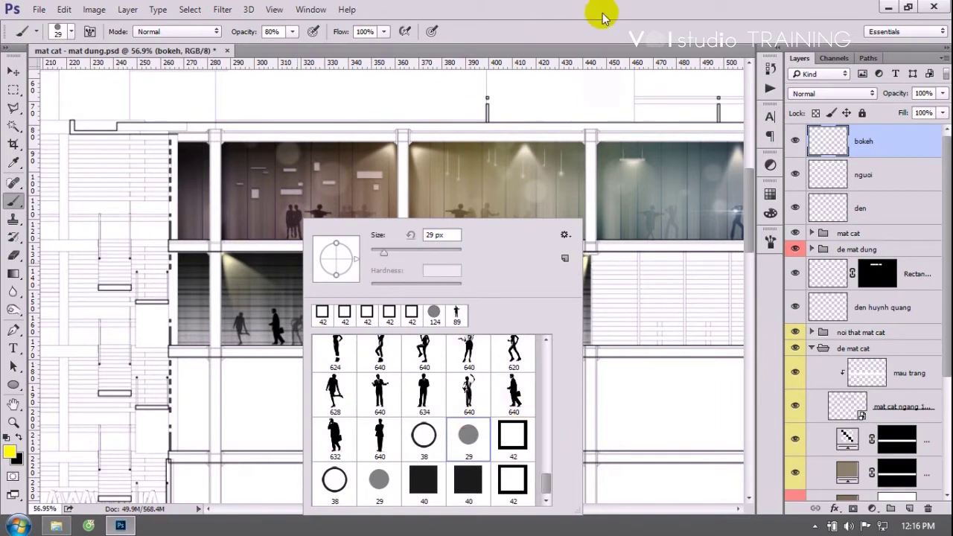
pyautogui.click(601, 15)
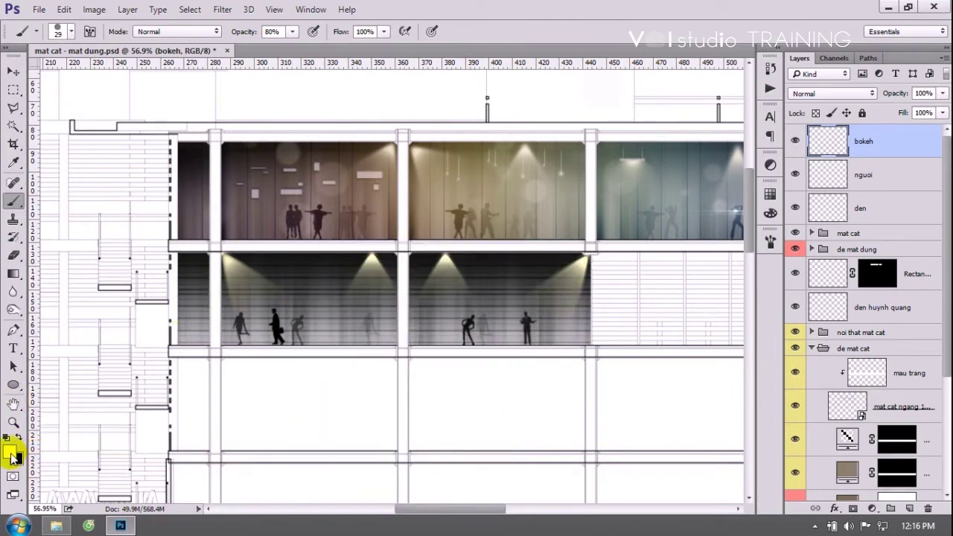
pyautogui.click(10, 451)
pyautogui.moveTo(286, 181); pyautogui.dragTo(304, 129)
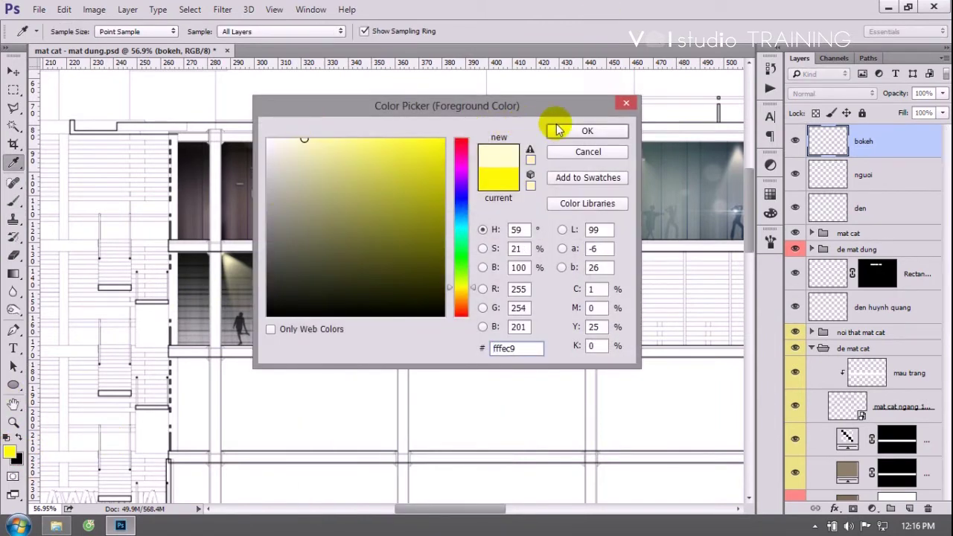
pyautogui.click(585, 131)
pyautogui.moveTo(292, 269)
pyautogui.mouseDown()
pyautogui.moveTo(457, 260)
pyautogui.moveTo(588, 272)
pyautogui.mouseUp()
pyautogui.click(474, 324)
# Undo the earlier dots, raise spacing to about 71%, and repaint yellow bokeh dots.
pyautogui.hotkey('ctrl', 'alt', 'z')
pyautogui.hotkey('ctrl', 'alt', 'z')
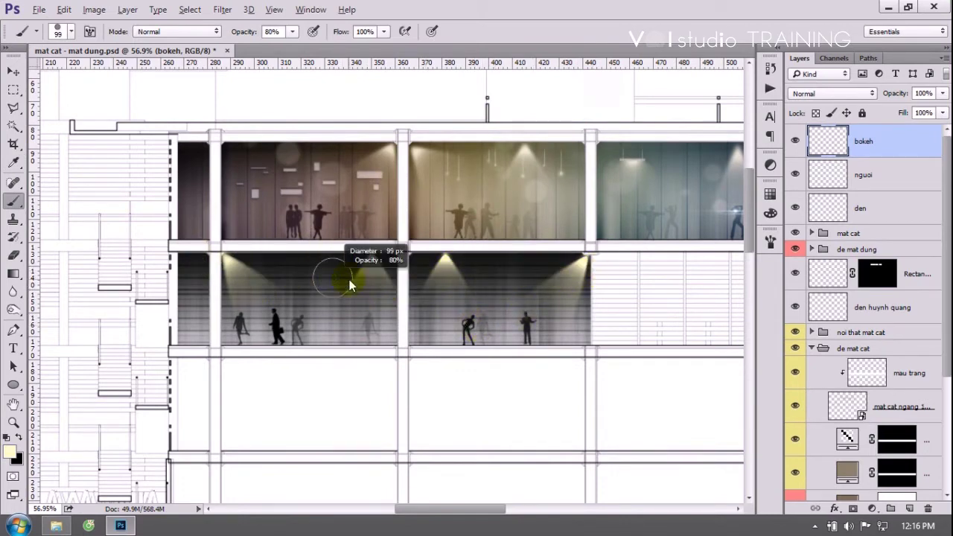
pyautogui.click(770, 241)
pyautogui.moveTo(621, 444); pyautogui.dragTo(659, 436)
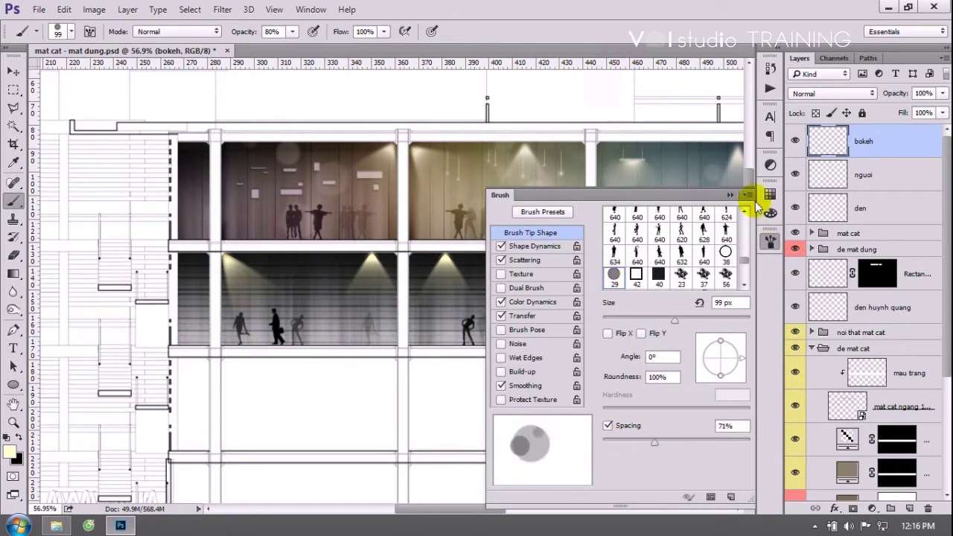
pyautogui.click(730, 192)
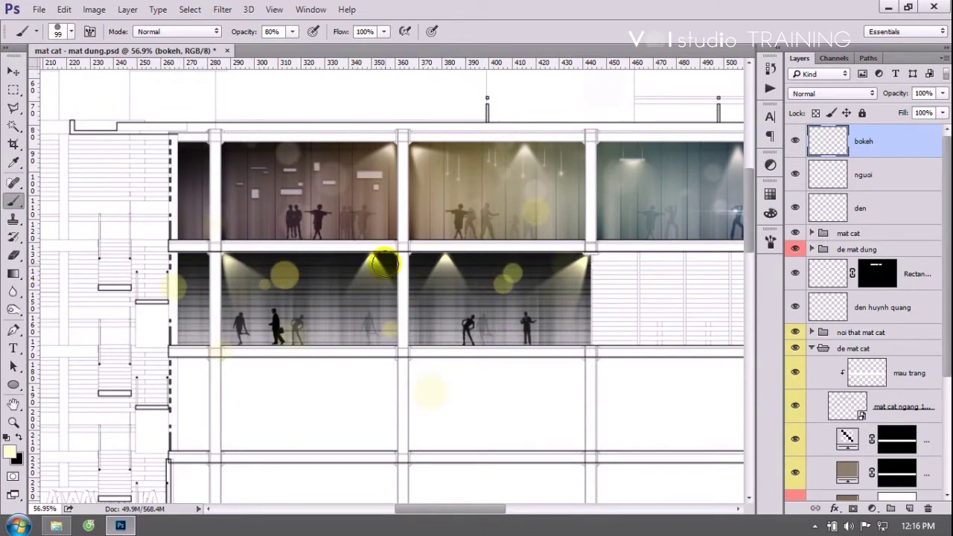
pyautogui.click(372, 319)
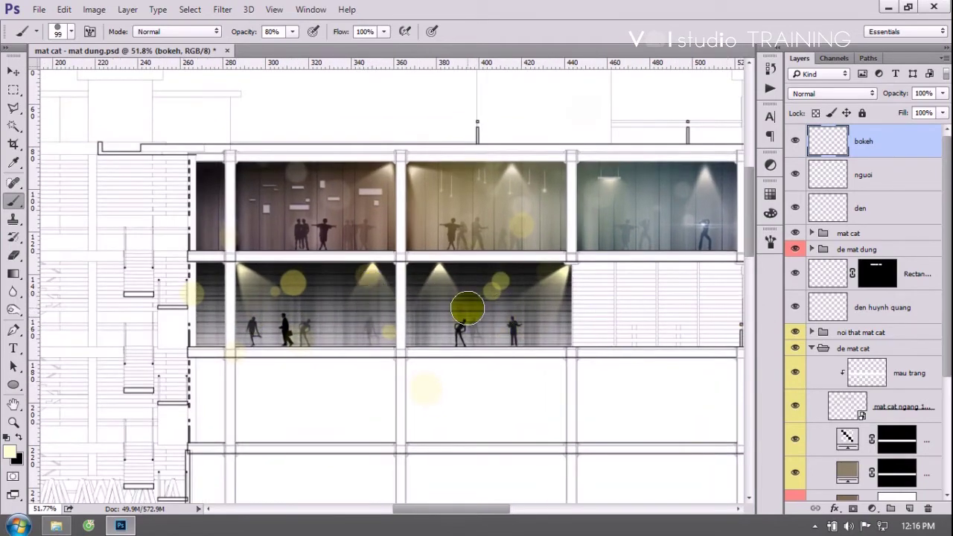
pyautogui.press('v')
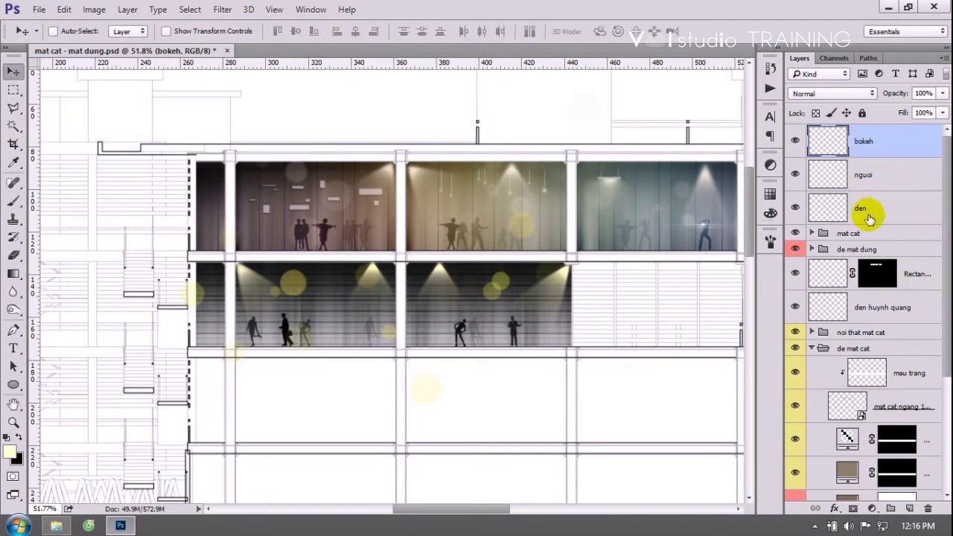
# Expand the mat cat group and Alt-drag the Gradient Fill 3 mask onto the den layer.
pyautogui.click(870, 139)
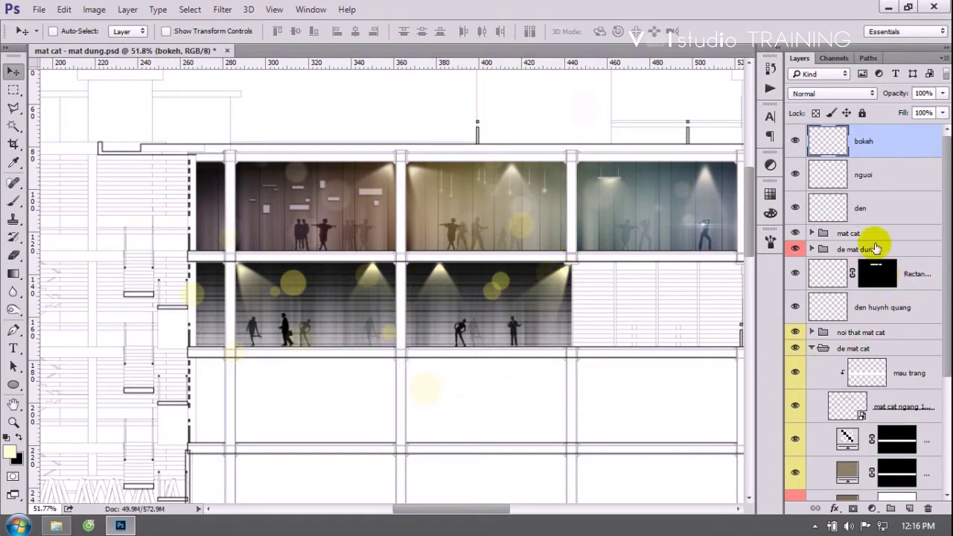
pyautogui.click(812, 233)
pyautogui.click(905, 261)
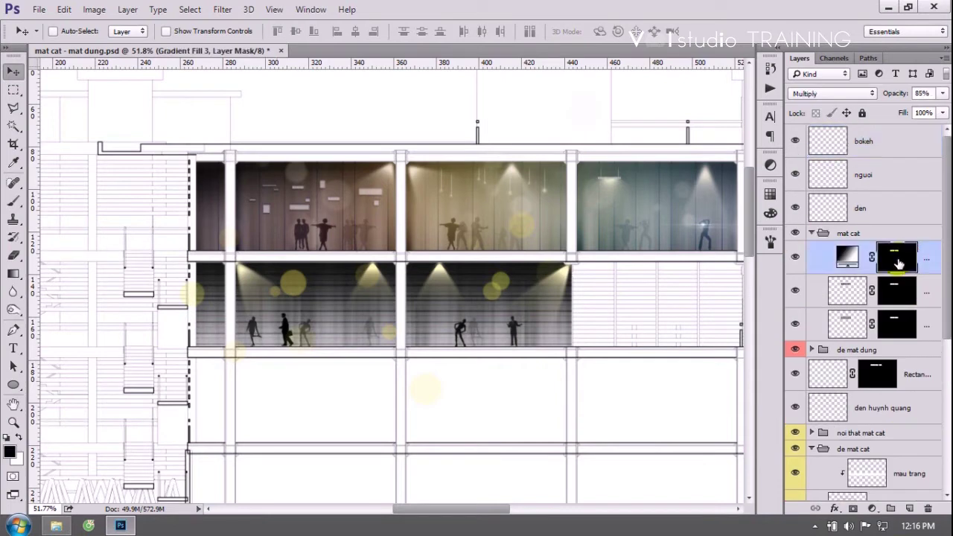
pyautogui.moveTo(897, 260)
pyautogui.mouseDown()
pyautogui.moveTo(894, 214)
pyautogui.moveTo(875, 176)
pyautogui.moveTo(879, 145)
pyautogui.mouseUp()
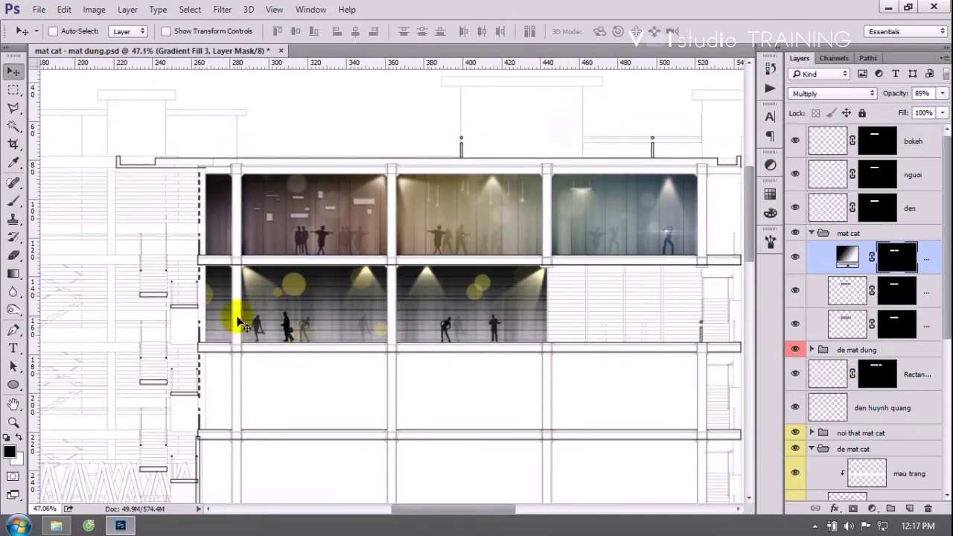
# Select the bokeh layer and review the masked layers in the Layers panel.
pyautogui.scroll(2, 268, 304)
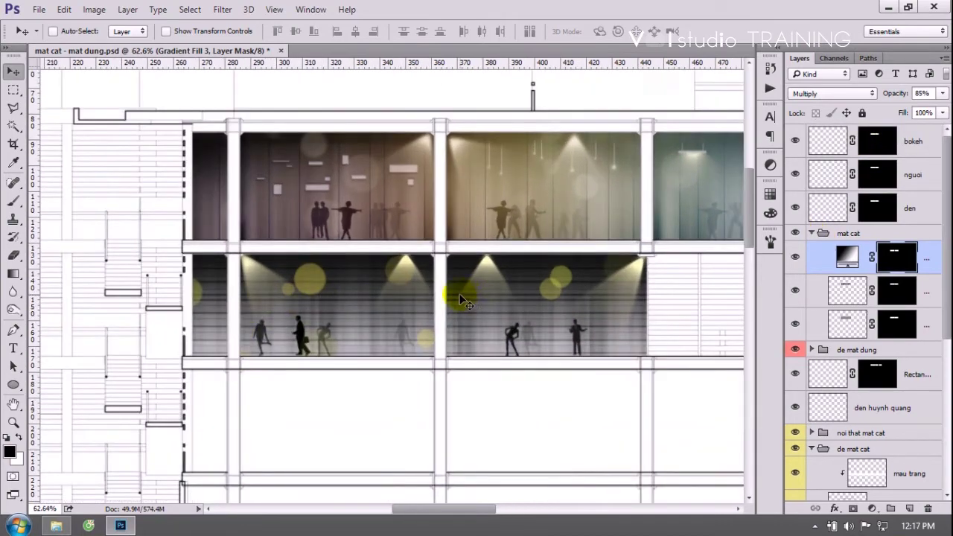
pyautogui.click(912, 142)
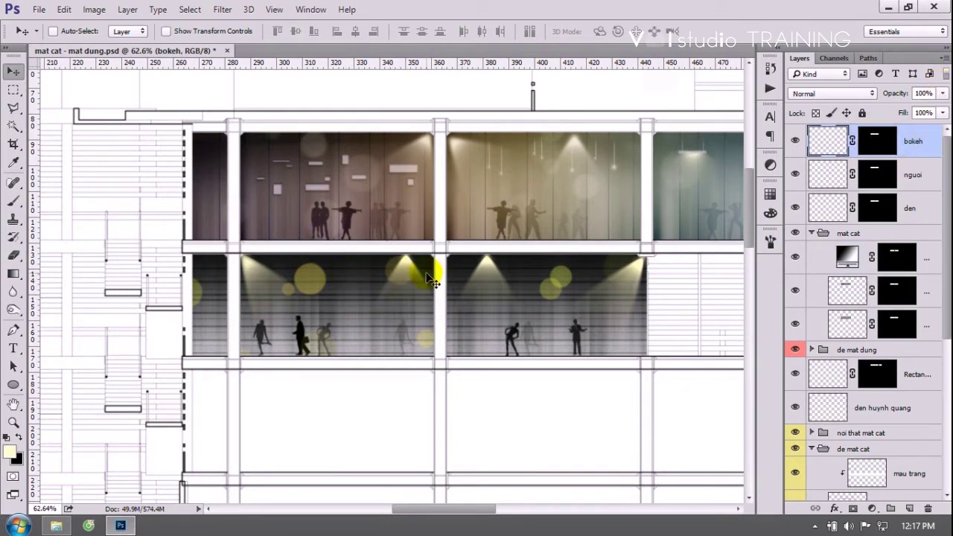
pyautogui.scroll(-1, 431, 281)
pyautogui.scroll(-1, 430, 281)
pyautogui.scroll(1, 406, 294)
pyautogui.scroll(1, 394, 291)
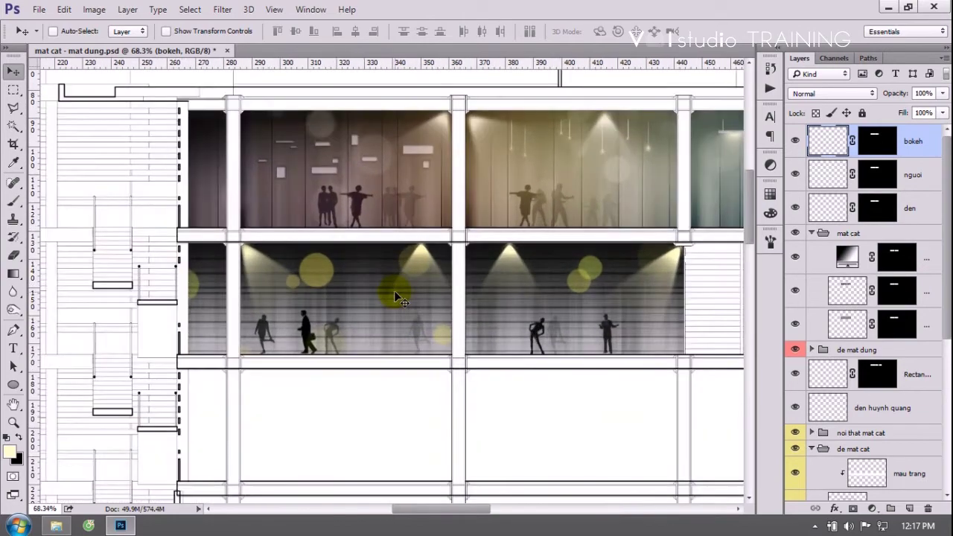
pyautogui.scroll(1, 393, 291)
pyautogui.scroll(1, 372, 168)
pyautogui.scroll(1, 376, 170)
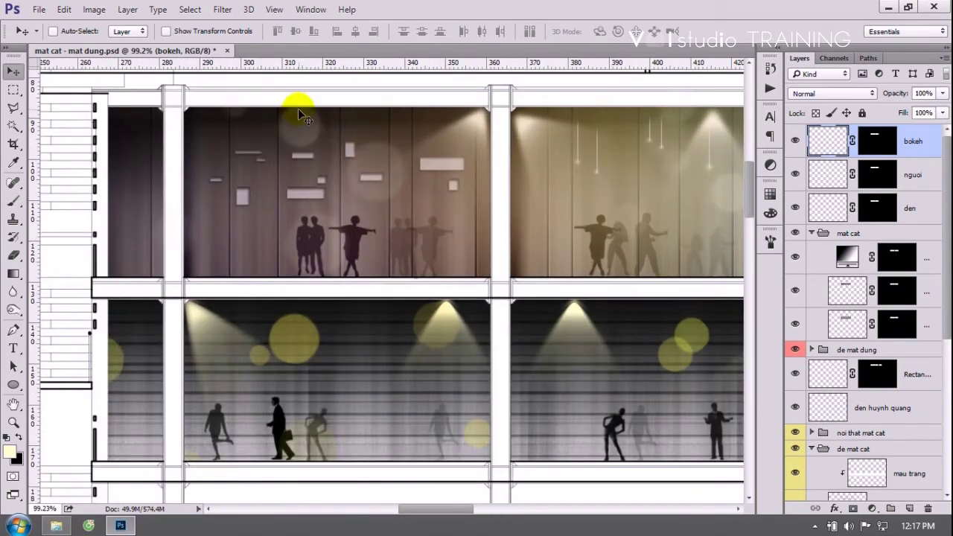
pyautogui.rightClick(914, 141)
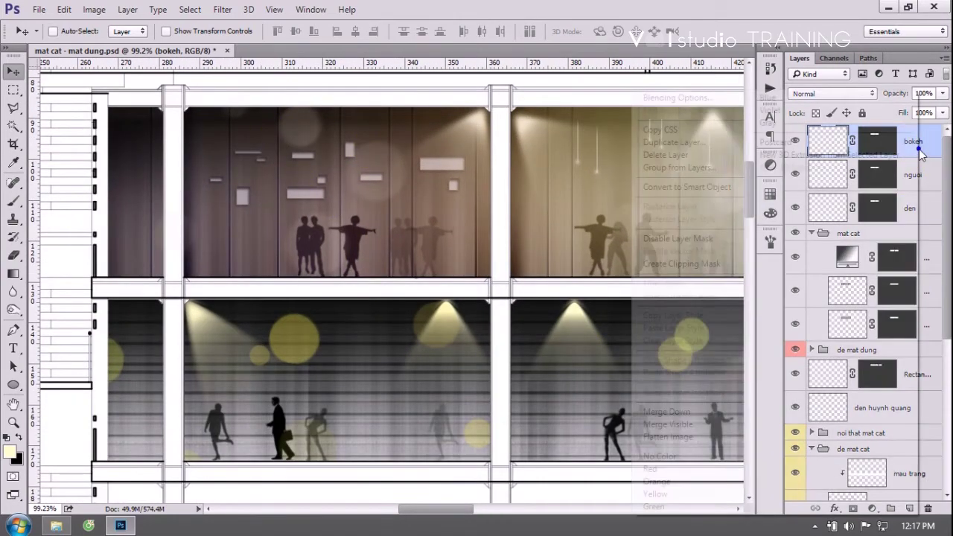
# Add an Outer Glow with an adjusted size to the bokeh layer.
pyautogui.click(677, 98)
pyautogui.moveTo(621, 100); pyautogui.dragTo(671, 96)
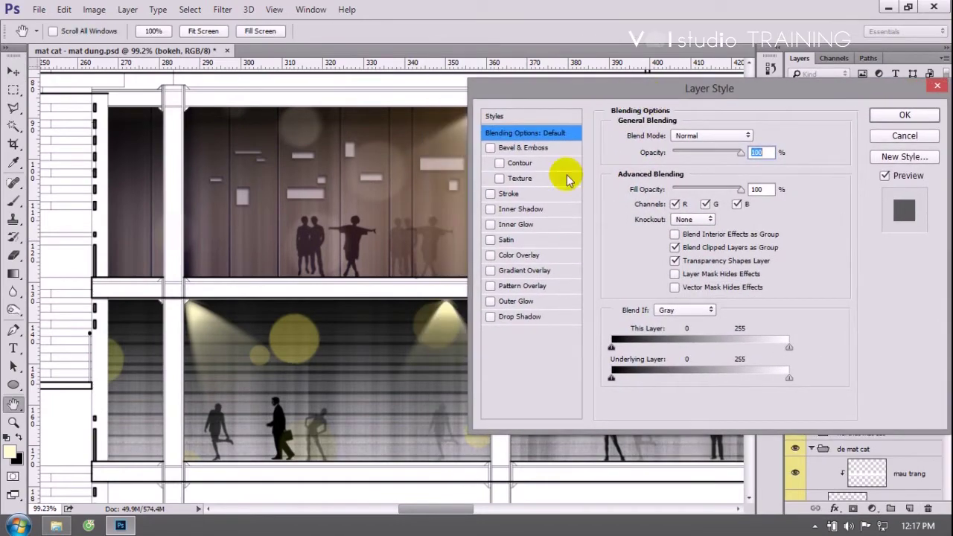
pyautogui.click(512, 301)
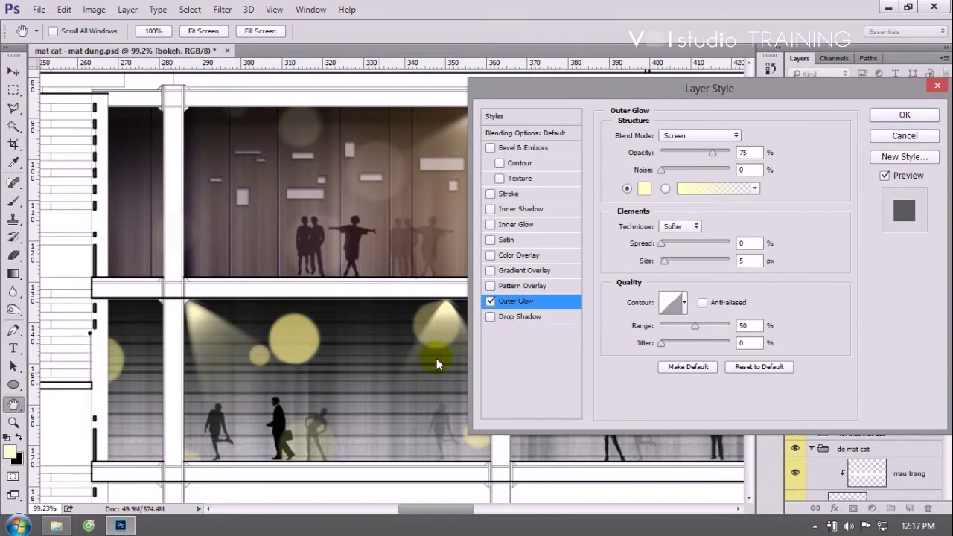
pyautogui.moveTo(666, 266); pyautogui.dragTo(671, 268)
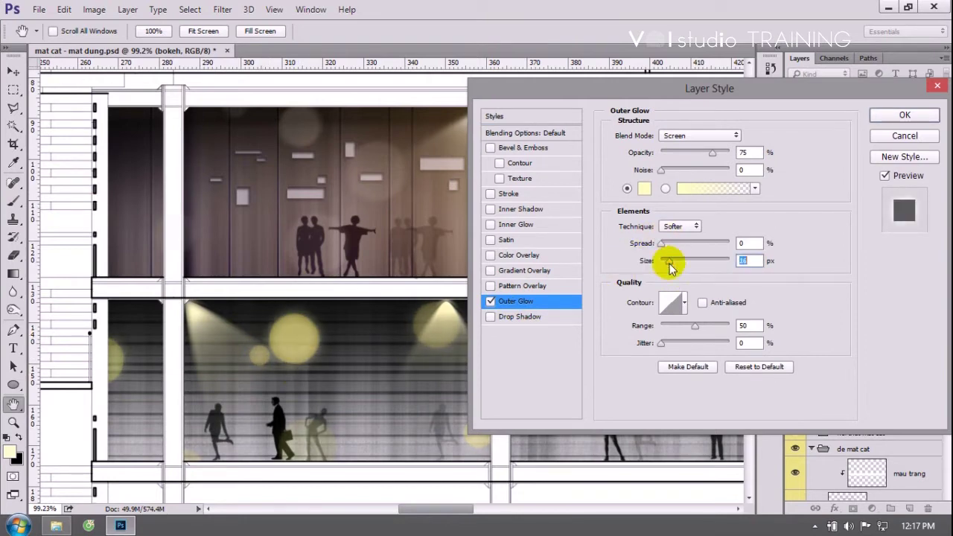
pyautogui.click(910, 114)
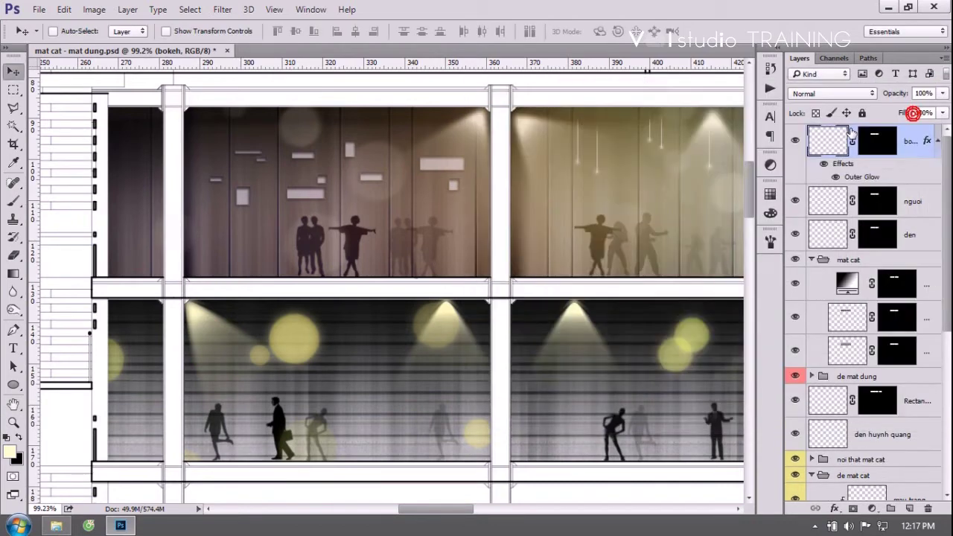
# Fade the bokeh layer to 27% opacity and create a new layer named o cua.
pyautogui.click(942, 94)
pyautogui.moveTo(893, 113); pyautogui.dragTo(892, 112)
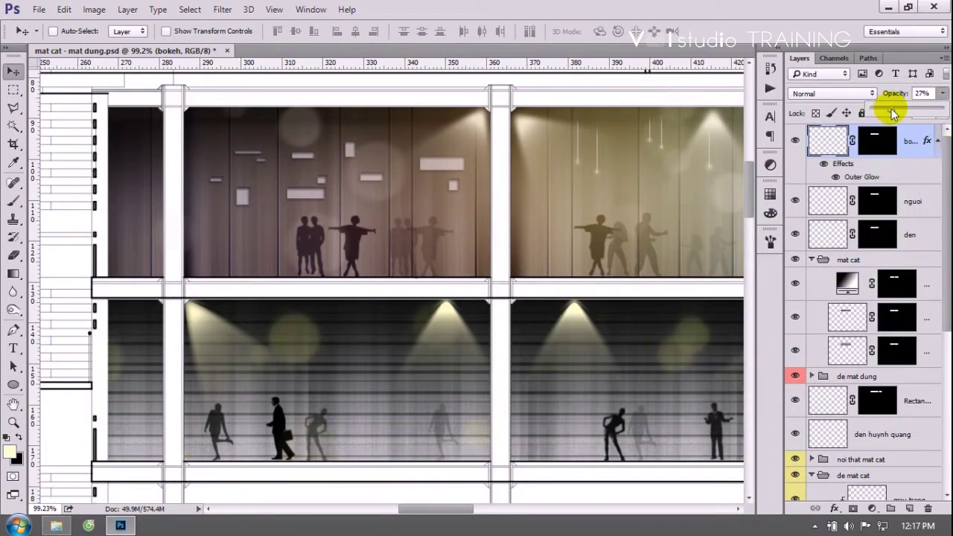
pyautogui.click(910, 138)
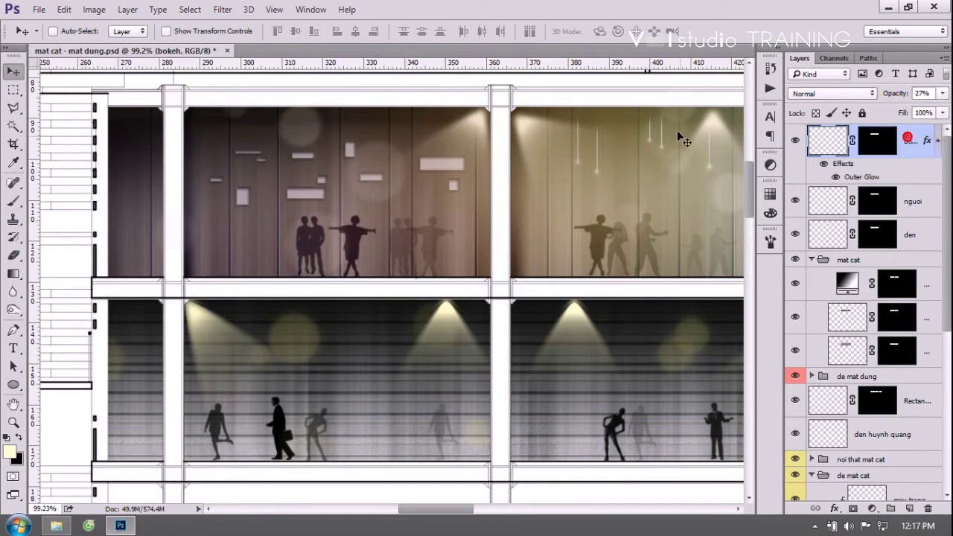
pyautogui.keyDown('alt'); pyautogui.scroll(-1, 430, 275); pyautogui.keyUp('alt')
pyautogui.moveTo(428, 251); pyautogui.dragTo(393, 310)
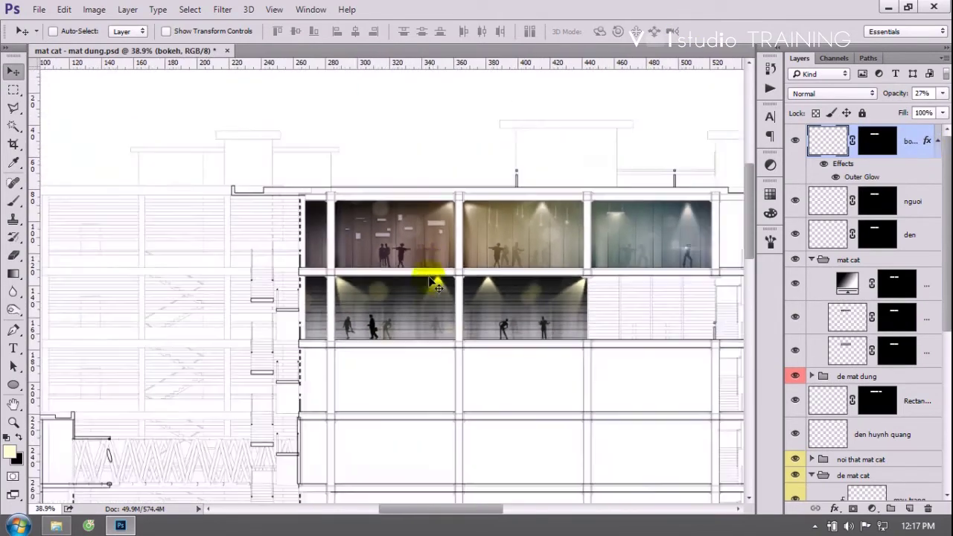
pyautogui.keyDown('alt'); pyautogui.scroll(1, 396, 297); pyautogui.keyUp('alt')
pyautogui.keyDown('alt'); pyautogui.scroll(-1, 394, 141); pyautogui.keyUp('alt')
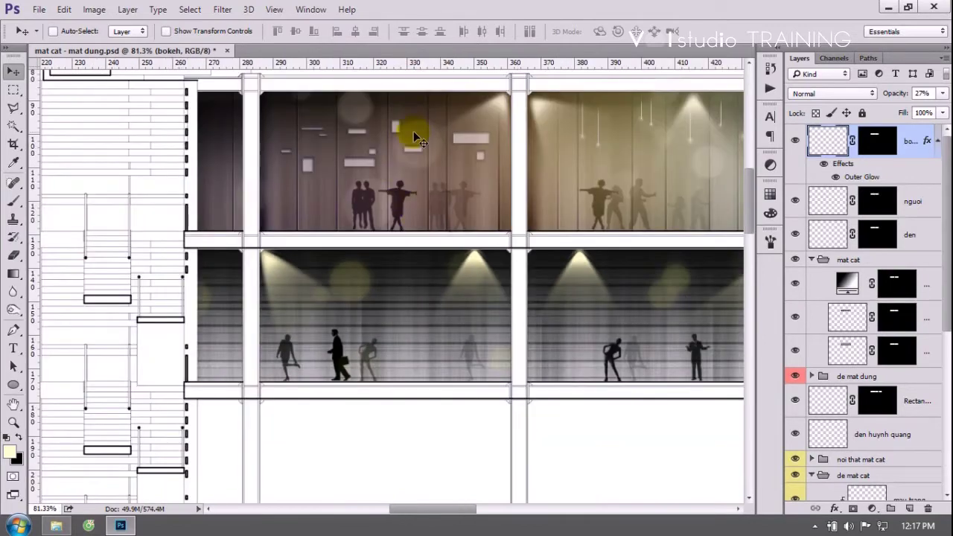
pyautogui.keyDown('alt'); pyautogui.scroll(2, 393, 141); pyautogui.keyUp('alt')
pyautogui.keyDown('alt'); pyautogui.scroll(1, 457, 145); pyautogui.keyUp('alt')
pyautogui.keyDown('alt'); pyautogui.scroll(-2, 521, 160); pyautogui.keyUp('alt')
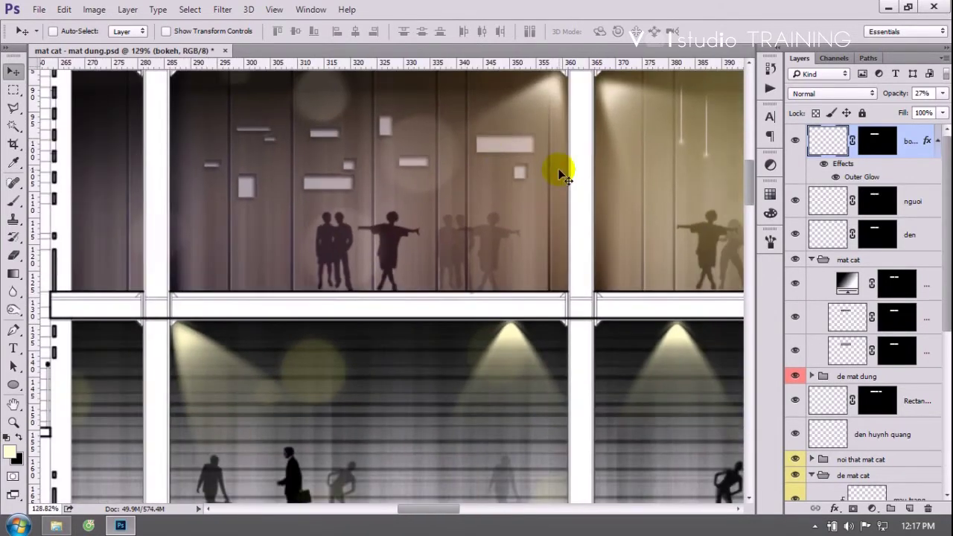
pyautogui.hotkey('ctrl', 'shift', 'n')
pyautogui.press('Return')
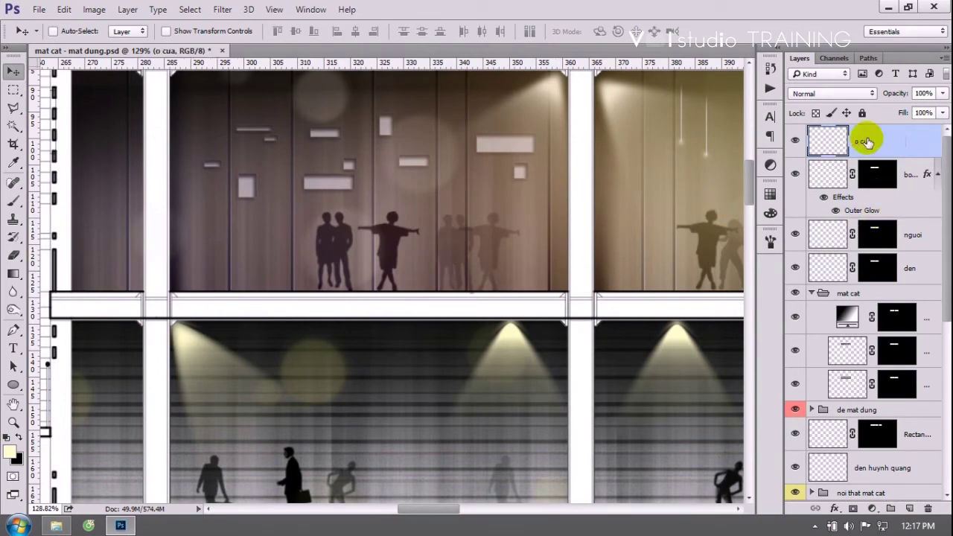
# Draw five rectangular window selections across the lower-floor glazing.
pyautogui.click(13, 90)
pyautogui.click(59, 89)
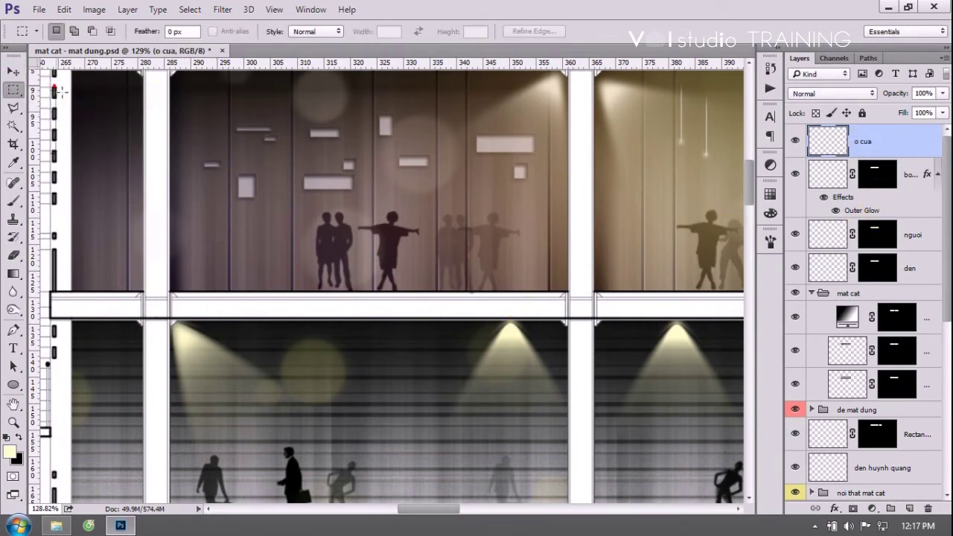
pyautogui.moveTo(371, 390); pyautogui.dragTo(451, 410)
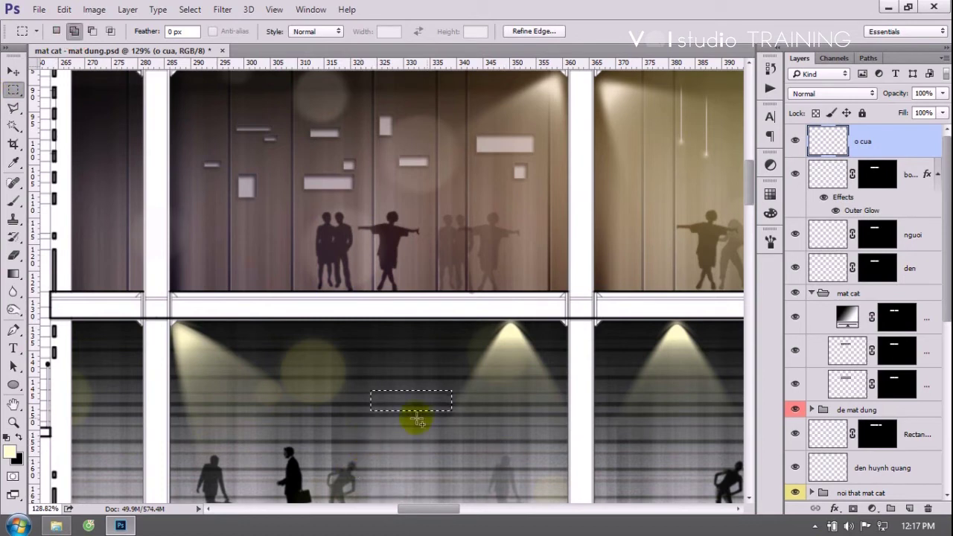
pyautogui.moveTo(430, 430); pyautogui.dragTo(518, 442)
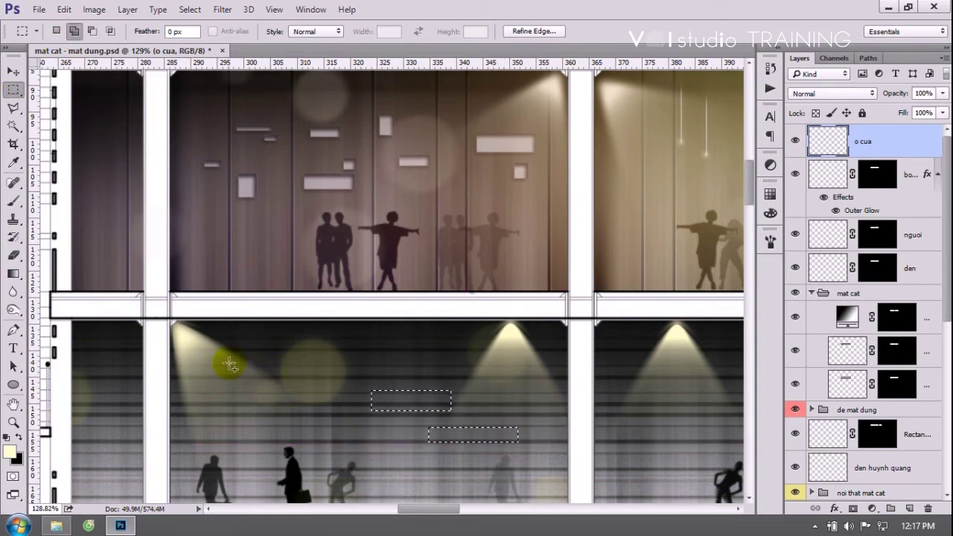
pyautogui.moveTo(230, 364); pyautogui.dragTo(305, 379)
pyautogui.moveTo(445, 368); pyautogui.dragTo(473, 380)
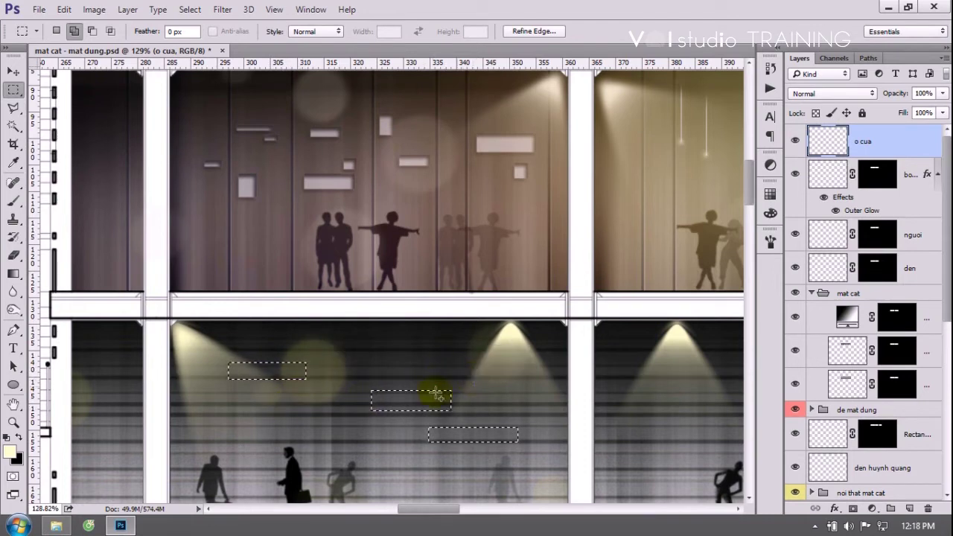
pyautogui.moveTo(203, 403); pyautogui.dragTo(274, 415)
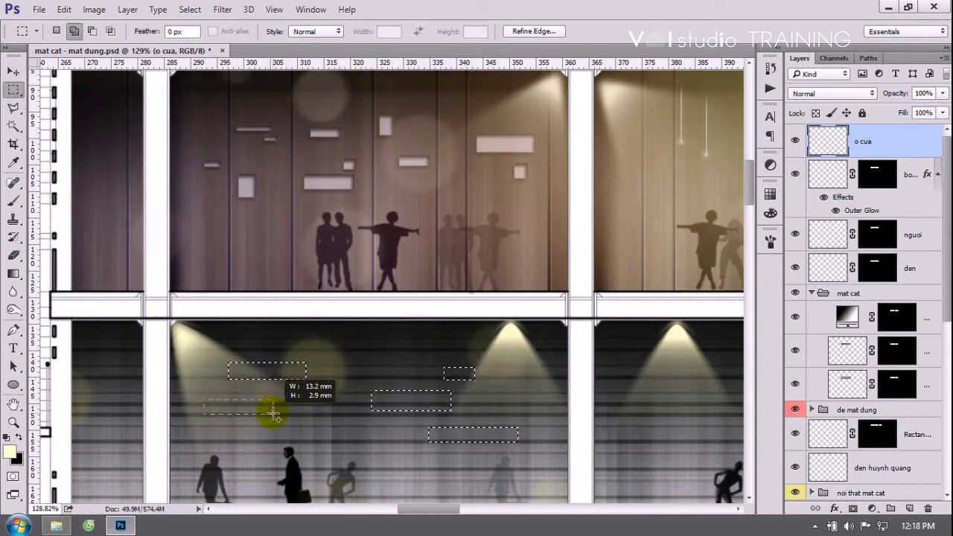
pyautogui.scroll(-1, 340, 330)
pyautogui.scroll(-2, 382, 345)
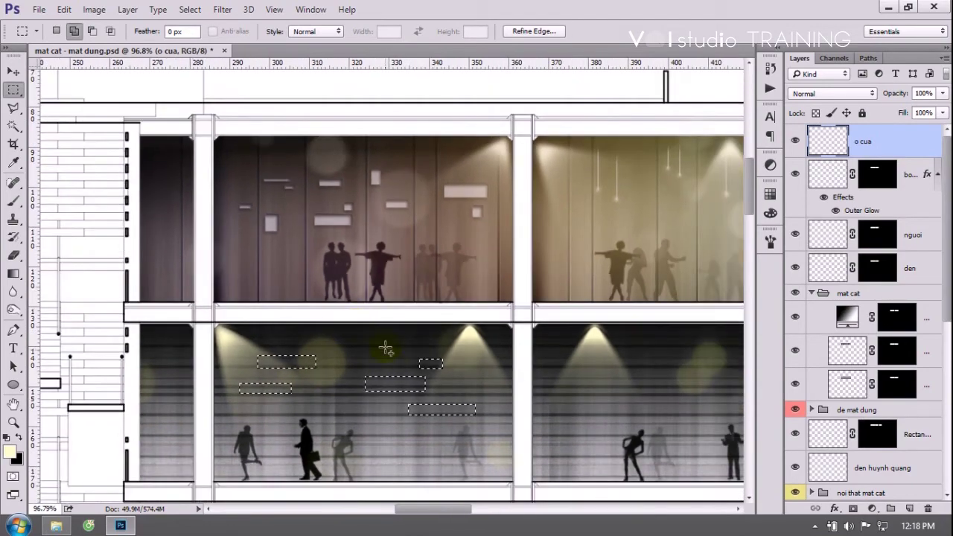
# Fill the selections with white, deselect, and set the o cua layer to 63% opacity.
pyautogui.click(874, 145)
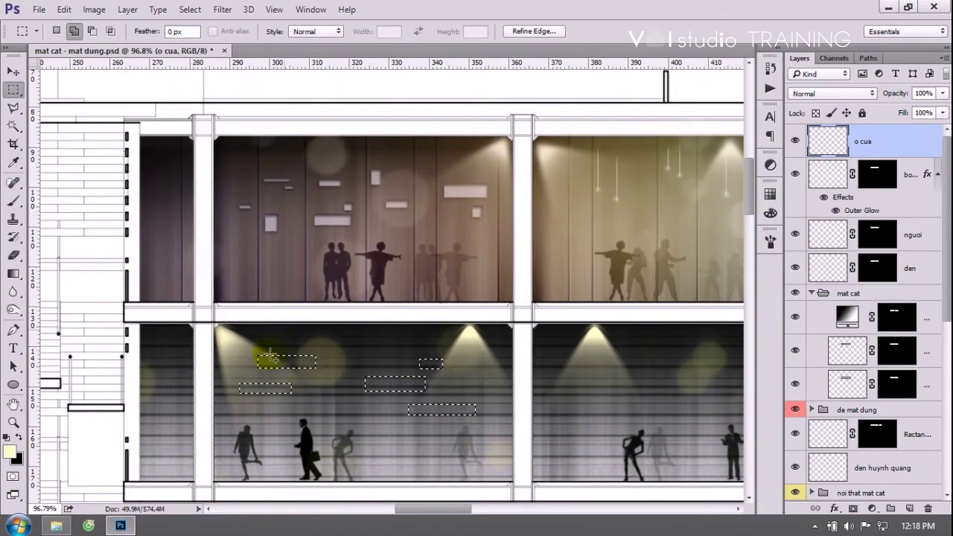
pyautogui.click(9, 451)
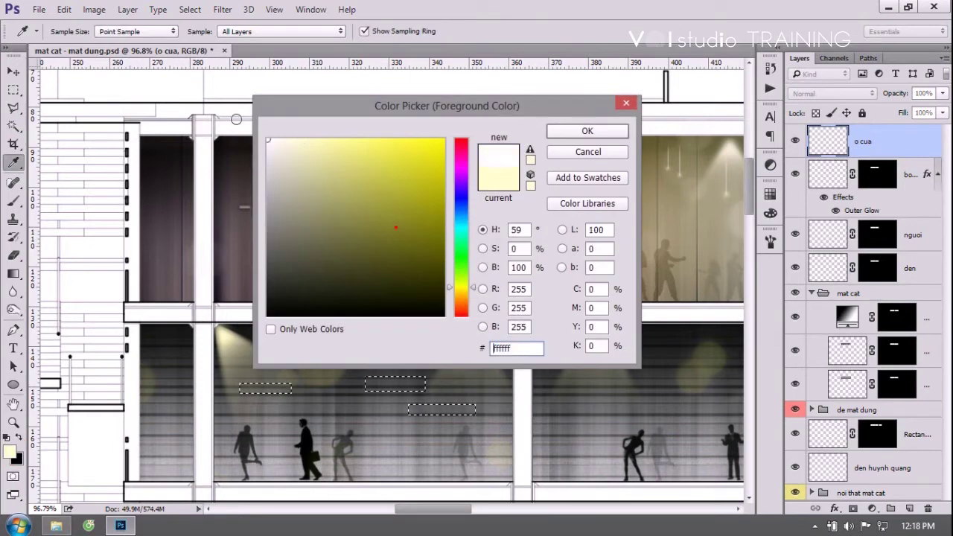
pyautogui.click(587, 131)
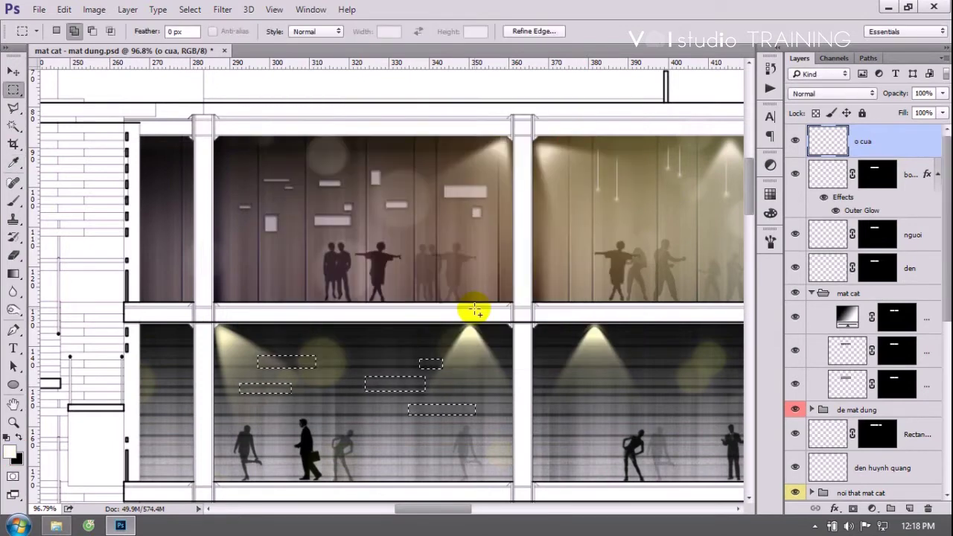
pyautogui.hotkey('alt', 'Delete')
pyautogui.hotkey('ctrl', 'd')
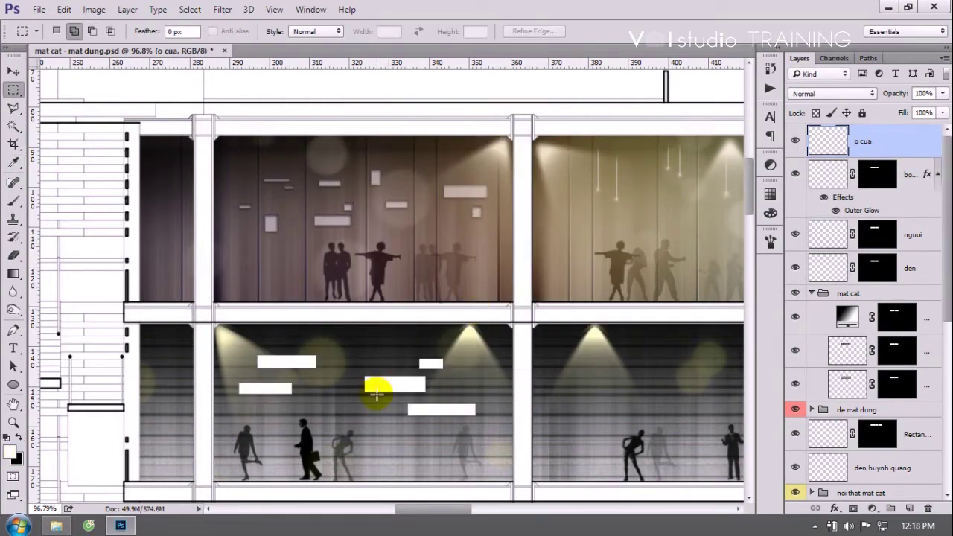
pyautogui.click(943, 94)
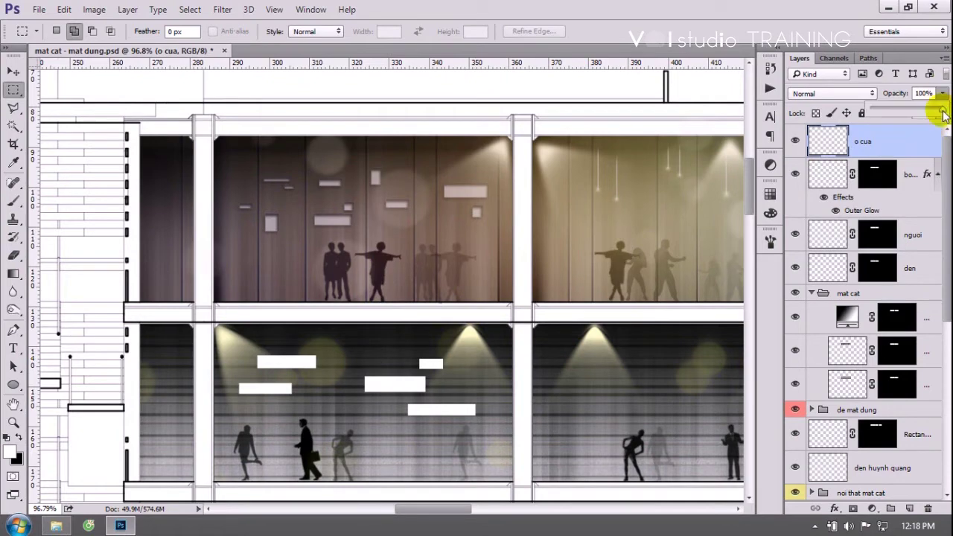
pyautogui.click(920, 113)
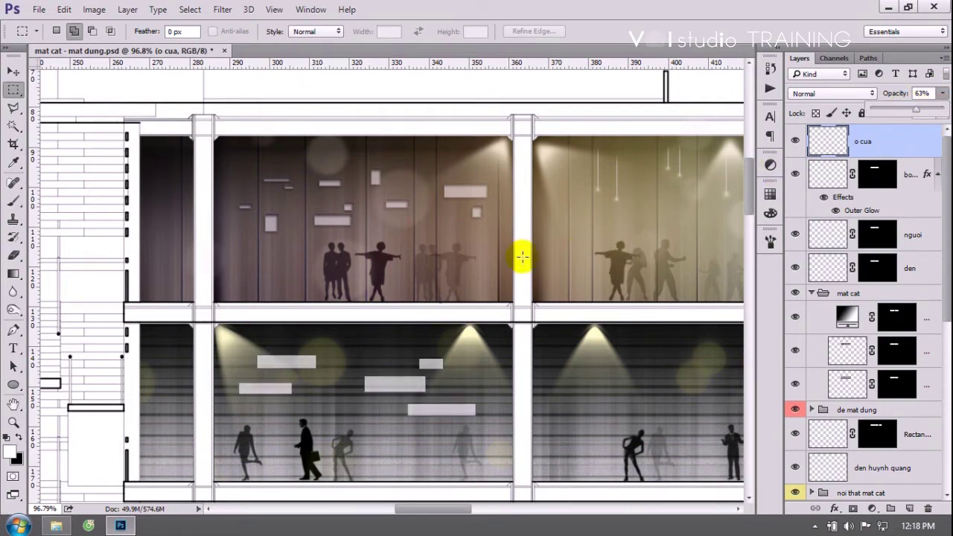
pyautogui.press('v')
pyautogui.scroll(2, 383, 385)
pyautogui.rightClick(876, 139)
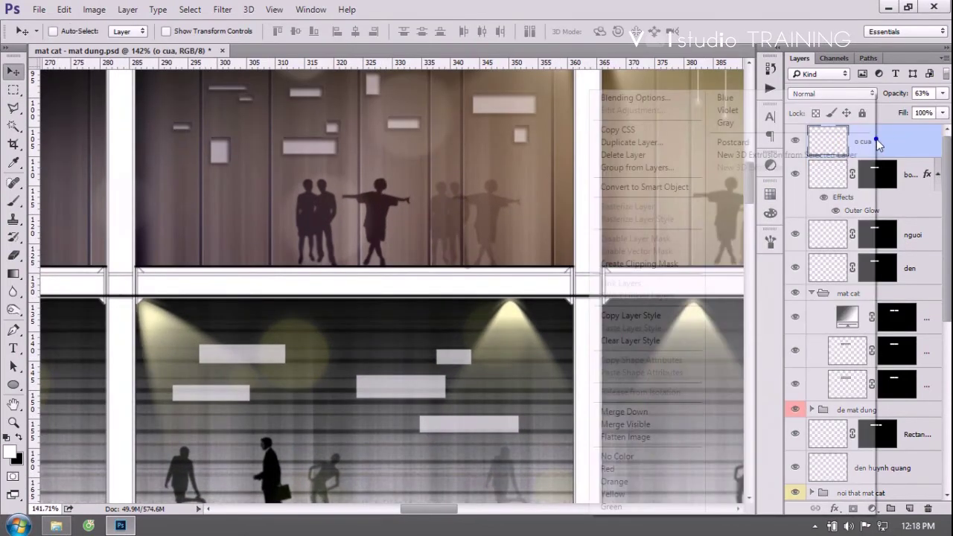
# Try Color, Gradient and Pattern Overlays on the o cua layer, leaving them all off.
pyautogui.click(673, 98)
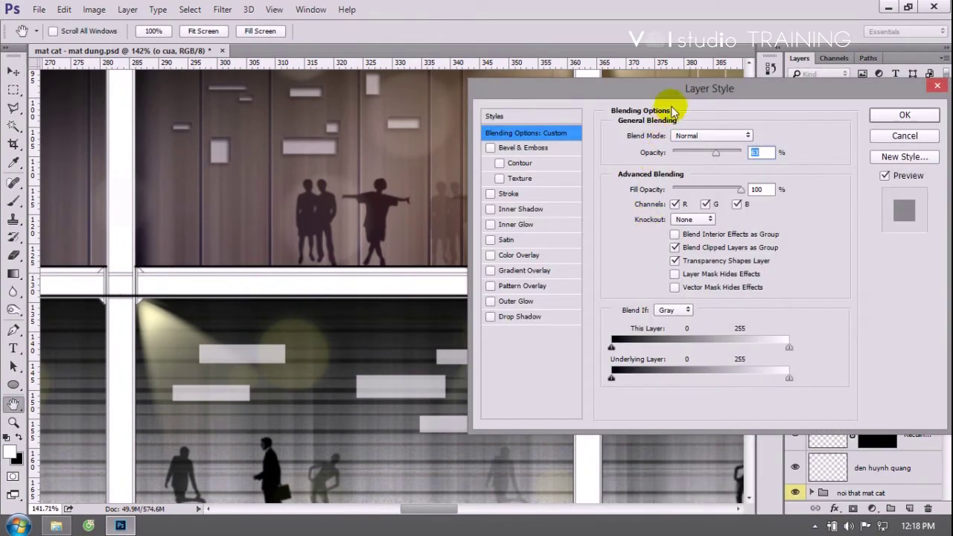
pyautogui.moveTo(685, 92); pyautogui.dragTo(744, 98)
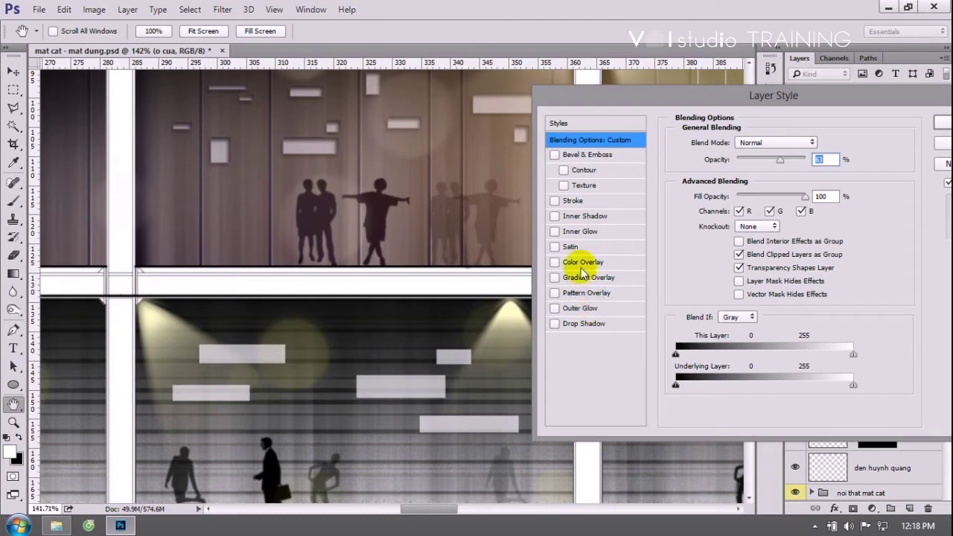
pyautogui.click(556, 262)
pyautogui.click(554, 262)
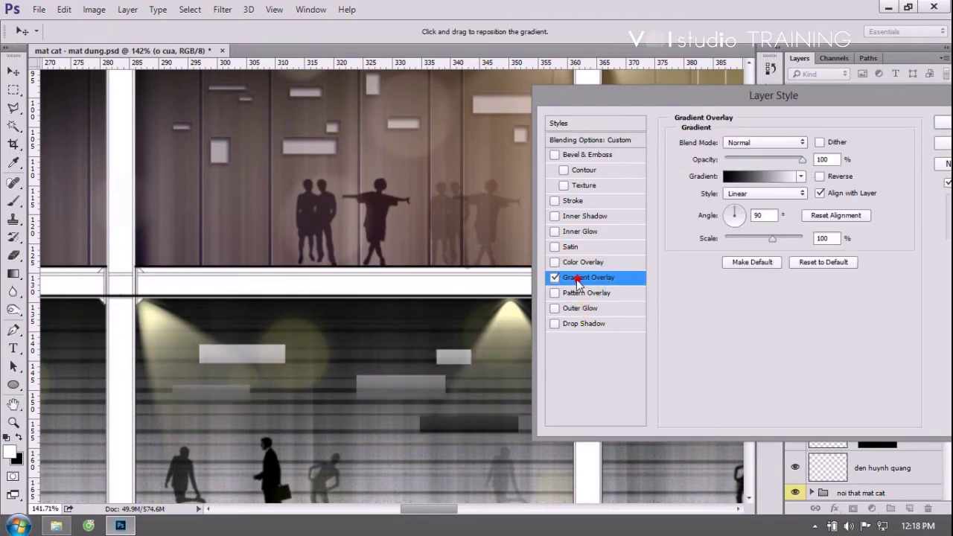
pyautogui.click(553, 277)
pyautogui.click(577, 293)
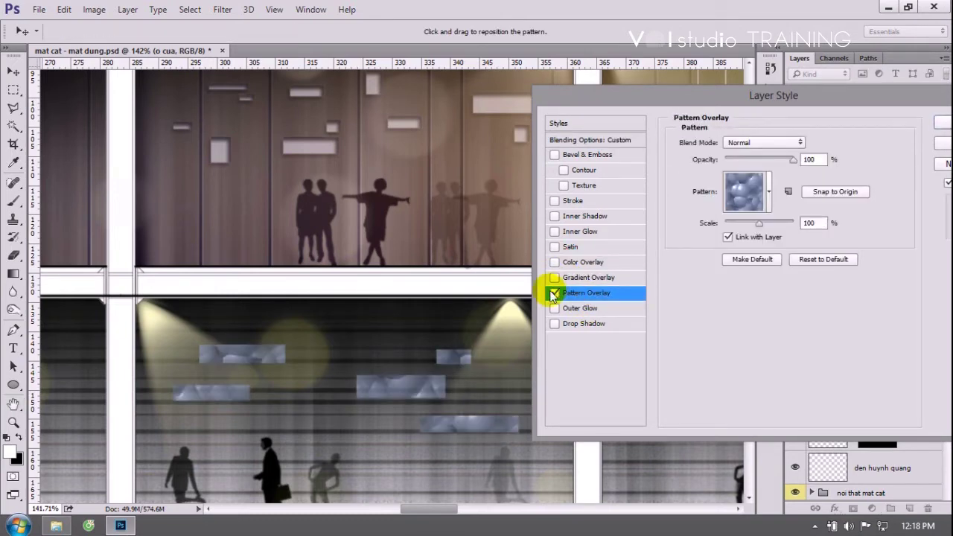
pyautogui.click(553, 294)
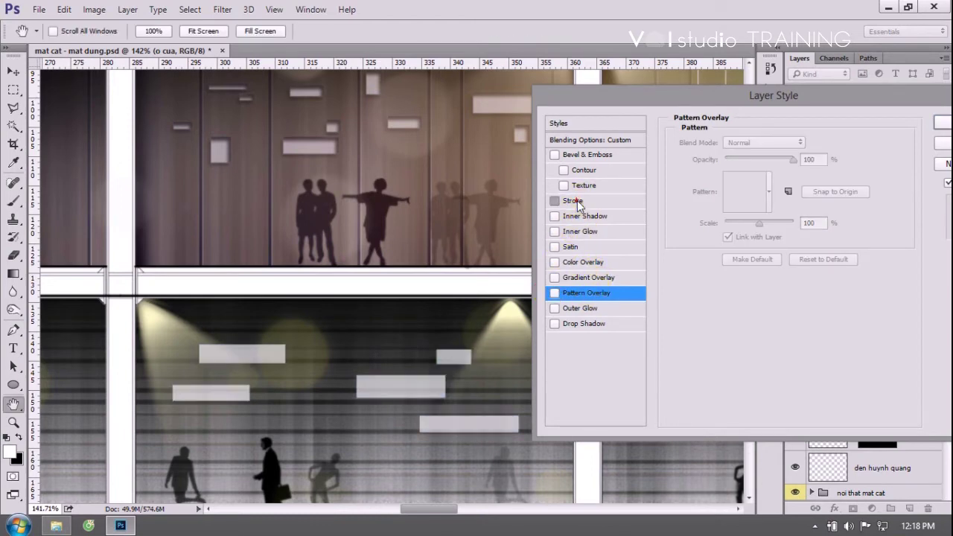
# Add a 2 px white (ffffff) Stroke at about 64% opacity to the rectangles.
pyautogui.click(555, 200)
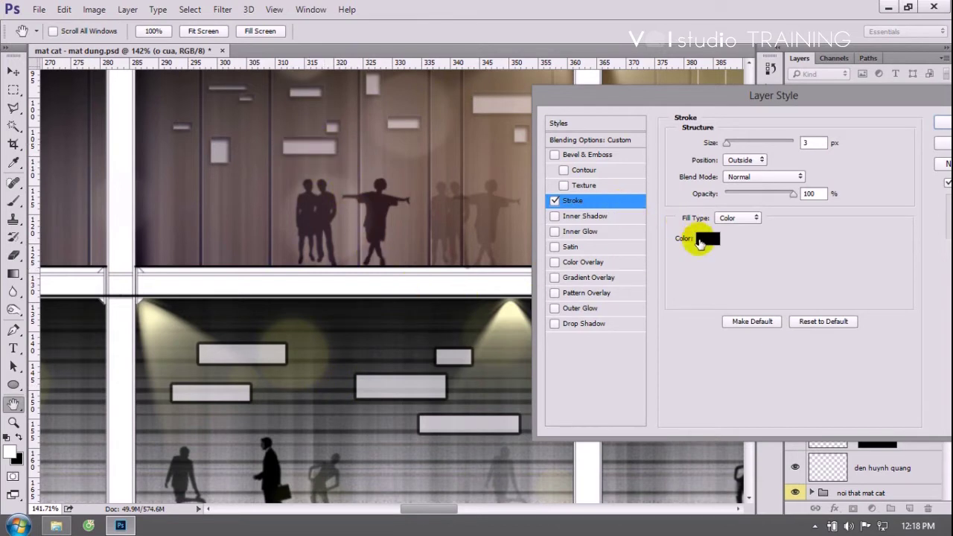
pyautogui.click(700, 238)
pyautogui.write('ffffff')
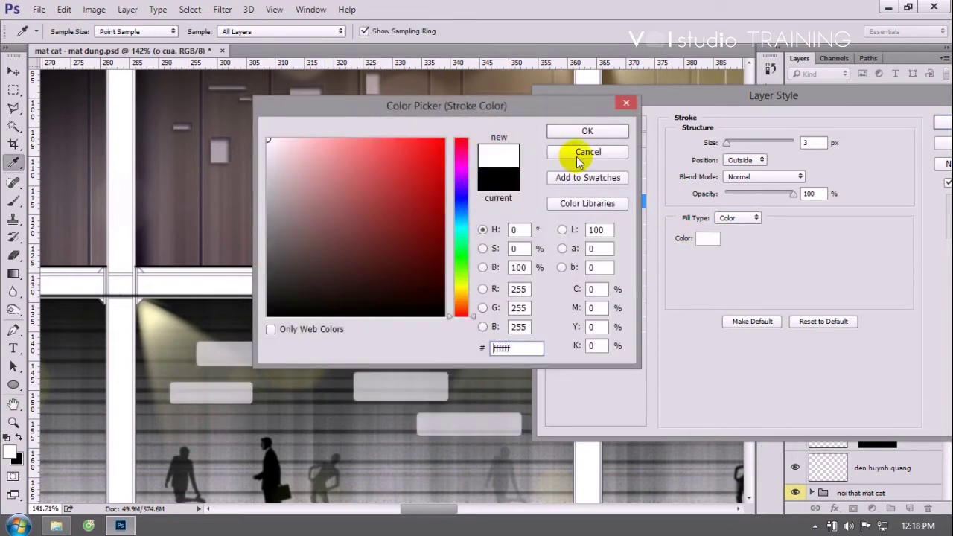
pyautogui.click(588, 131)
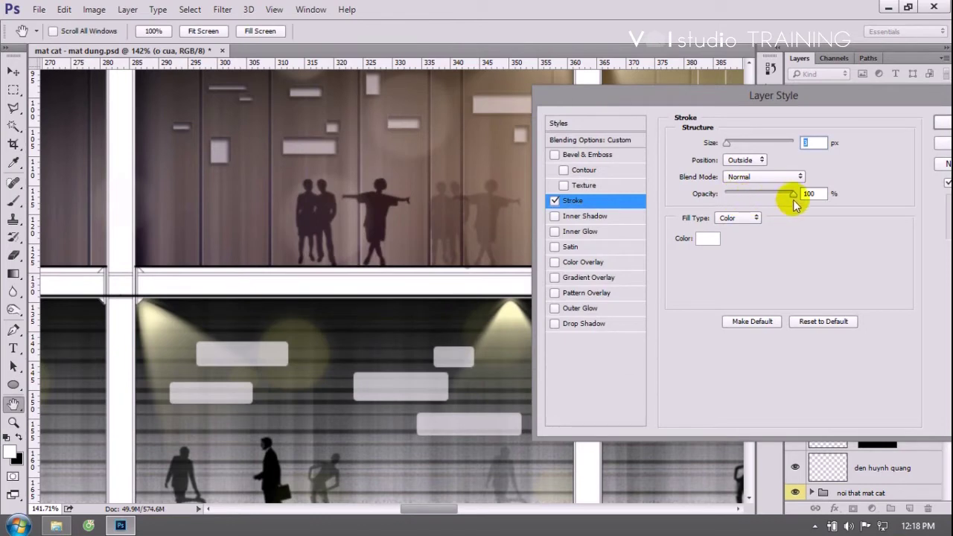
pyautogui.moveTo(792, 194); pyautogui.dragTo(769, 195)
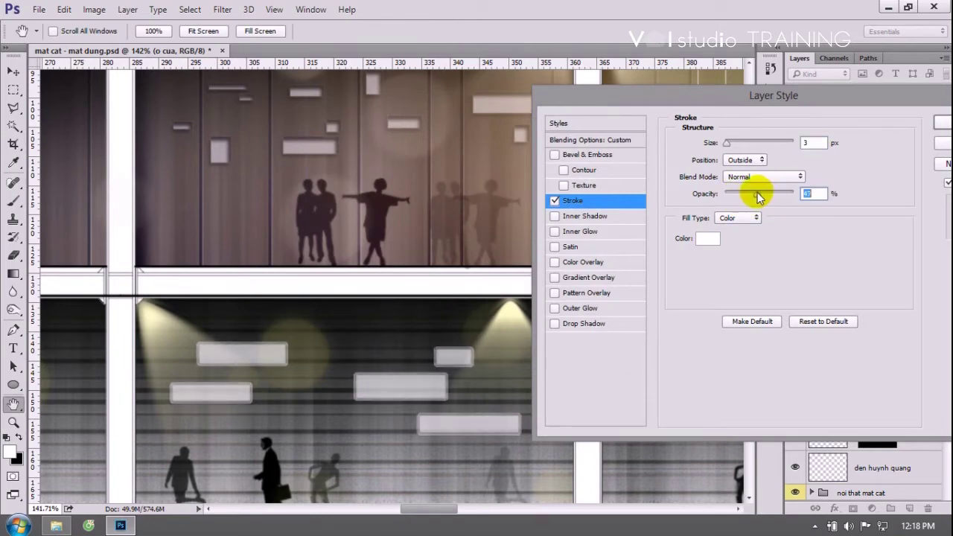
pyautogui.click(818, 144)
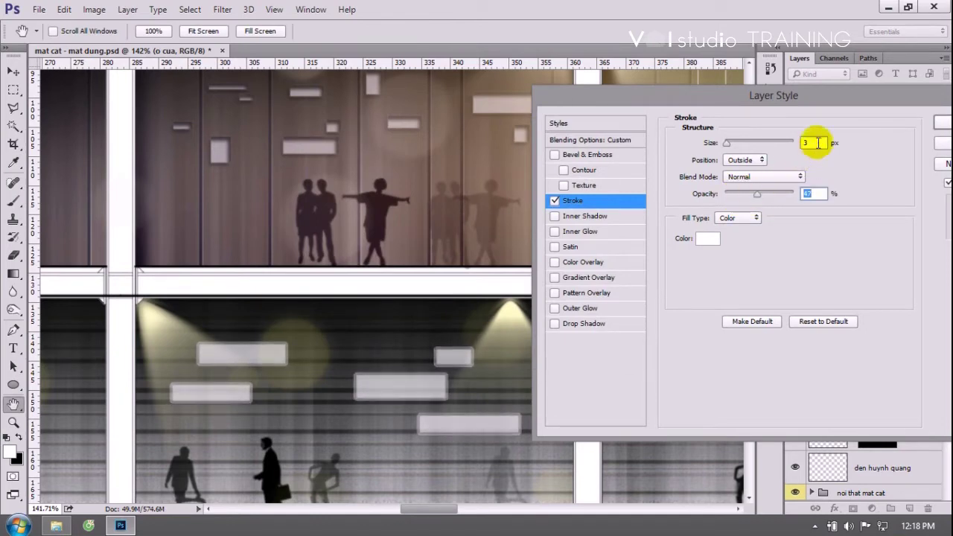
pyautogui.write('1')
pyautogui.click(805, 143)
pyautogui.write('2')
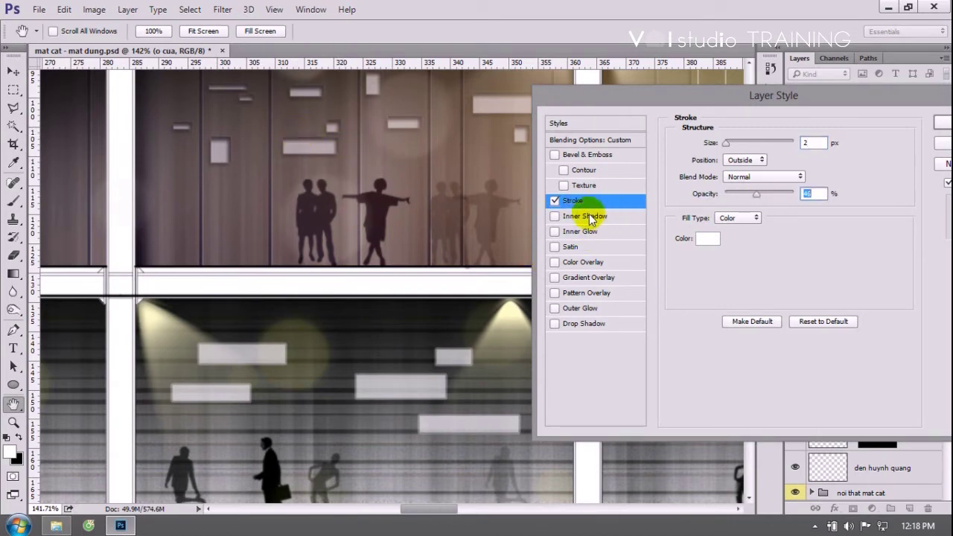
pyautogui.click(557, 216)
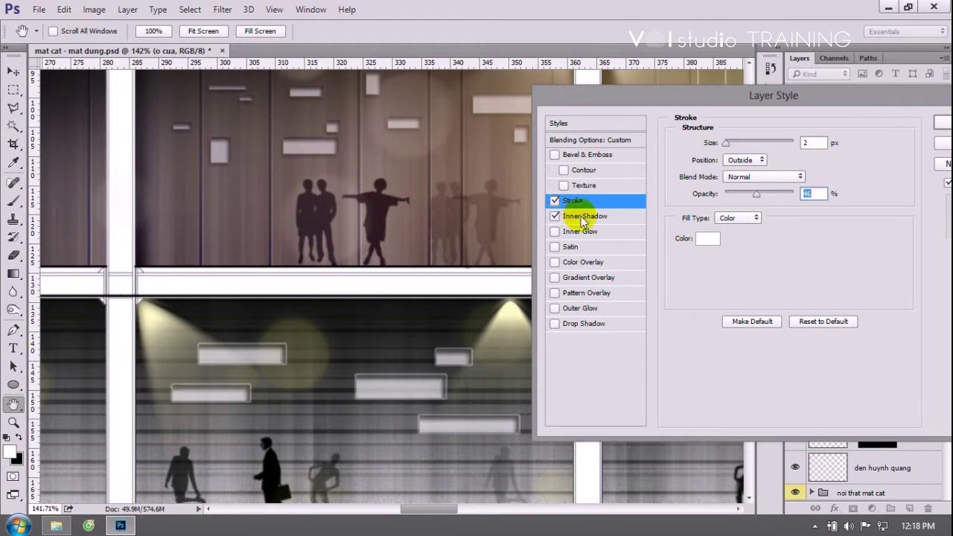
# Set the Inner Shadow to a 63° angle with short distance and slightly smaller size.
pyautogui.click(585, 217)
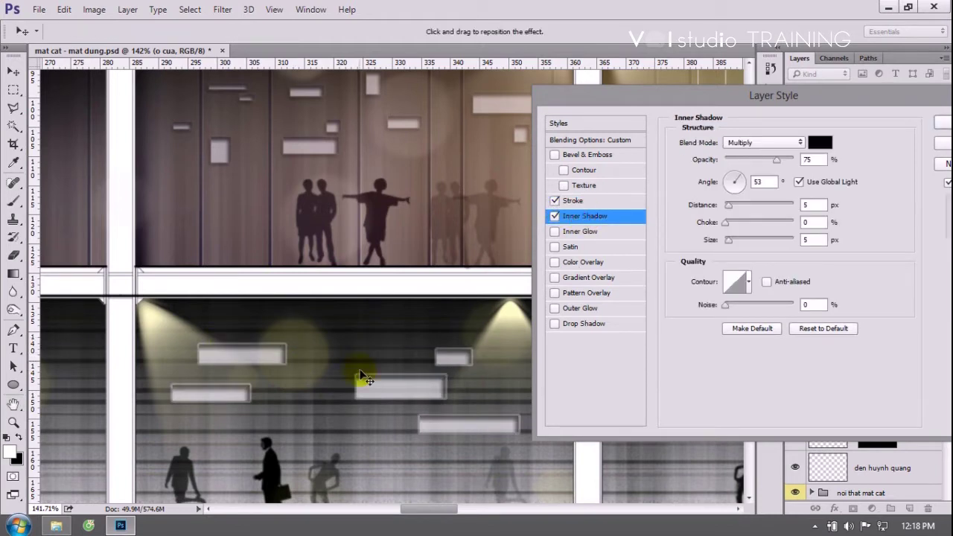
pyautogui.moveTo(277, 350); pyautogui.dragTo(283, 351)
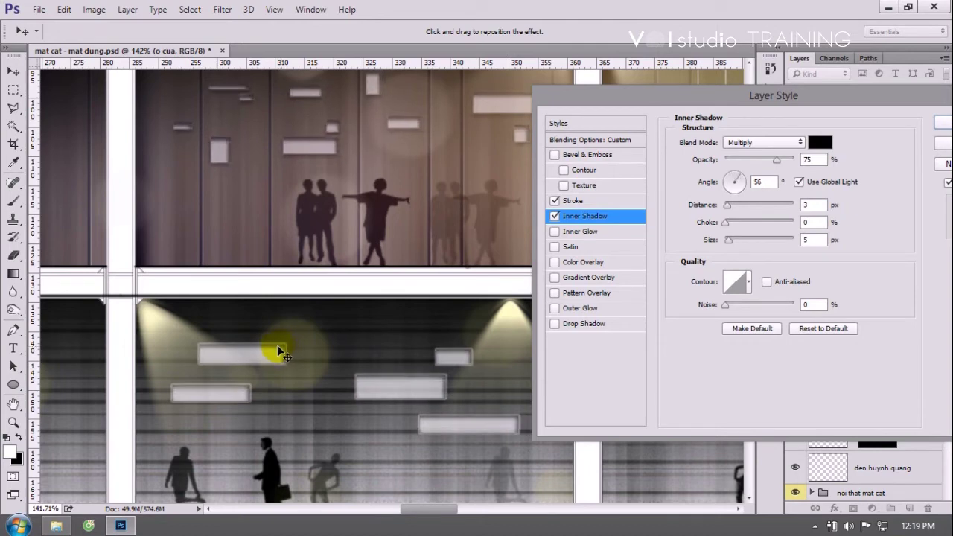
pyautogui.moveTo(280, 347); pyautogui.dragTo(279, 344)
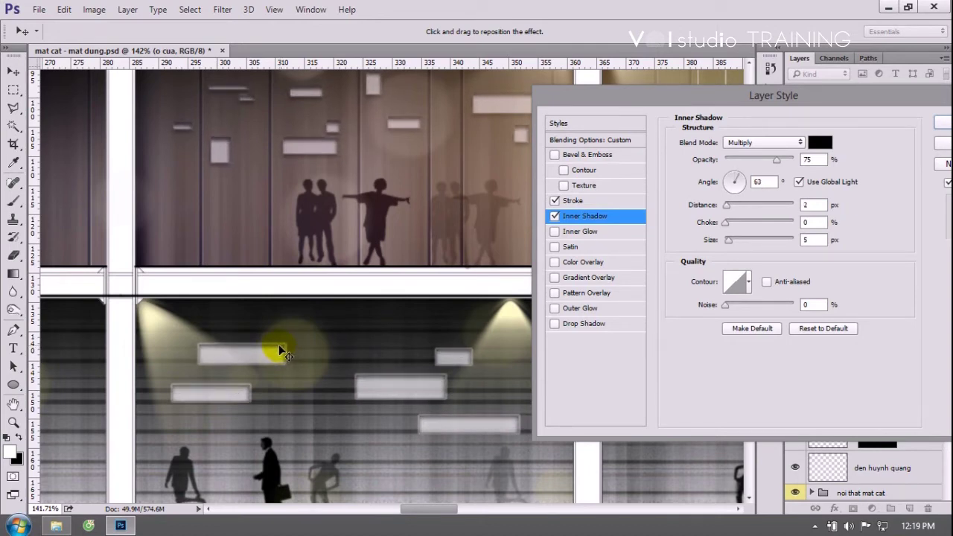
pyautogui.moveTo(279, 344); pyautogui.dragTo(331, 350)
pyautogui.scroll(-1, 331, 350)
pyautogui.scroll(-2, 331, 350)
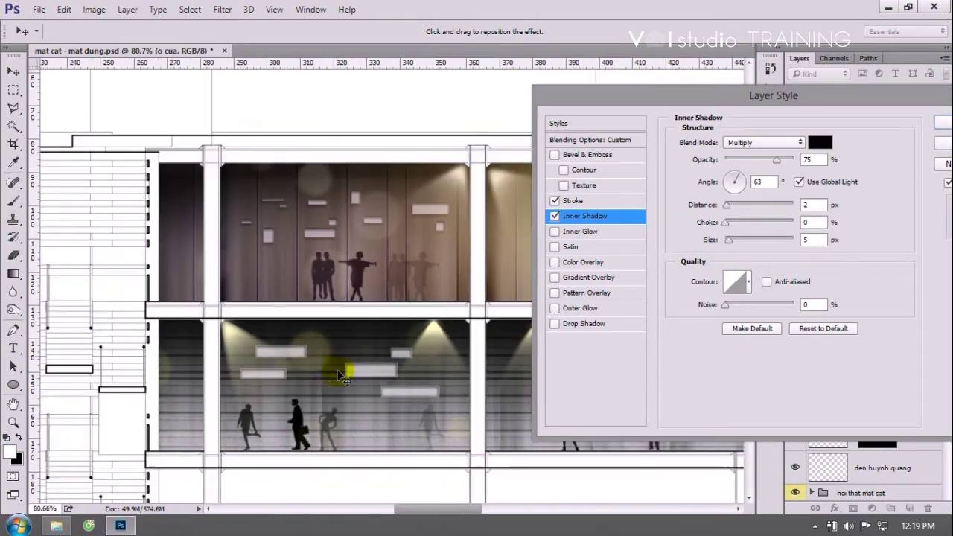
pyautogui.scroll(1, 375, 386)
pyautogui.scroll(2, 332, 374)
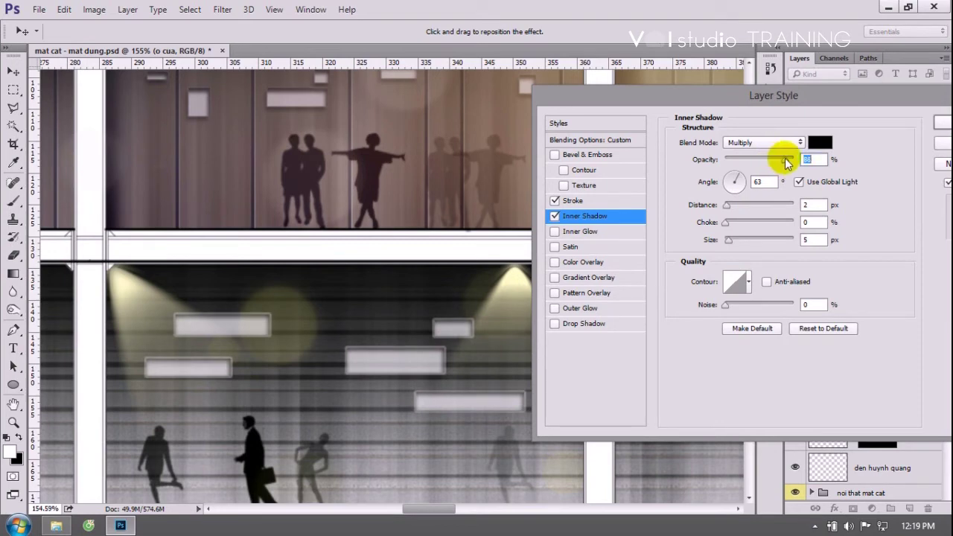
pyautogui.click(730, 242)
pyautogui.moveTo(730, 241); pyautogui.dragTo(728, 242)
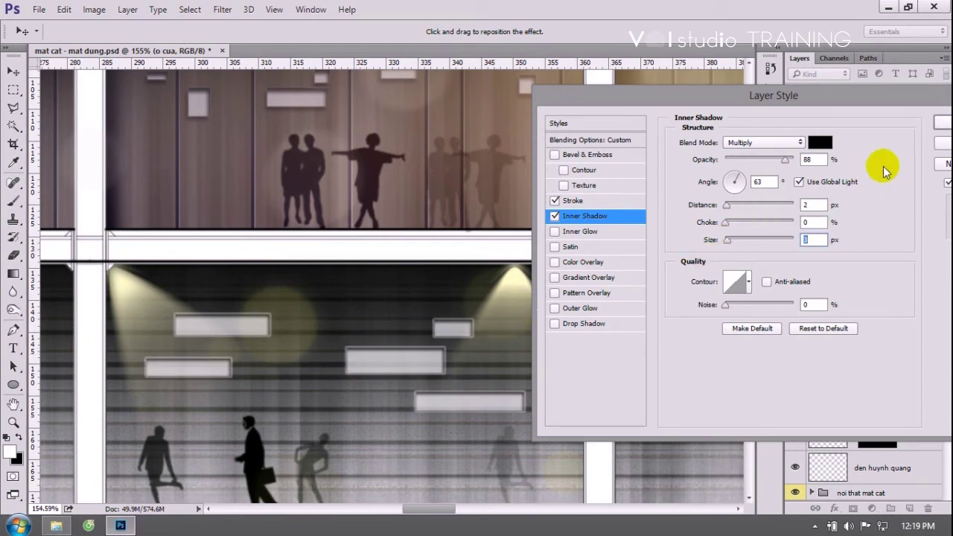
# Add a Drop Shadow (75% opacity, 5 px distance and size) and apply the layer style.
pyautogui.click(584, 324)
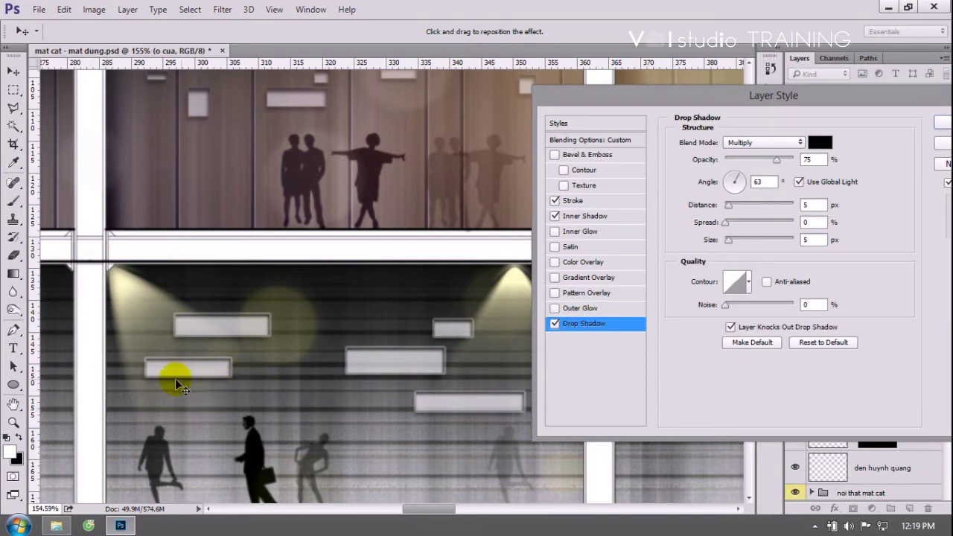
pyautogui.moveTo(186, 388); pyautogui.dragTo(184, 385)
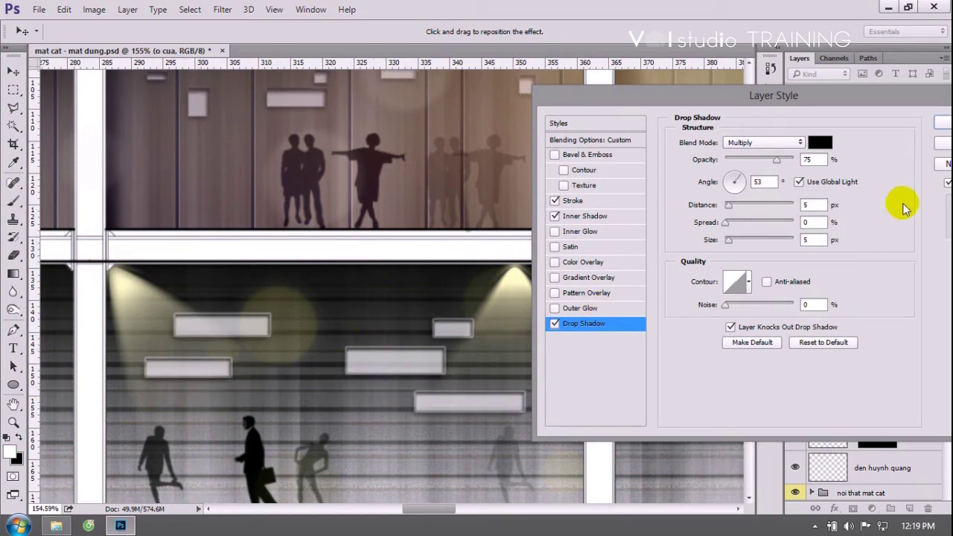
pyautogui.click(940, 122)
# Zoom in on the lit upper-floor interior and switch to the Pen tool in Path mode.
pyautogui.scroll(-3, 295, 368)
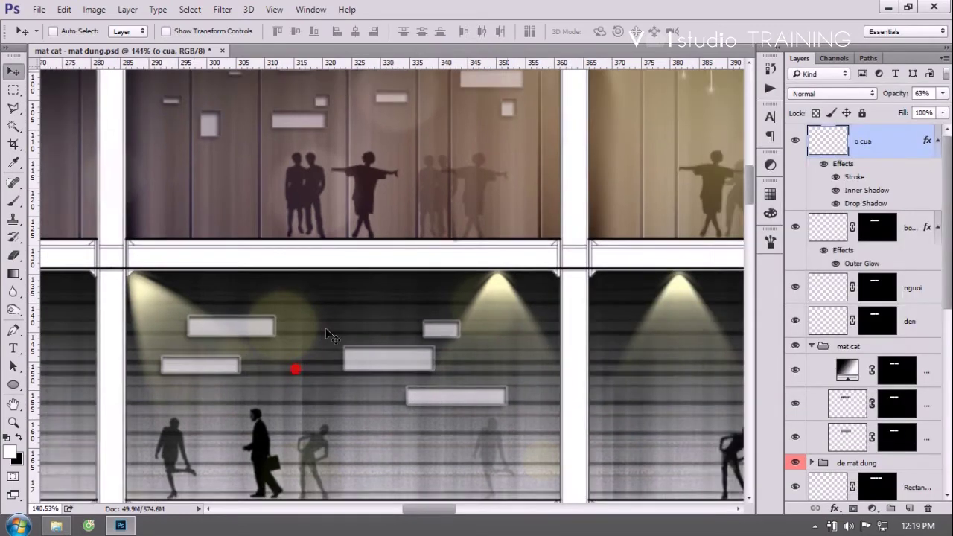
pyautogui.scroll(-3, 298, 366)
pyautogui.scroll(4, 273, 362)
pyautogui.scroll(1, 428, 347)
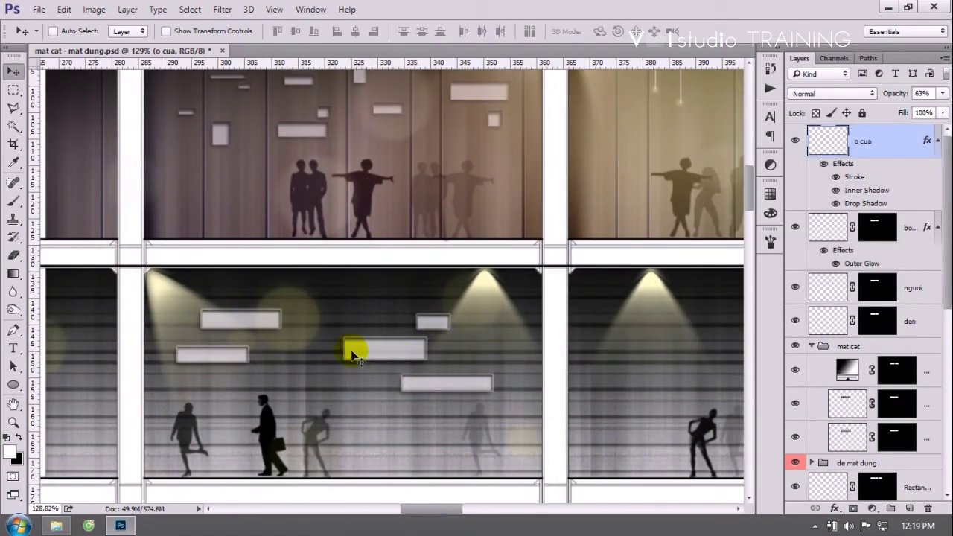
pyautogui.scroll(-1, 358, 355)
pyautogui.scroll(-2, 389, 351)
pyautogui.scroll(-1, 425, 353)
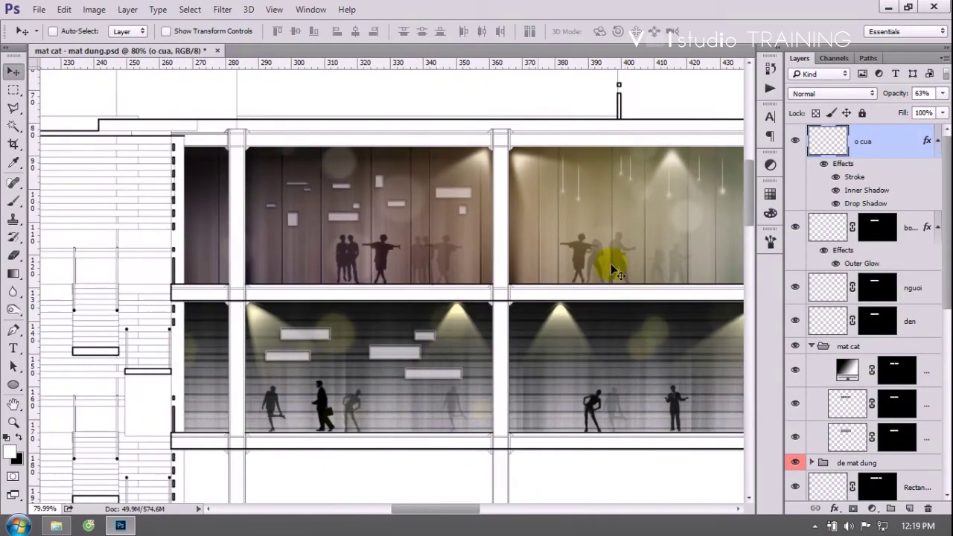
pyautogui.scroll(-1, 298, 336)
pyautogui.scroll(1, 315, 340)
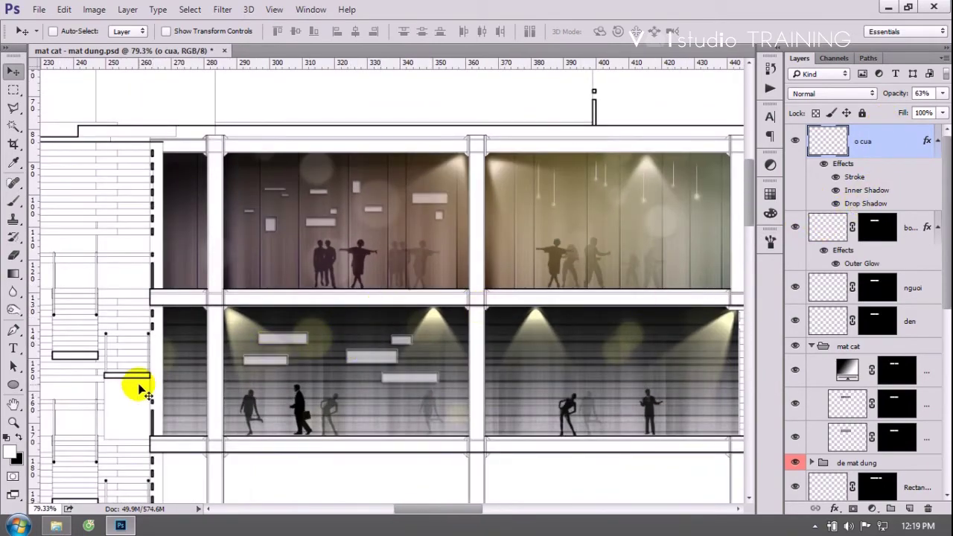
pyautogui.scroll(-1, 272, 343)
pyautogui.scroll(-1, 289, 348)
pyautogui.scroll(1, 521, 219)
pyautogui.scroll(-1, 525, 231)
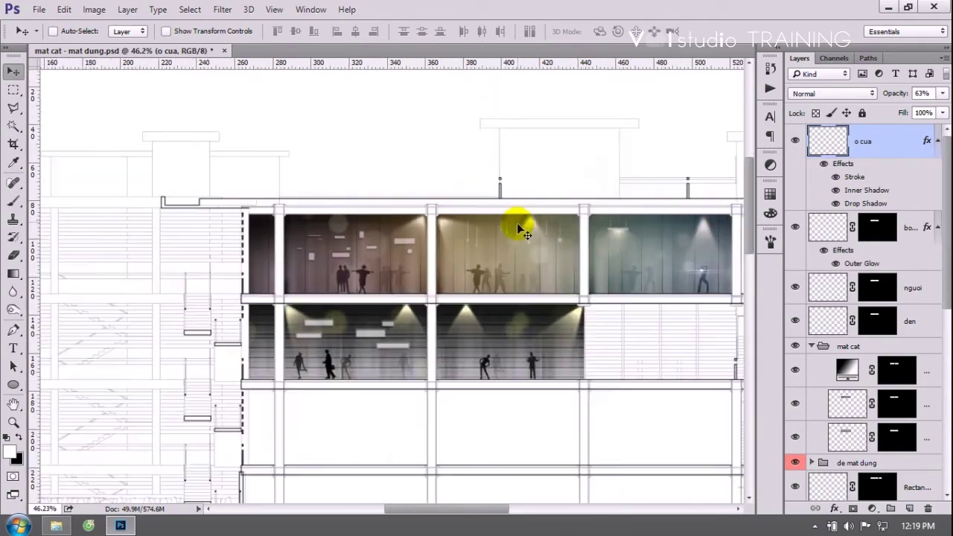
pyautogui.scroll(-1, 535, 256)
pyautogui.scroll(1, 533, 257)
pyautogui.scroll(2, 447, 223)
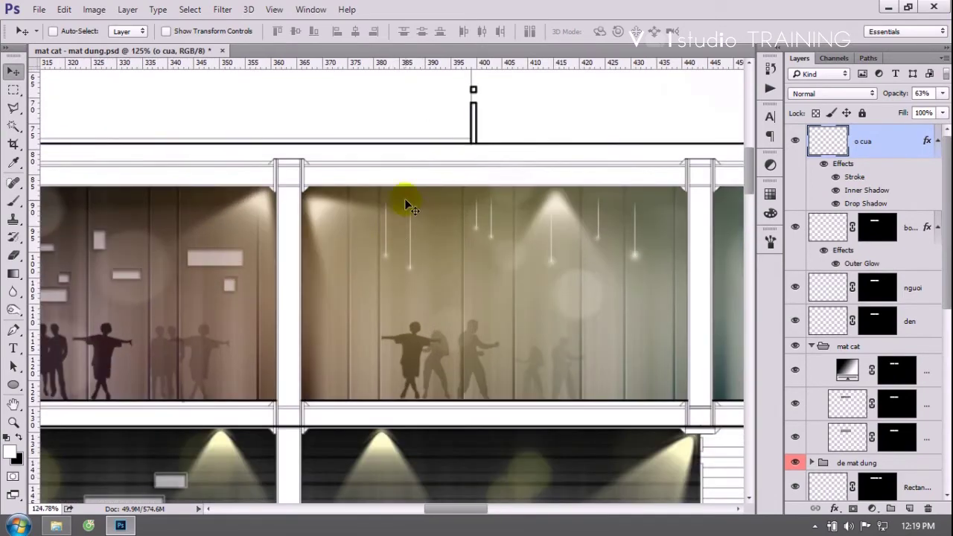
pyautogui.scroll(-1, 446, 238)
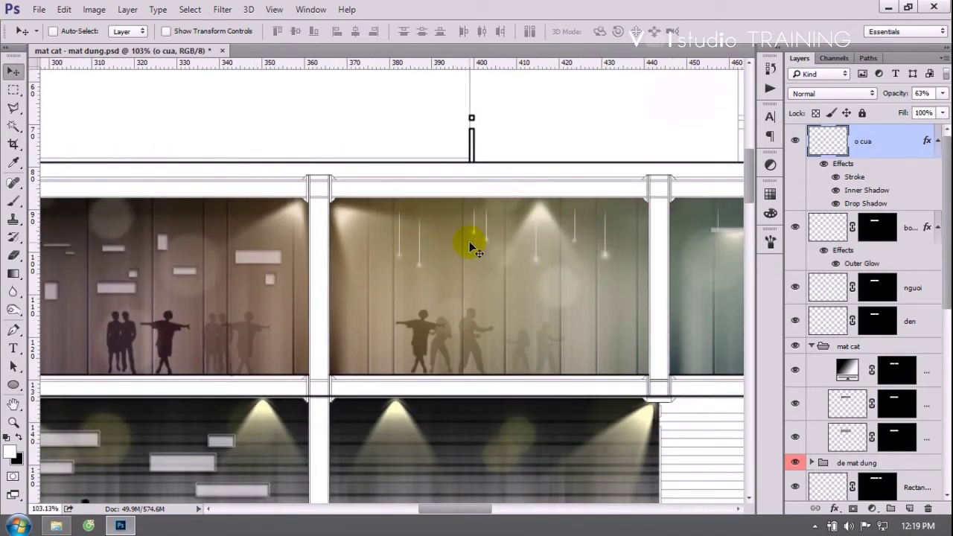
pyautogui.press('p')
pyautogui.scroll(-2, 456, 208)
pyautogui.scroll(-1, 446, 260)
pyautogui.scroll(2, 436, 313)
pyautogui.scroll(1, 447, 308)
pyautogui.scroll(-1, 457, 85)
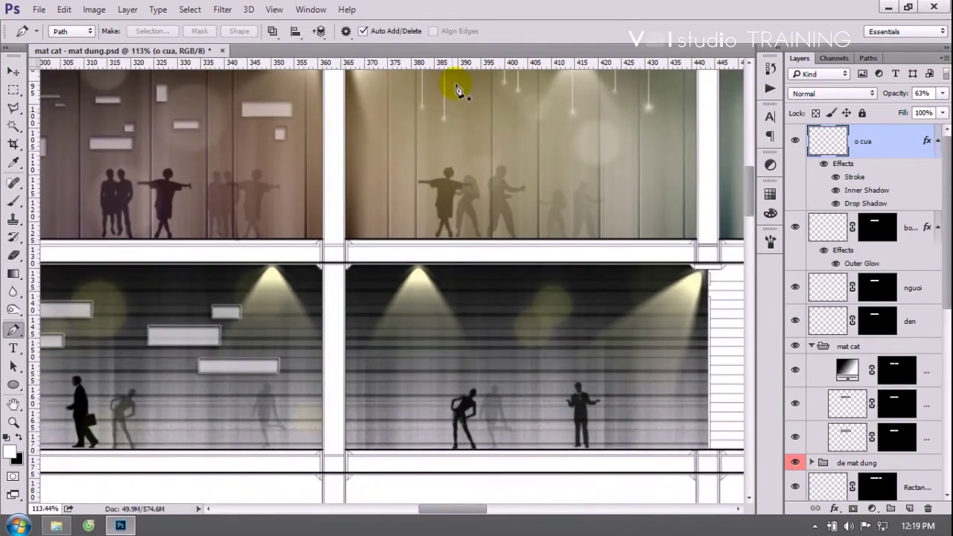
pyautogui.scroll(-1, 463, 75)
pyautogui.scroll(1, 483, 202)
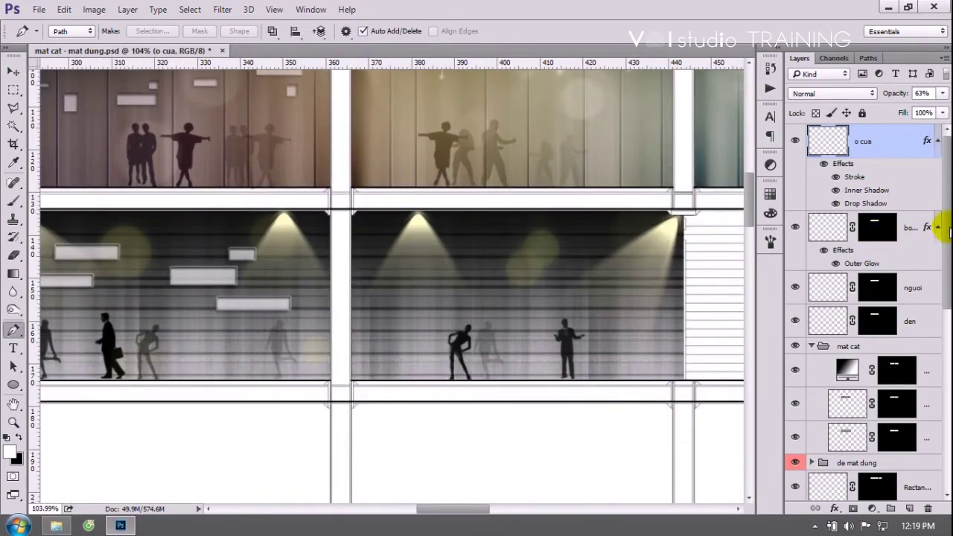
pyautogui.moveTo(749, 205); pyautogui.dragTo(750, 194)
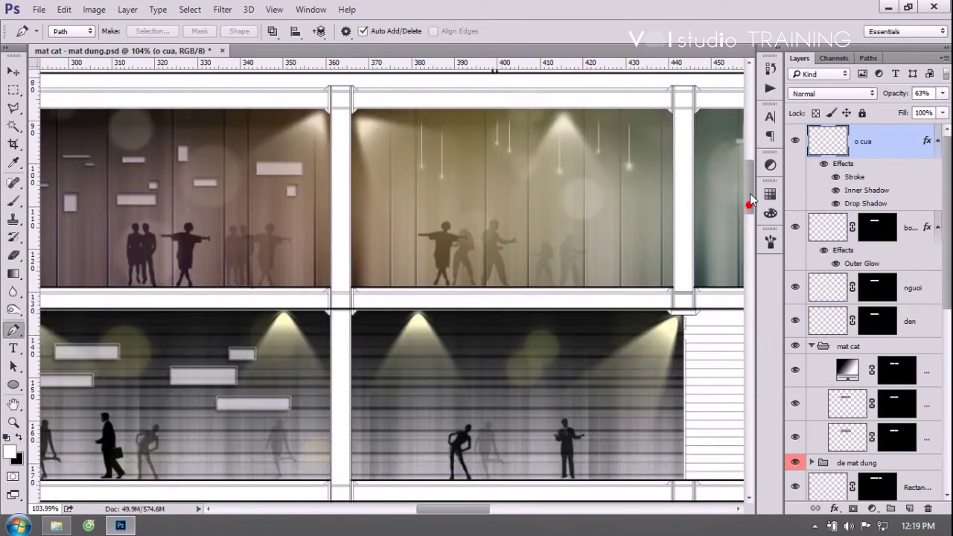
# Set the Pen tool to Shape mode, keeping the red stroke colour.
pyautogui.click(71, 31)
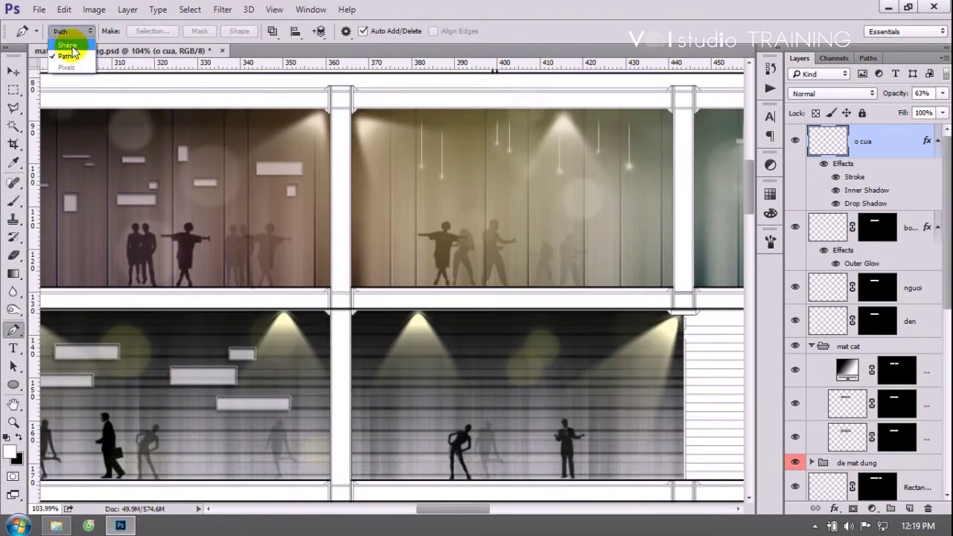
pyautogui.click(67, 45)
pyautogui.click(129, 32)
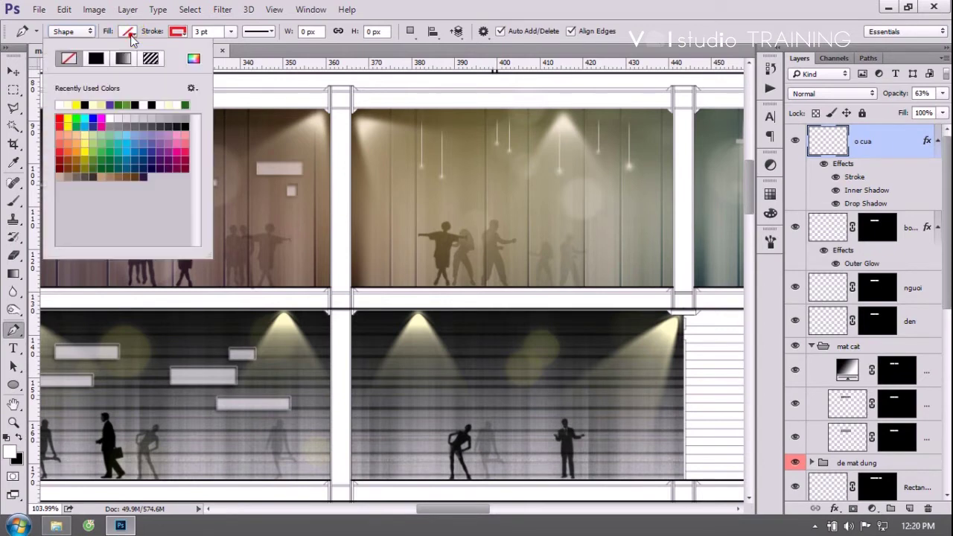
pyautogui.click(180, 33)
pyautogui.click(511, 18)
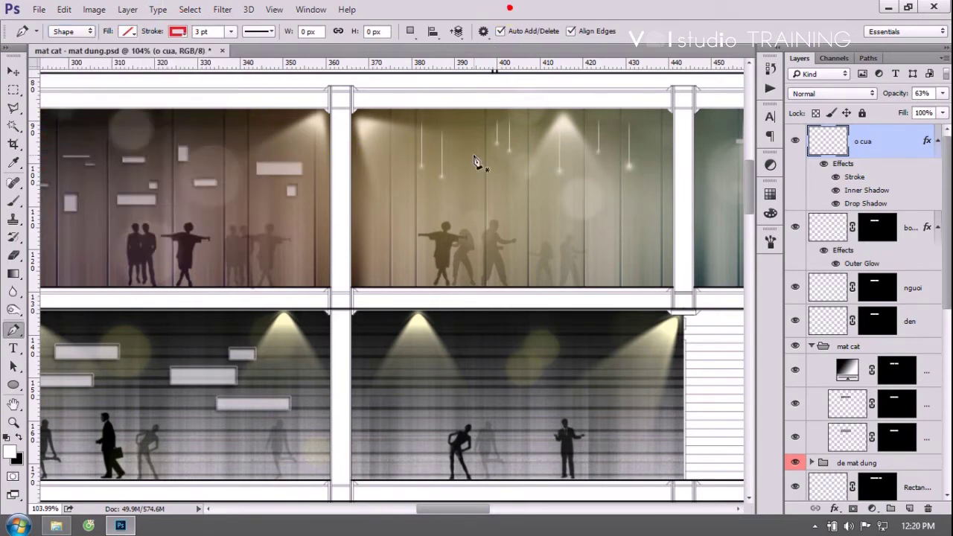
# Draw a closed trial triangle shape on the canvas.
pyautogui.click(454, 381)
pyautogui.click(412, 222)
pyautogui.click(608, 226)
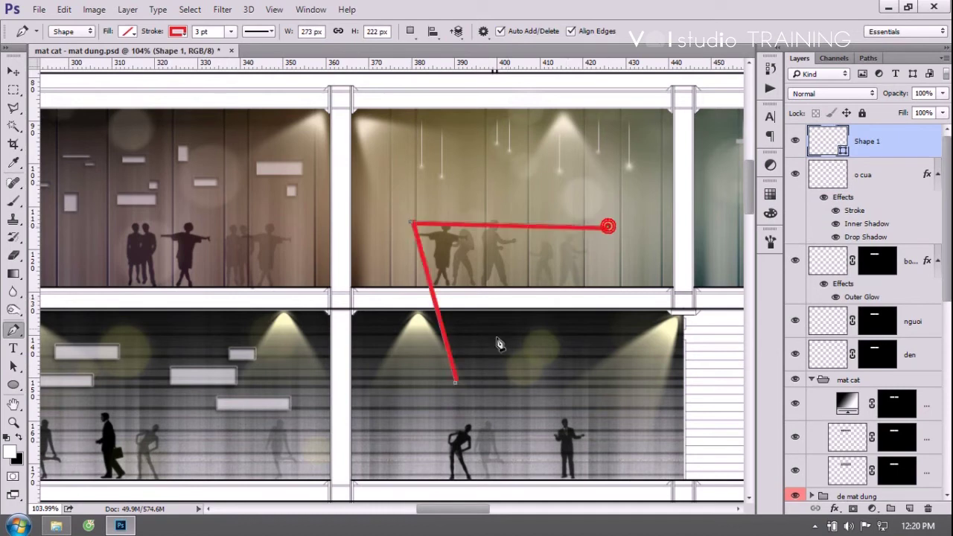
pyautogui.click(455, 381)
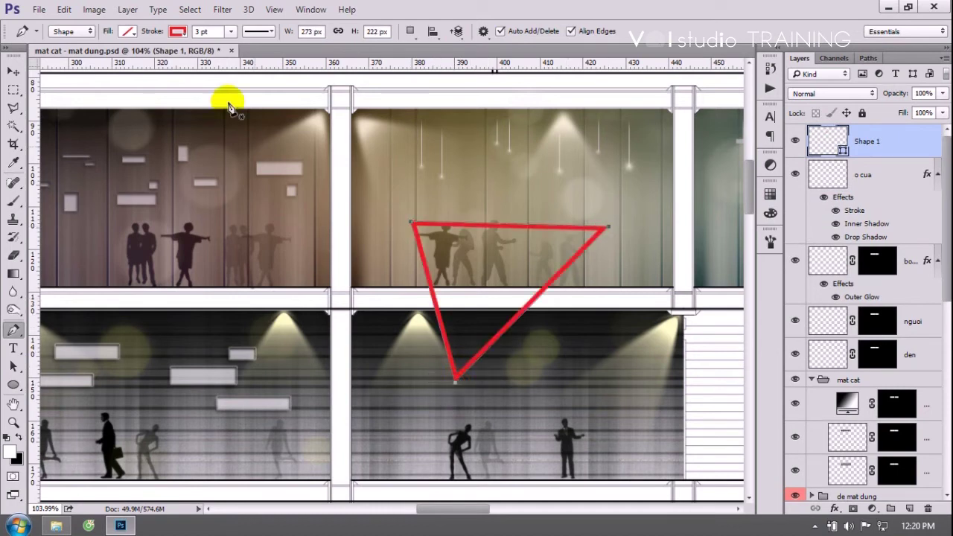
# Give the triangle a yellow fill, a dotted outline and a new stroke width.
pyautogui.click(123, 31)
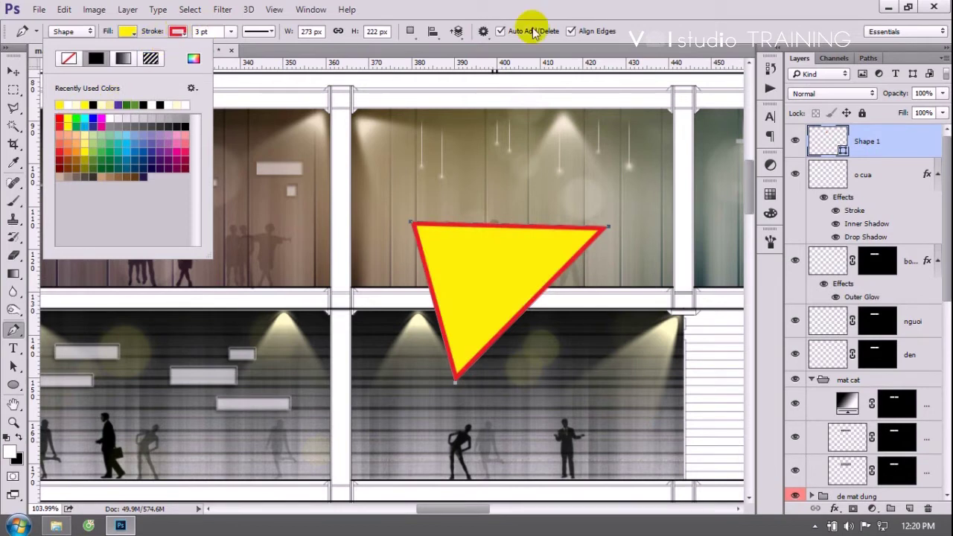
pyautogui.click(589, 8)
pyautogui.click(198, 31)
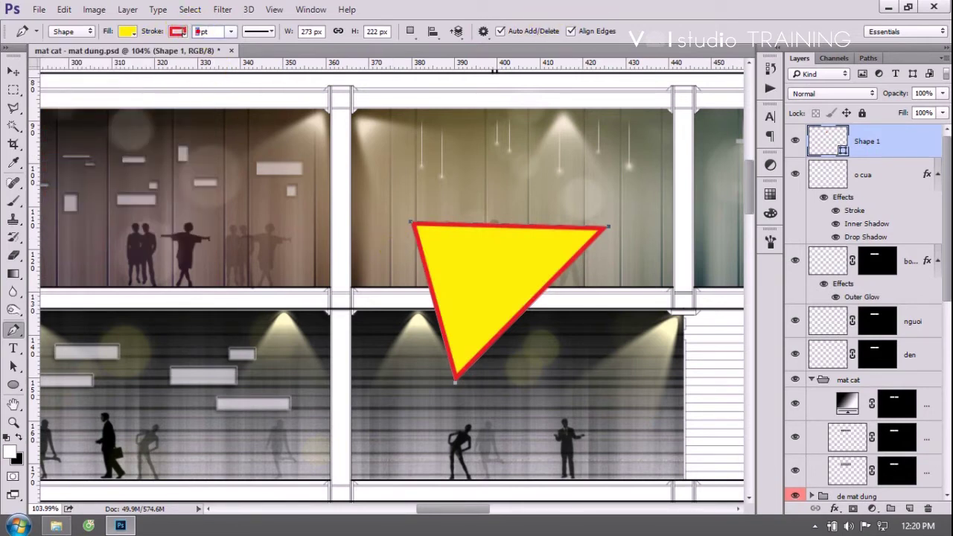
pyautogui.click(268, 31)
pyautogui.click(239, 99)
pyautogui.click(240, 118)
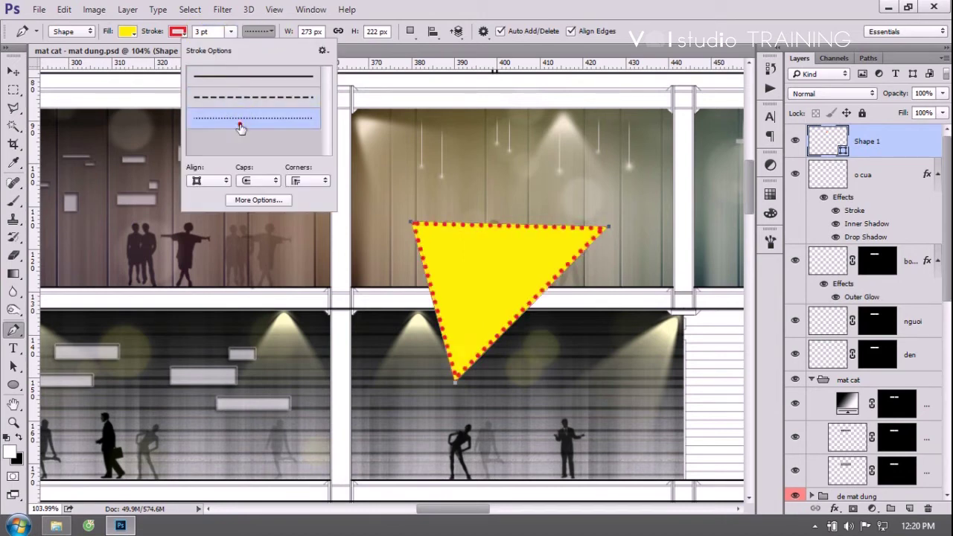
pyautogui.click(476, 8)
pyautogui.doubleClick(198, 31)
pyautogui.write('2')
pyautogui.click(179, 32)
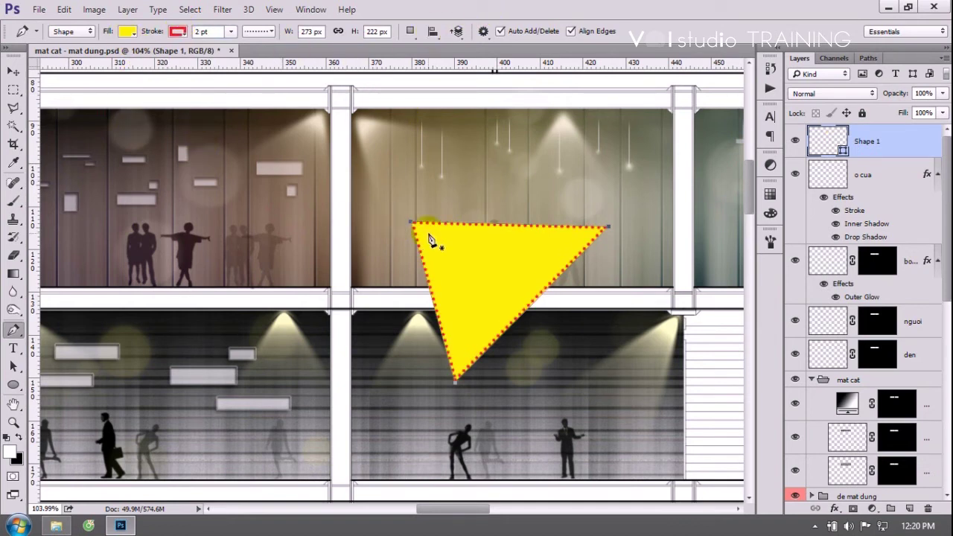
# Delete the trial triangle's Shape 1 layer and return to the Pen tool.
pyautogui.press('v')
pyautogui.scroll(-2, 434, 241)
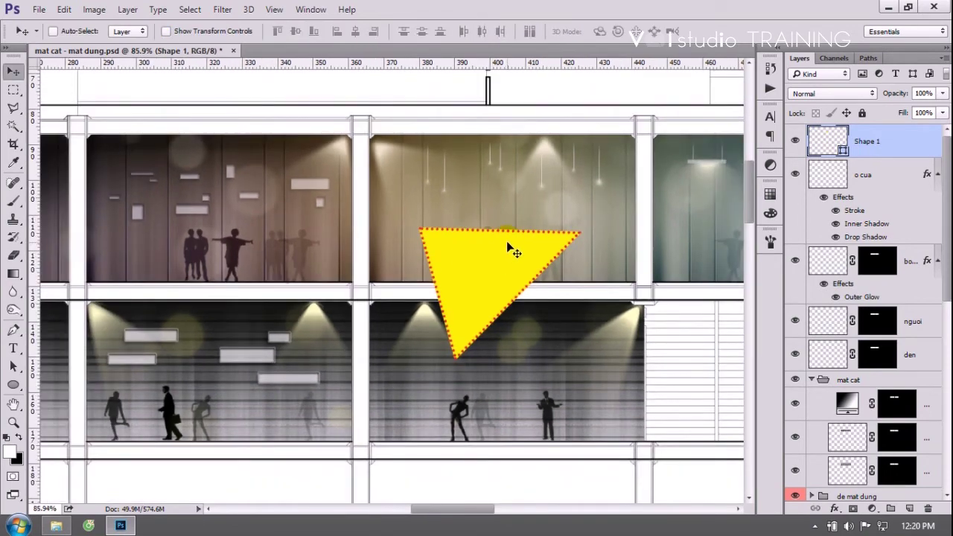
pyautogui.press('Delete')
pyautogui.scroll(-1, 450, 338)
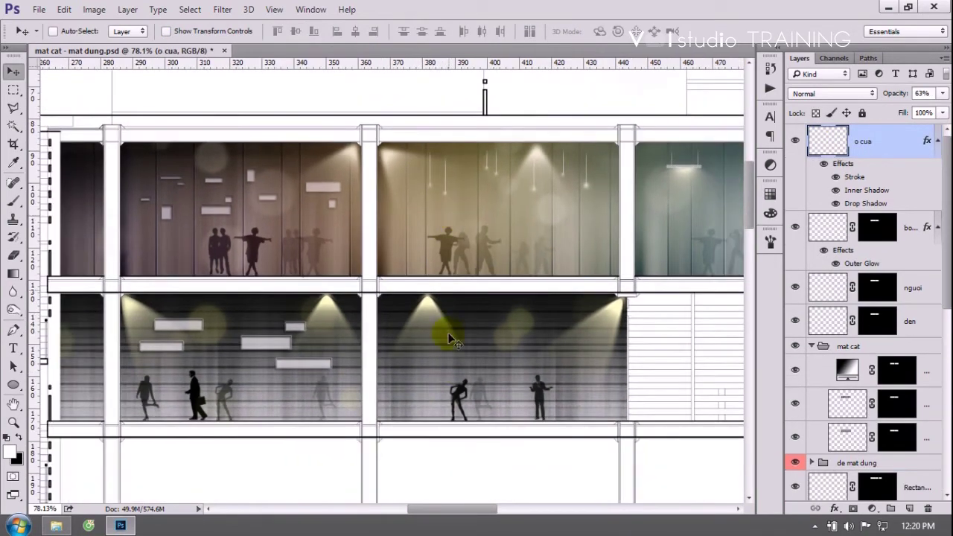
pyautogui.scroll(2, 450, 339)
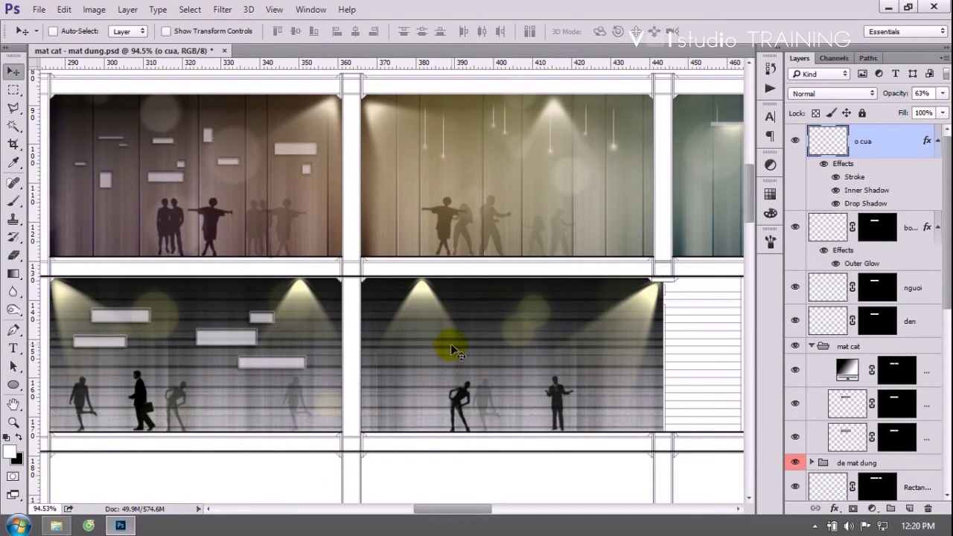
pyautogui.press('p')
pyautogui.scroll(1, 457, 290)
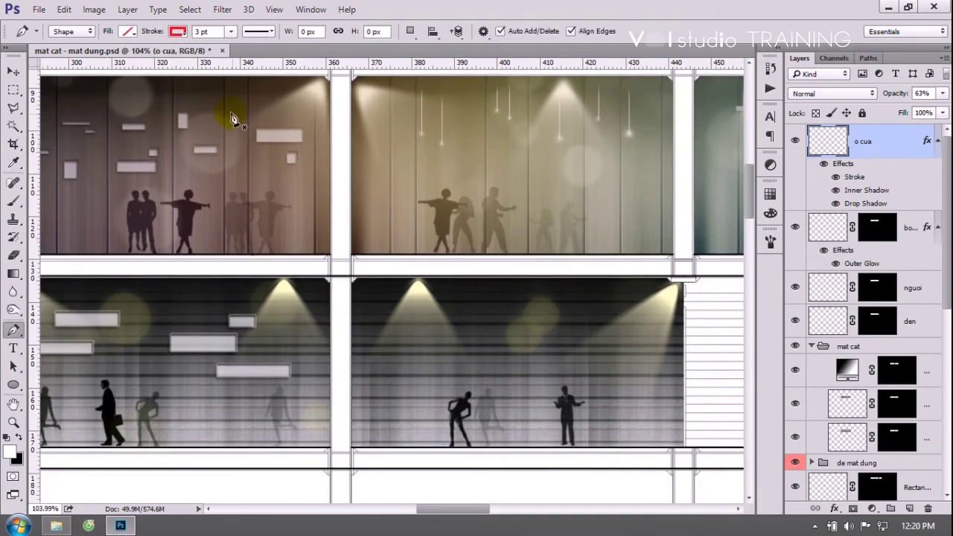
# Change the pen shape stroke to solid white at 2 pt, keeping no fill.
pyautogui.click(179, 31)
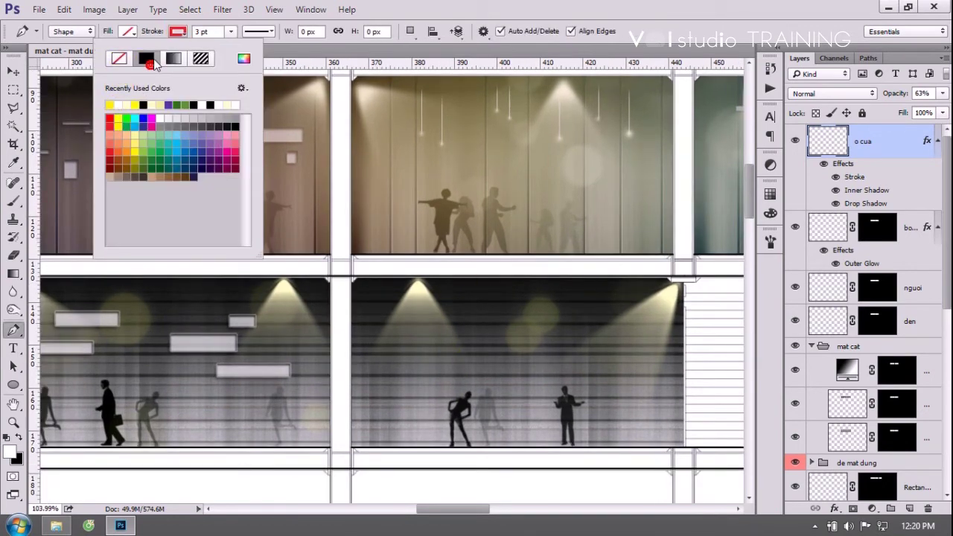
pyautogui.click(174, 60)
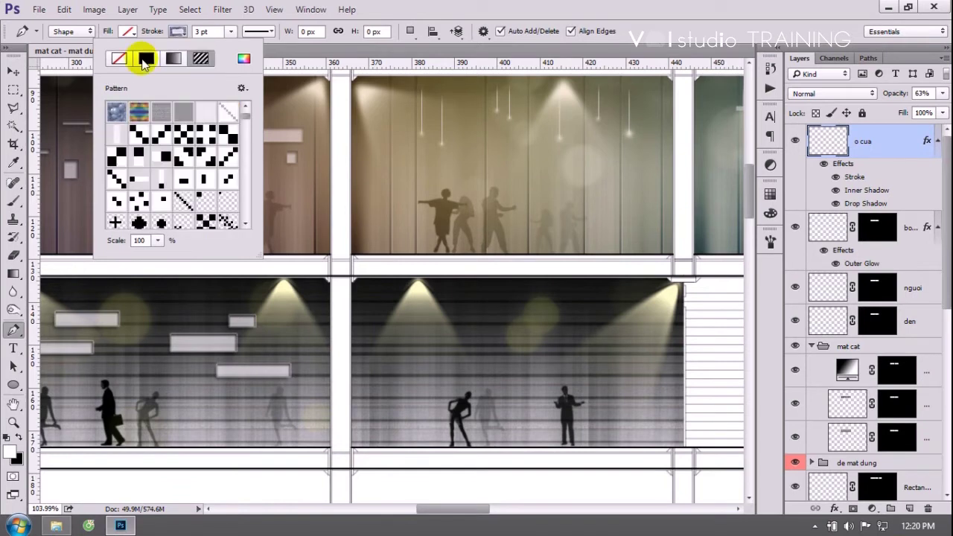
pyautogui.click(144, 59)
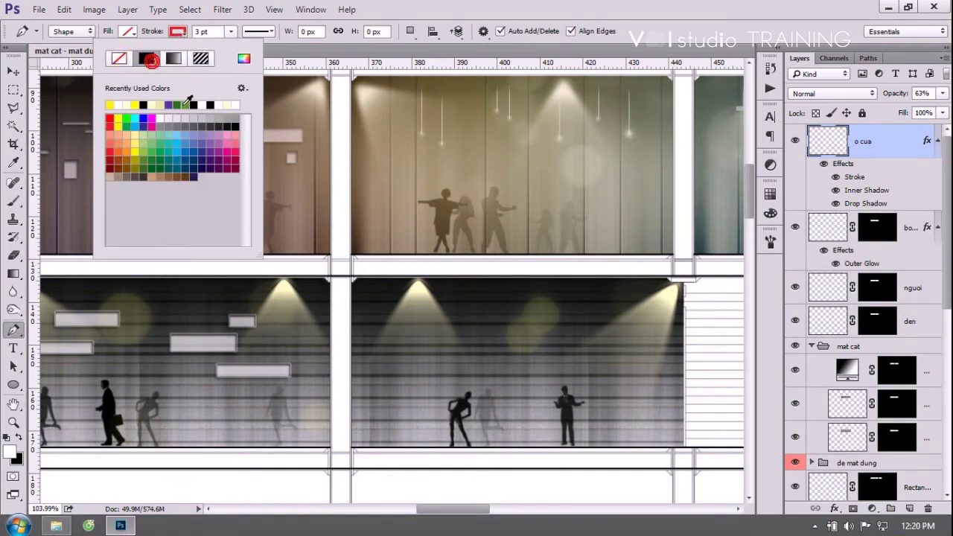
pyautogui.click(123, 104)
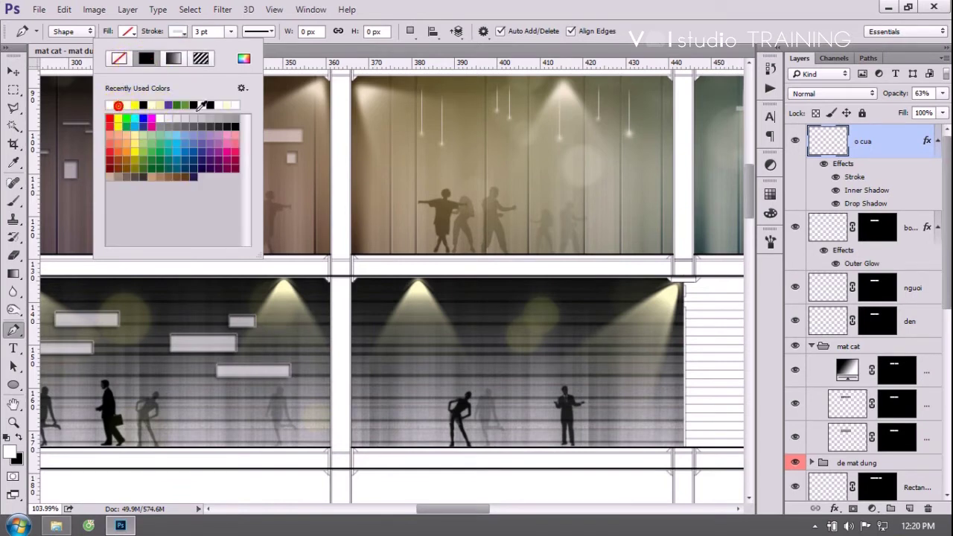
pyautogui.click(447, 7)
pyautogui.doubleClick(198, 32)
pyautogui.write('2')
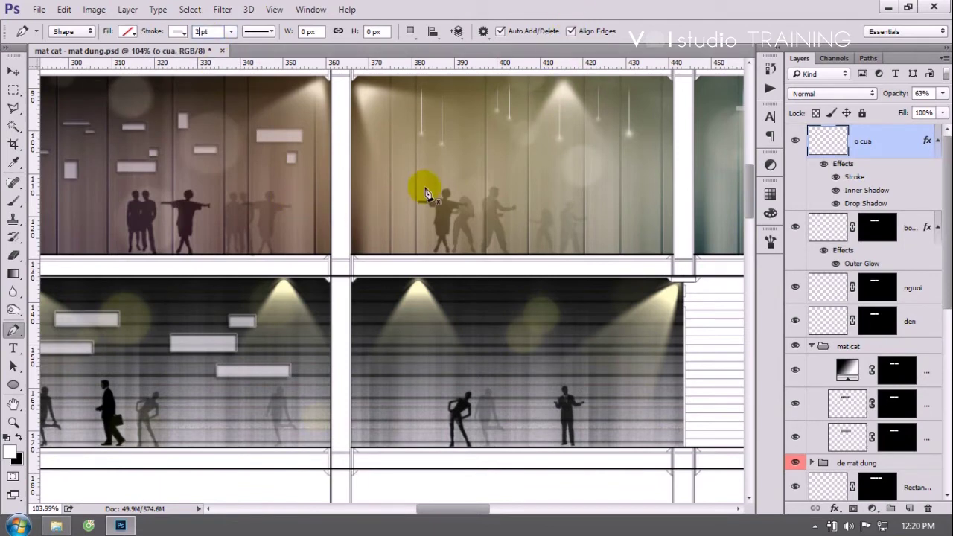
pyautogui.scroll(2, 461, 290)
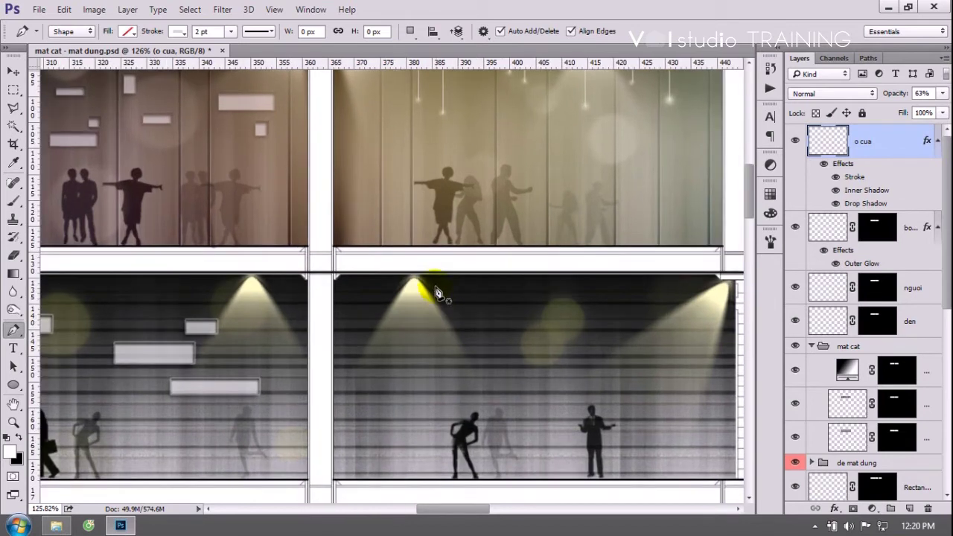
# Draw a vertical white line down from the lower-floor ceiling and thin its stroke to 1.5.
pyautogui.click(454, 267)
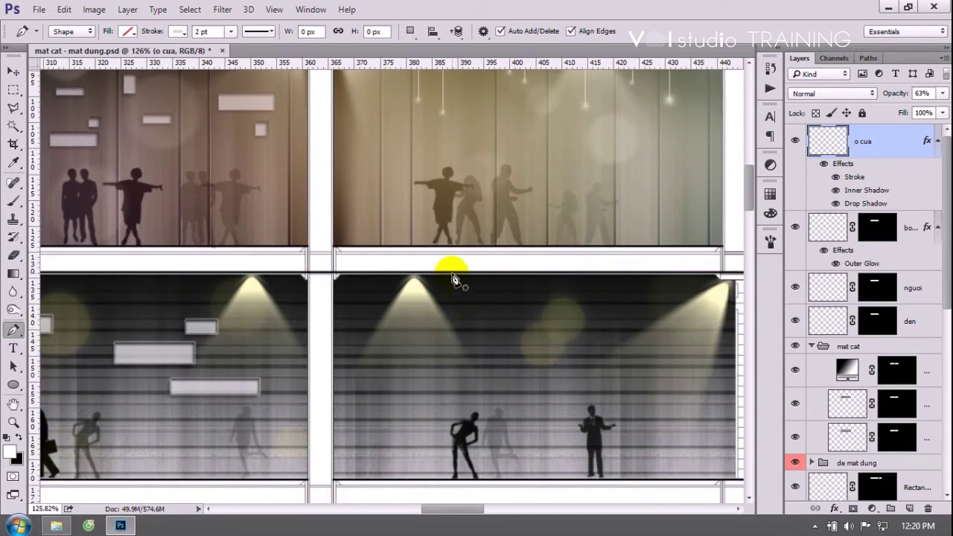
pyautogui.click(453, 269)
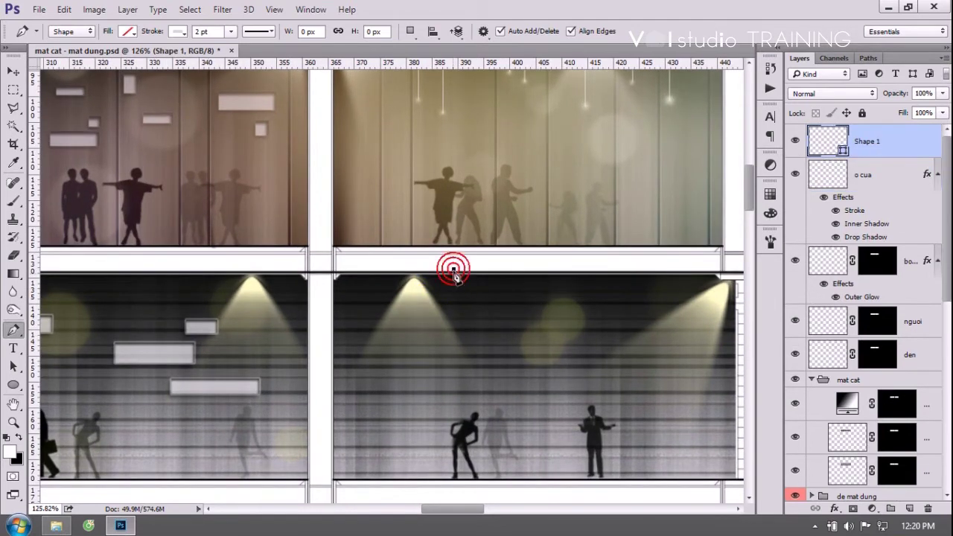
pyautogui.click(452, 339)
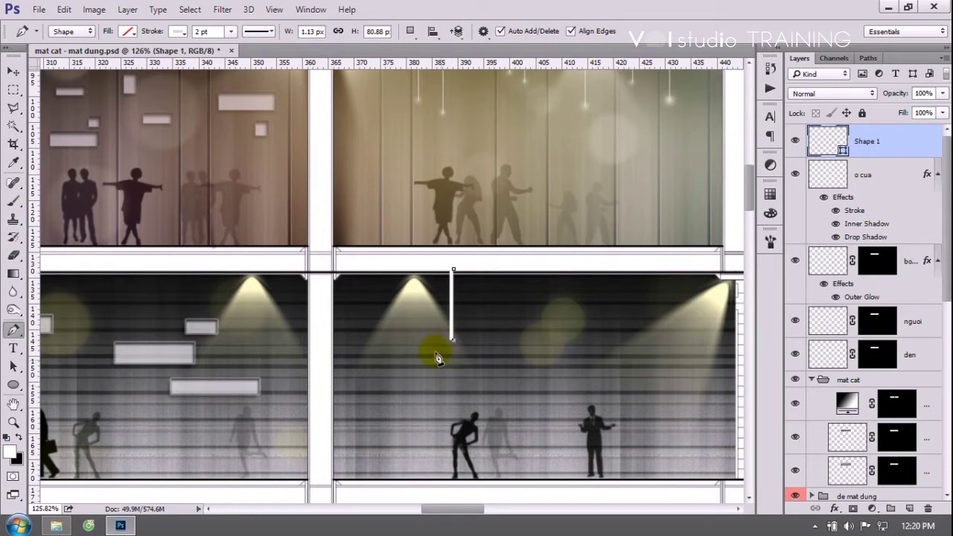
pyautogui.click(198, 32)
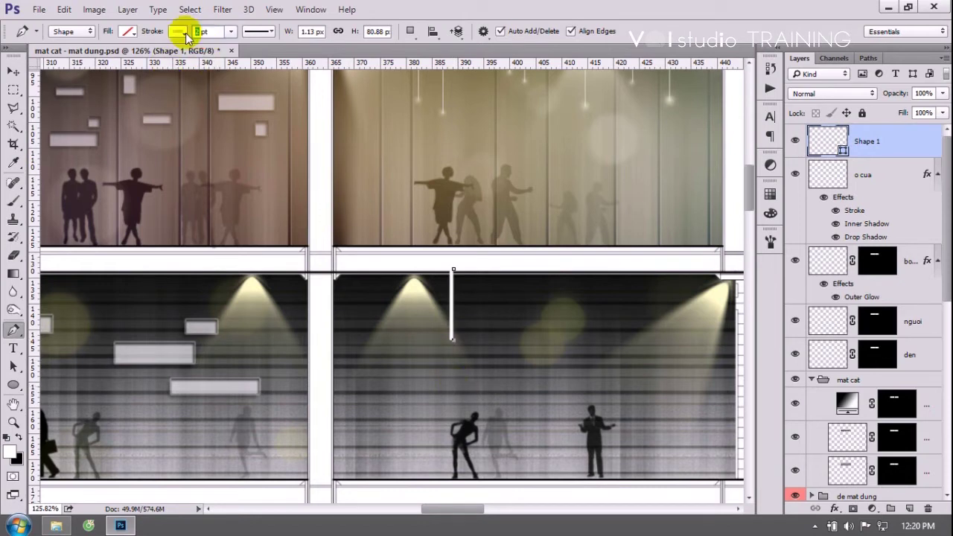
pyautogui.write('1.5')
pyautogui.press('Return')
pyautogui.doubleClick(202, 32)
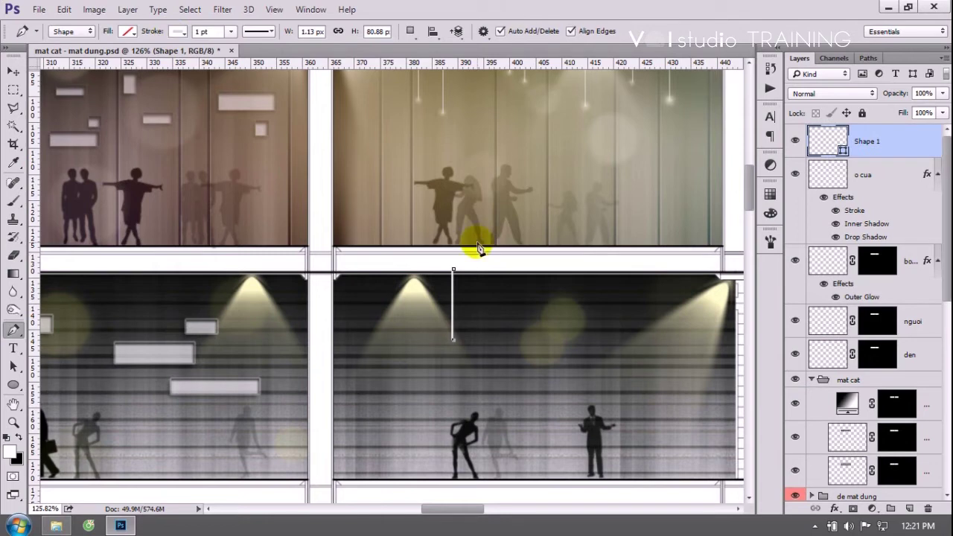
pyautogui.press('v')
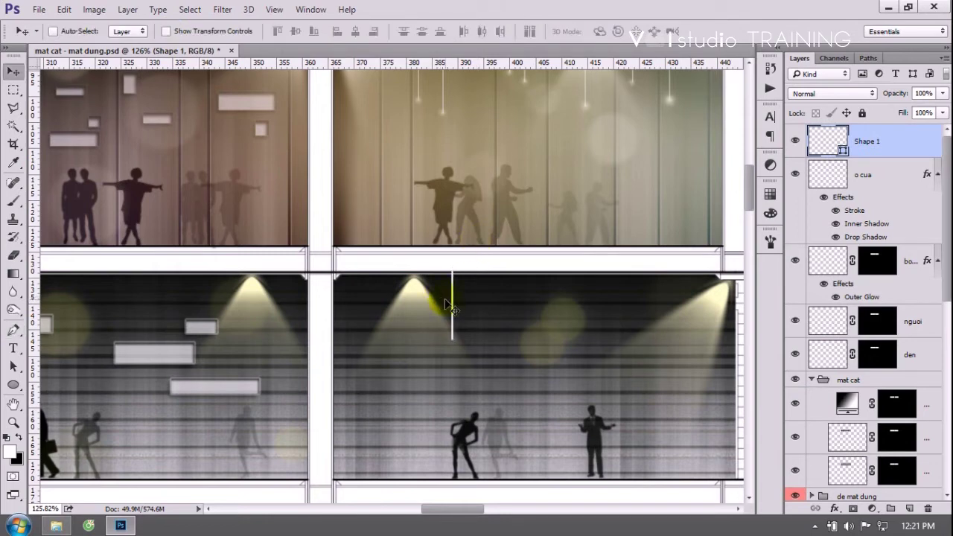
# Alt-drag copies of the pendant line rightward across the lower-floor ceiling.
pyautogui.moveTo(454, 301)
pyautogui.keyDown('alt'); pyautogui.mouseDown()
pyautogui.moveTo(482, 326)
pyautogui.moveTo(592, 319)
pyautogui.mouseUp(); pyautogui.keyUp('alt')
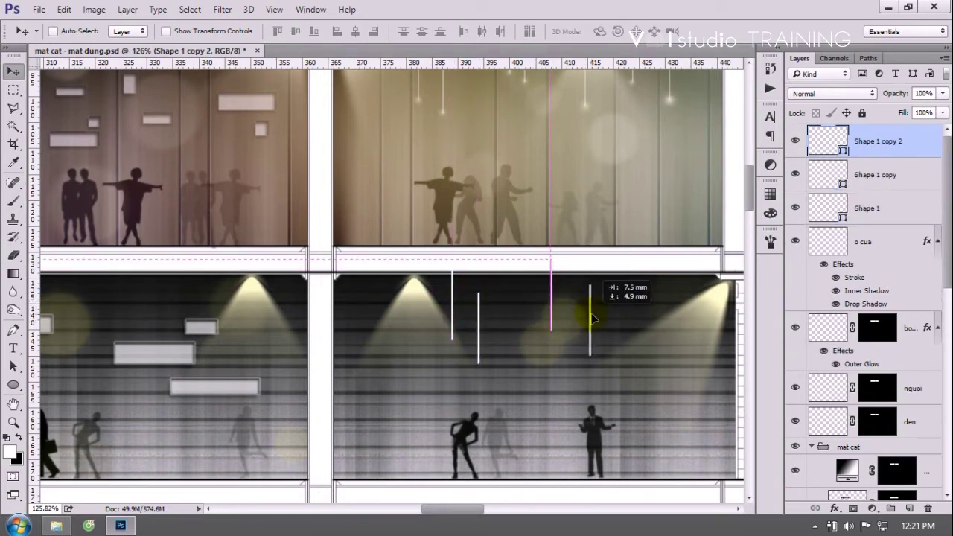
pyautogui.moveTo(589, 319)
pyautogui.keyDown('alt'); pyautogui.mouseDown()
pyautogui.moveTo(646, 294)
pyautogui.moveTo(680, 297)
pyautogui.moveTo(669, 303)
pyautogui.moveTo(668, 285)
pyautogui.mouseUp(); pyautogui.keyUp('alt')
pyautogui.scroll(3, 492, 340)
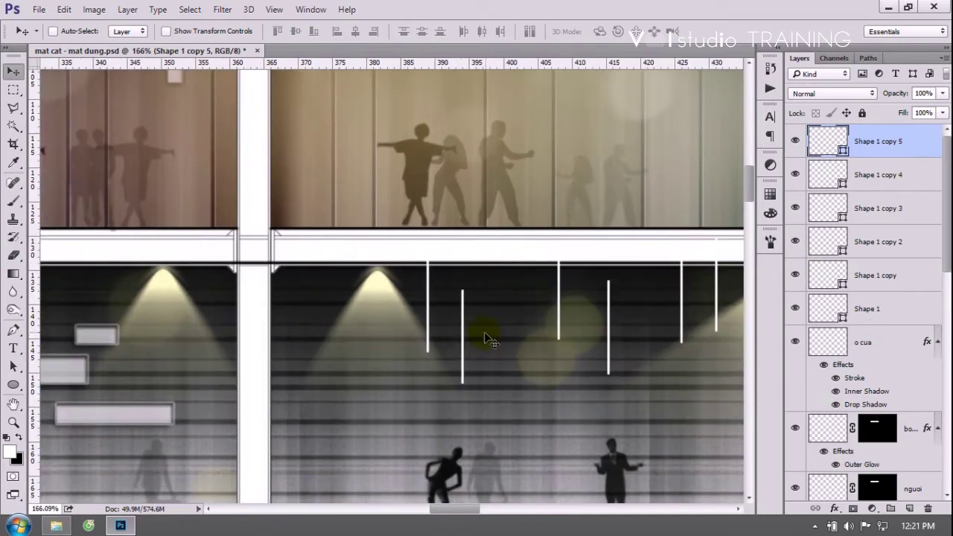
pyautogui.keyDown('ctrl'); pyautogui.click(468, 338); pyautogui.keyUp('ctrl')
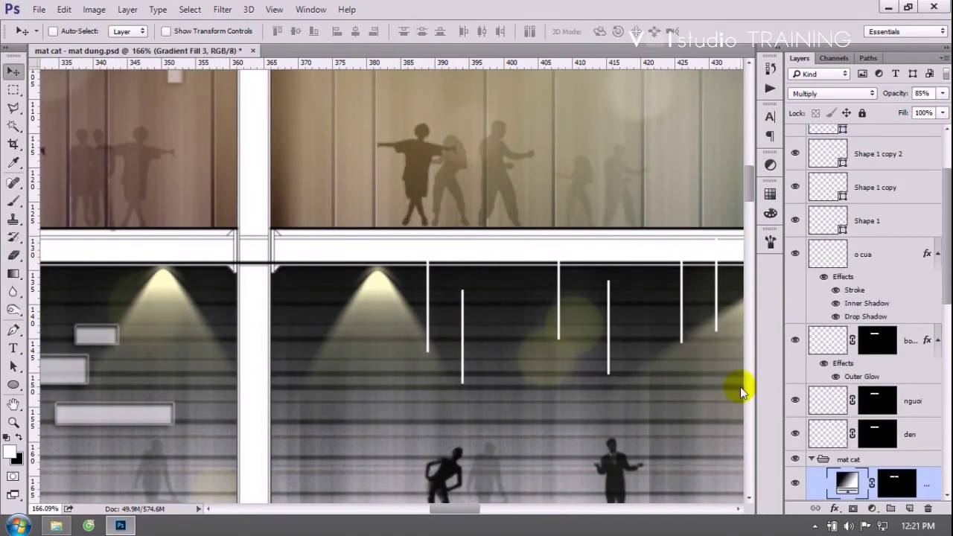
pyautogui.rightClick(464, 317)
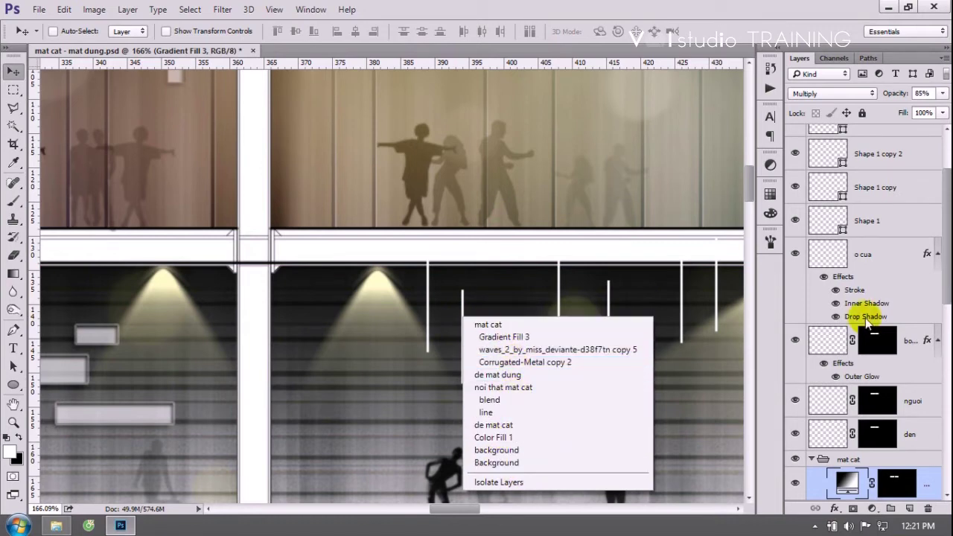
pyautogui.click(947, 257)
pyautogui.moveTo(948, 257); pyautogui.dragTo(949, 153)
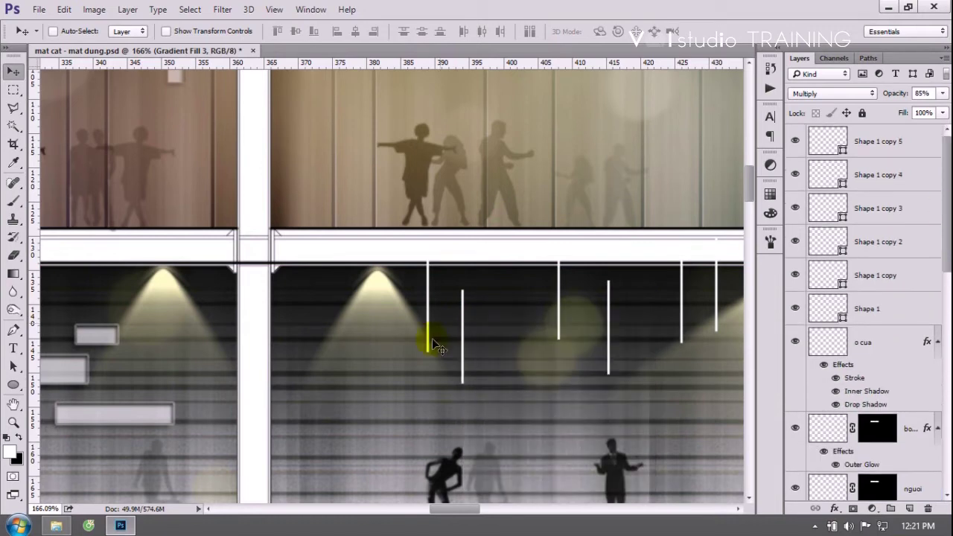
pyautogui.rightClick(462, 329)
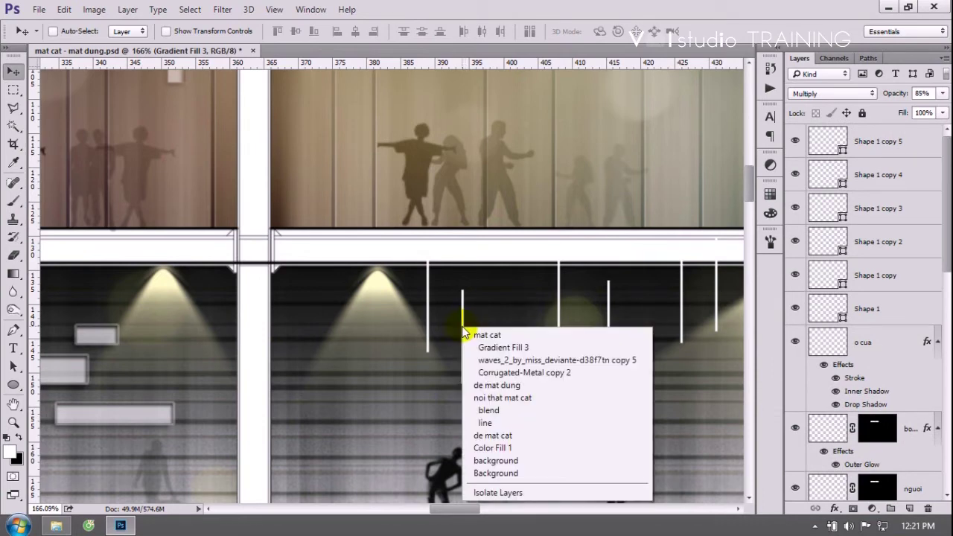
pyautogui.click(876, 212)
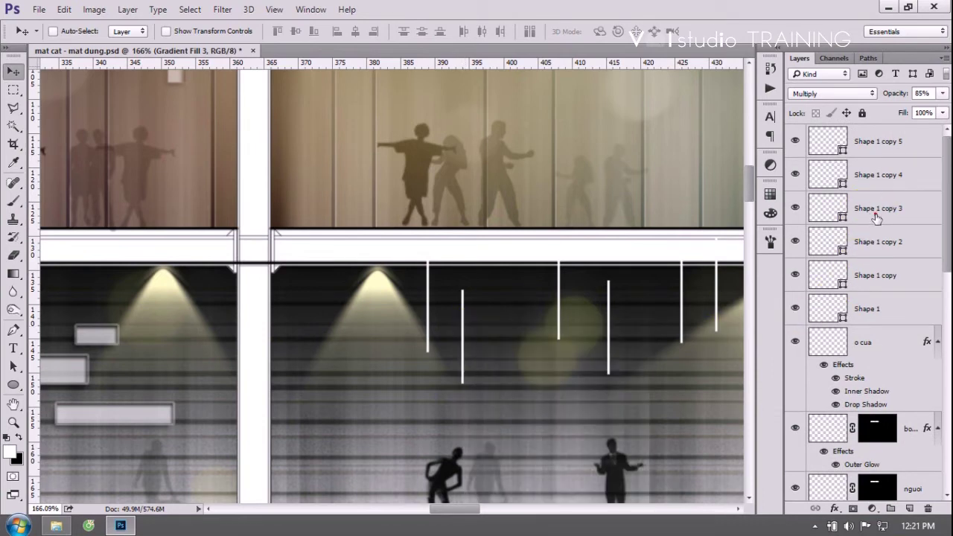
pyautogui.click(795, 241)
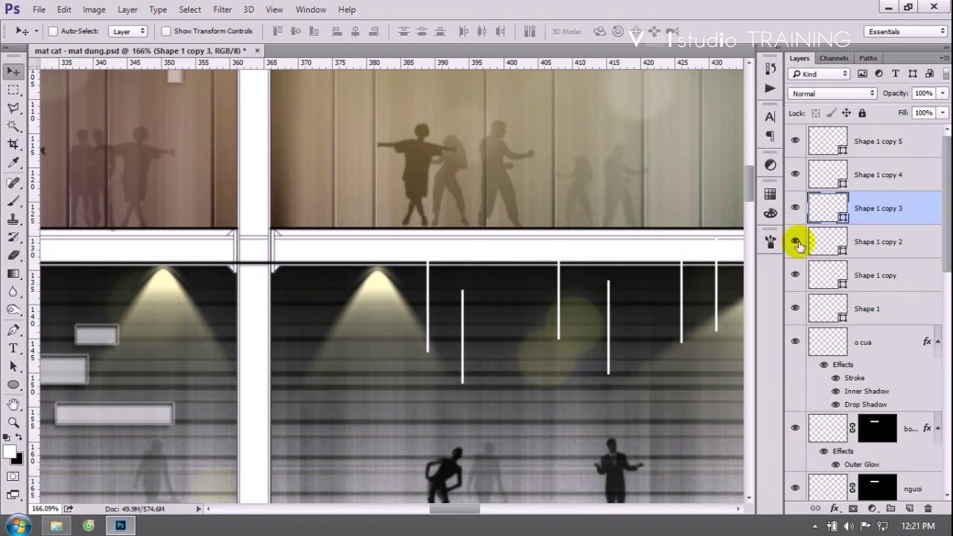
pyautogui.click(796, 241)
pyautogui.doubleClick(795, 275)
pyautogui.click(872, 275)
pyautogui.press('p')
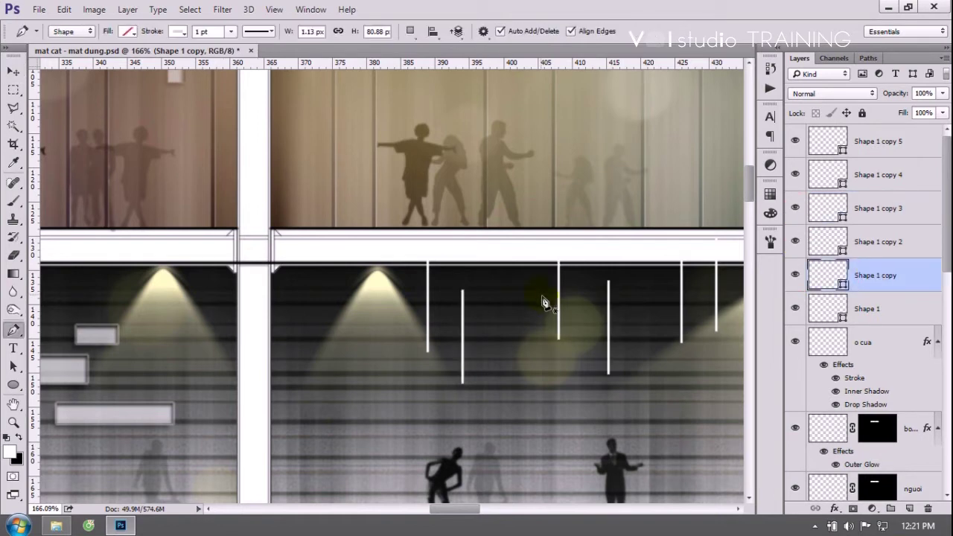
pyautogui.click(201, 31)
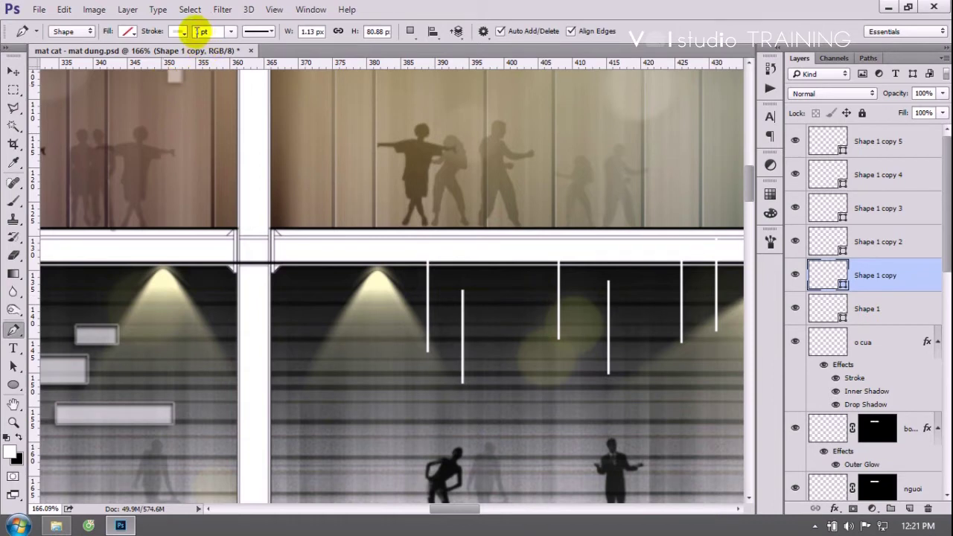
pyautogui.click(457, 296)
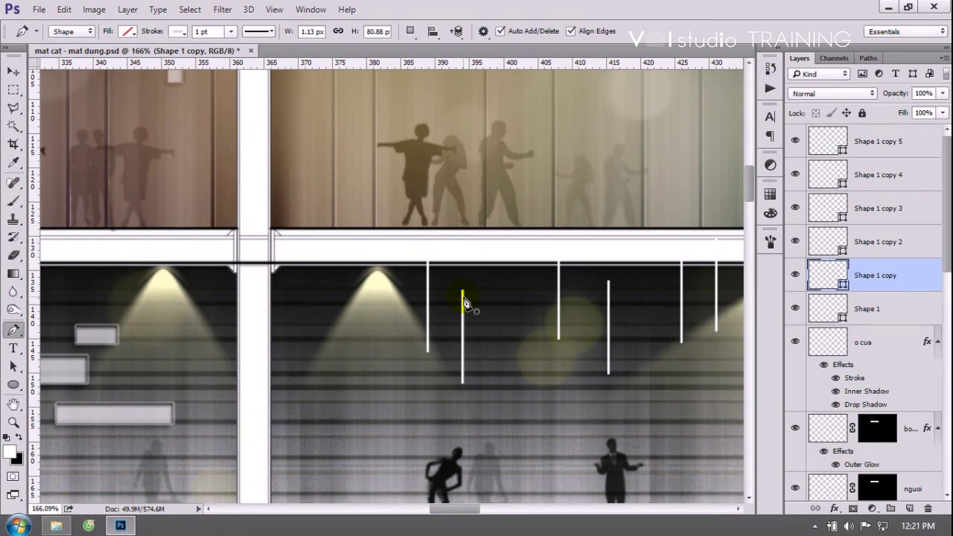
pyautogui.hotkey('ctrl', 't')
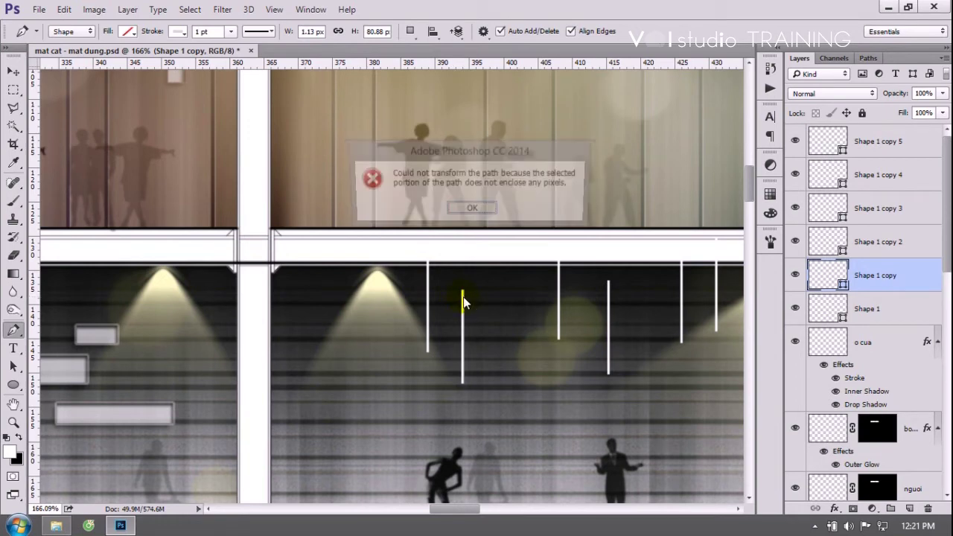
pyautogui.click(473, 208)
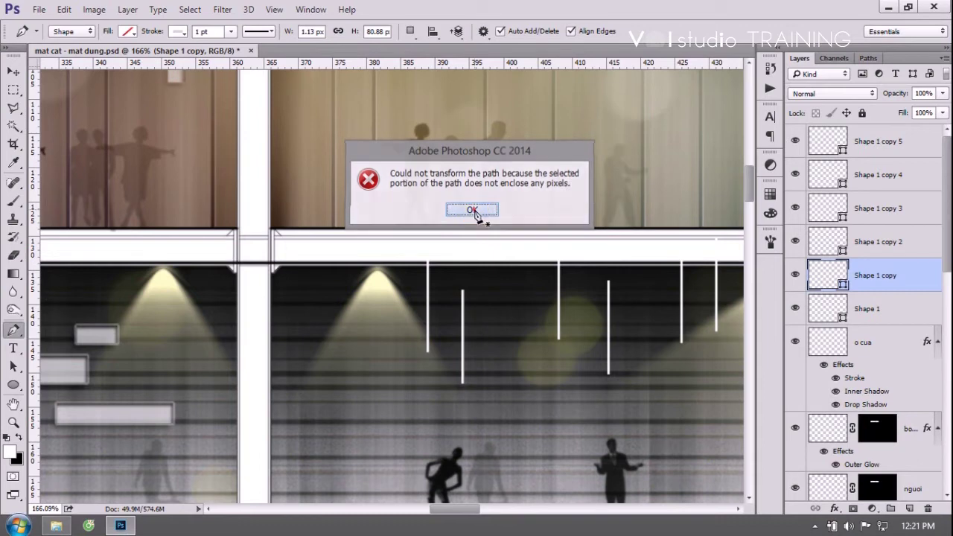
pyautogui.press('v')
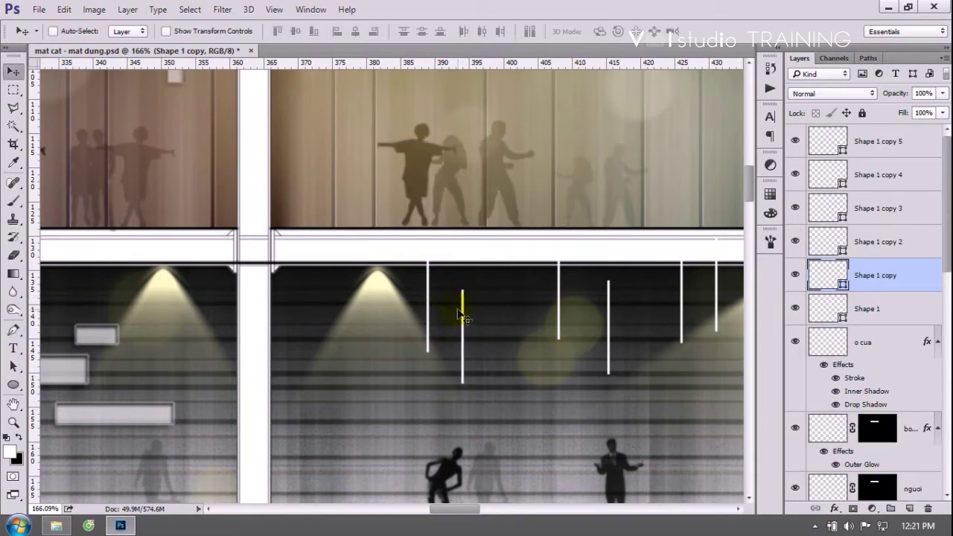
pyautogui.press('p')
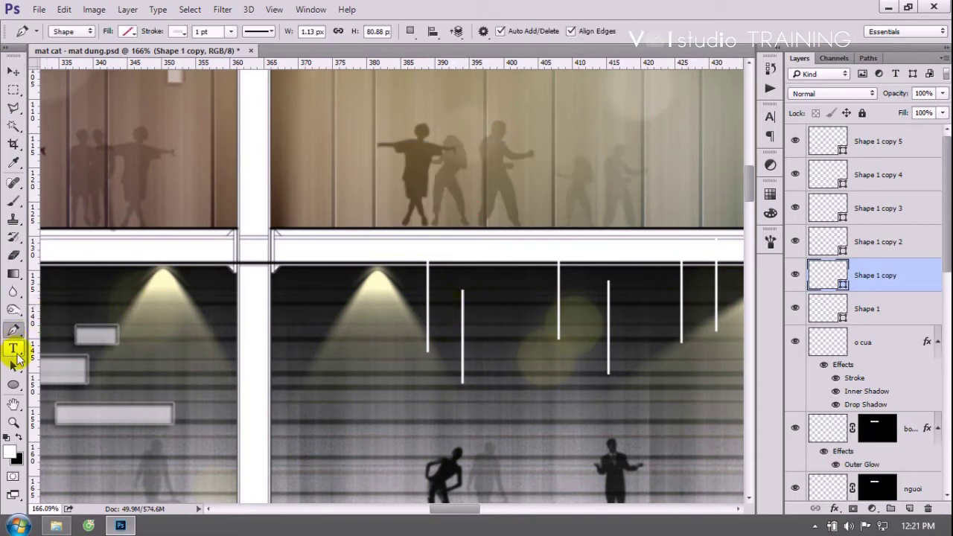
# Move the second line's top anchor up to the ceiling beam.
pyautogui.click(463, 306)
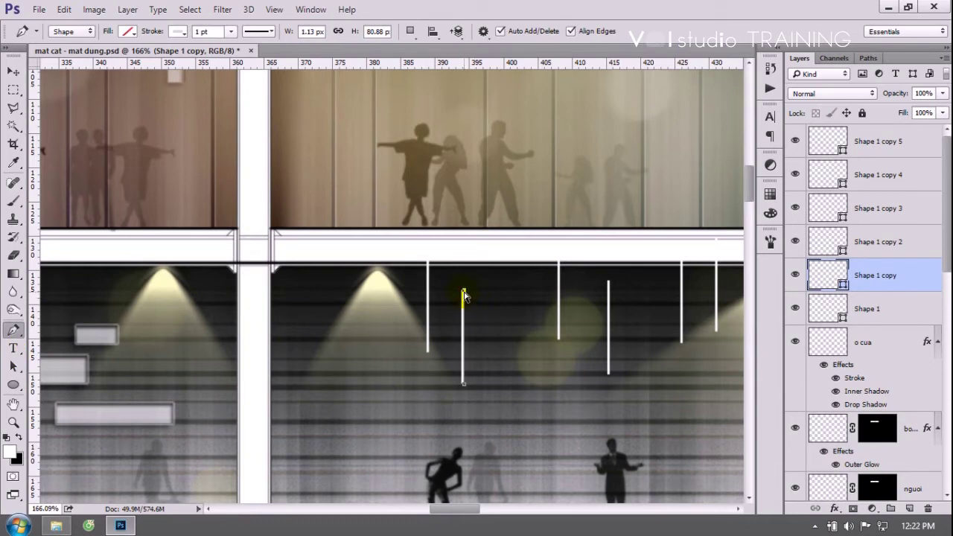
pyautogui.click(463, 291)
pyautogui.click(464, 265)
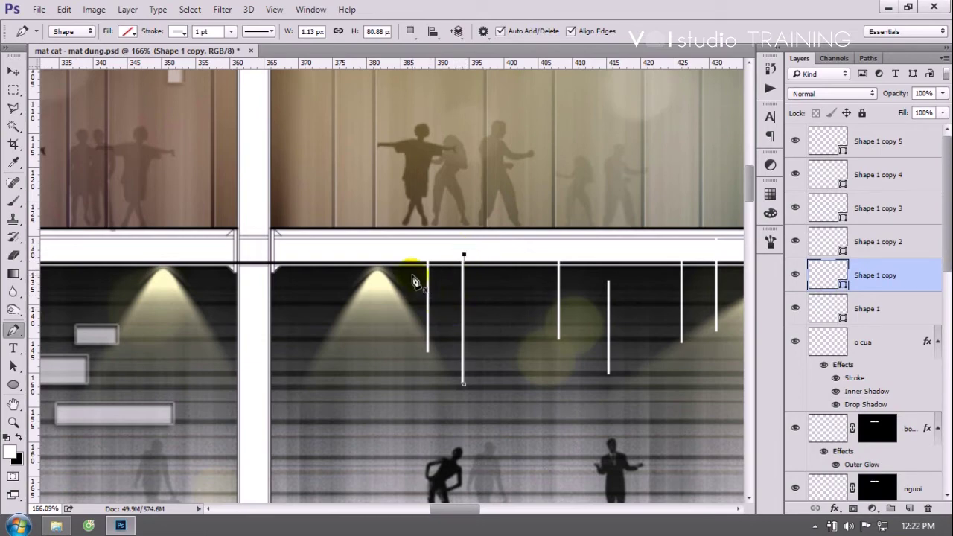
pyautogui.scroll(3, 573, 308)
# Drag the top of the Shape 1 copy 3 line up to meet the ceiling.
pyautogui.click(886, 279)
pyautogui.click(871, 212)
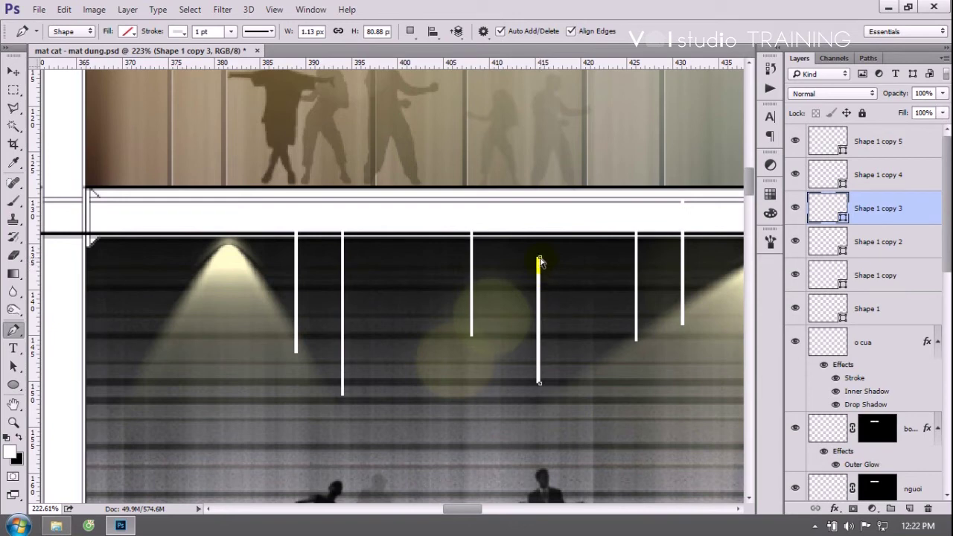
pyautogui.moveTo(542, 257)
pyautogui.mouseDown()
pyautogui.moveTo(549, 243)
pyautogui.moveTo(539, 222)
pyautogui.mouseUp()
pyautogui.scroll(-1, 393, 291)
pyautogui.press('v')
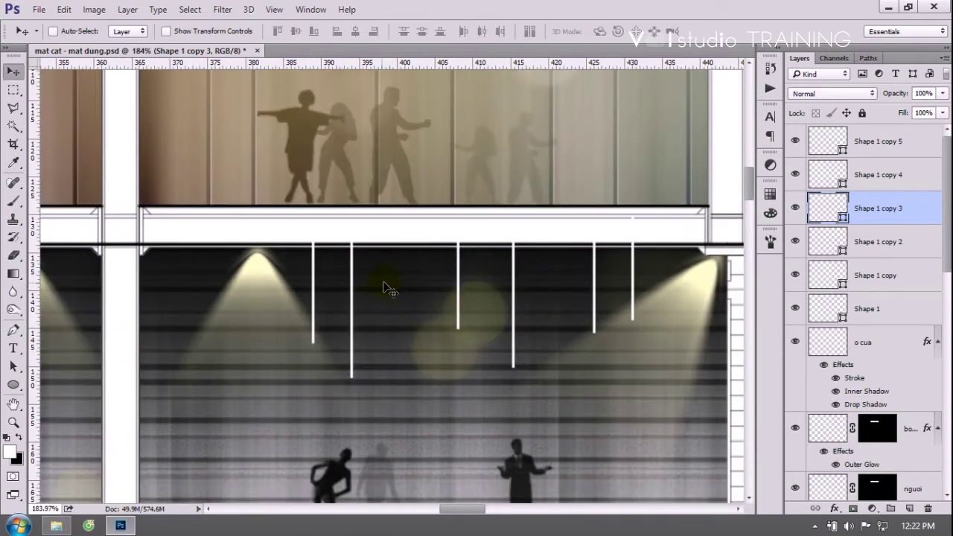
pyautogui.scroll(-1, 387, 283)
pyautogui.scroll(-1, 405, 298)
pyautogui.scroll(1, 406, 301)
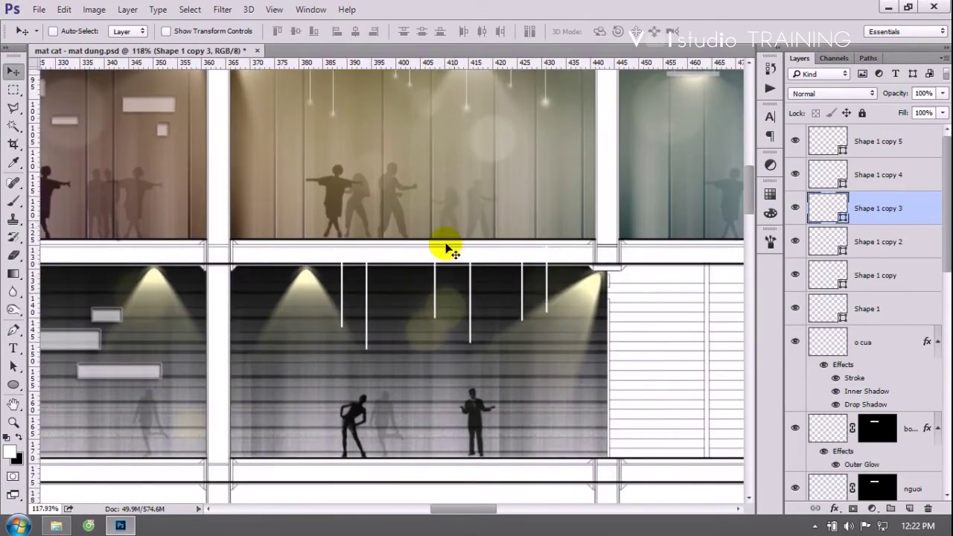
# Select Shape 1 through Shape 1 copy 5 and convert them to a smart object.
pyautogui.click(911, 215)
pyautogui.click(889, 306)
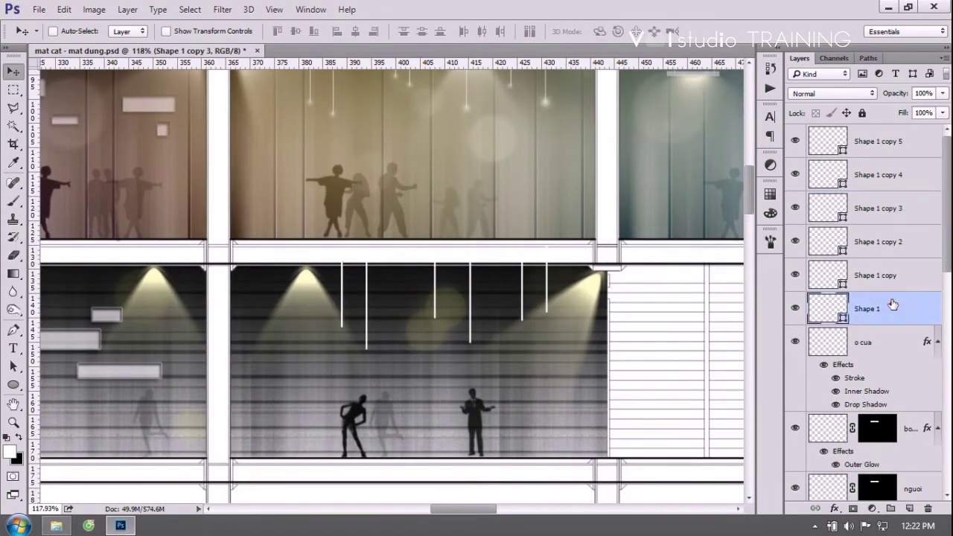
pyautogui.keyDown('shift'); pyautogui.click(885, 142); pyautogui.keyUp('shift')
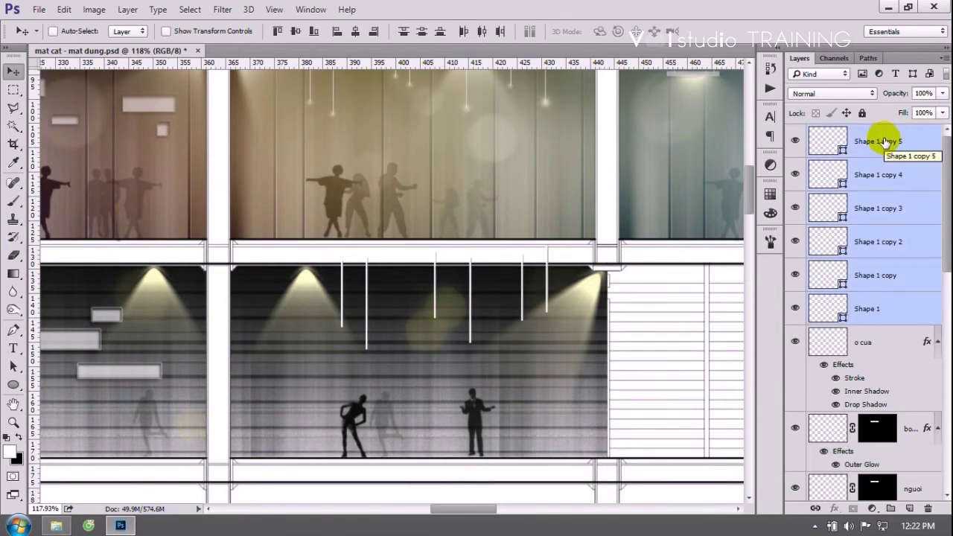
pyautogui.hotkey('ctrl', 'e')
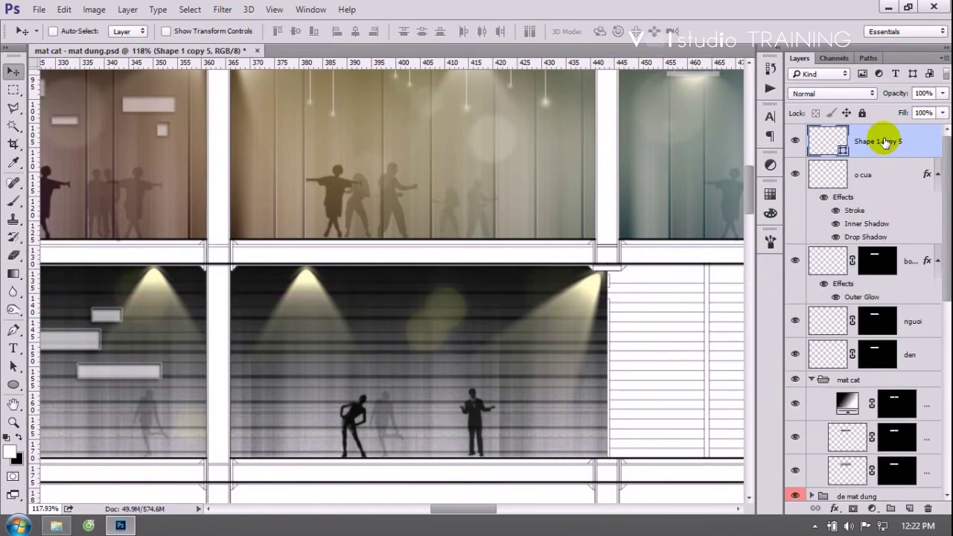
pyautogui.hotkey('ctrl', 'z')
pyautogui.rightClick(884, 153)
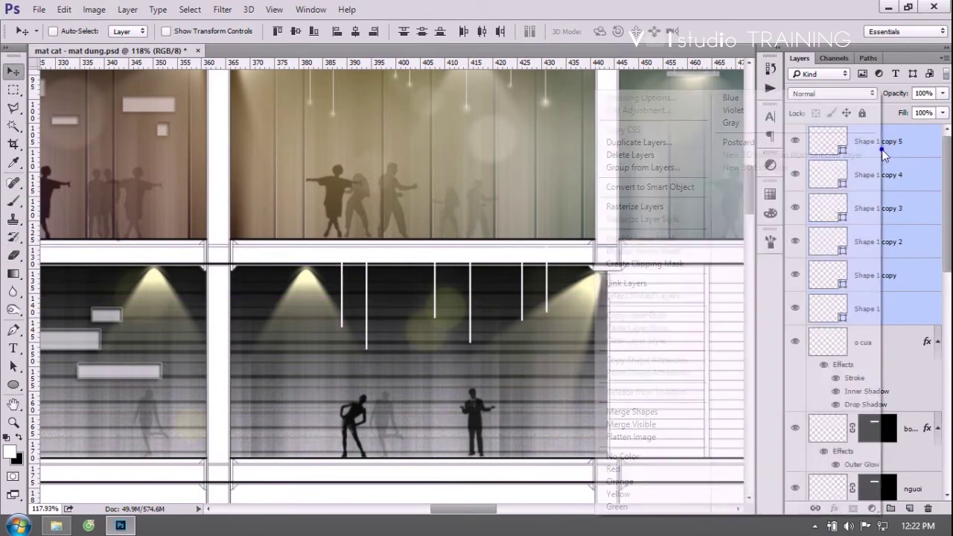
pyautogui.click(675, 187)
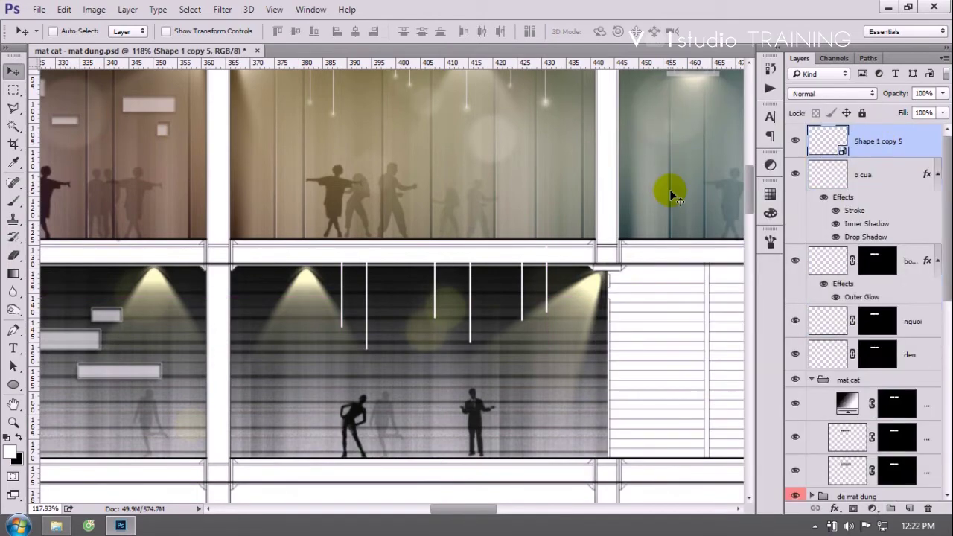
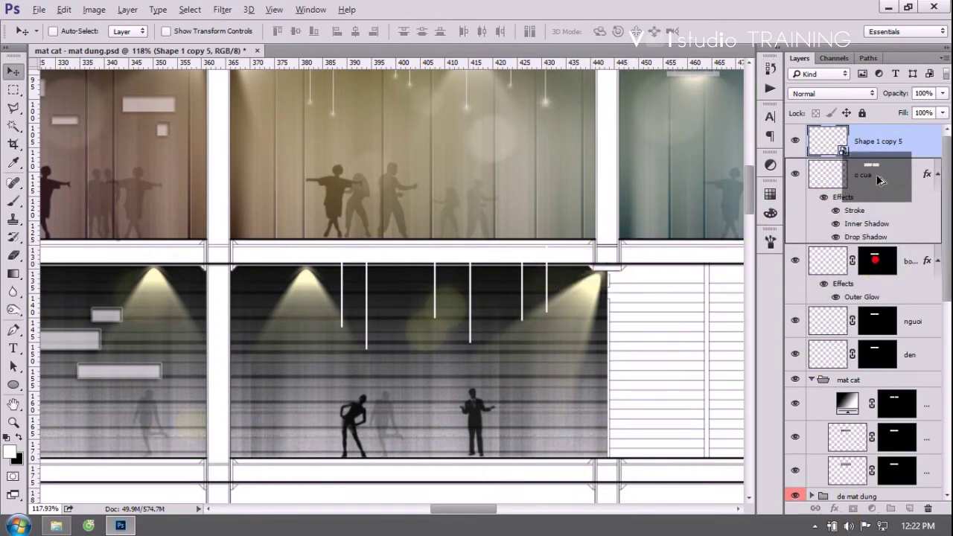
# Copy the Outer Glow layer's mask onto Shape 1 copy 5 with an Alt-drag.
pyautogui.moveTo(876, 264); pyautogui.dragTo(877, 149)
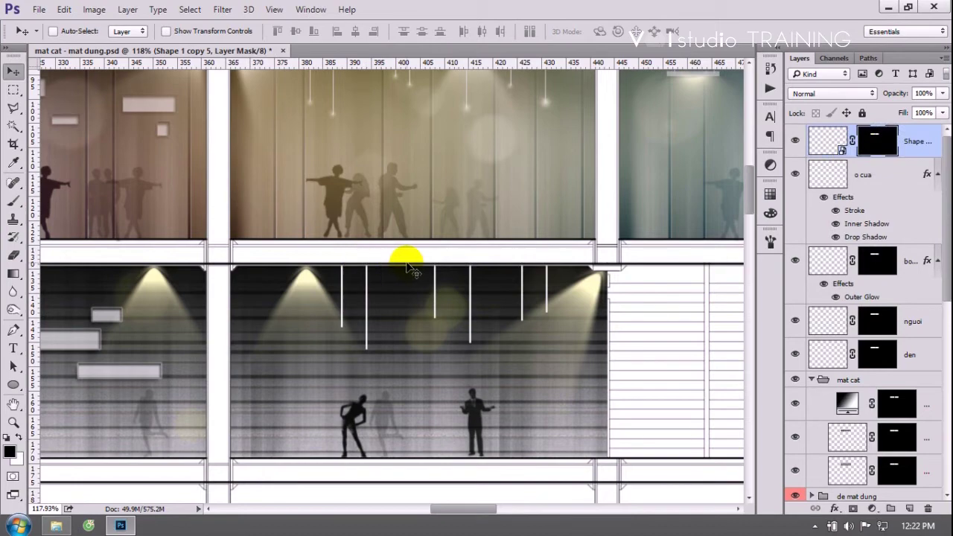
pyautogui.scroll(-2, 453, 291)
pyautogui.scroll(-3, 465, 294)
pyautogui.scroll(1, 465, 294)
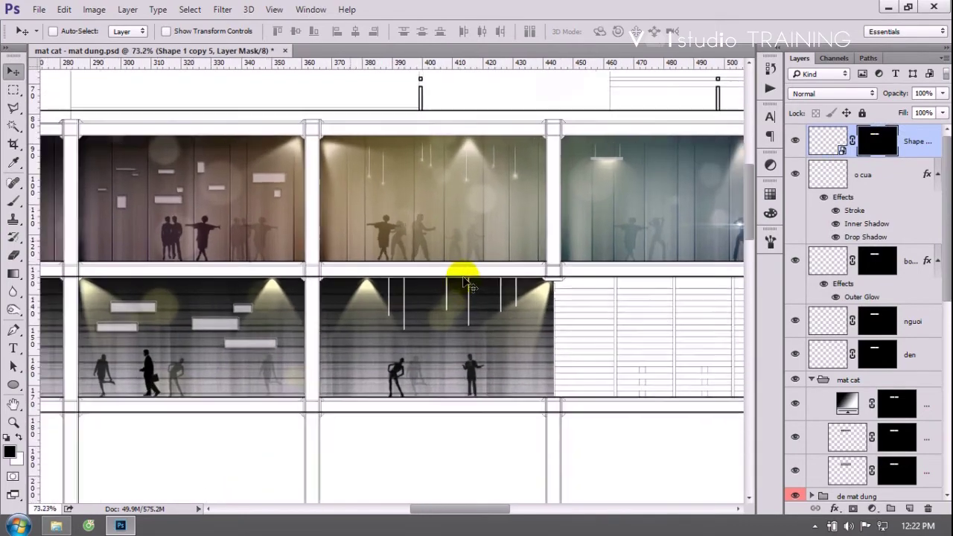
pyautogui.scroll(1, 461, 296)
pyautogui.scroll(1, 417, 305)
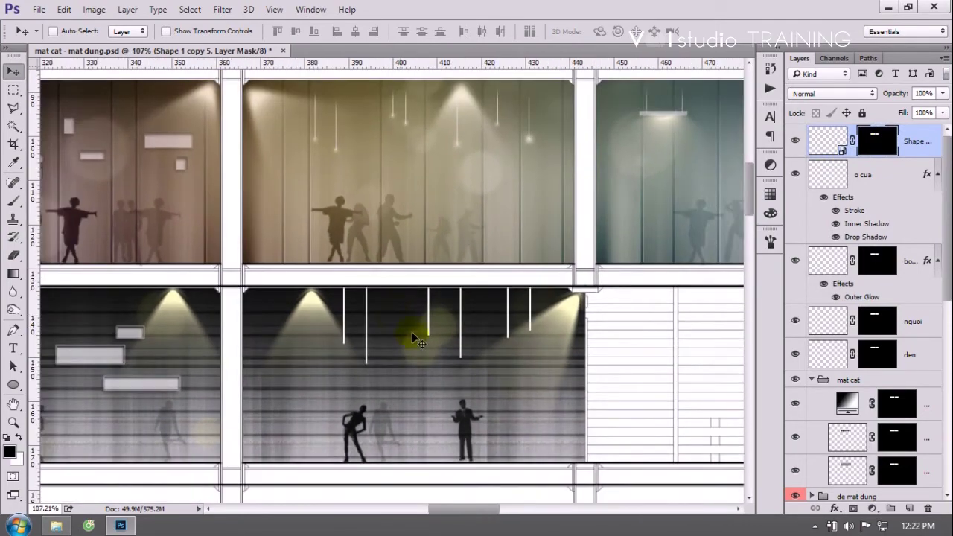
pyautogui.scroll(1, 355, 360)
pyautogui.scroll(1, 361, 362)
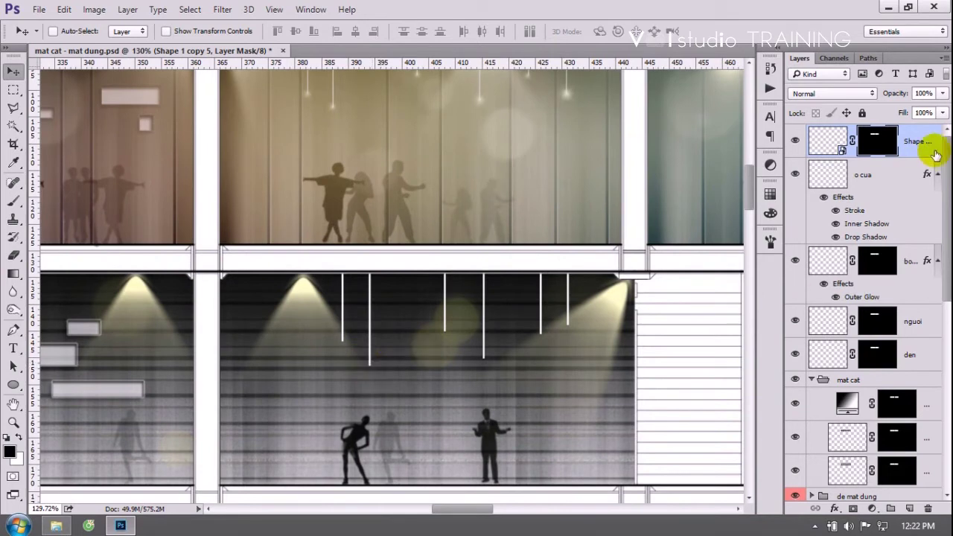
# Fade Shape 1 copy 5's content to 58% opacity and create a new layer.
pyautogui.click(941, 94)
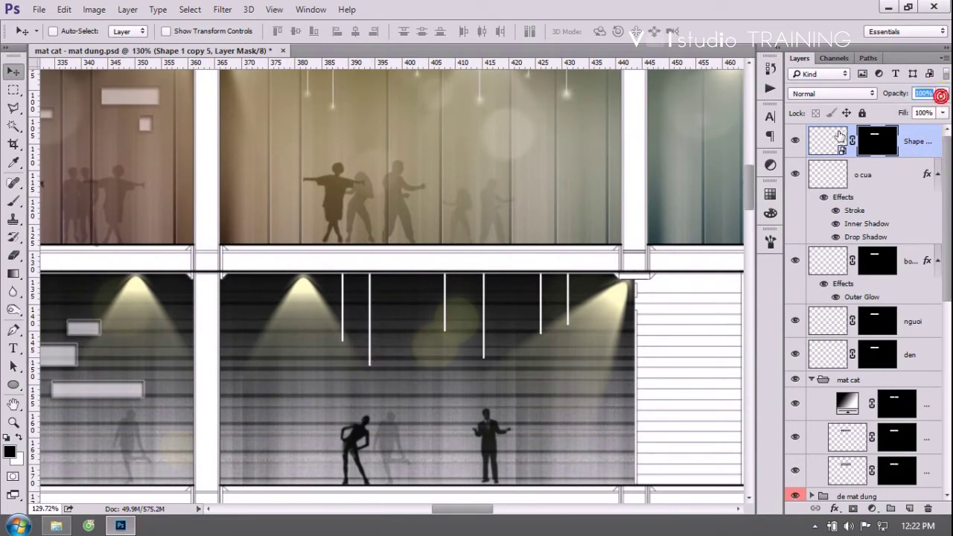
pyautogui.click(839, 134)
pyautogui.click(943, 93)
pyautogui.moveTo(922, 113); pyautogui.dragTo(913, 112)
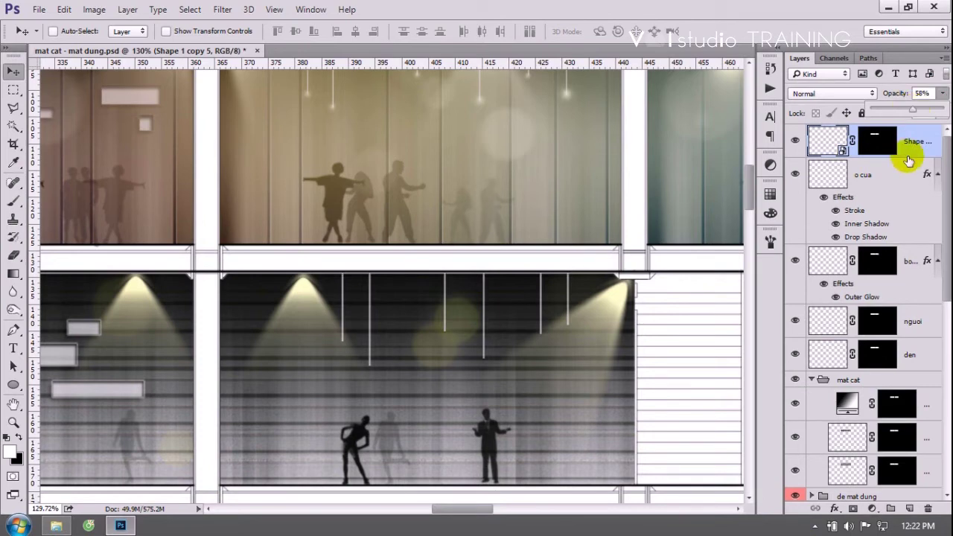
pyautogui.hotkey('ctrl', 'shift', 'n')
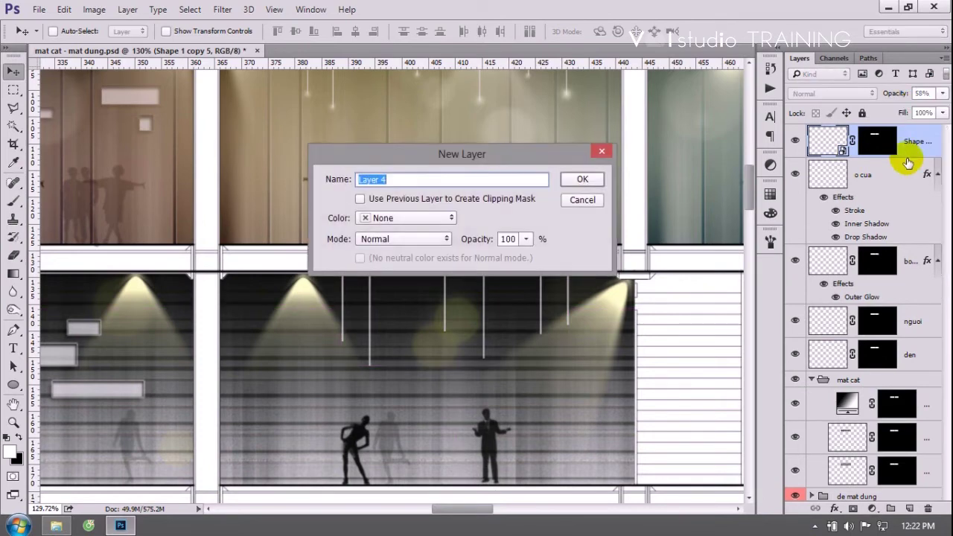
# Name the new layer 'den tran' and switch to the Brush tool.
pyautogui.write('den')
pyautogui.press('Return')
pyautogui.press('b')
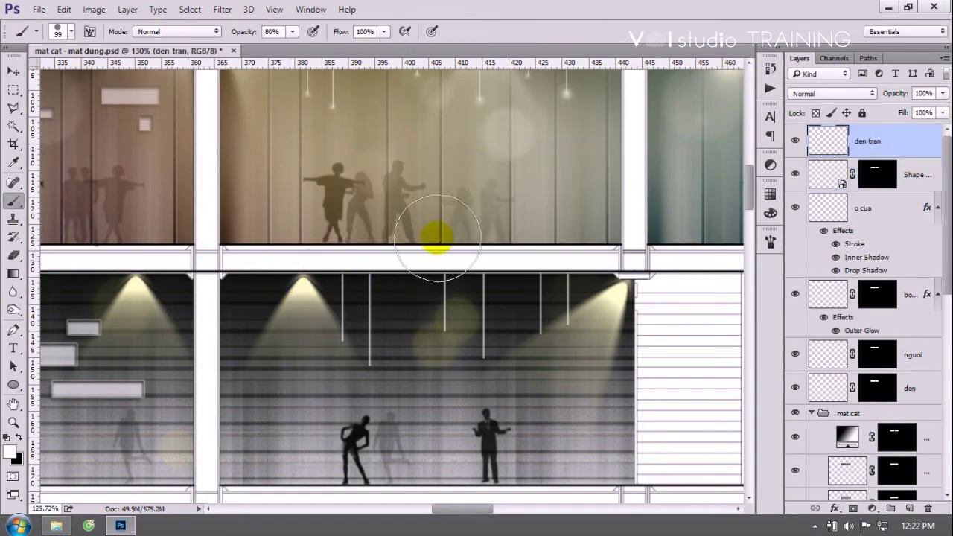
# Load the SS-light-beams.abr brush set from the BRUSH > LIGHT folder.
pyautogui.rightClick(437, 237)
pyautogui.click(705, 234)
pyautogui.click(742, 276)
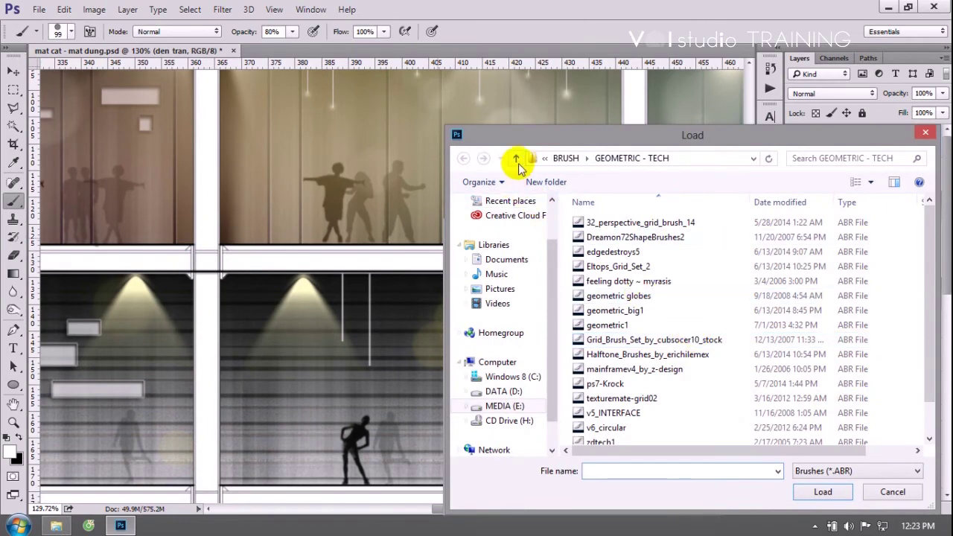
pyautogui.click(516, 158)
pyautogui.doubleClick(621, 365)
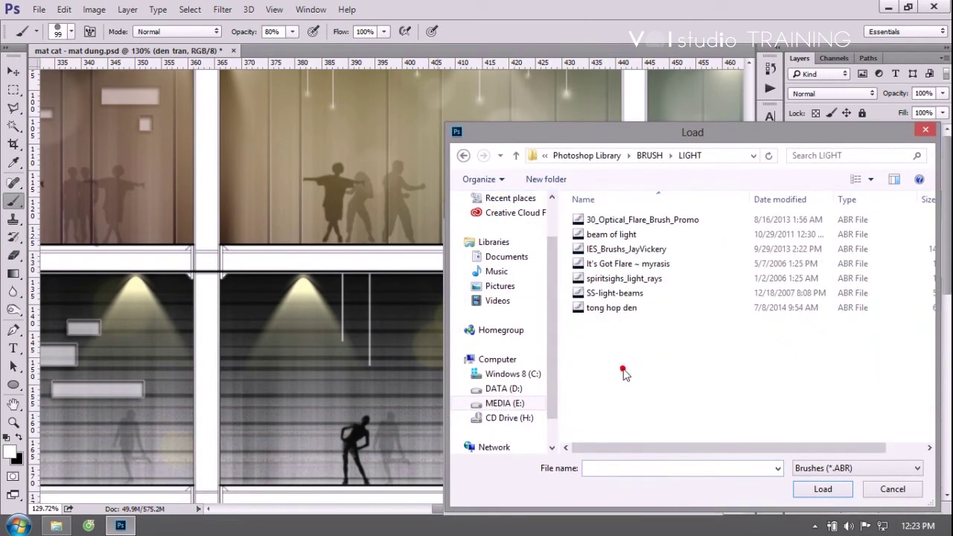
pyautogui.click(623, 278)
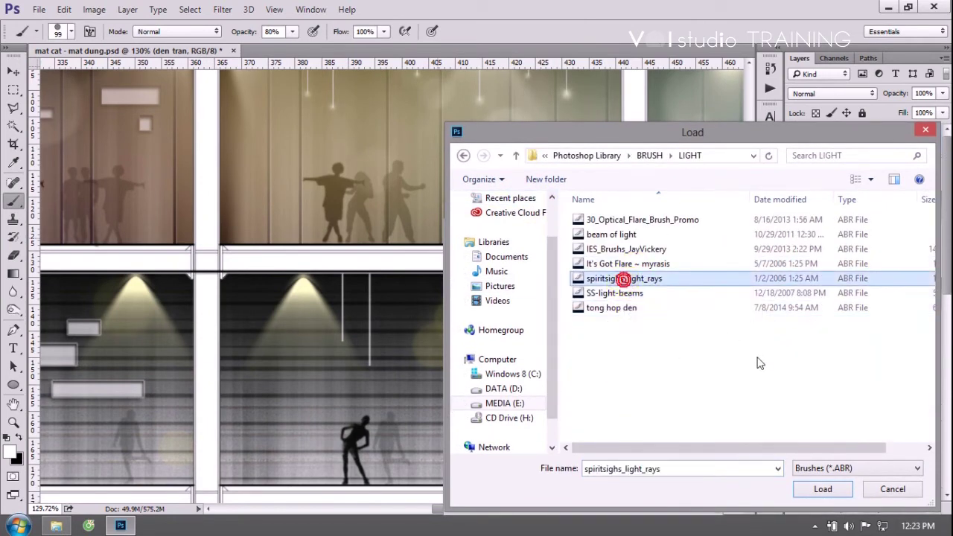
pyautogui.click(625, 293)
pyautogui.click(632, 295)
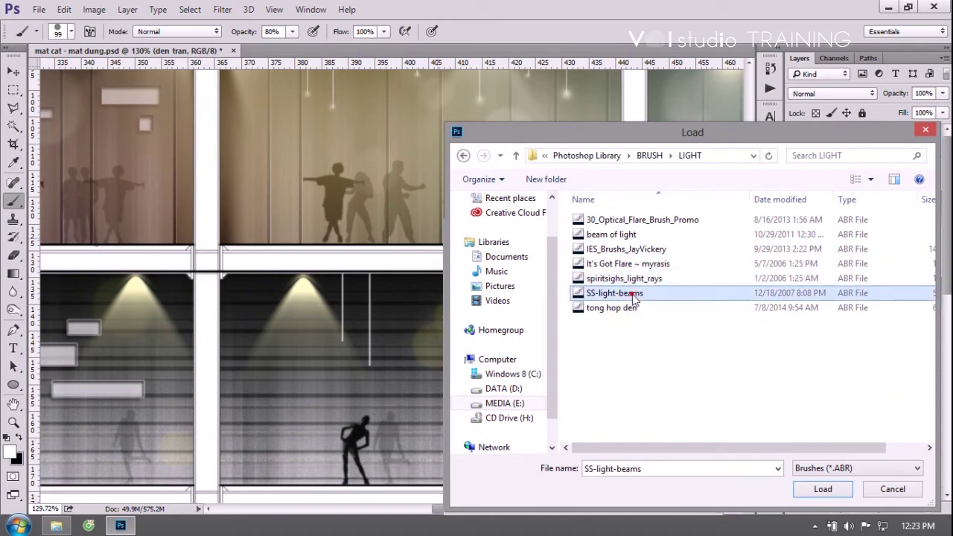
pyautogui.click(804, 487)
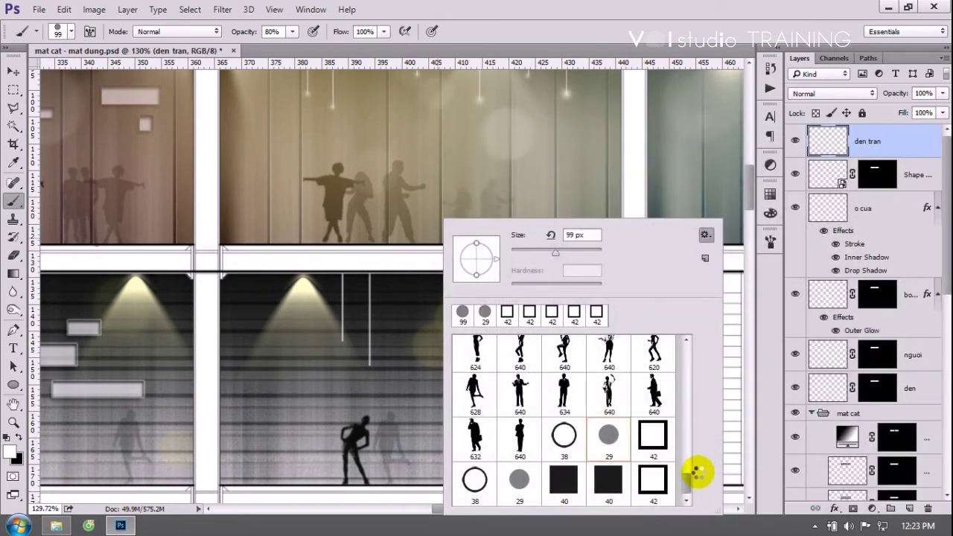
# Choose the 2428 px light-beam brush preset from the loaded set.
pyautogui.moveTo(691, 447); pyautogui.dragTo(687, 490)
pyautogui.click(608, 391)
pyautogui.click(544, 183)
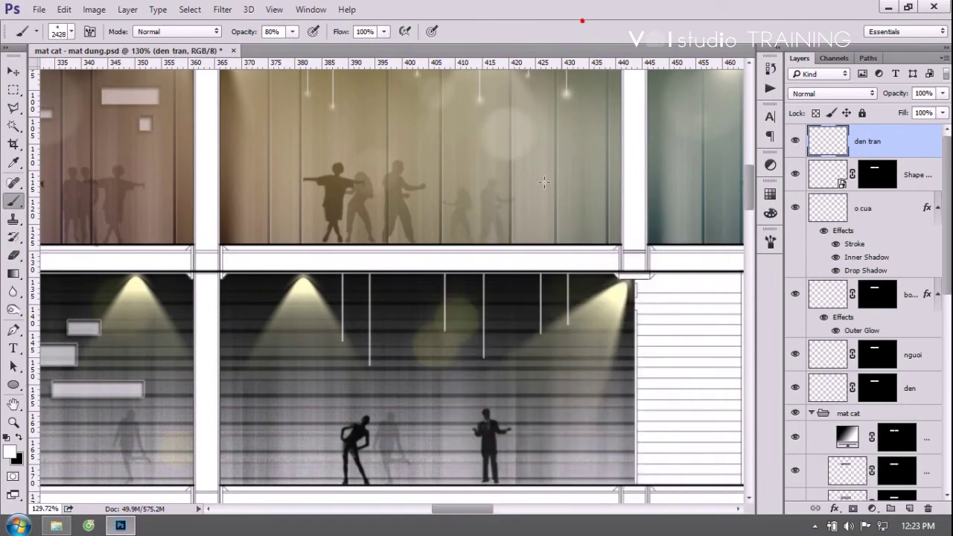
# Shrink the brush to about 18 px and paint light dots at the pendant tips.
pyautogui.moveTo(485, 290); pyautogui.dragTo(278, 268)
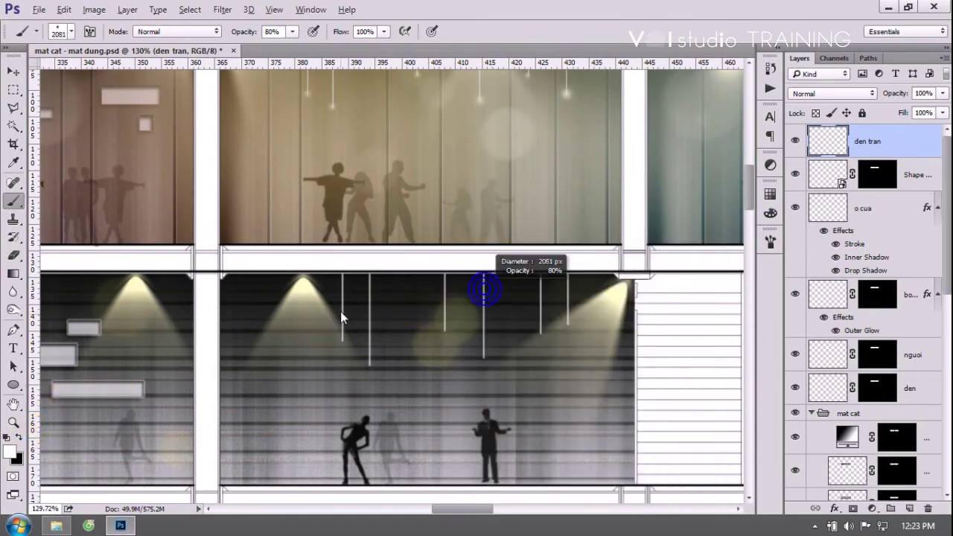
pyautogui.moveTo(389, 273); pyautogui.dragTo(251, 282)
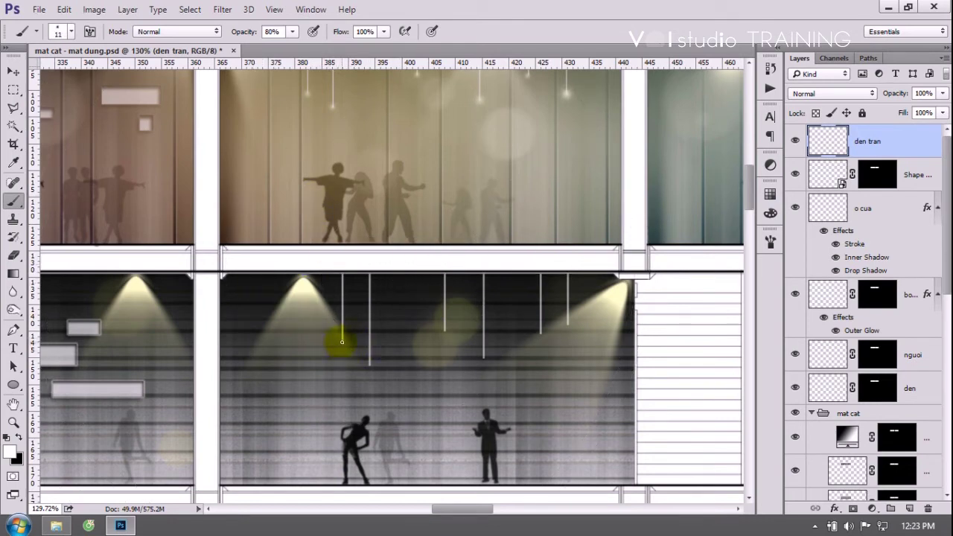
pyautogui.click(358, 396)
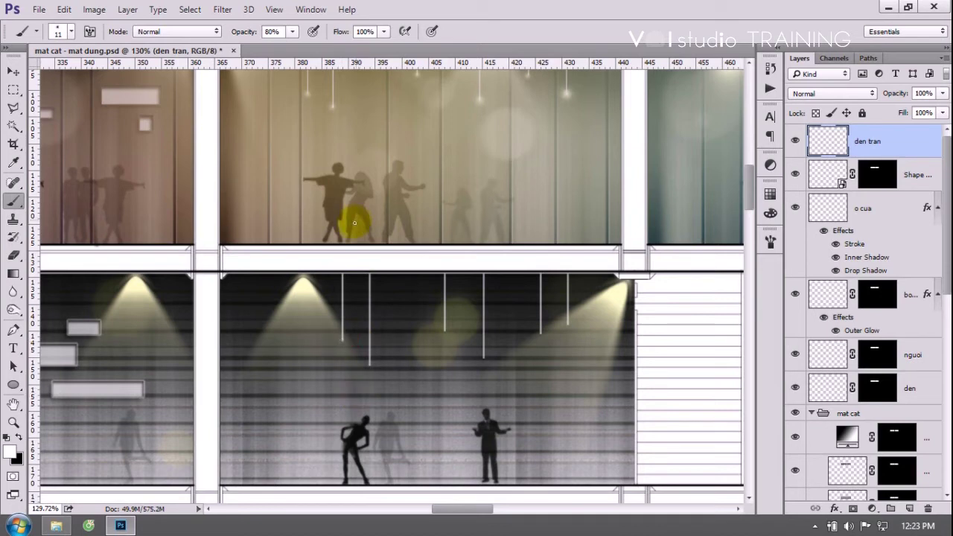
pyautogui.moveTo(319, 350); pyautogui.dragTo(337, 342)
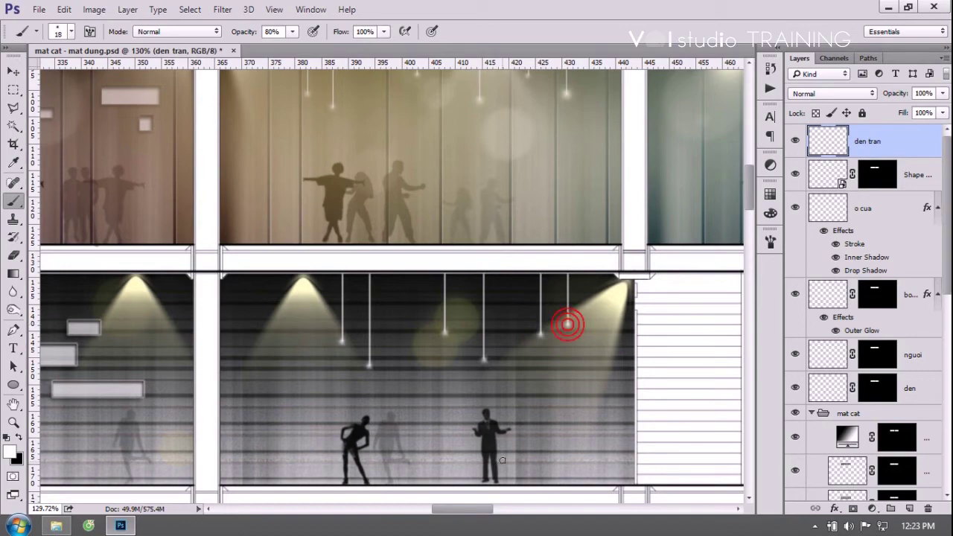
pyautogui.scroll(-1, 402, 326)
pyautogui.scroll(-1, 402, 326)
pyautogui.scroll(1, 411, 333)
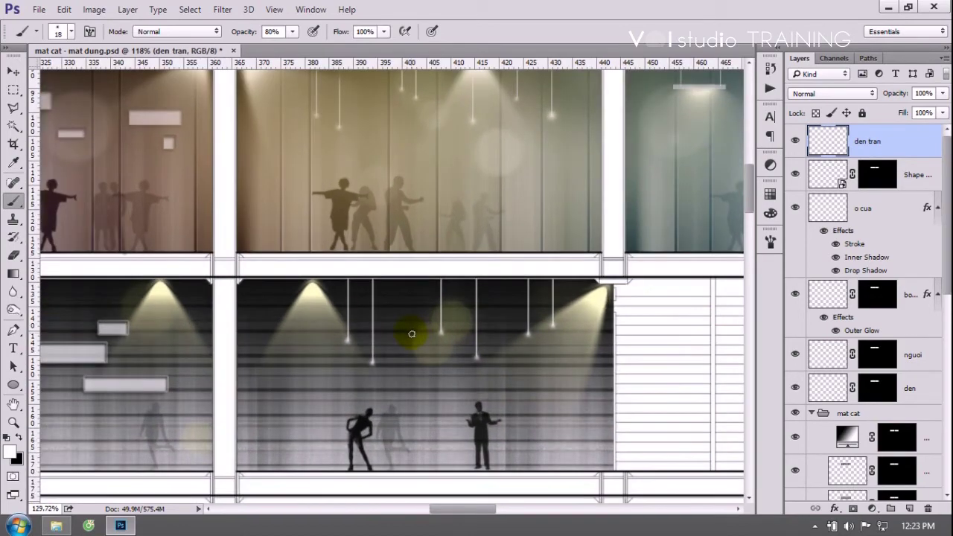
pyautogui.scroll(1, 412, 334)
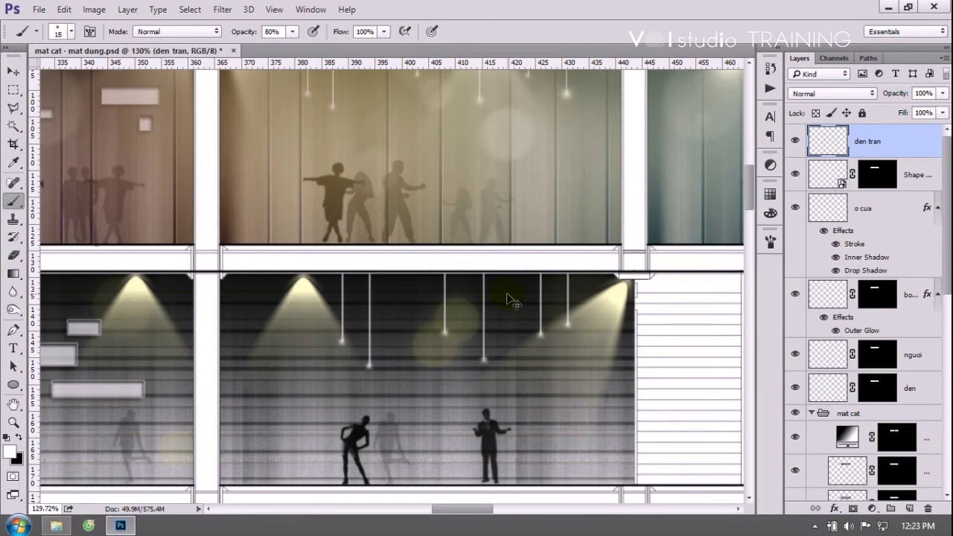
# Add a 'glow - quang sang' layer and dab a 58 px soft glow on a lamp tip.
pyautogui.hotkey('ctrl', 'shift', 'n')
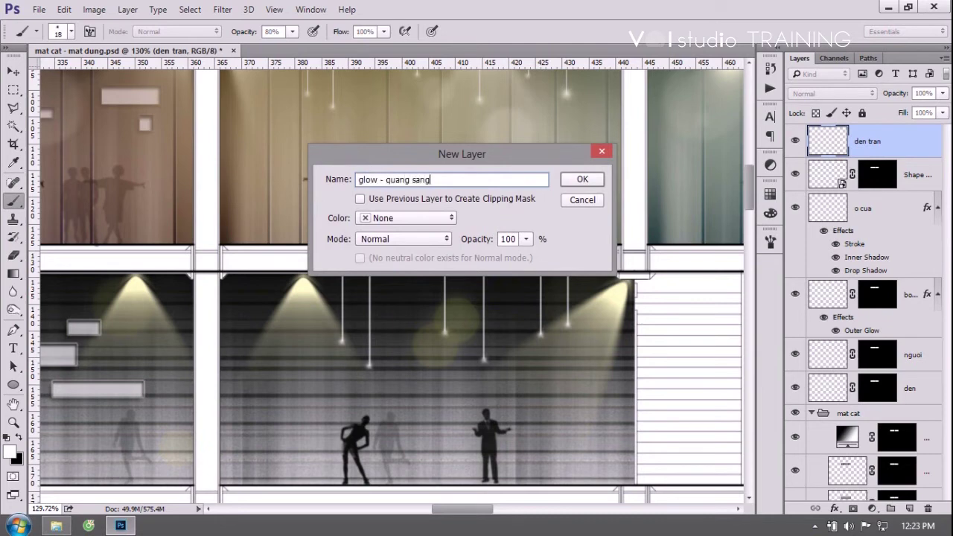
pyautogui.press('Return')
pyautogui.moveTo(344, 333); pyautogui.dragTo(368, 340)
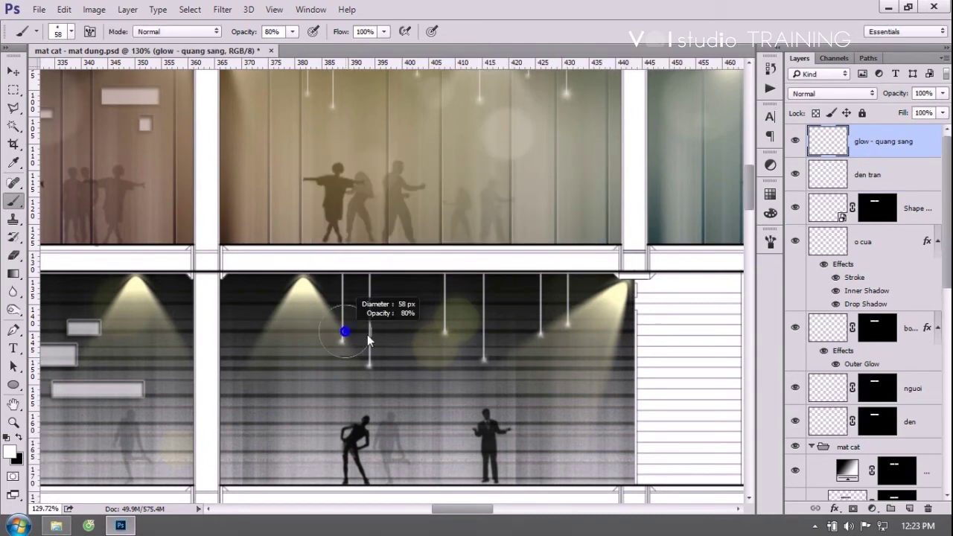
pyautogui.click(360, 360)
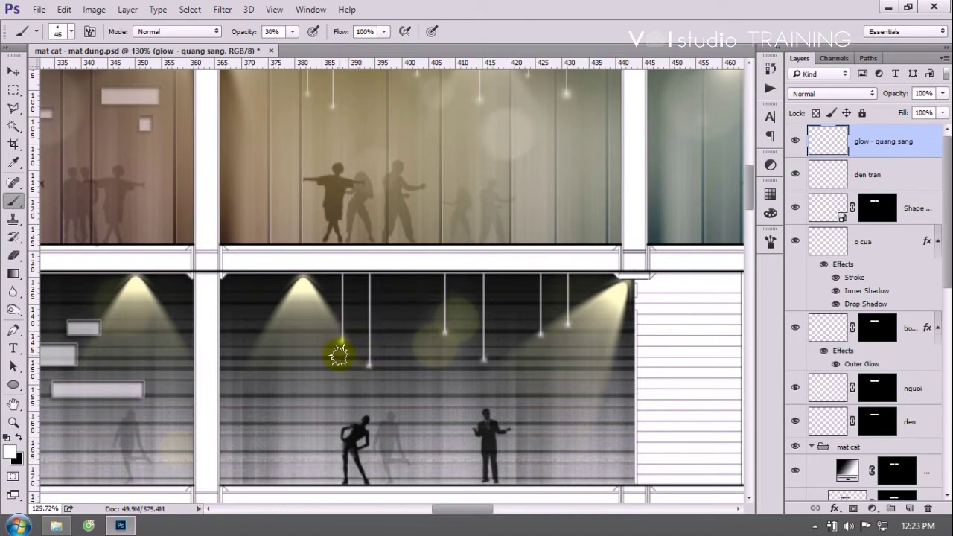
# Set the foreground to pale yellow #fffed2 and dab a glow on a lower lamp tip.
pyautogui.click(10, 450)
pyautogui.click(298, 134)
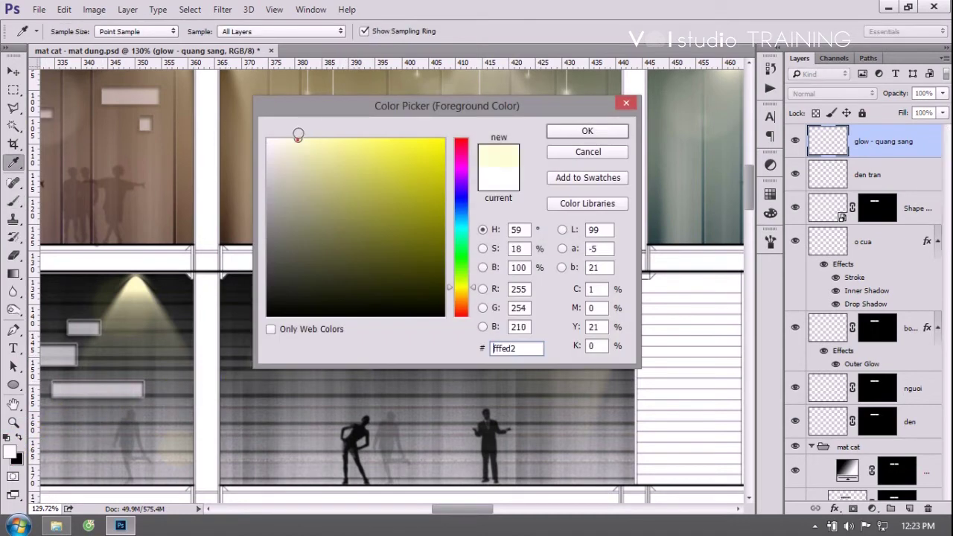
pyautogui.click(566, 129)
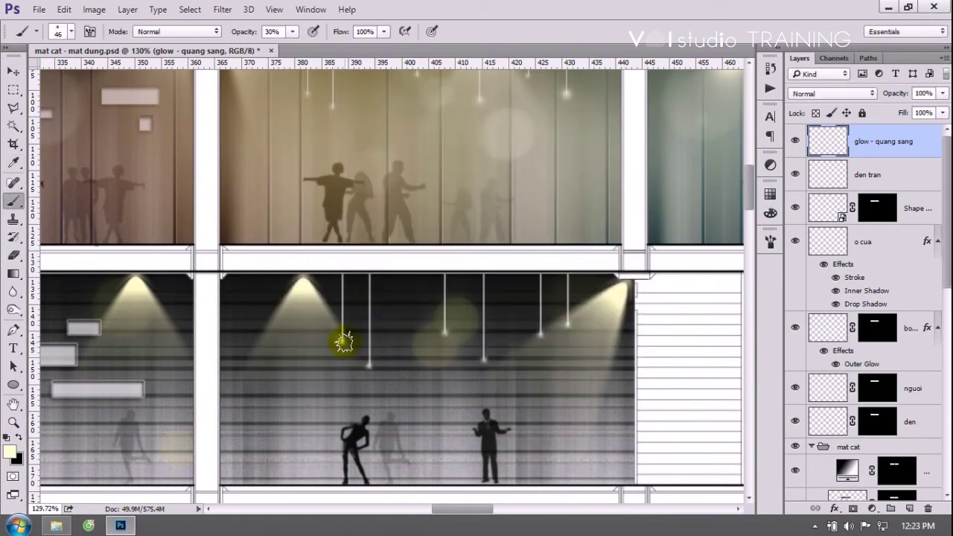
pyautogui.click(373, 372)
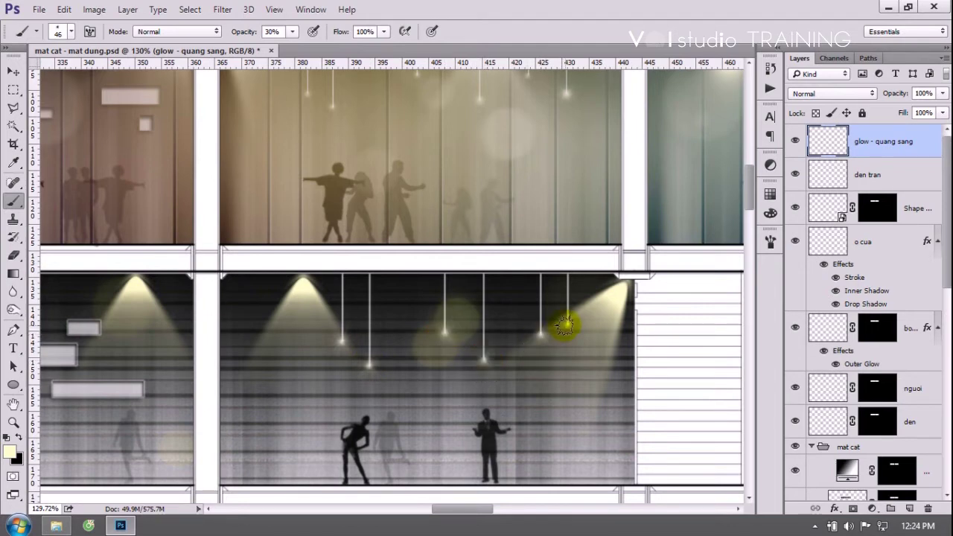
pyautogui.scroll(-1, 491, 365)
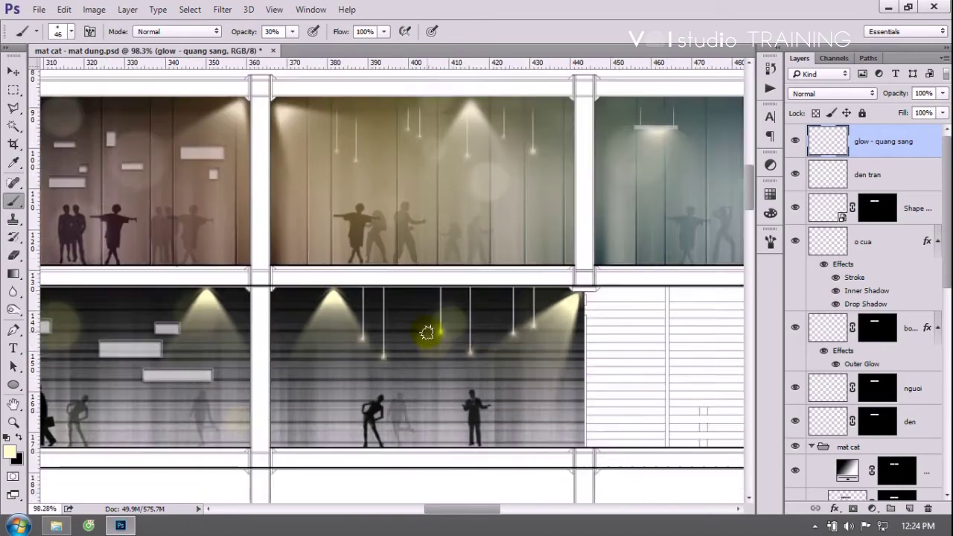
pyautogui.scroll(-1, 425, 329)
pyautogui.scroll(-1, 436, 325)
pyautogui.scroll(1, 436, 325)
pyautogui.scroll(1, 458, 330)
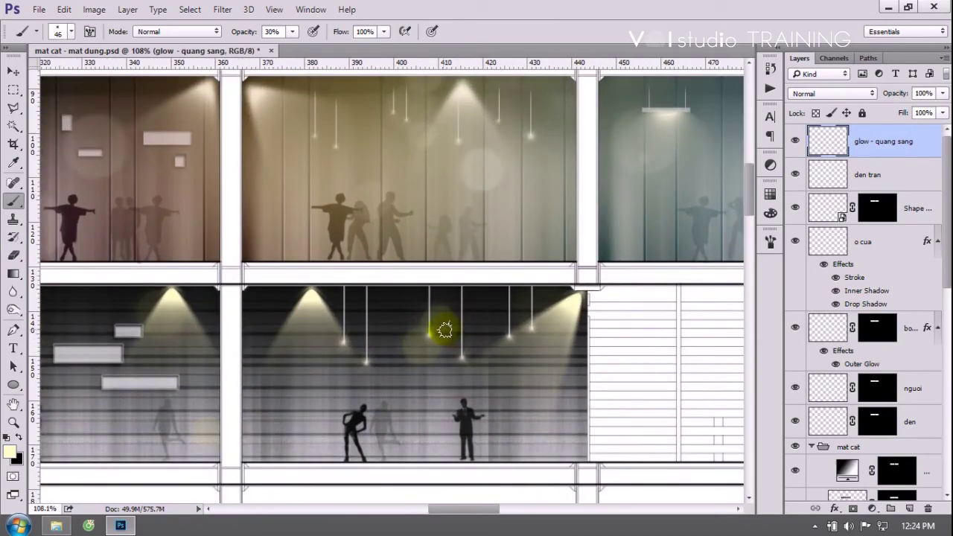
pyautogui.press('v')
pyautogui.scroll(-1, 451, 333)
pyautogui.scroll(-1, 449, 335)
pyautogui.scroll(-1, 447, 336)
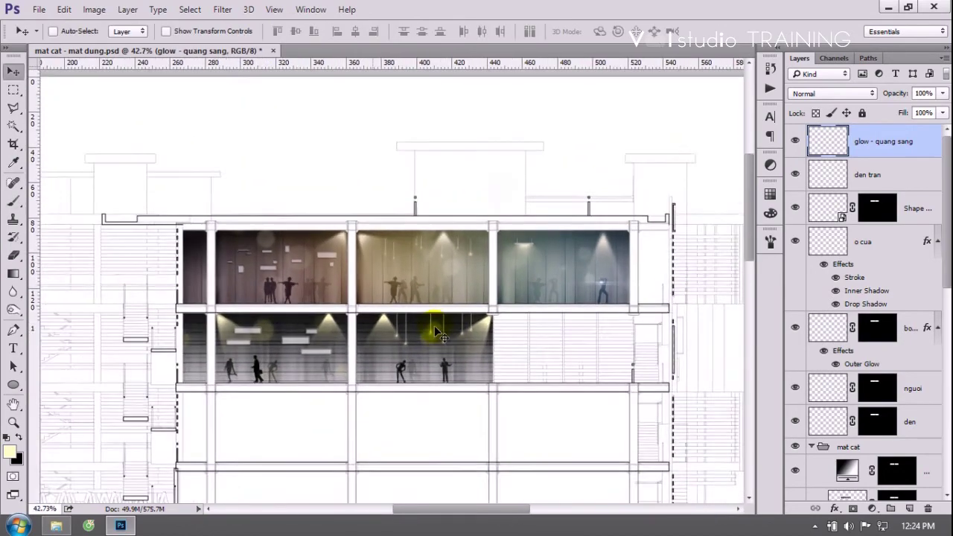
pyautogui.scroll(1, 445, 337)
pyautogui.scroll(1, 439, 305)
pyautogui.scroll(-1, 410, 326)
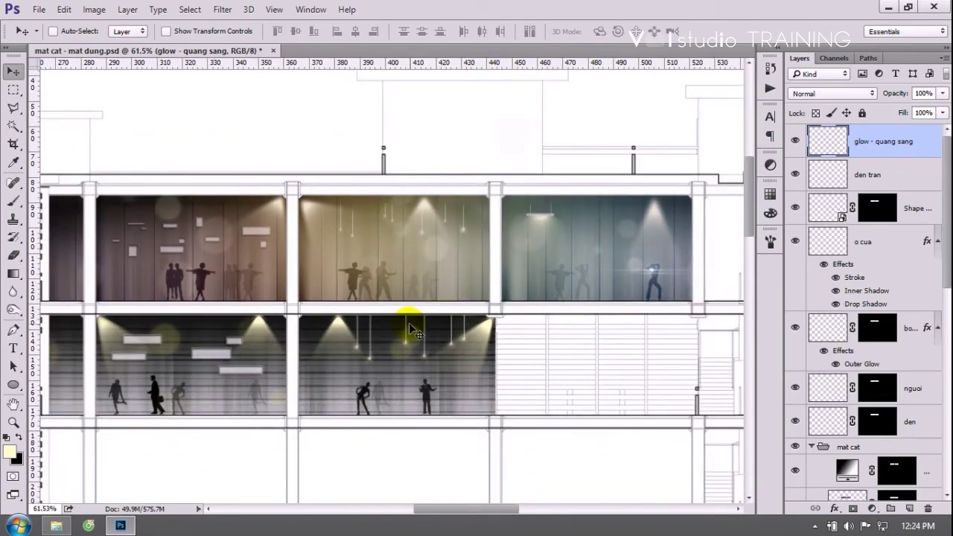
pyautogui.scroll(-1, 206, 379)
pyautogui.scroll(1, 230, 378)
pyautogui.scroll(1, 285, 347)
pyautogui.scroll(-2, 285, 347)
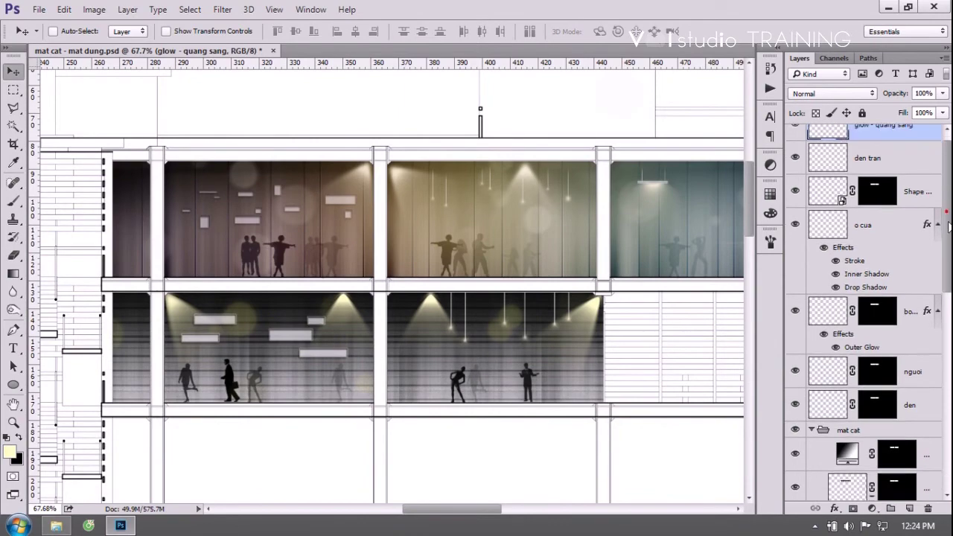
pyautogui.scroll(-3, 940, 211)
pyautogui.keyDown('ctrl'); pyautogui.click(526, 217); pyautogui.keyUp('ctrl')
pyautogui.scroll(4, 397, 226)
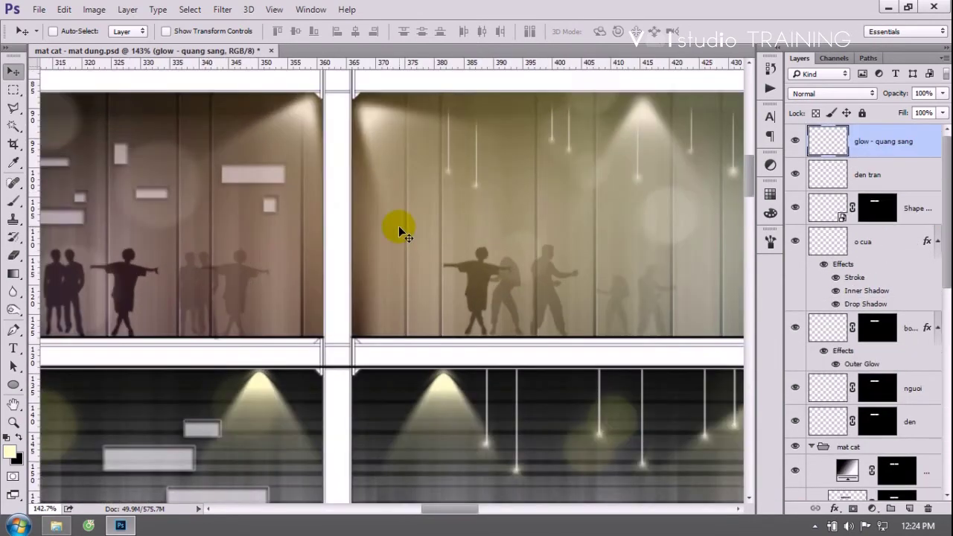
pyautogui.scroll(1, 409, 268)
pyautogui.scroll(-1, 405, 268)
pyautogui.scroll(-2, 408, 249)
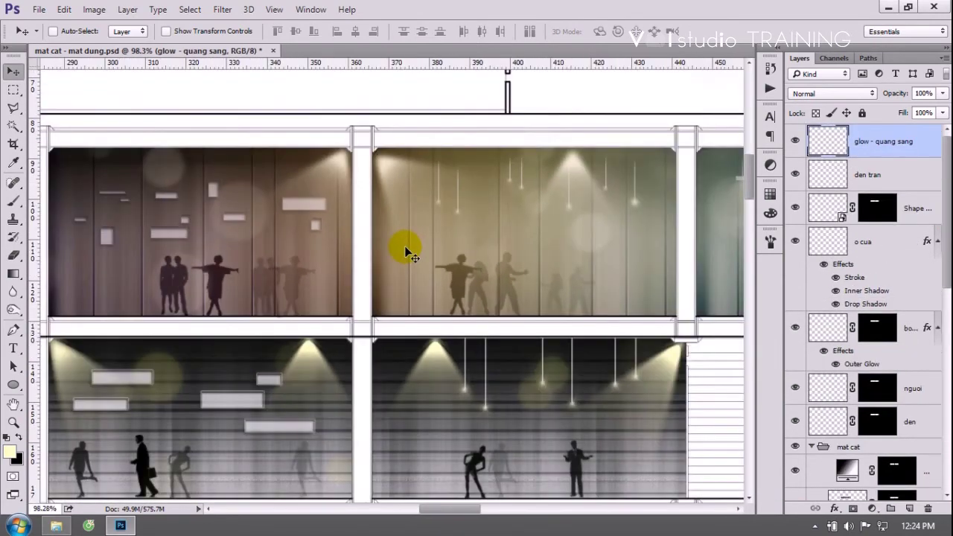
pyautogui.scroll(-1, 405, 249)
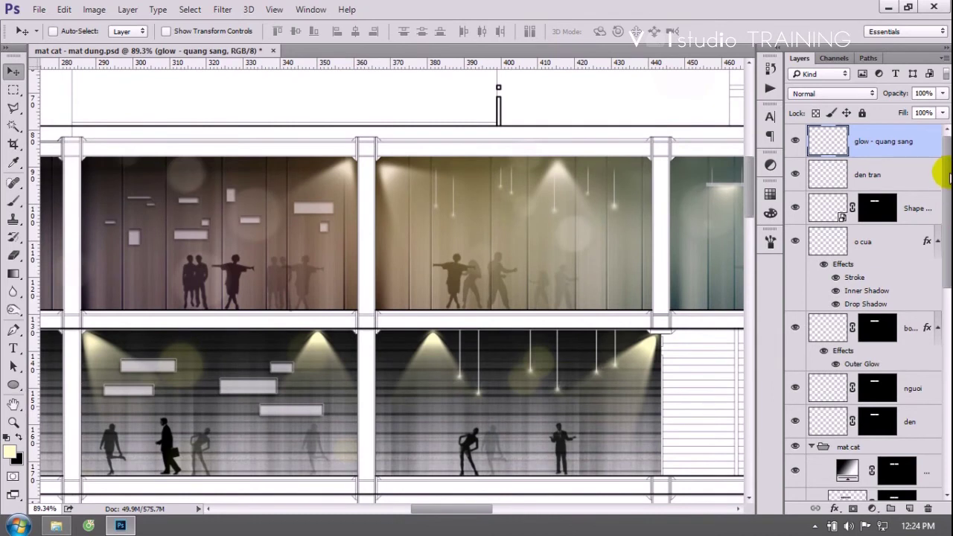
pyautogui.scroll(-4, 864, 297)
pyautogui.scroll(-2, 863, 298)
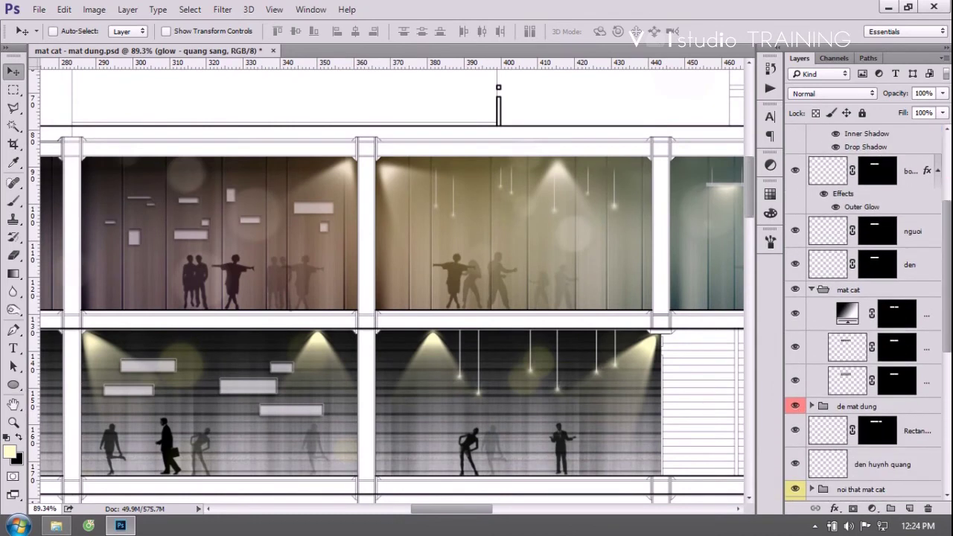
# Hide the Corrugated-Metal copy 2 stripes on the lower floor.
pyautogui.click(928, 317)
pyautogui.click(795, 380)
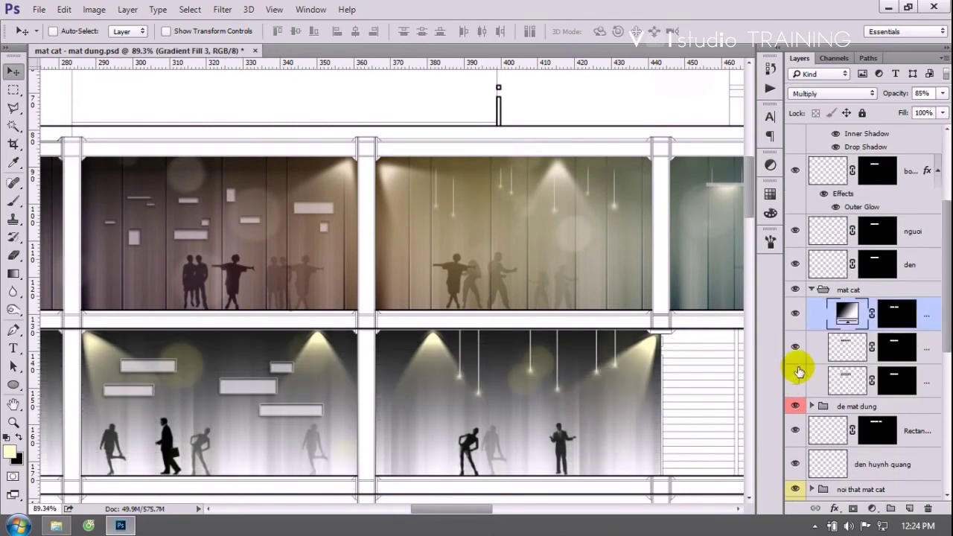
pyautogui.click(928, 384)
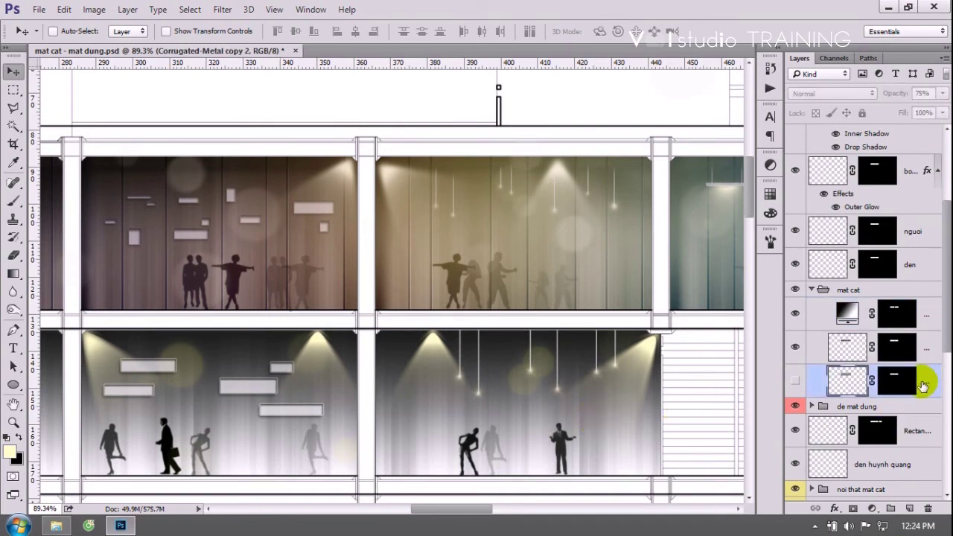
# Add a new black-filled layer carrying a copy of the lower-floor mask.
pyautogui.hotkey('ctrl', 'shift', 'n')
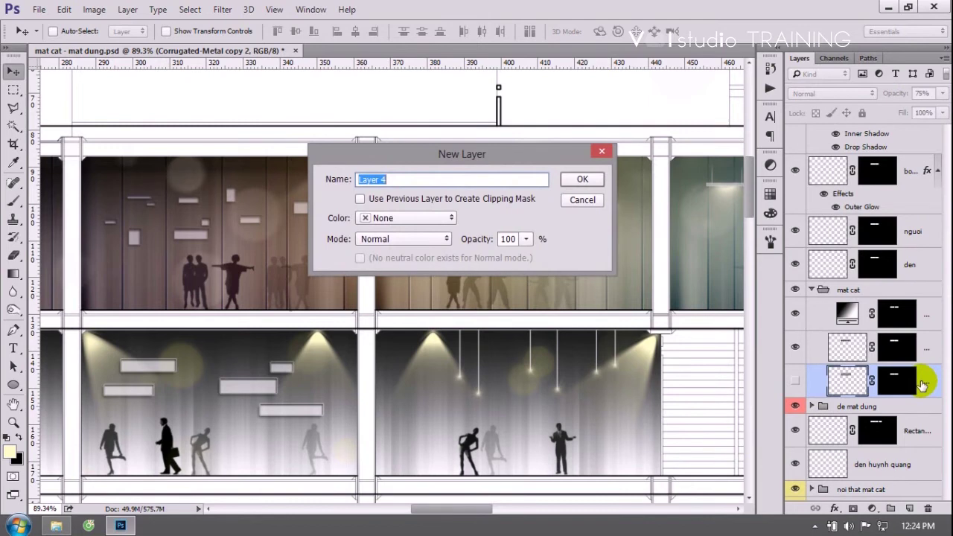
pyautogui.press('Return')
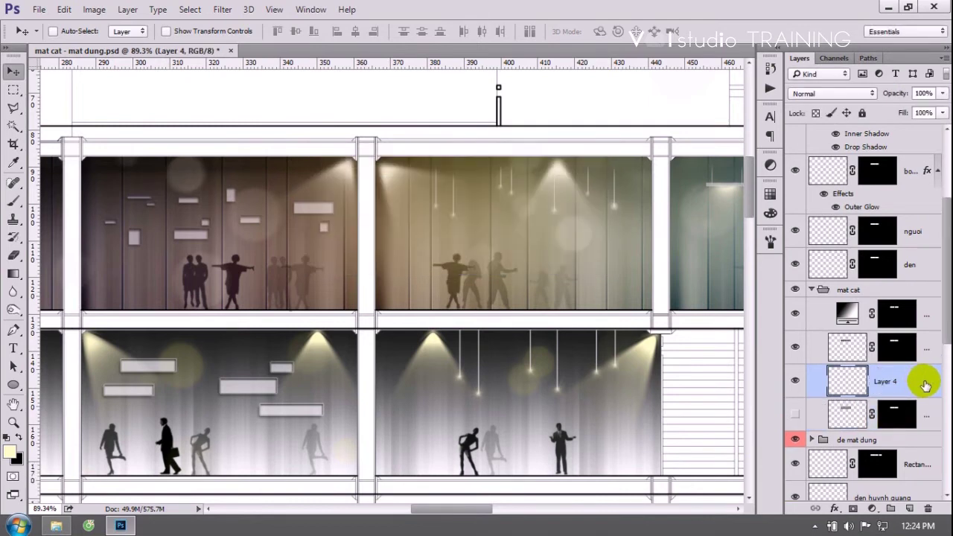
pyautogui.hotkey('ctrl', 'BackSpace')
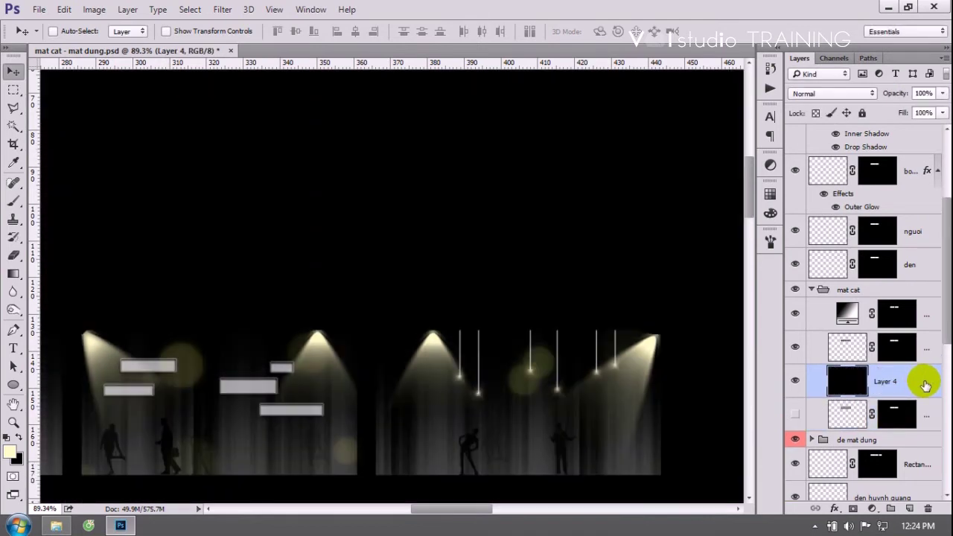
pyautogui.moveTo(893, 347); pyautogui.dragTo(896, 381)
pyautogui.hotkey('ctrl', '2')
# Lower the black layer to 40% opacity and collapse the mat cat group.
pyautogui.click(943, 93)
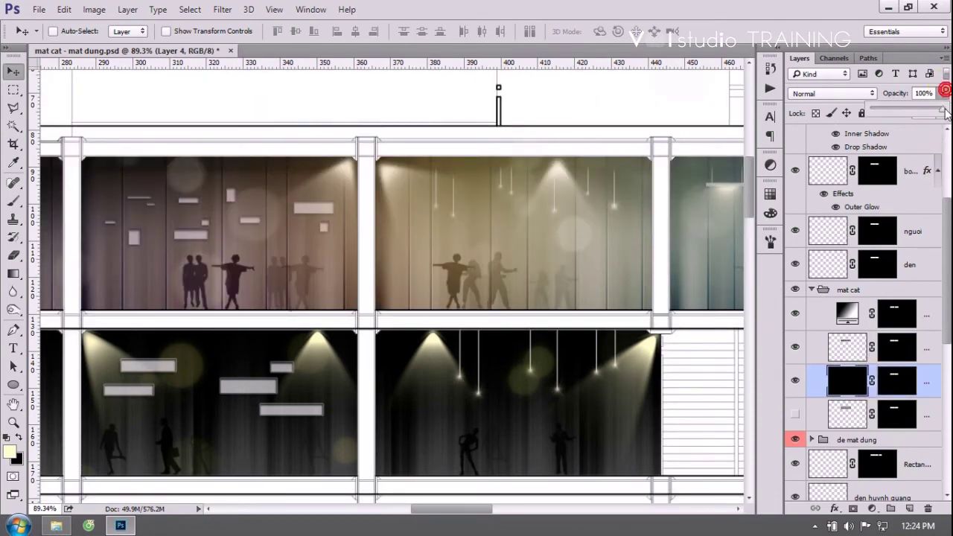
pyautogui.moveTo(922, 113); pyautogui.dragTo(909, 113)
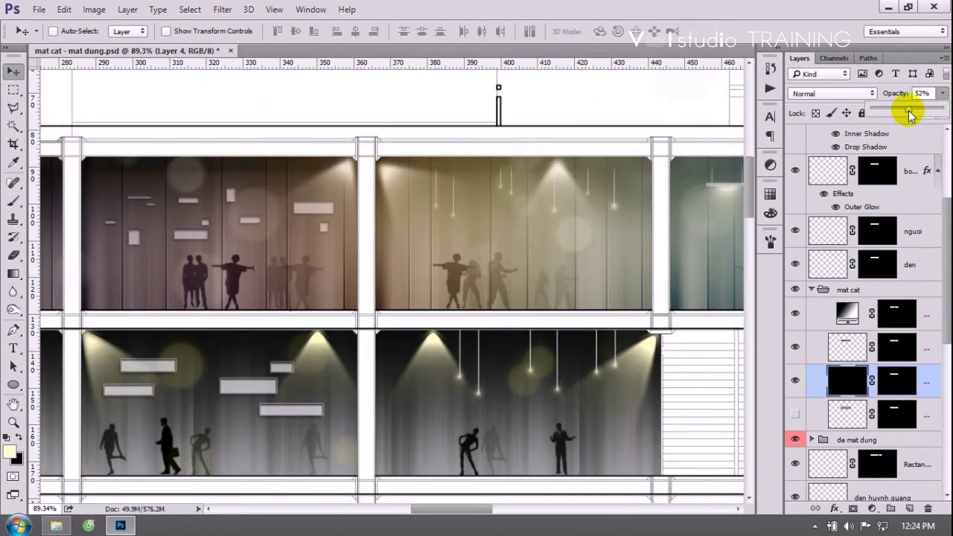
pyautogui.moveTo(902, 113); pyautogui.dragTo(899, 113)
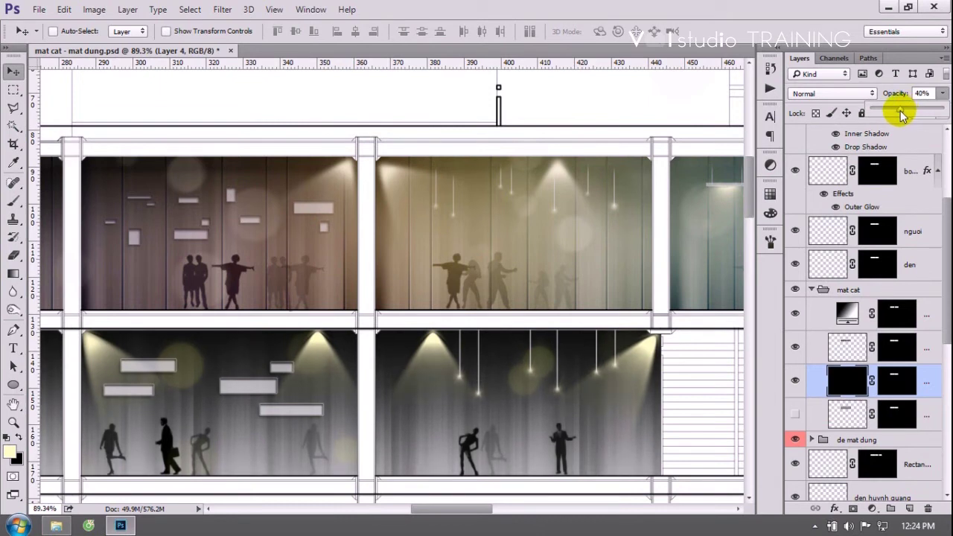
pyautogui.click(811, 290)
pyautogui.click(810, 291)
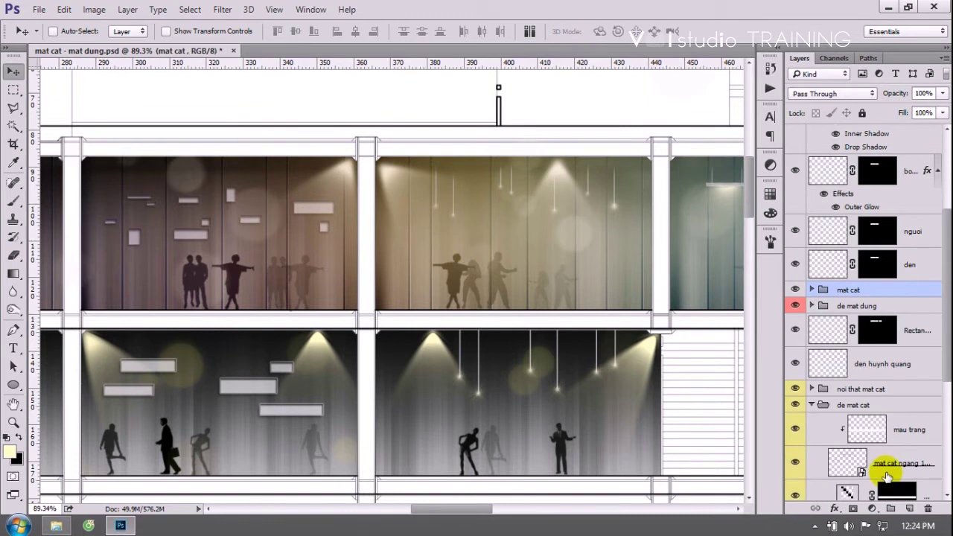
# Wrap the mat cat group in a new group named 'line'.
pyautogui.moveTo(810, 290); pyautogui.dragTo(890, 508)
pyautogui.doubleClick(853, 292)
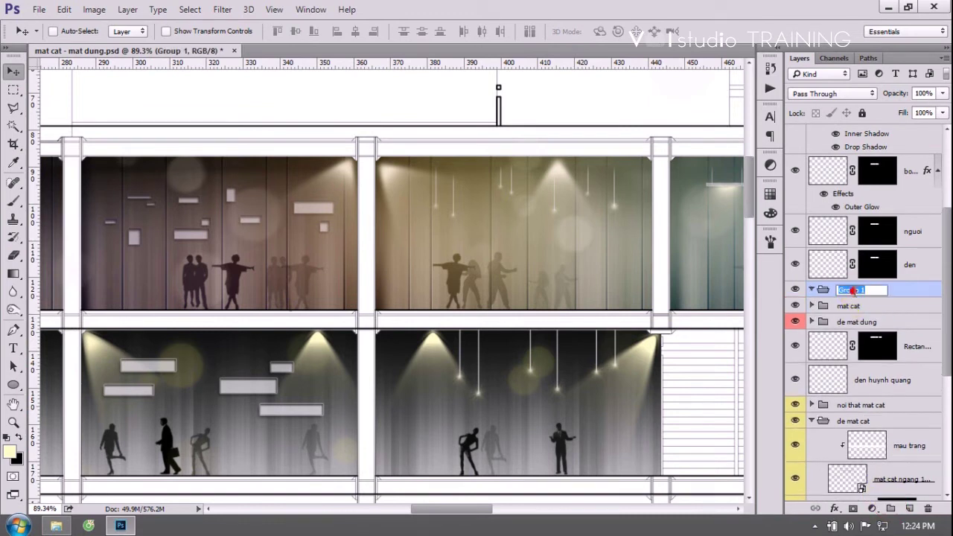
pyautogui.write('line')
pyautogui.press('Return')
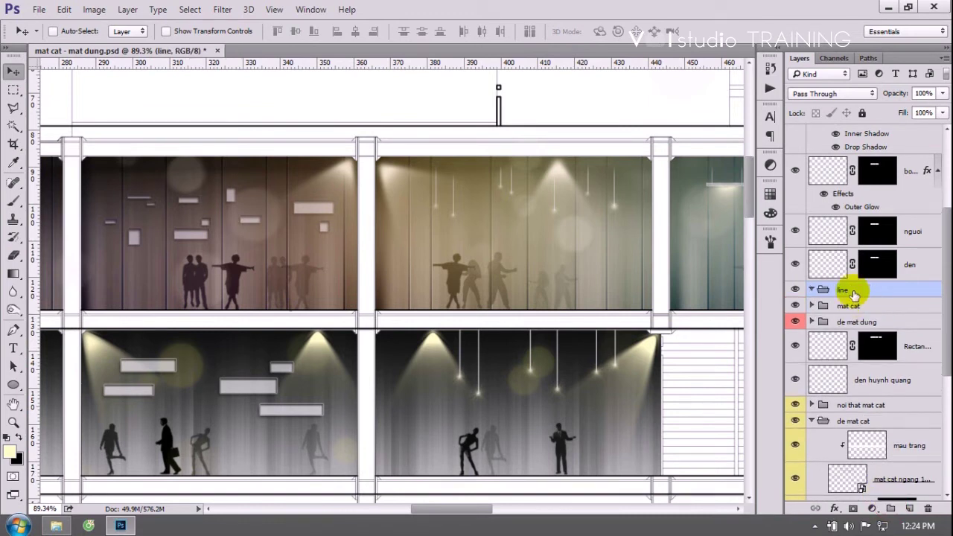
# Draw a vertical Pen shape line from the floor slab up to the ceiling slab.
pyautogui.moveTo(462, 508); pyautogui.dragTo(430, 514)
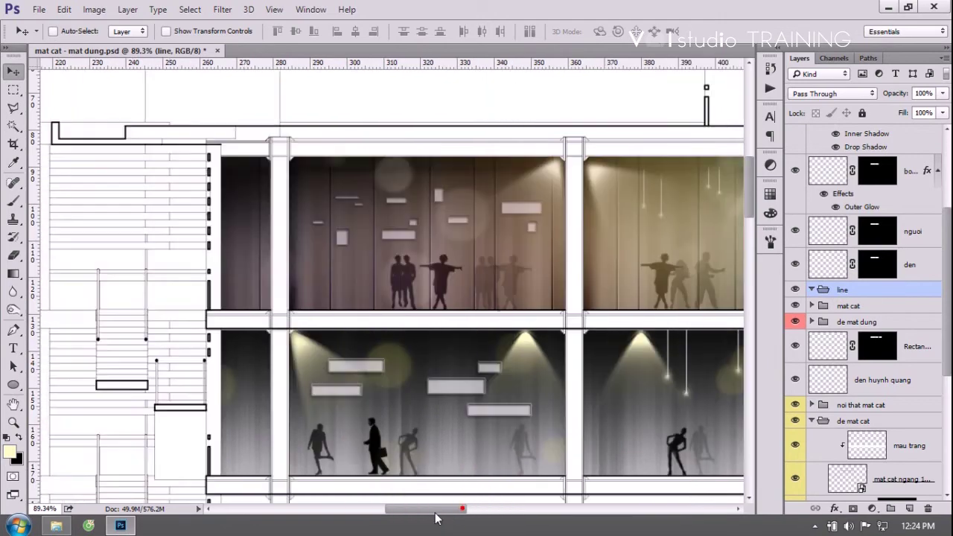
pyautogui.scroll(-3, 435, 510)
pyautogui.press('p')
pyautogui.scroll(2, 485, 219)
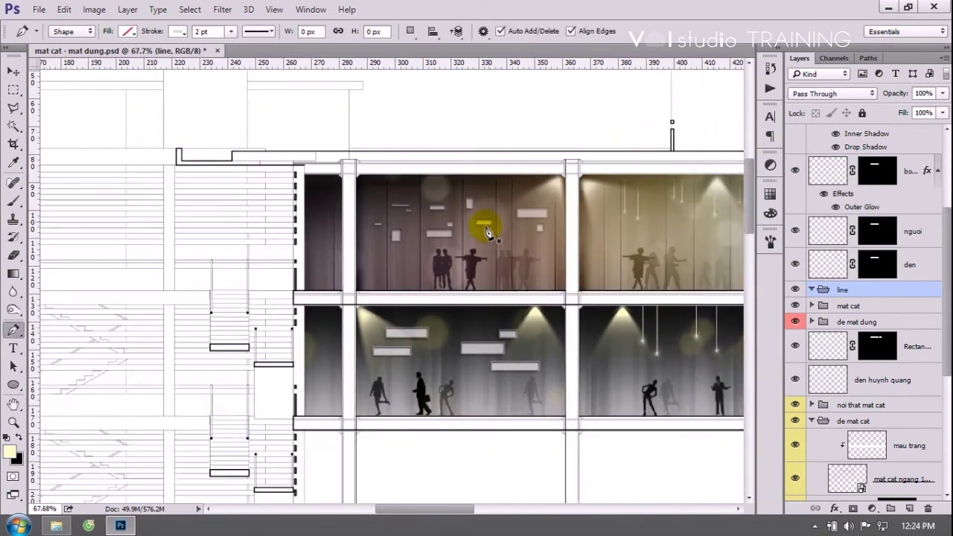
pyautogui.scroll(2, 376, 415)
pyautogui.scroll(1, 375, 415)
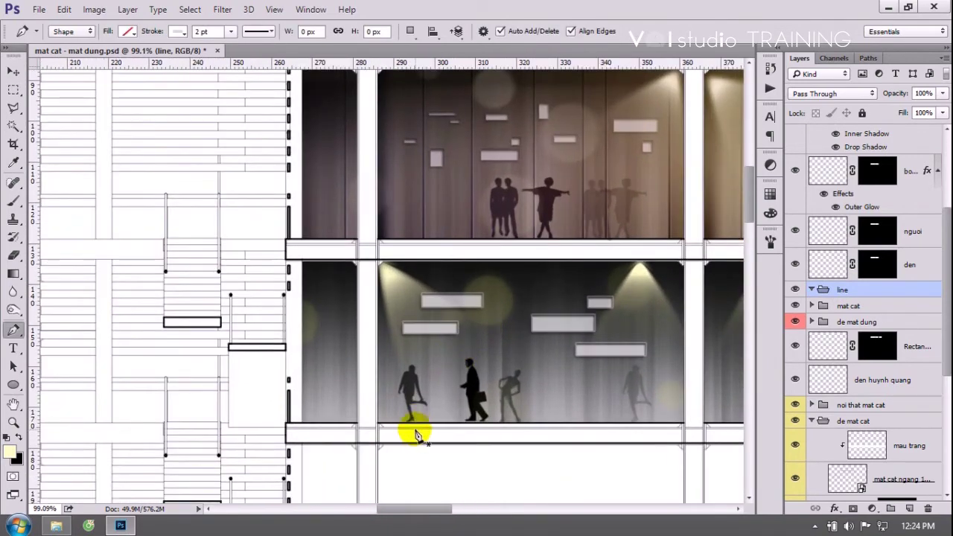
pyautogui.click(414, 432)
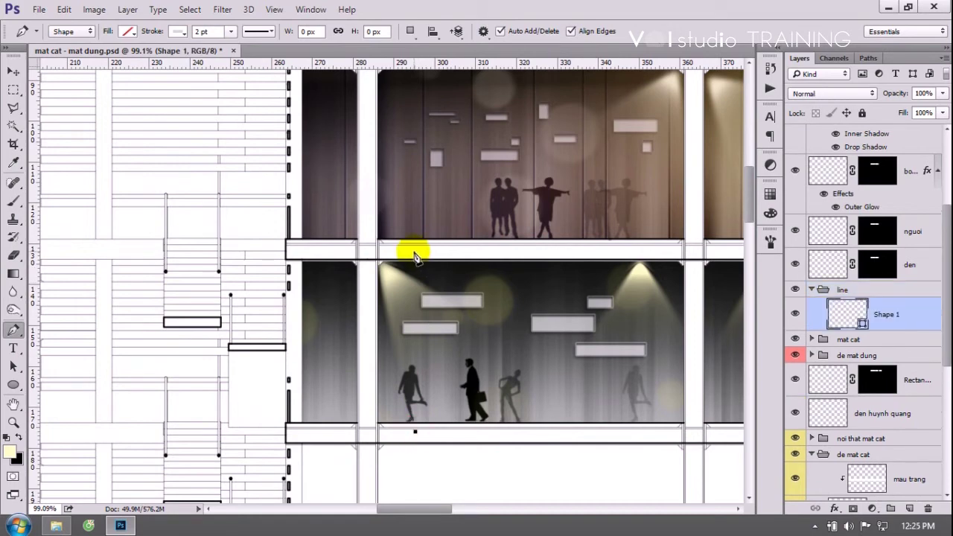
pyautogui.click(414, 253)
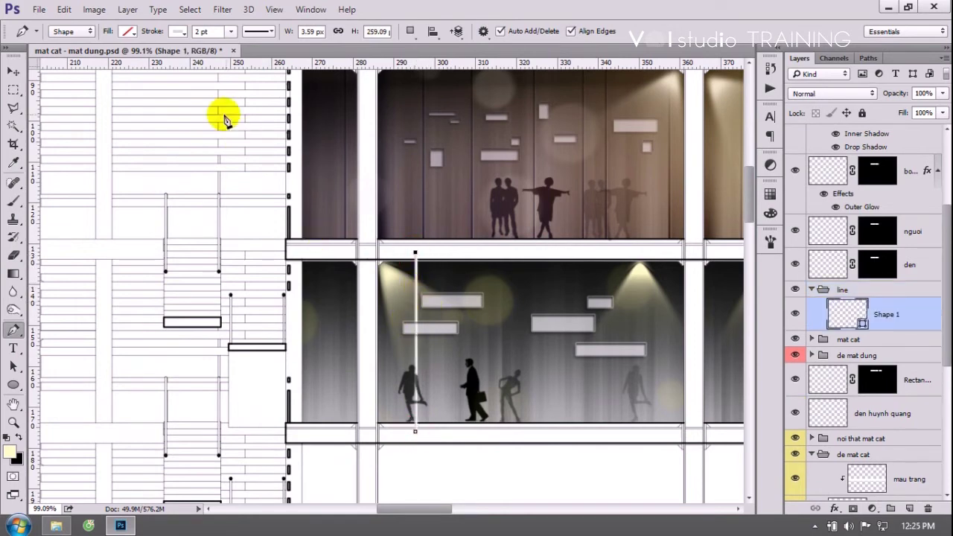
# Give the line a dark stroke colour with a 1.2 pt width.
pyautogui.click(177, 31)
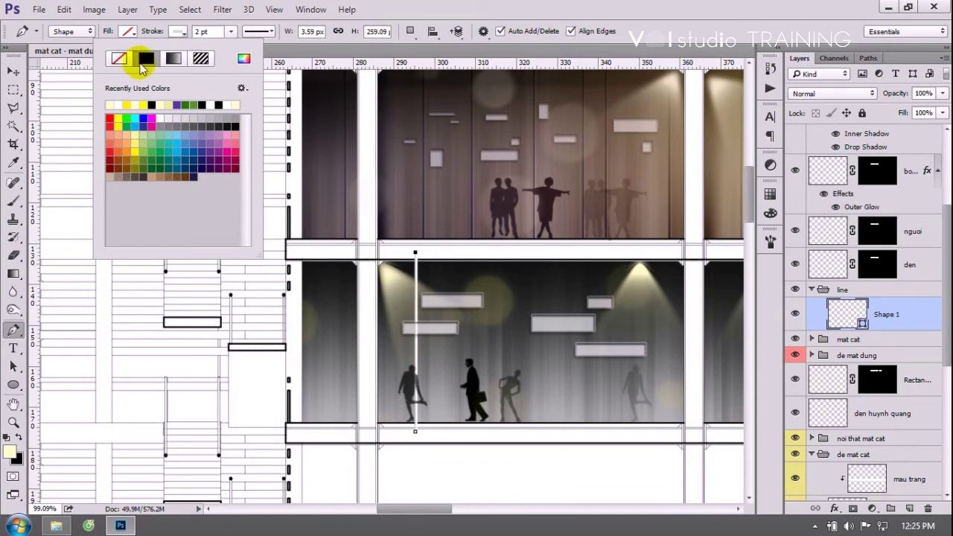
pyautogui.click(187, 126)
pyautogui.click(195, 127)
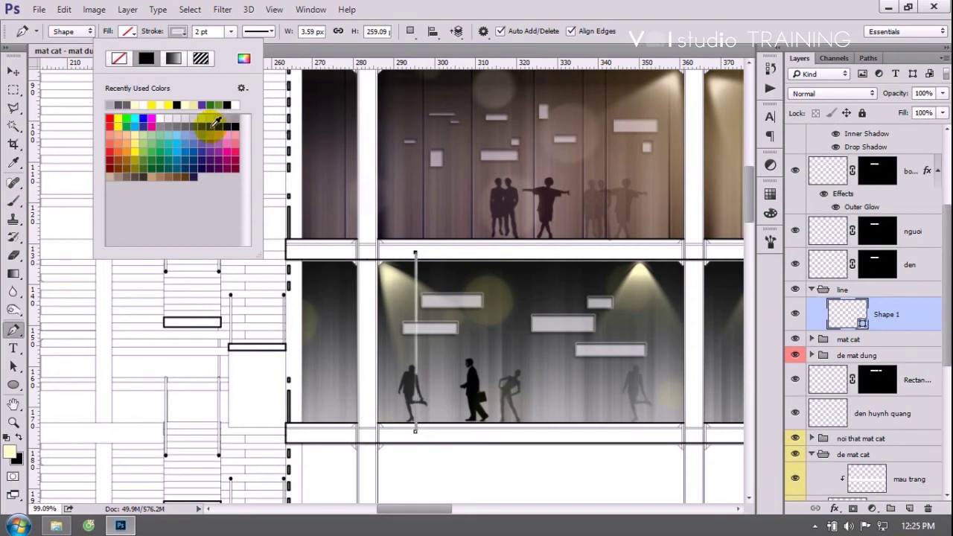
pyautogui.click(210, 127)
pyautogui.click(410, 7)
pyautogui.click(201, 30)
pyautogui.click(185, 35)
pyautogui.write('1')
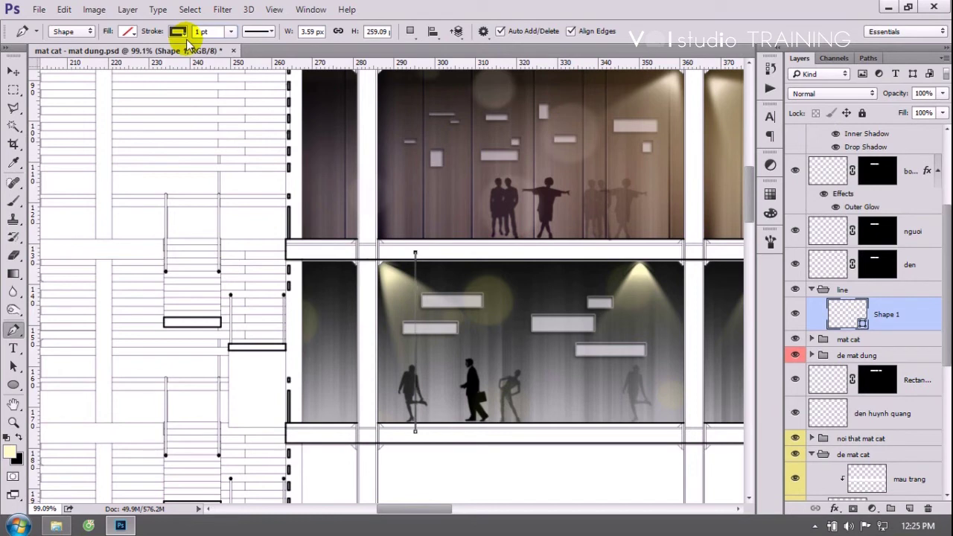
pyautogui.click(199, 32)
pyautogui.write('1.3')
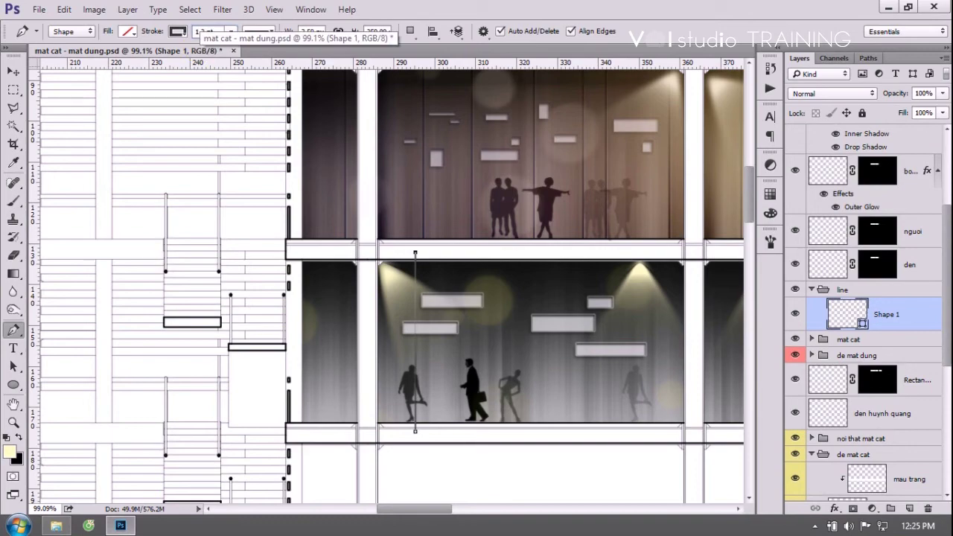
pyautogui.click(224, 45)
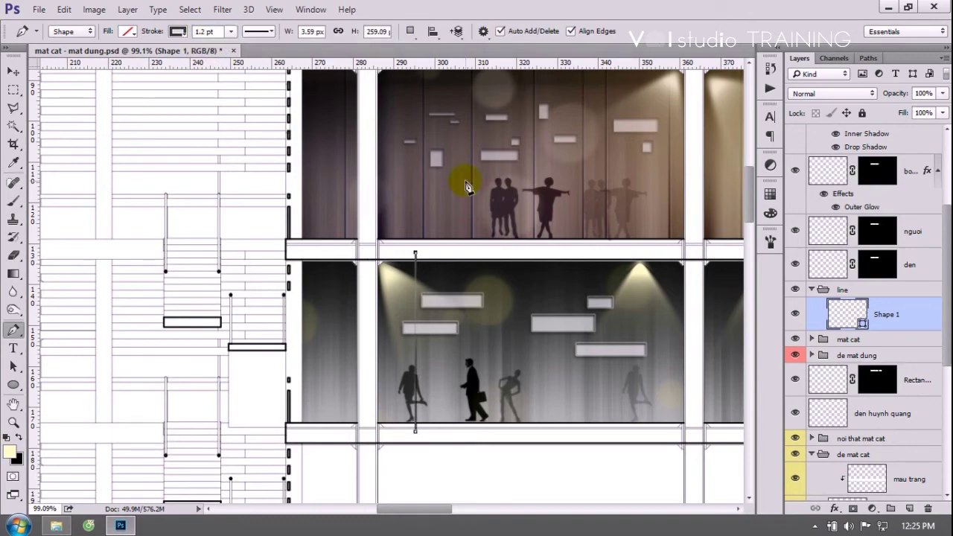
# With the Move tool, Alt-drag a first copy of the line a short distance right.
pyautogui.press('v')
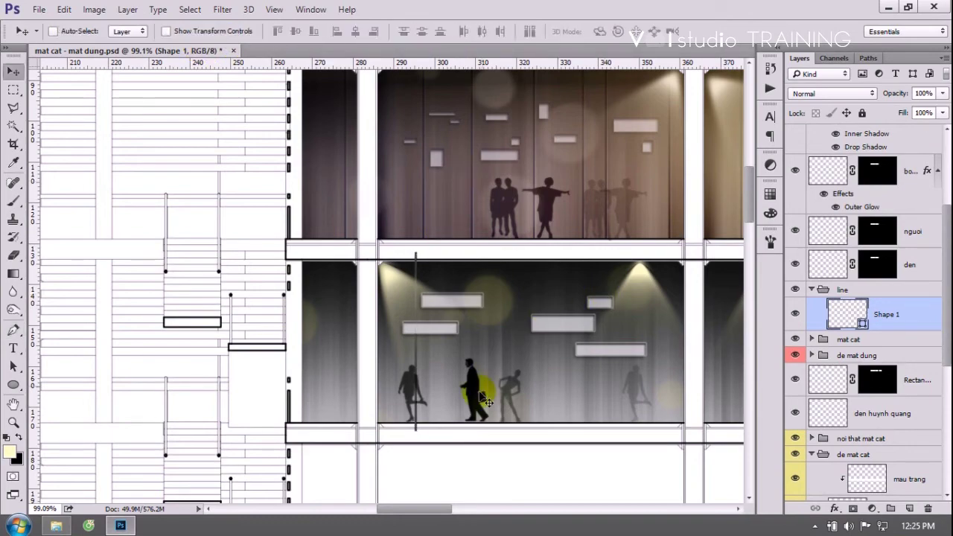
pyautogui.scroll(2, 413, 394)
pyautogui.scroll(2, 413, 394)
pyautogui.scroll(2, 413, 394)
pyautogui.click(889, 320)
pyautogui.scroll(-1, 436, 335)
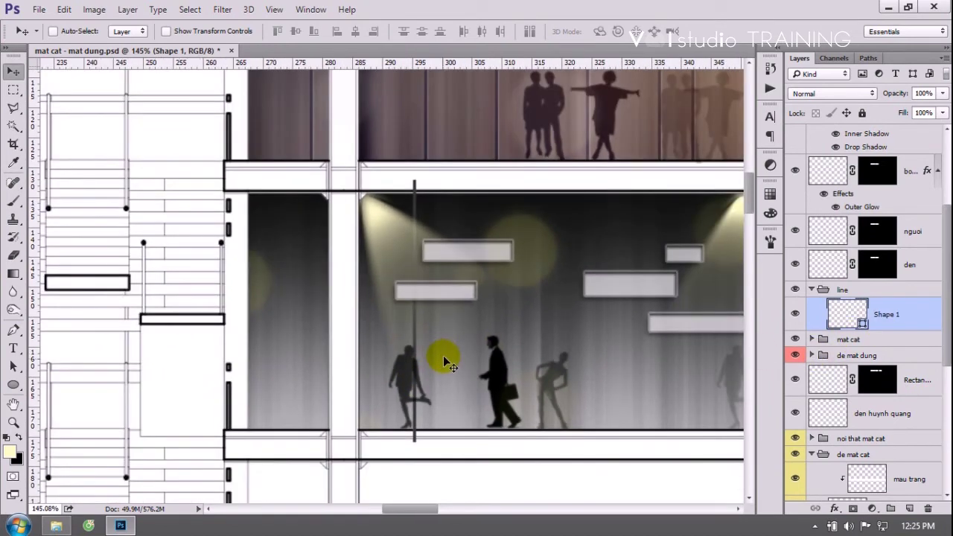
pyautogui.moveTo(416, 339); pyautogui.dragTo(604, 343)
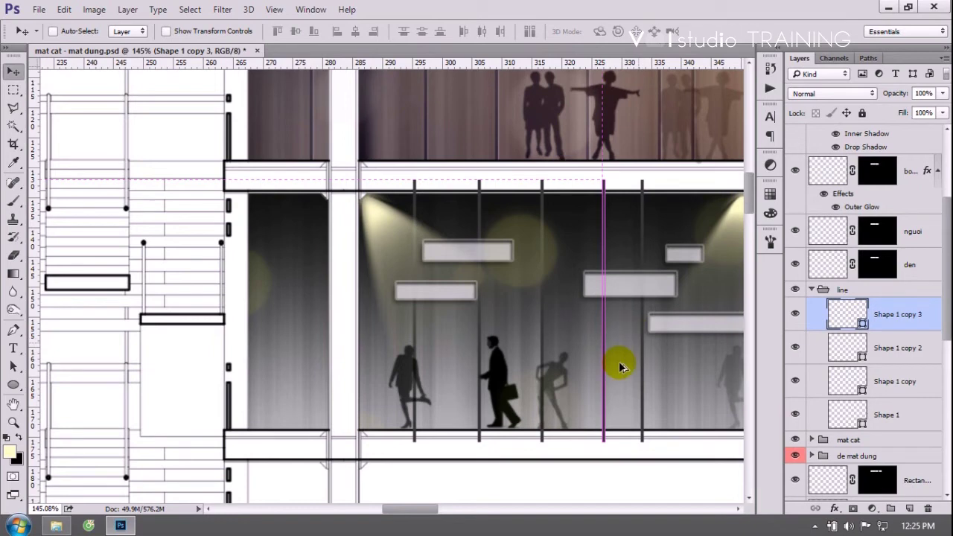
# Keep duplicating the line across the remaining rooms, up to Shape 1 copy 13.
pyautogui.moveTo(606, 342); pyautogui.dragTo(644, 350)
pyautogui.moveTo(433, 509); pyautogui.dragTo(460, 510)
pyautogui.moveTo(365, 383)
pyautogui.mouseDown()
pyautogui.moveTo(446, 370)
pyautogui.moveTo(617, 379)
pyautogui.mouseUp()
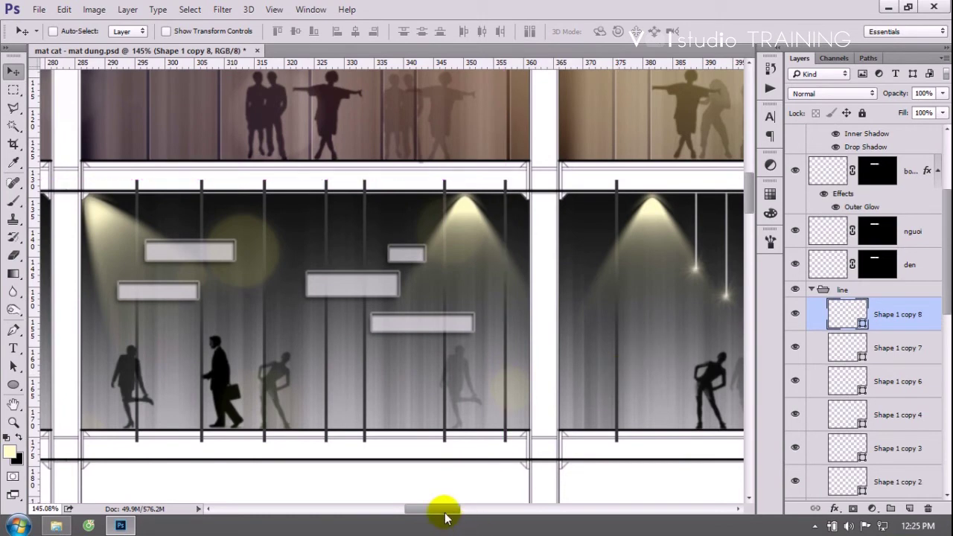
pyautogui.moveTo(442, 509); pyautogui.dragTo(469, 509)
pyautogui.moveTo(60, 351); pyautogui.dragTo(418, 352)
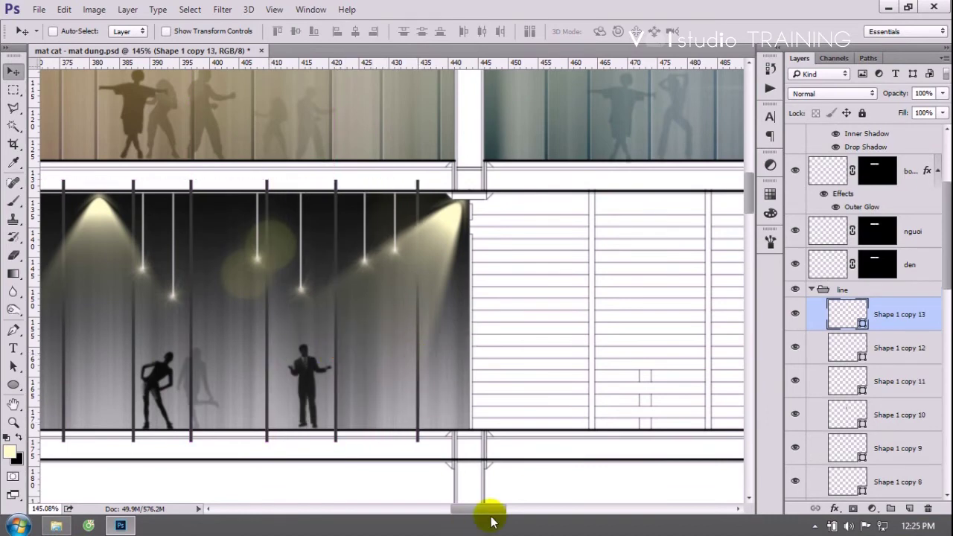
pyautogui.moveTo(489, 510); pyautogui.dragTo(452, 511)
pyautogui.scroll(-5, 886, 357)
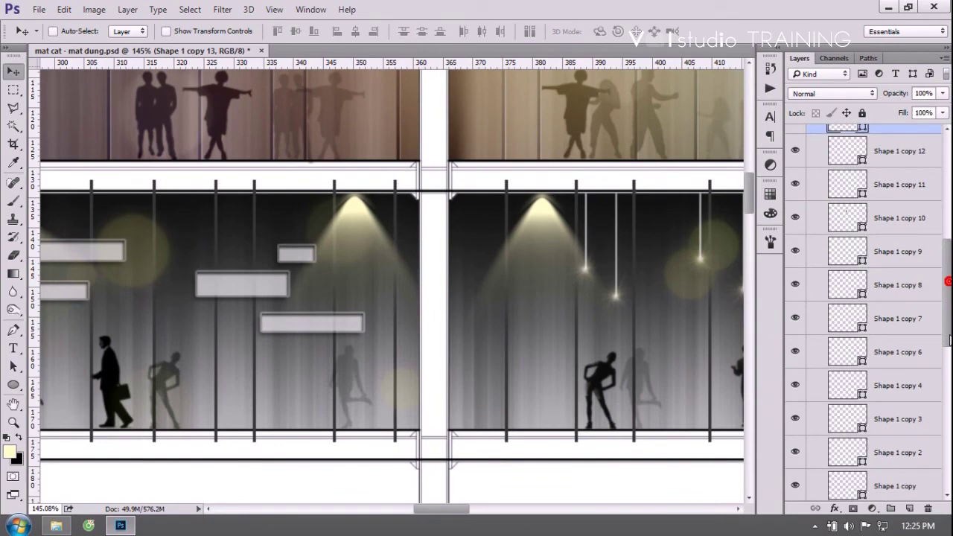
pyautogui.scroll(-5, 897, 394)
# Convert the first nine line layers into one smart object, undoing a wrong mask copy.
pyautogui.keyDown('shift'); pyautogui.click(897, 395); pyautogui.keyUp('shift')
pyautogui.rightClick(890, 387)
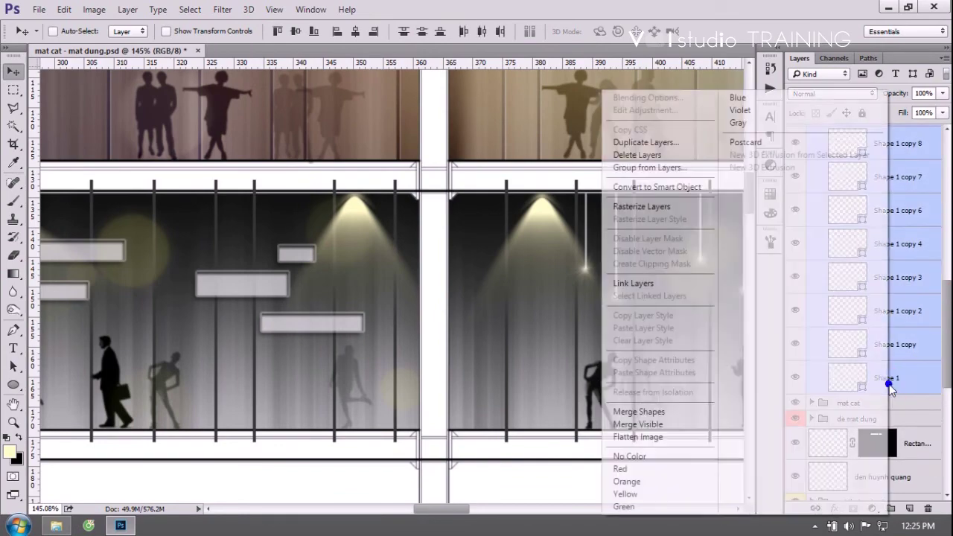
pyautogui.click(627, 186)
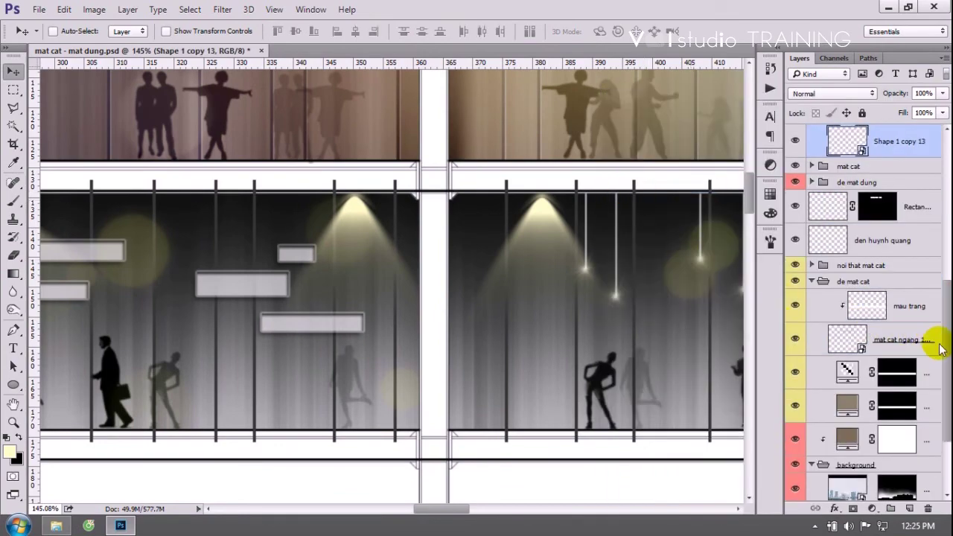
pyautogui.moveTo(942, 331); pyautogui.dragTo(941, 284)
pyautogui.moveTo(878, 353); pyautogui.dragTo(871, 279)
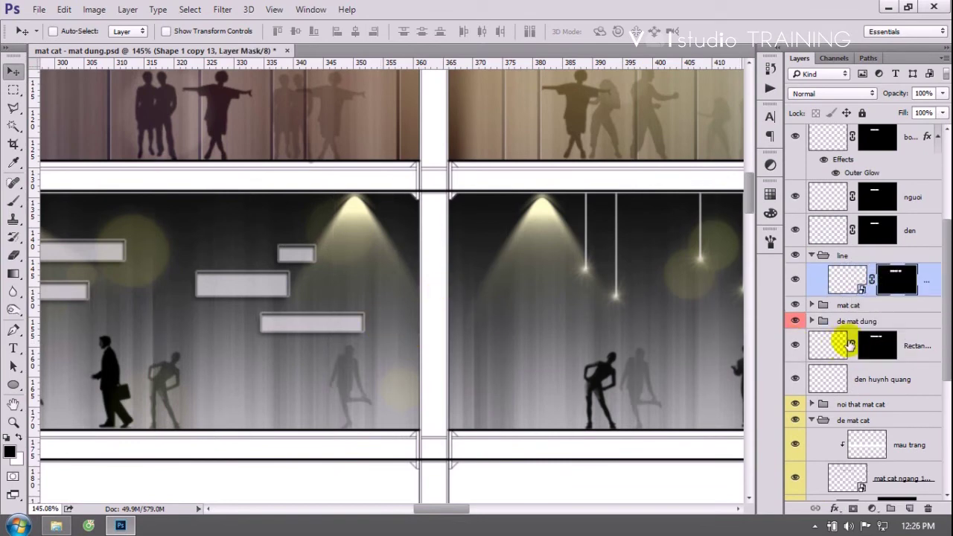
pyautogui.hotkey('ctrl', 'z')
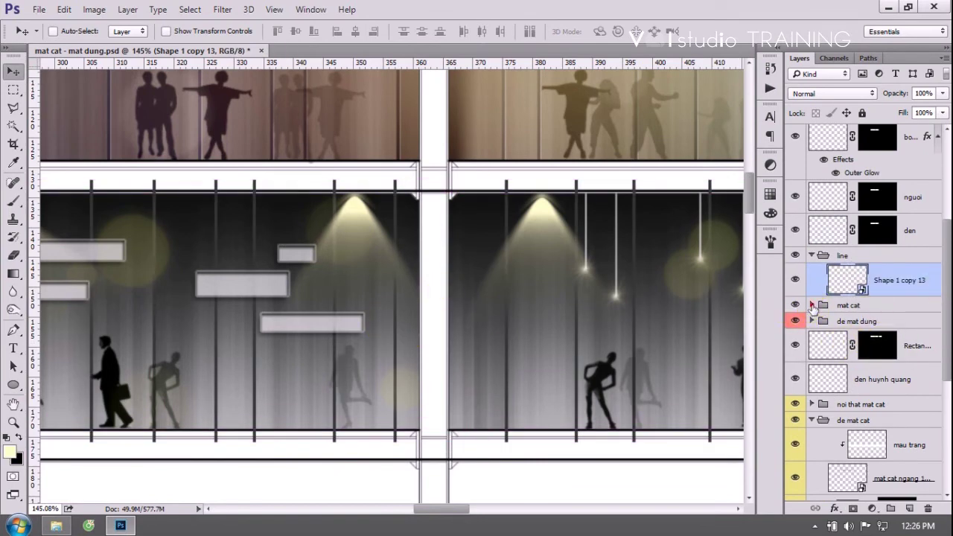
# Copy the mat cat section mask onto Shape 1 copy 13 and zoom out to check.
pyautogui.click(812, 305)
pyautogui.moveTo(897, 328); pyautogui.dragTo(897, 280)
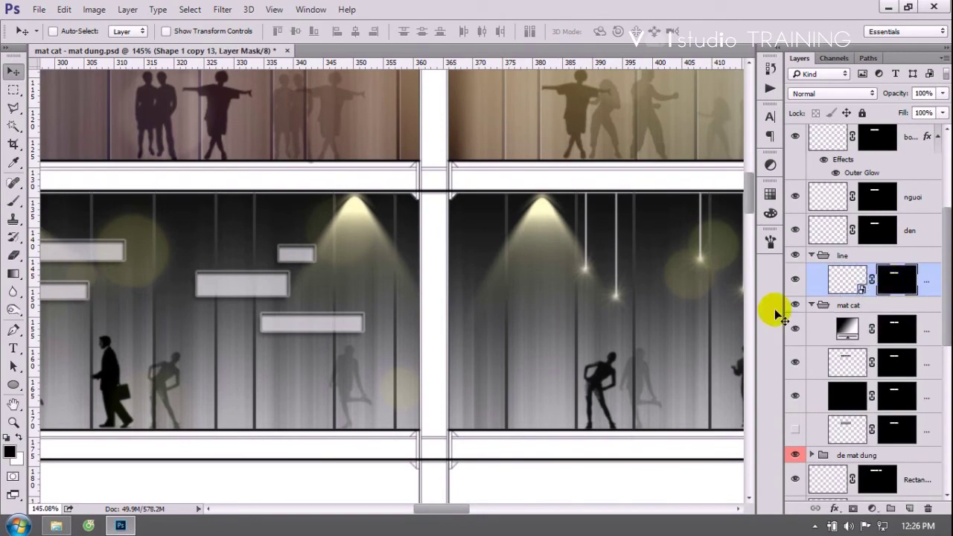
pyautogui.moveTo(530, 310); pyautogui.dragTo(358, 253)
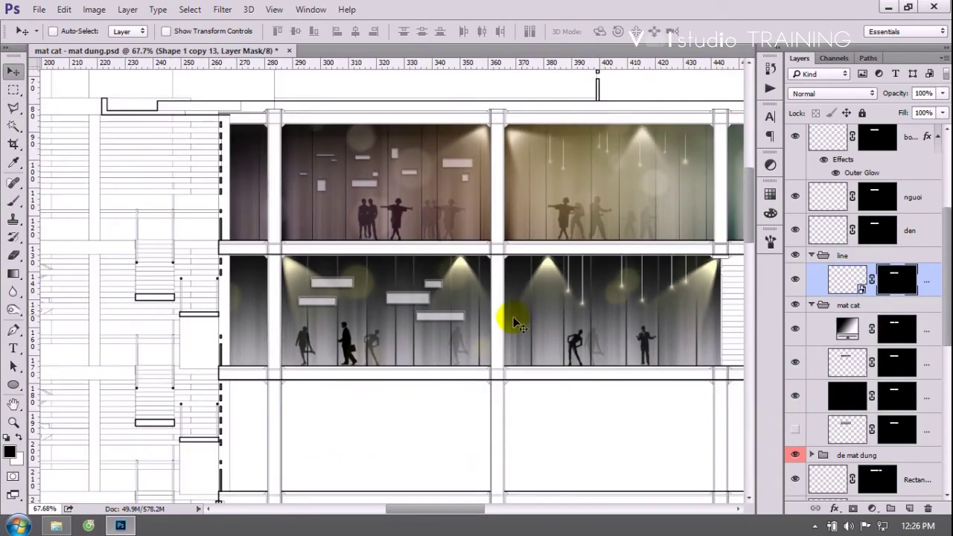
pyautogui.scroll(5, 358, 253)
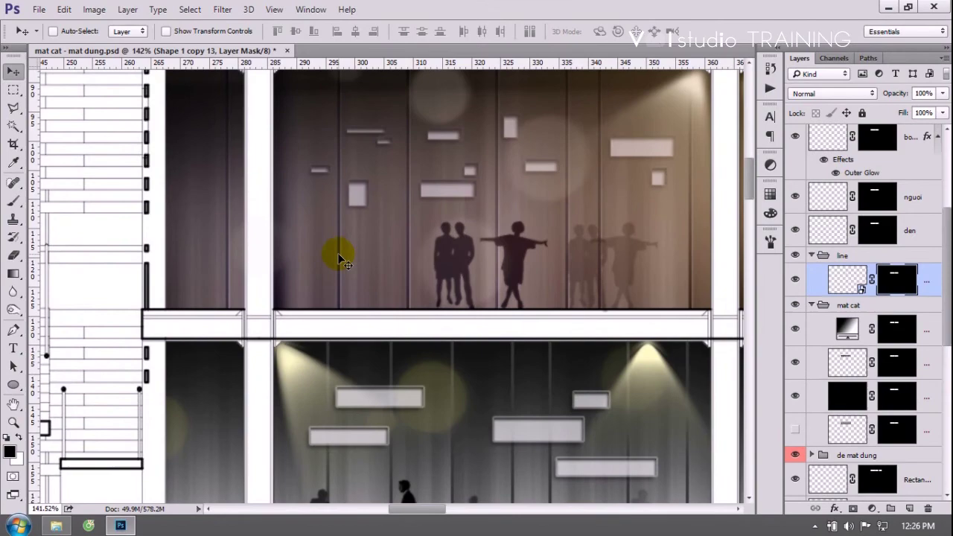
pyautogui.scroll(-3, 323, 257)
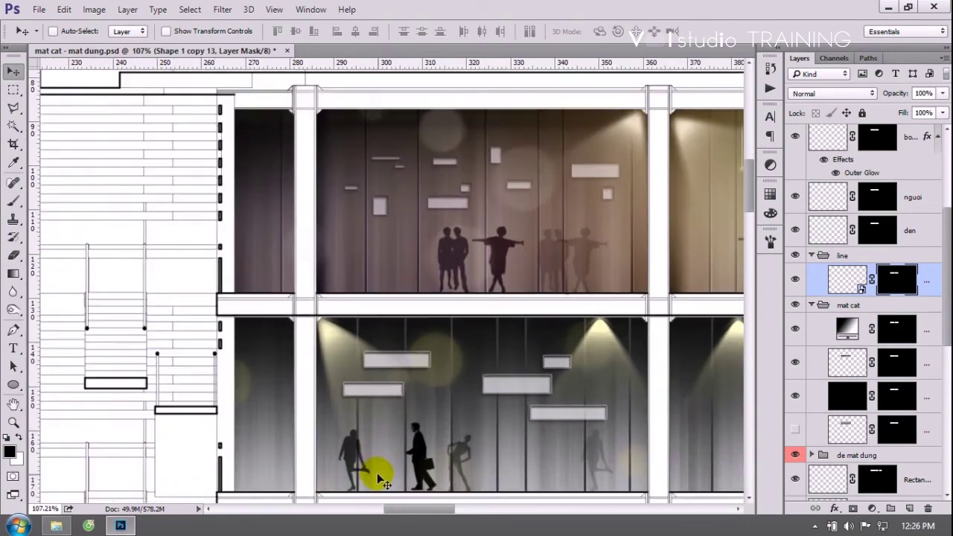
pyautogui.scroll(2, 377, 473)
pyautogui.moveTo(415, 513); pyautogui.dragTo(421, 513)
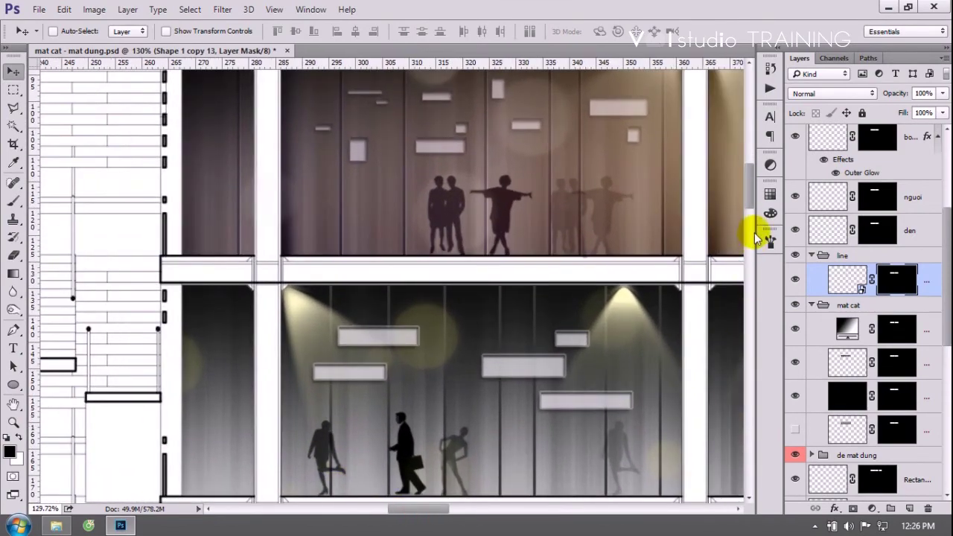
pyautogui.moveTo(749, 192); pyautogui.dragTo(747, 209)
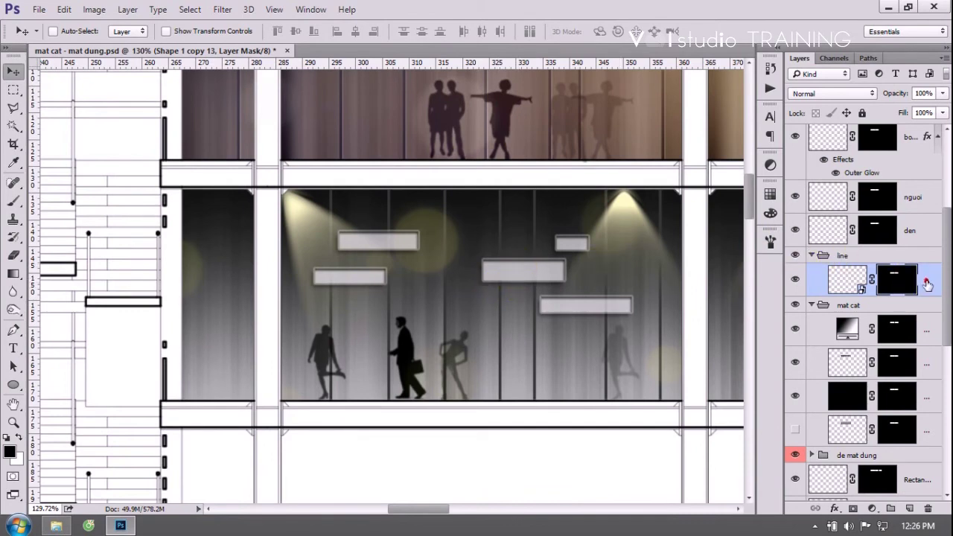
# Duplicate the line layer and clip a white Solid Color fill to it.
pyautogui.hotkey('ctrl', '2')
pyautogui.hotkey('ctrl', 'j')
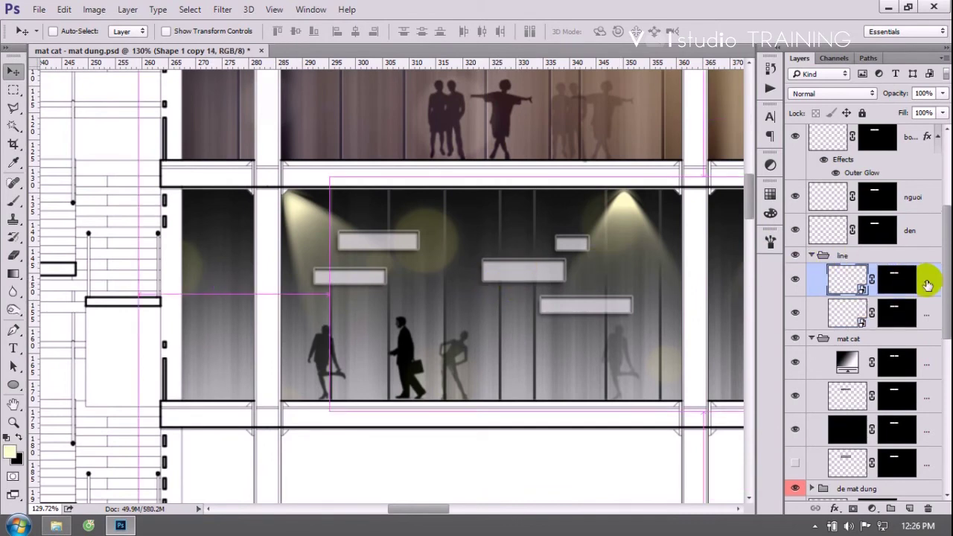
pyautogui.click(869, 513)
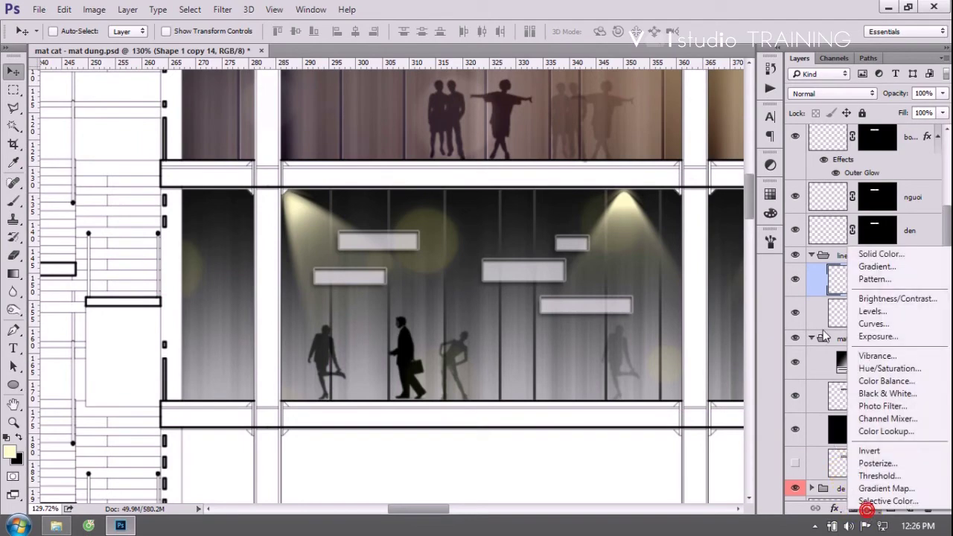
pyautogui.click(878, 251)
pyautogui.moveTo(345, 149); pyautogui.dragTo(153, 89)
pyautogui.click(562, 134)
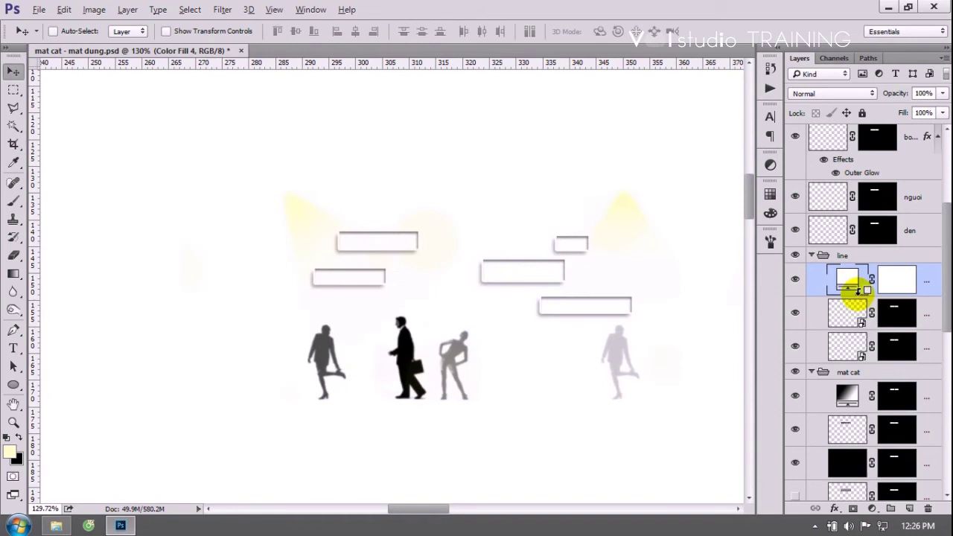
pyautogui.keyDown('alt'); pyautogui.click(850, 293); pyautogui.keyUp('alt')
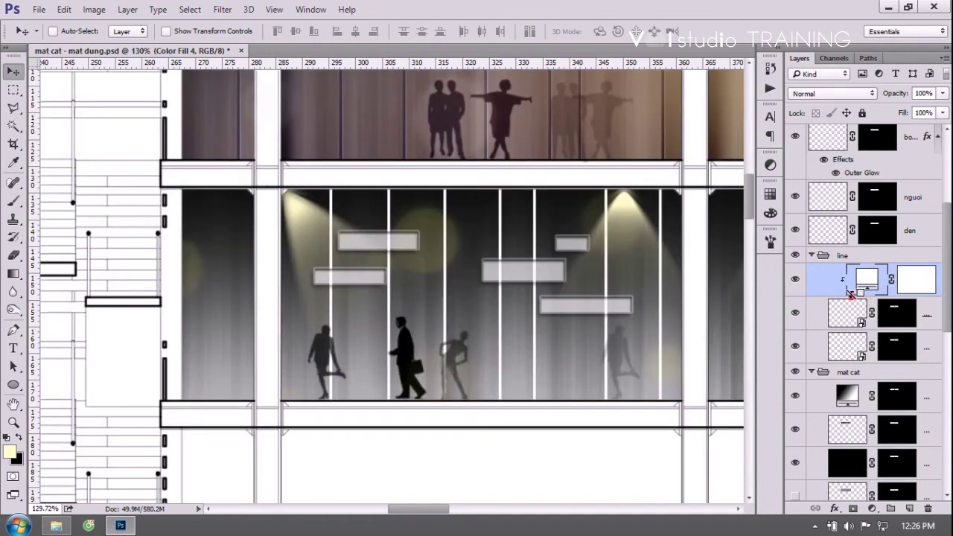
# Keep the line layer below the white fill and fade it to 52% opacity.
pyautogui.click(925, 313)
pyautogui.moveTo(928, 345); pyautogui.dragTo(915, 266)
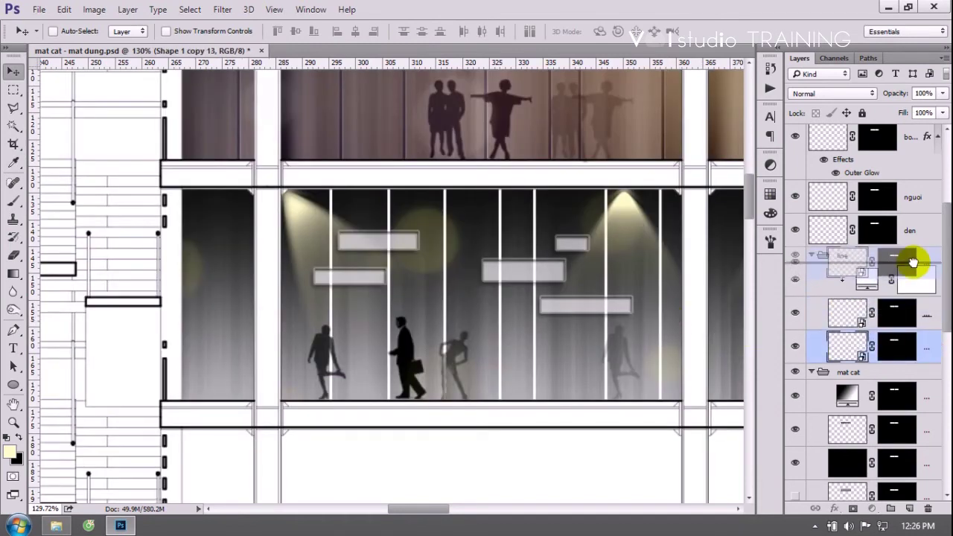
pyautogui.moveTo(915, 266); pyautogui.dragTo(923, 350)
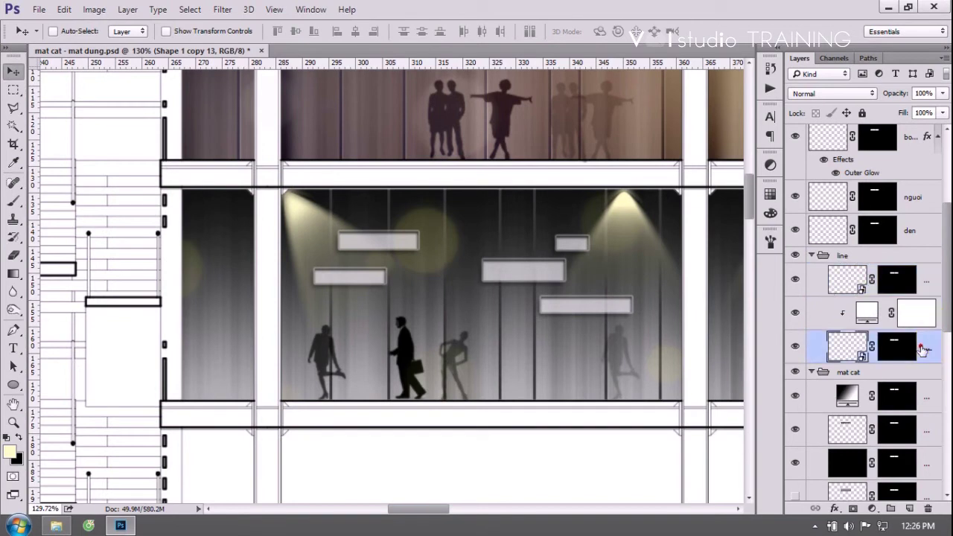
pyautogui.scroll(3, 455, 336)
pyautogui.scroll(3, 276, 313)
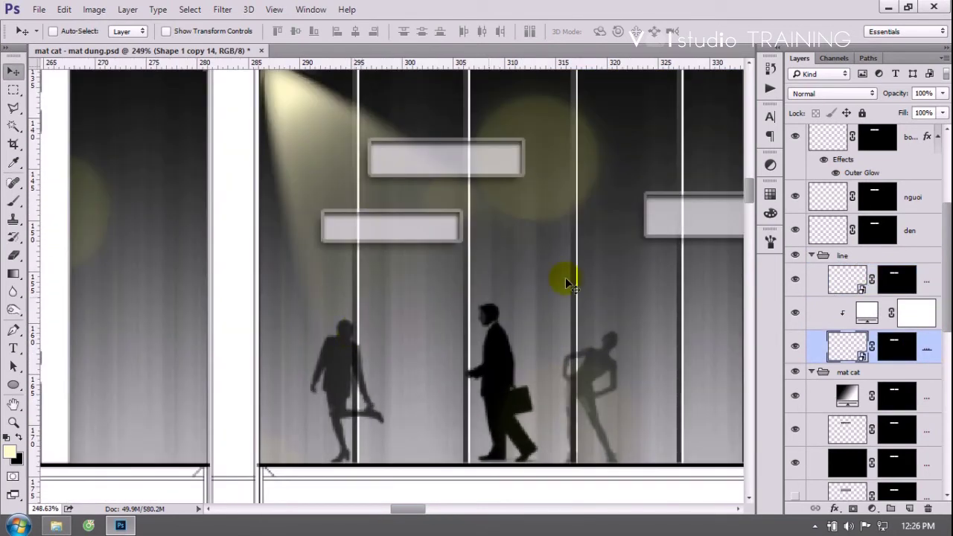
pyautogui.click(941, 93)
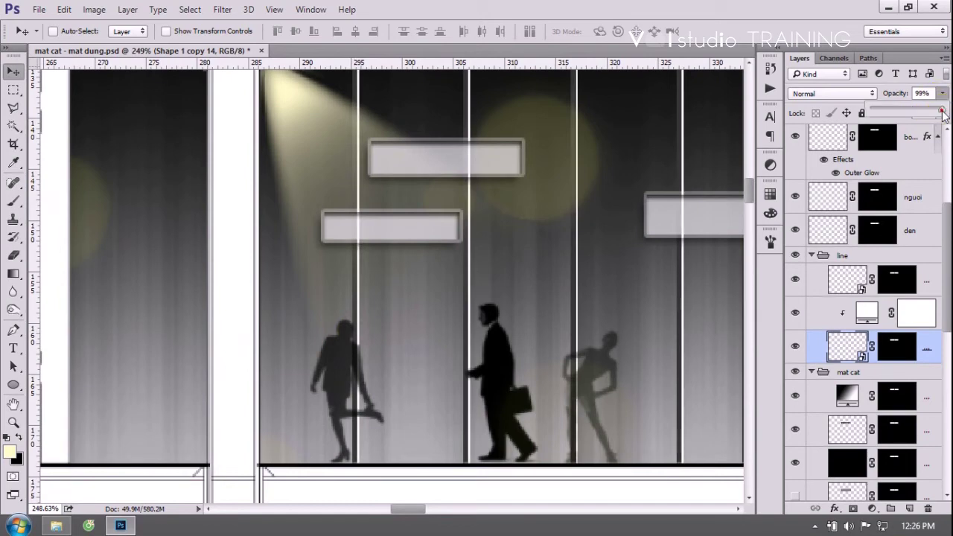
pyautogui.moveTo(939, 108); pyautogui.dragTo(917, 114)
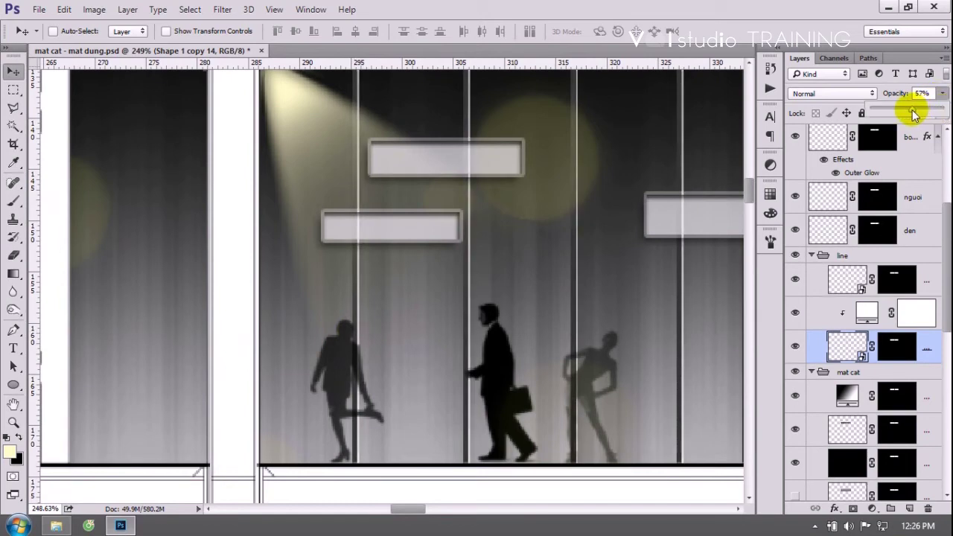
# Collapse the line group in the Layers panel.
pyautogui.keyDown('alt'); pyautogui.scroll(-3, 406, 286); pyautogui.keyUp('alt')
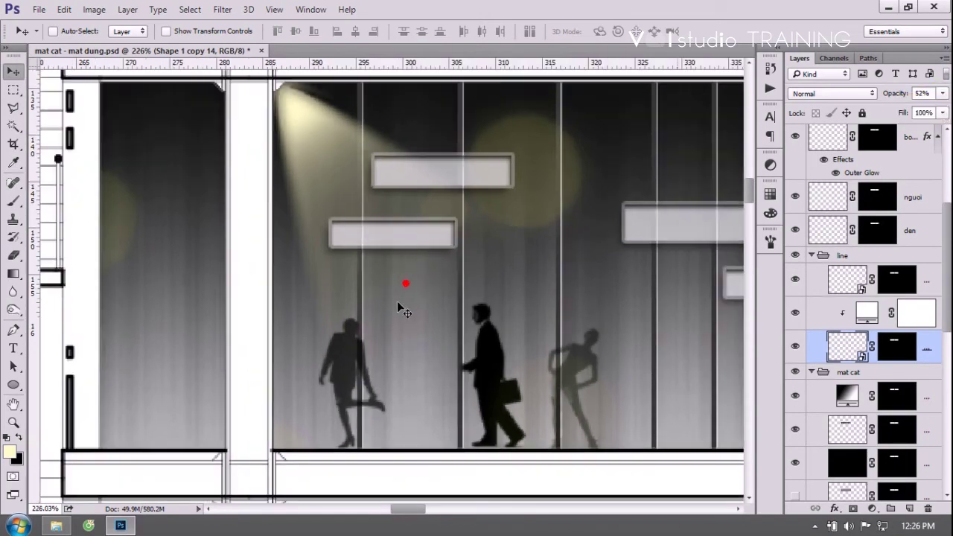
pyautogui.keyDown('alt'); pyautogui.scroll(-3, 402, 303); pyautogui.keyUp('alt')
pyautogui.keyDown('alt'); pyautogui.scroll(-2, 400, 304); pyautogui.keyUp('alt')
pyautogui.keyDown('alt'); pyautogui.scroll(-1, 462, 287); pyautogui.keyUp('alt')
pyautogui.keyDown('alt'); pyautogui.scroll(1, 514, 298); pyautogui.keyUp('alt')
pyautogui.keyDown('alt'); pyautogui.scroll(2, 521, 310); pyautogui.keyUp('alt')
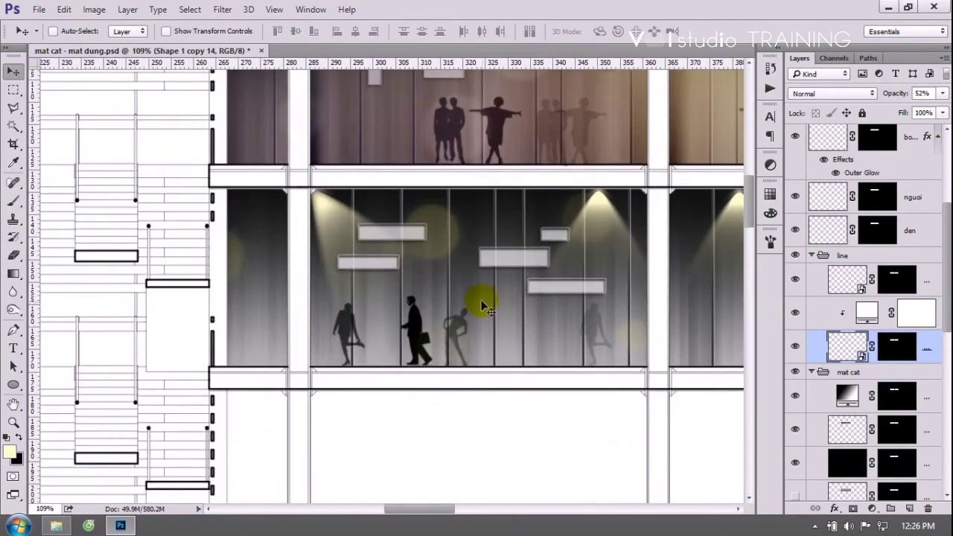
pyautogui.keyDown('alt'); pyautogui.scroll(-1, 454, 289); pyautogui.keyUp('alt')
pyautogui.keyDown('alt'); pyautogui.scroll(-1, 441, 279); pyautogui.keyUp('alt')
pyautogui.keyDown('alt'); pyautogui.scroll(-1, 458, 280); pyautogui.keyUp('alt')
pyautogui.keyDown('alt'); pyautogui.scroll(-1, 484, 289); pyautogui.keyUp('alt')
pyautogui.keyDown('alt'); pyautogui.scroll(2, 489, 294); pyautogui.keyUp('alt')
pyautogui.keyDown('alt'); pyautogui.scroll(-1, 424, 293); pyautogui.keyUp('alt')
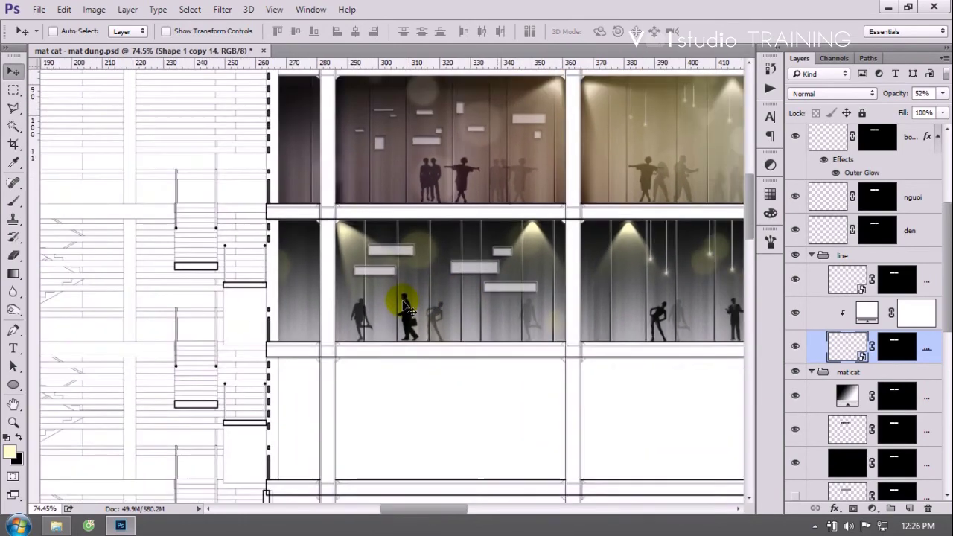
pyautogui.keyDown('alt'); pyautogui.scroll(-2, 395, 272); pyautogui.keyUp('alt')
pyautogui.keyDown('alt'); pyautogui.scroll(-1, 408, 311); pyautogui.keyUp('alt')
pyautogui.scroll(3, 945, 253)
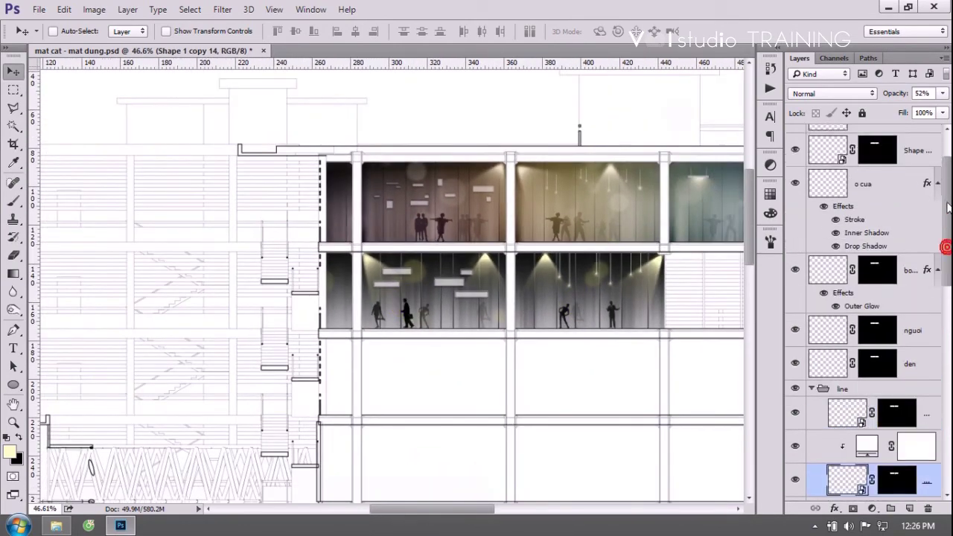
pyautogui.scroll(-1, 945, 253)
pyautogui.click(811, 287)
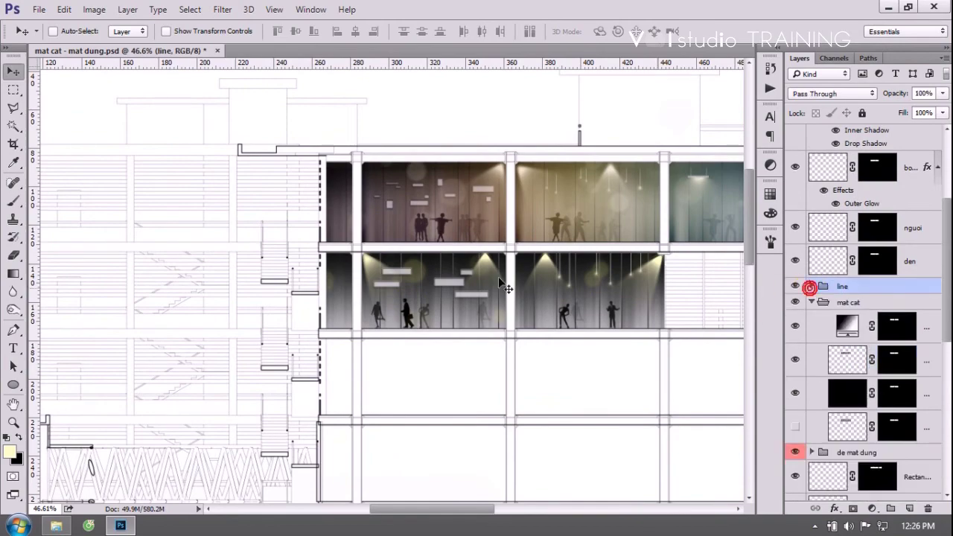
# Add a new layer named 'nhan bong' above the glow - quang sang layer.
pyautogui.scroll(3, 447, 272)
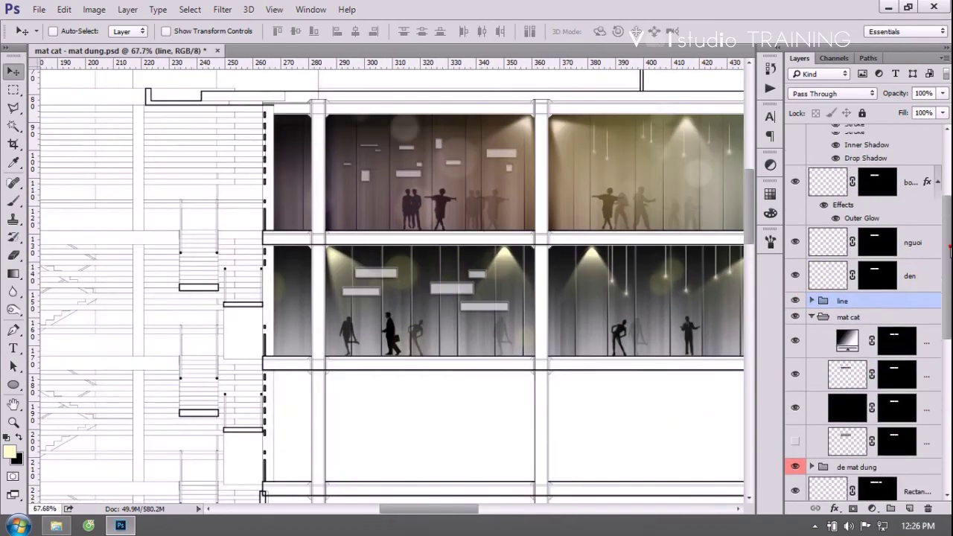
pyautogui.moveTo(943, 261); pyautogui.dragTo(944, 246)
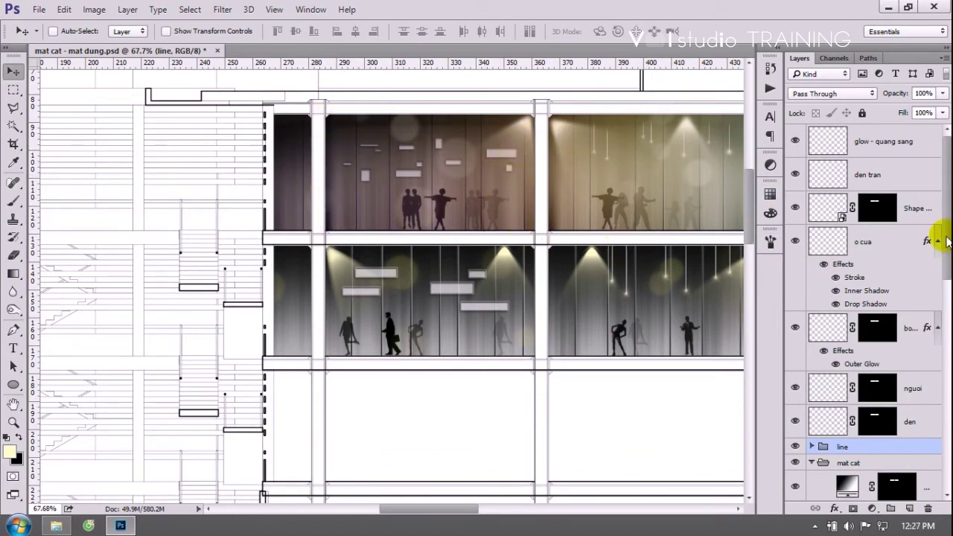
pyautogui.click(897, 144)
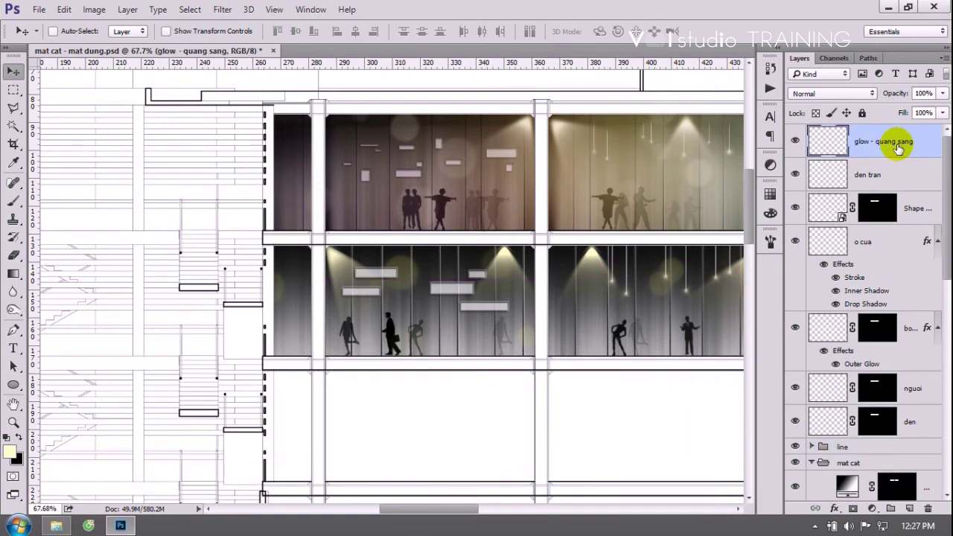
pyautogui.hotkey('ctrl', 'shift', 'n')
pyautogui.press('Return')
pyautogui.doubleClick(871, 141)
pyautogui.write('n bong')
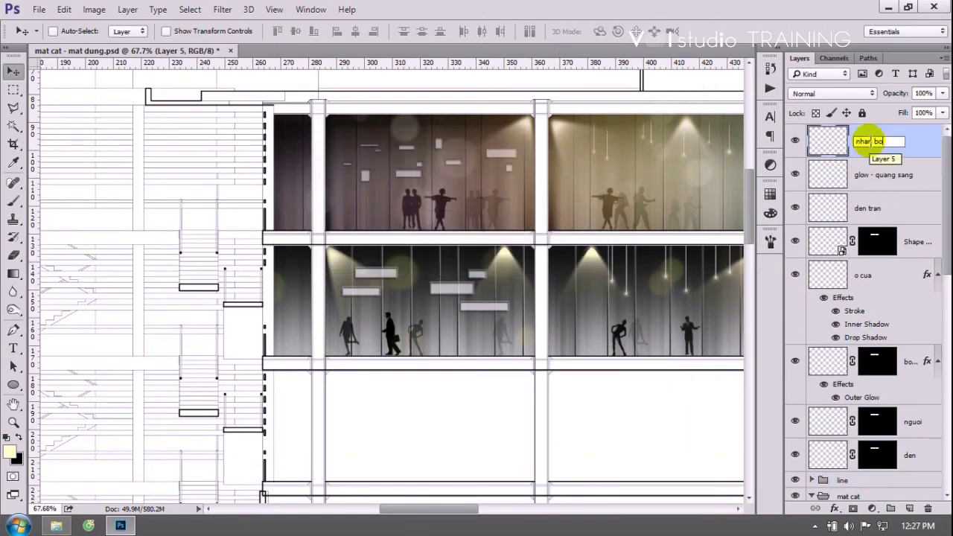
pyautogui.press('Return')
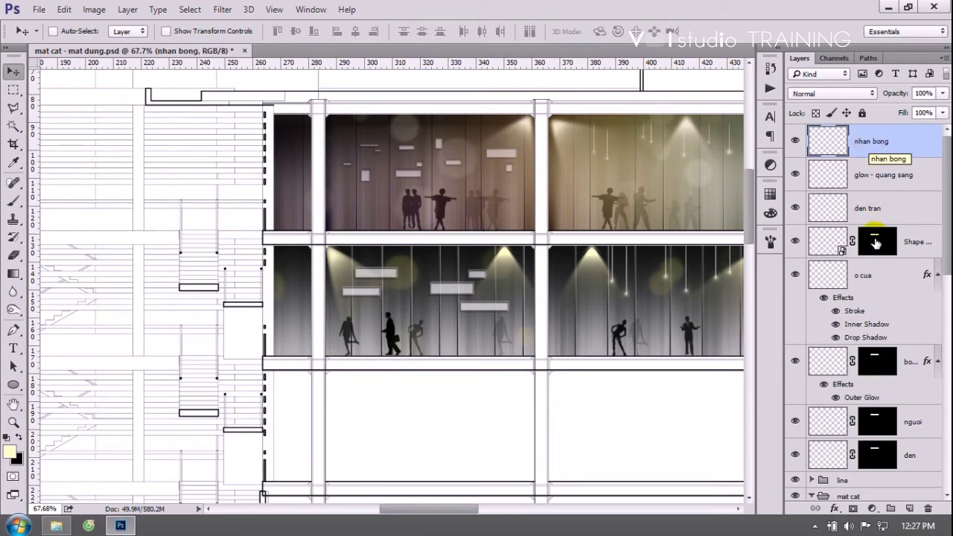
# Copy the floor mask onto nhan bong and den tran, then target nhan bong's pixels.
pyautogui.moveTo(867, 157)
pyautogui.mouseDown()
pyautogui.moveTo(881, 141)
pyautogui.moveTo(879, 203)
pyautogui.mouseUp()
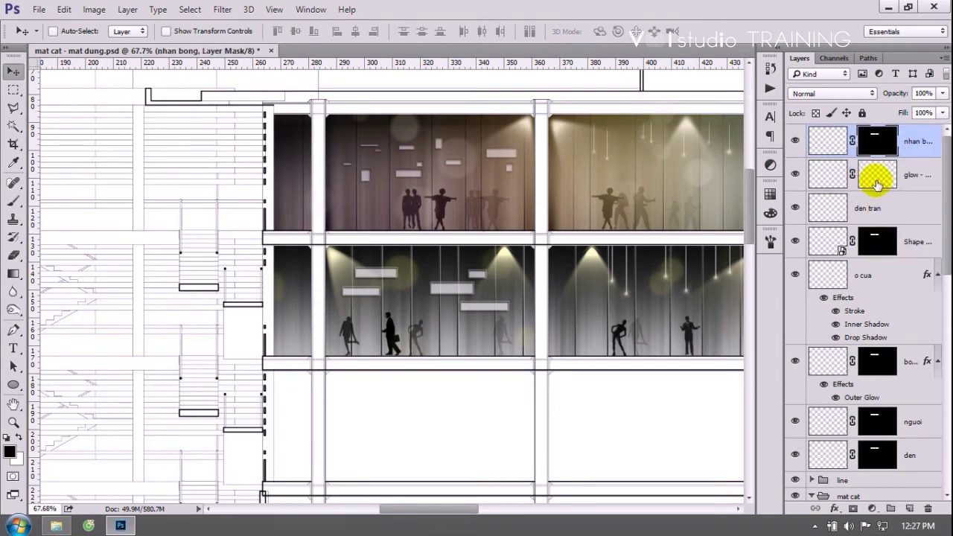
pyautogui.moveTo(878, 209); pyautogui.dragTo(879, 207)
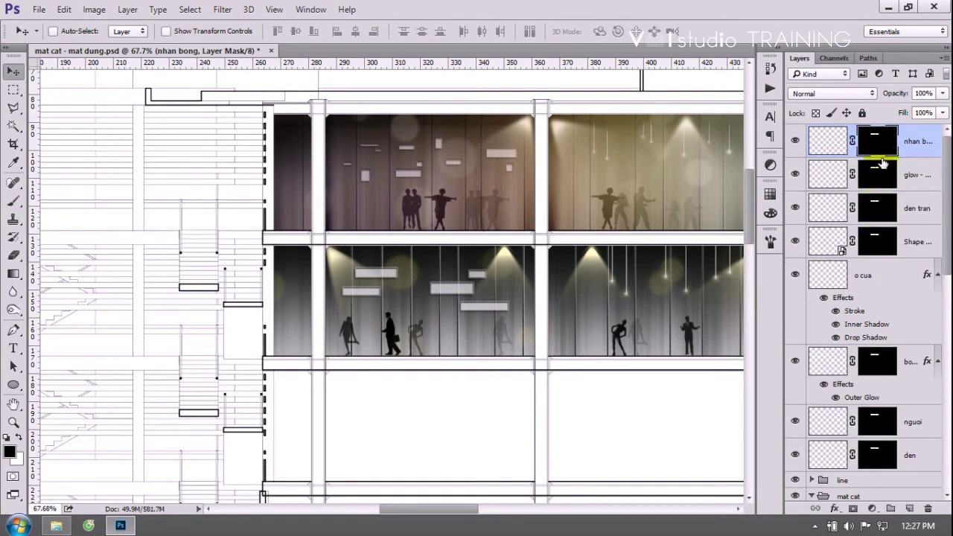
pyautogui.click(828, 140)
# Set up a soft round brush with 0% hardness, black colour and 20% opacity.
pyautogui.press('b')
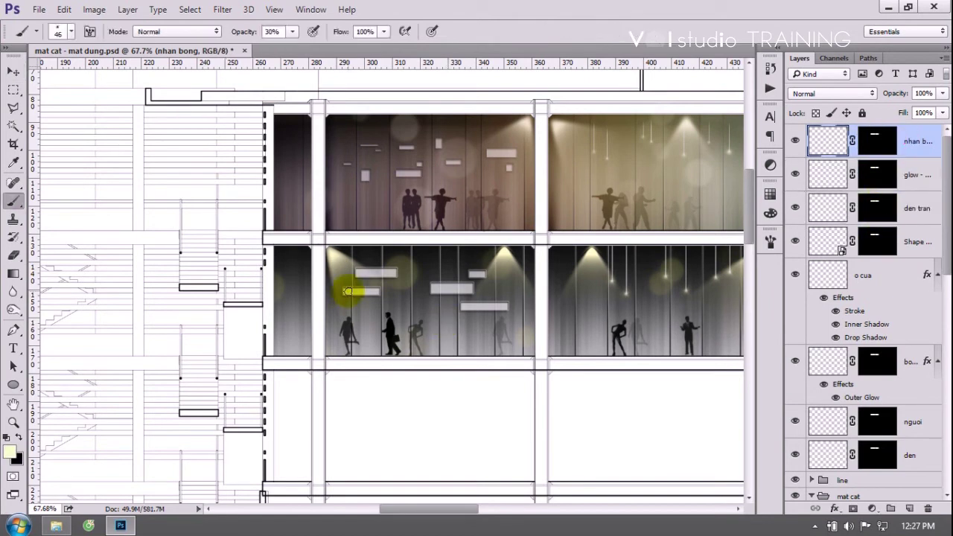
pyautogui.rightClick(358, 258)
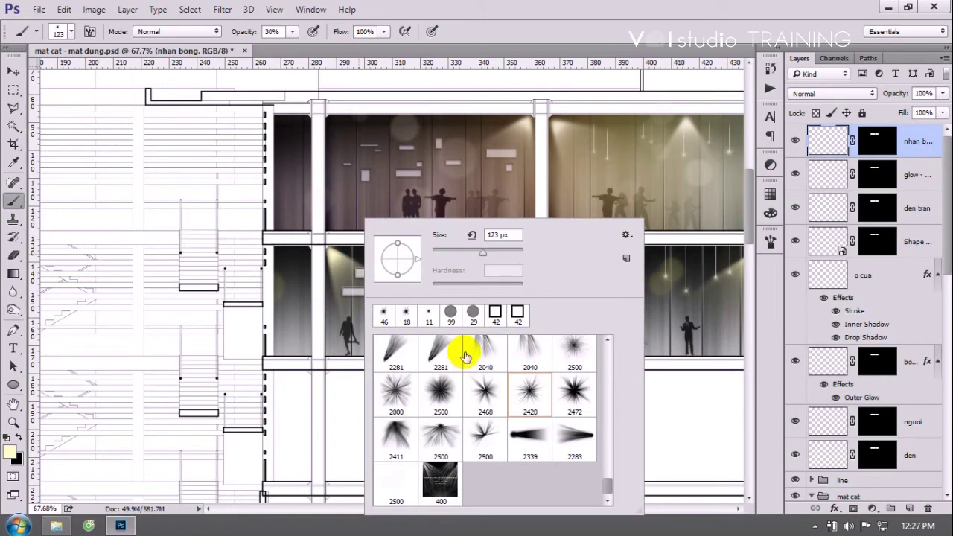
pyautogui.click(608, 483)
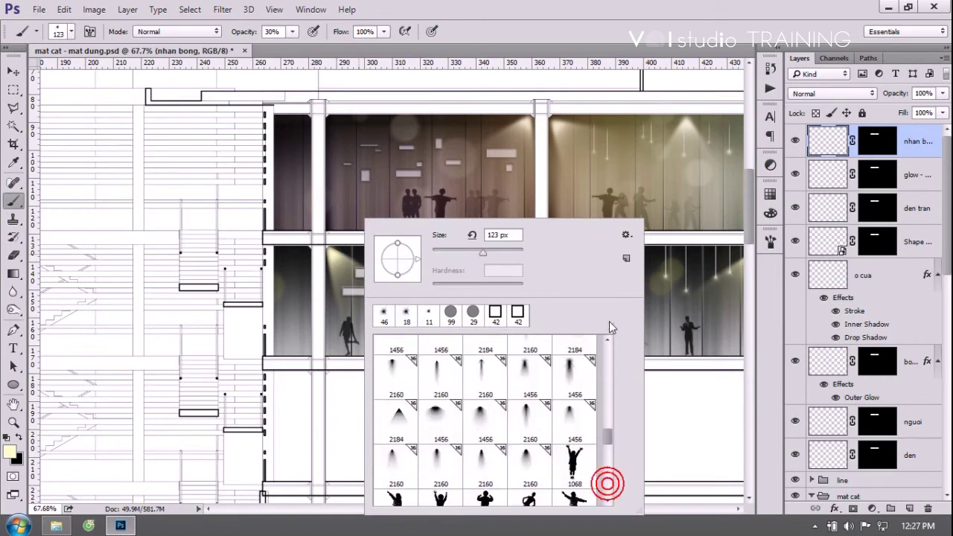
pyautogui.click(608, 430)
pyautogui.click(397, 360)
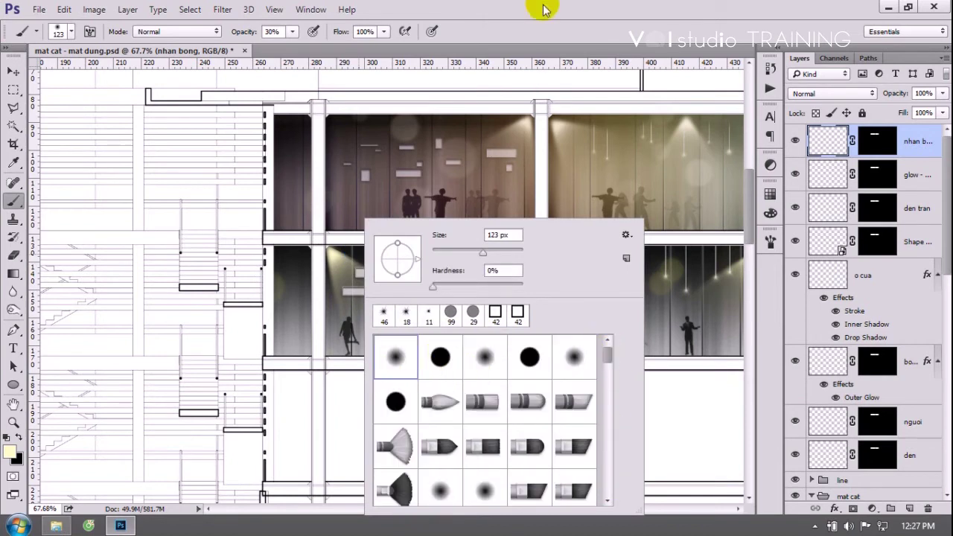
pyautogui.click(543, 8)
pyautogui.click(10, 451)
pyautogui.click(197, 381)
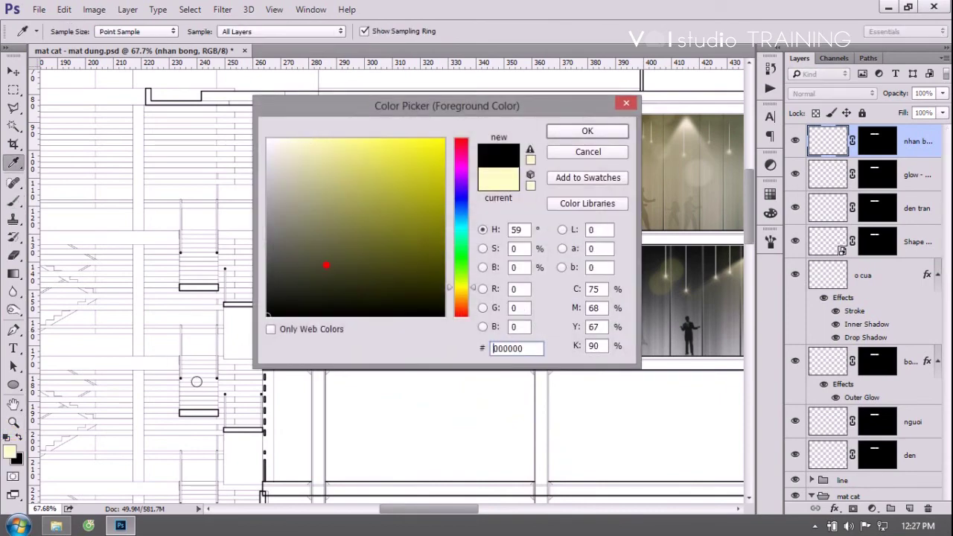
pyautogui.click(562, 130)
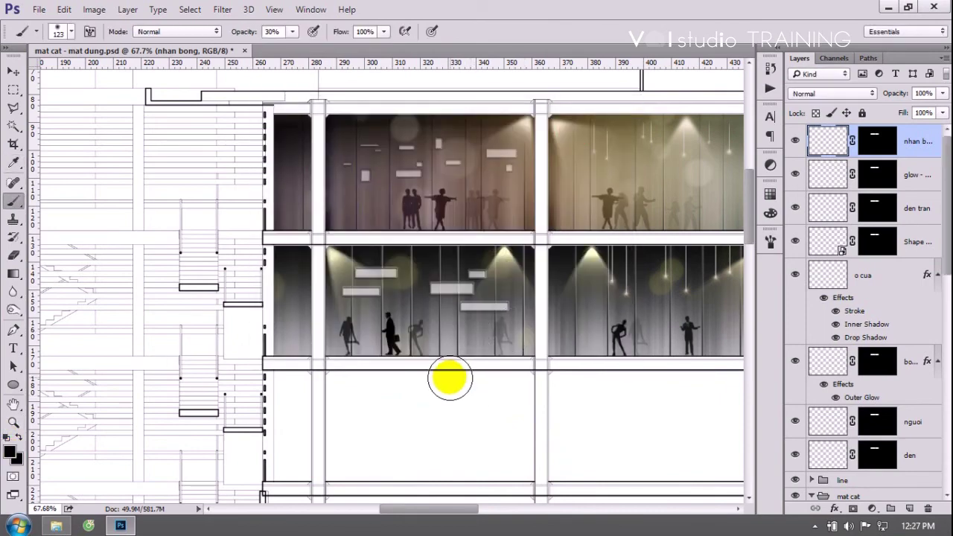
pyautogui.press('2')
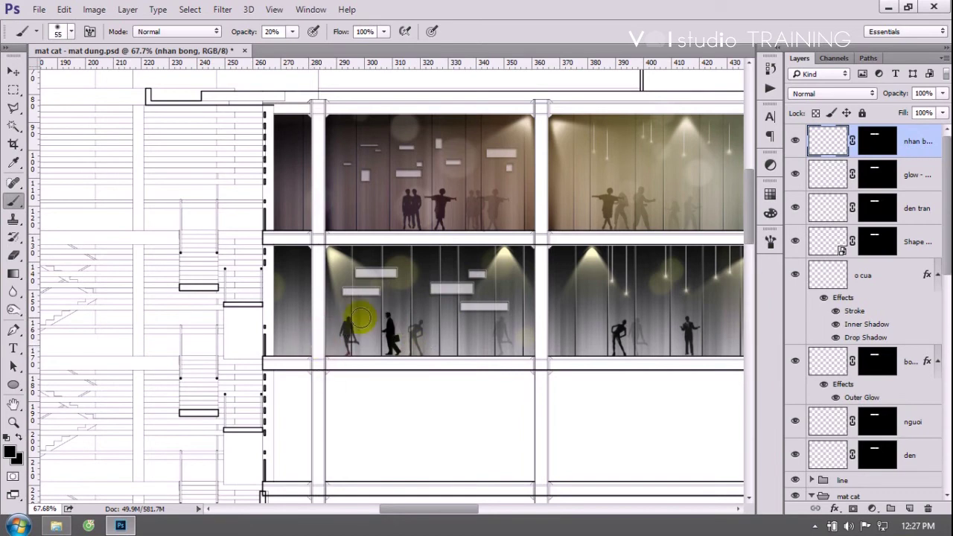
# Paint faint straight black strokes down the left and middle columns.
pyautogui.scroll(2, 308, 319)
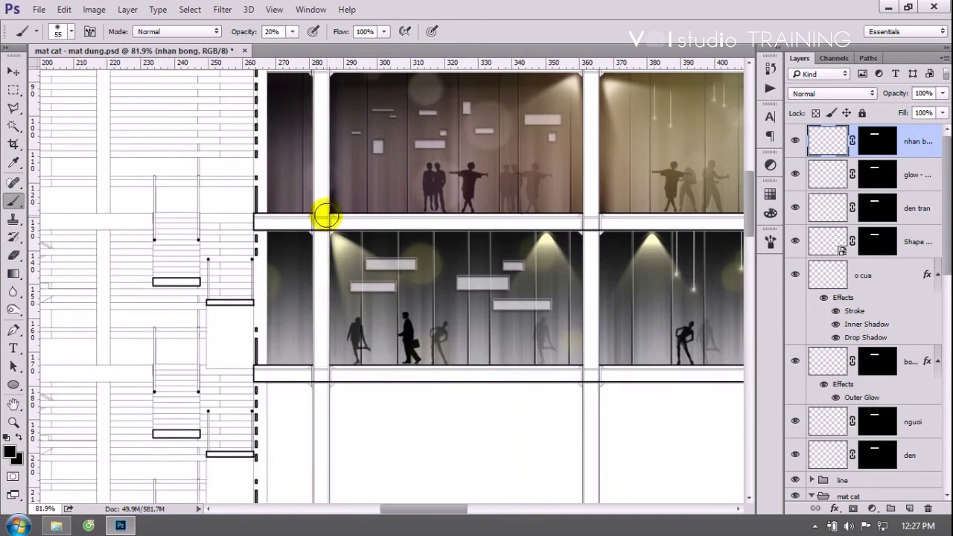
pyautogui.keyDown('shift'); pyautogui.click(323, 389); pyautogui.keyUp('shift')
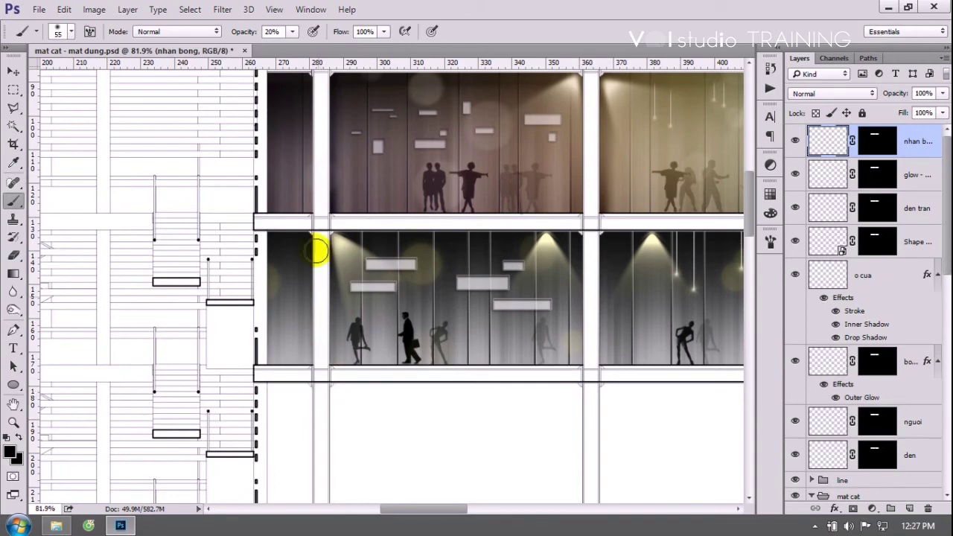
pyautogui.click(323, 209)
pyautogui.keyDown('shift'); pyautogui.click(324, 390); pyautogui.keyUp('shift')
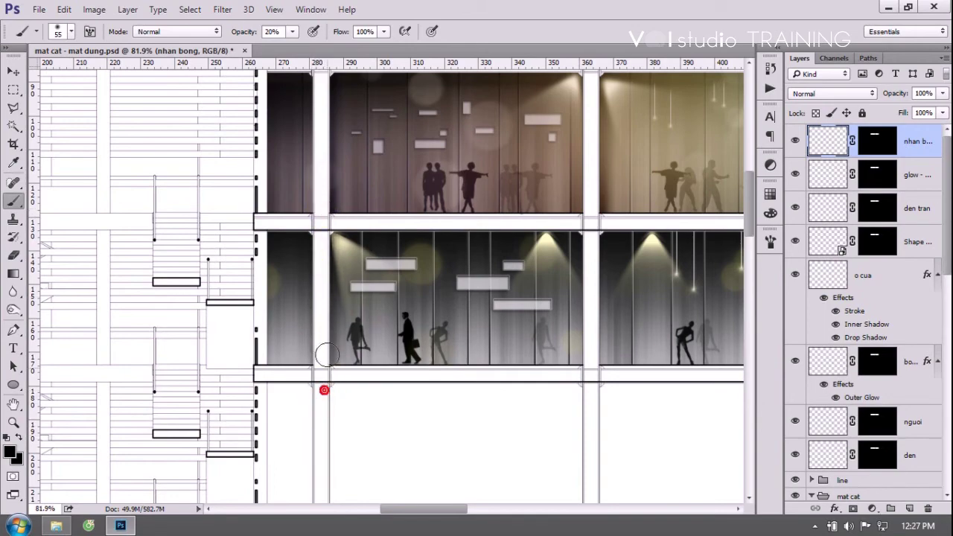
pyautogui.hscroll(2, 557, 318)
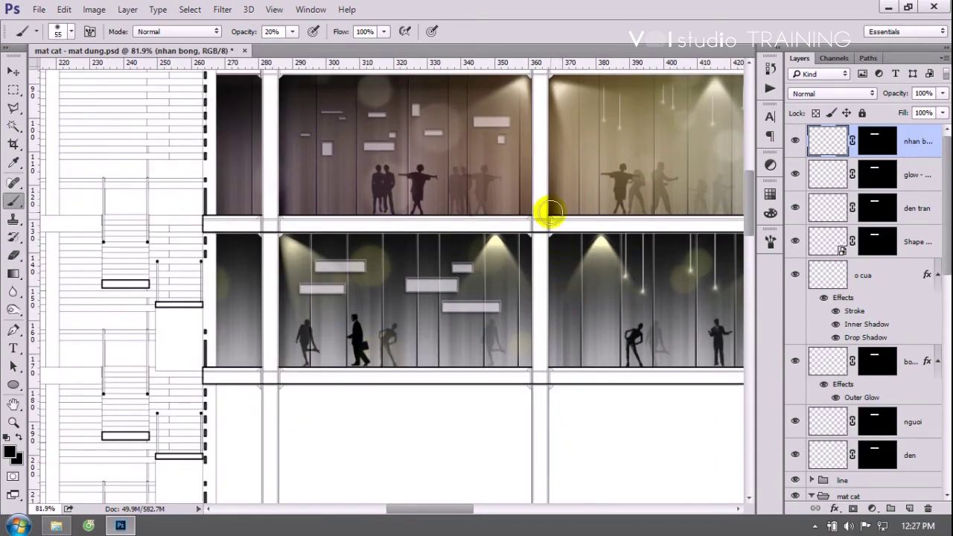
pyautogui.keyDown('shift'); pyautogui.click(544, 391); pyautogui.keyUp('shift')
pyautogui.keyDown('shift'); pyautogui.click(542, 217); pyautogui.keyUp('shift')
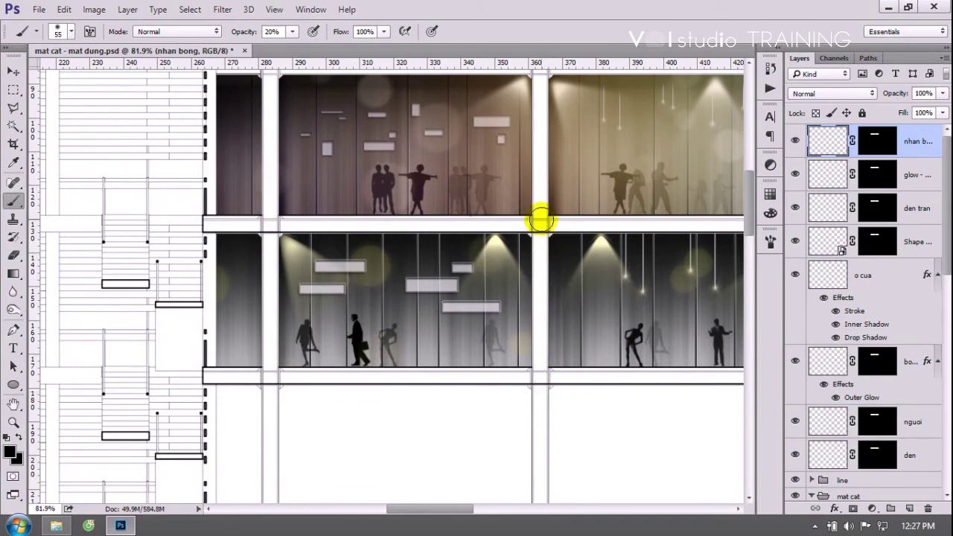
pyautogui.keyDown('shift'); pyautogui.click(541, 219); pyautogui.keyUp('shift')
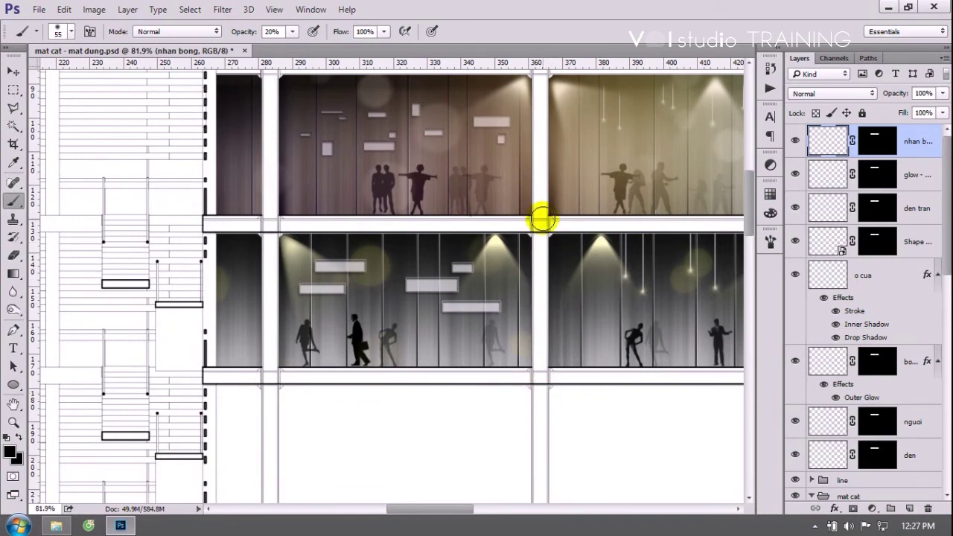
pyautogui.keyDown('shift'); pyautogui.click(543, 396); pyautogui.keyUp('shift')
# Paint a faint straight black stroke along the floor slab.
pyautogui.scroll(-2, 334, 276)
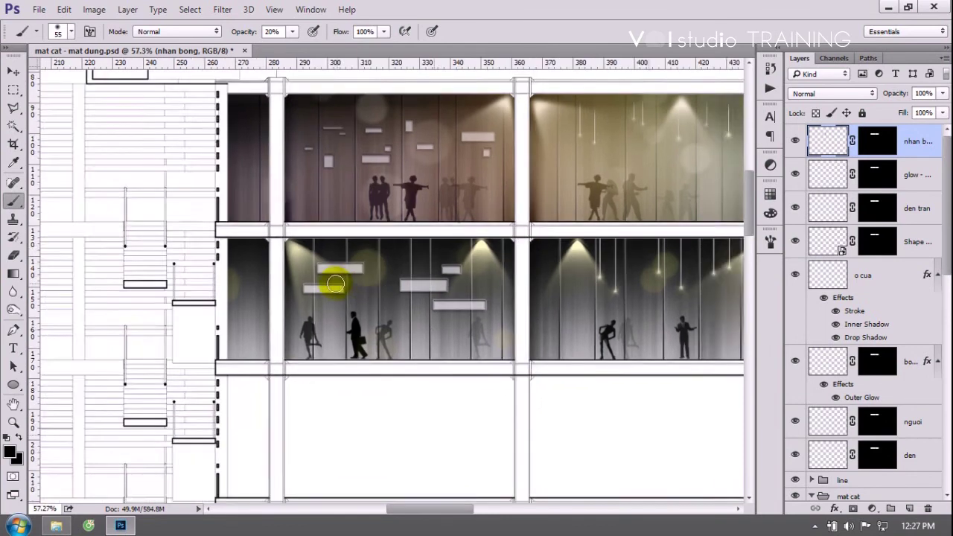
pyautogui.scroll(-2, 344, 307)
pyautogui.scroll(-1, 511, 297)
pyautogui.scroll(2, 442, 283)
pyautogui.scroll(3, 283, 270)
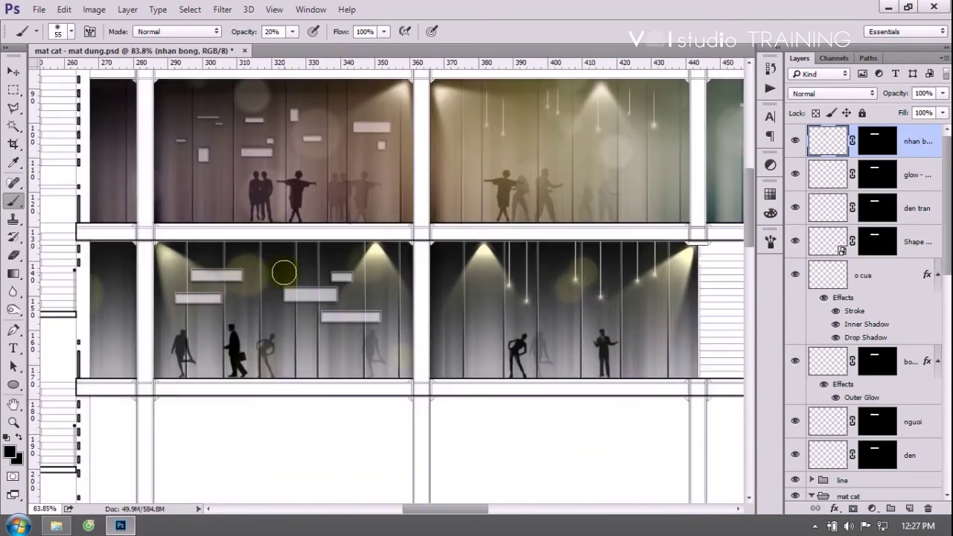
pyautogui.moveTo(436, 509); pyautogui.dragTo(426, 508)
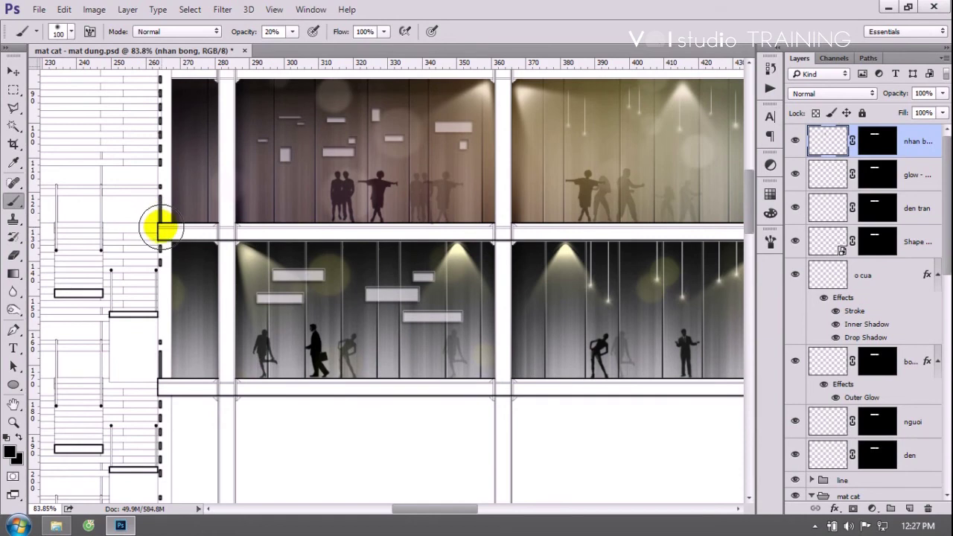
pyautogui.scroll(-2, 161, 226)
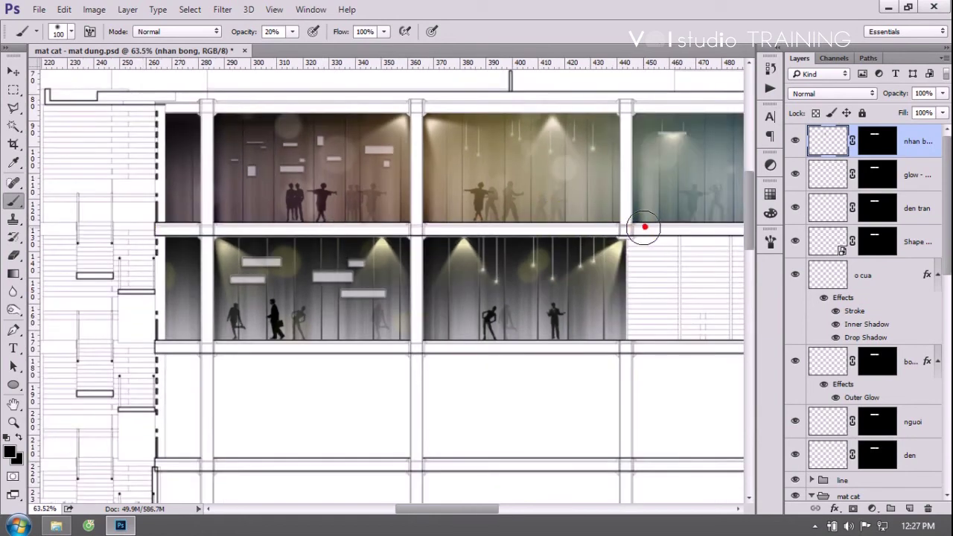
pyautogui.click(138, 219)
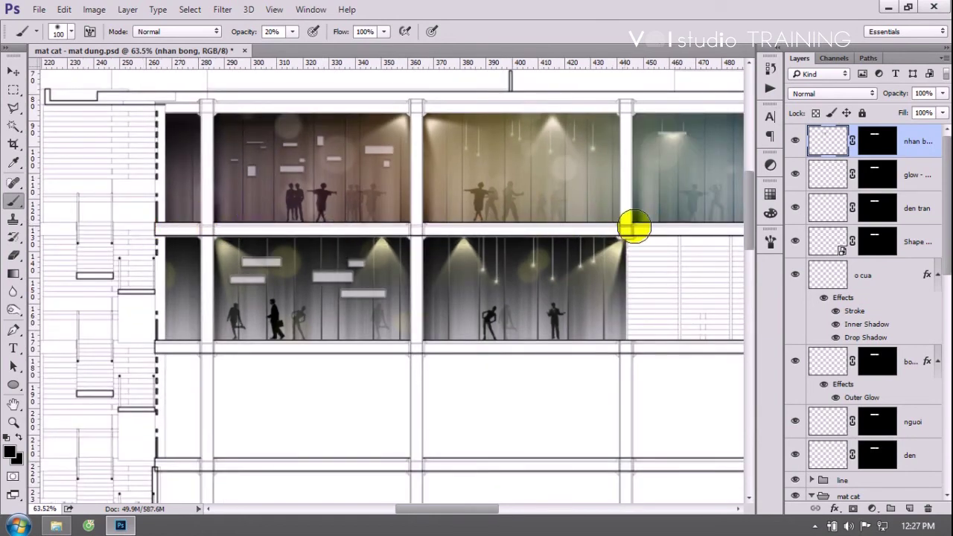
pyautogui.click(651, 230)
pyautogui.click(135, 225)
pyautogui.press('v')
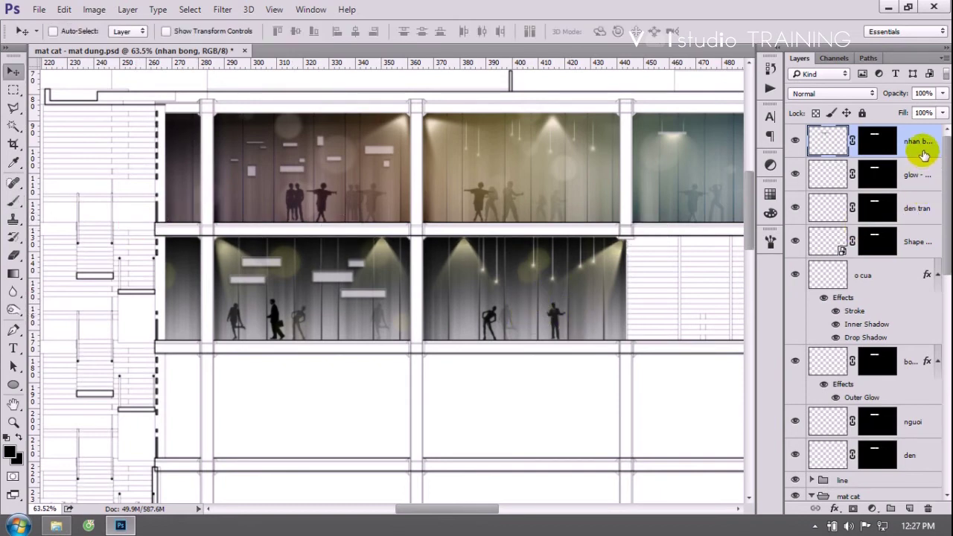
# Move the nhan bong layer below the den layer in the stack.
pyautogui.moveTo(921, 155)
pyautogui.mouseDown()
pyautogui.moveTo(904, 342)
pyautogui.moveTo(910, 462)
pyautogui.mouseUp()
pyautogui.scroll(-2, 384, 246)
pyautogui.scroll(1, 391, 260)
pyautogui.scroll(1, 384, 264)
# Select glow - quang sang and bring up the TEXTURE folder in File Explorer.
pyautogui.scroll(1, 376, 267)
pyautogui.scroll(2, 365, 269)
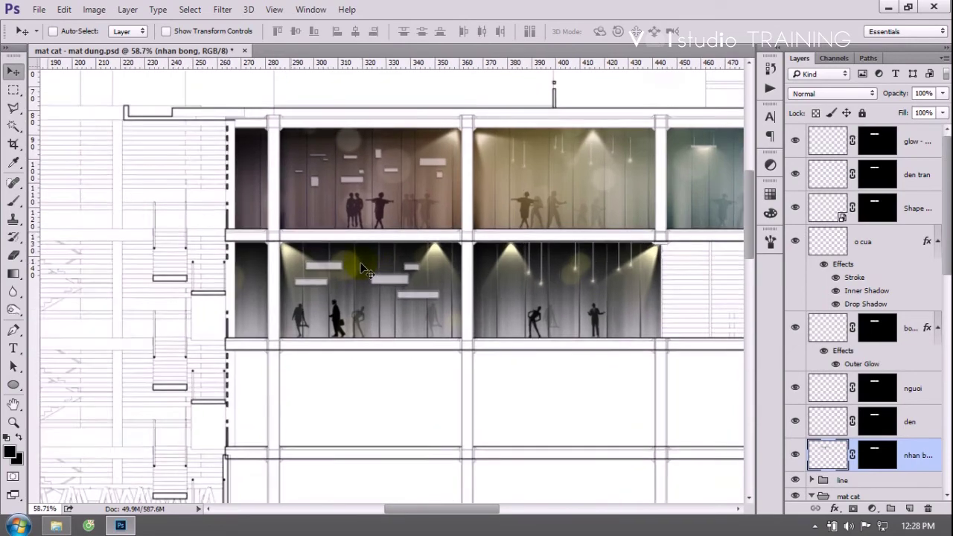
pyautogui.scroll(1, 365, 270)
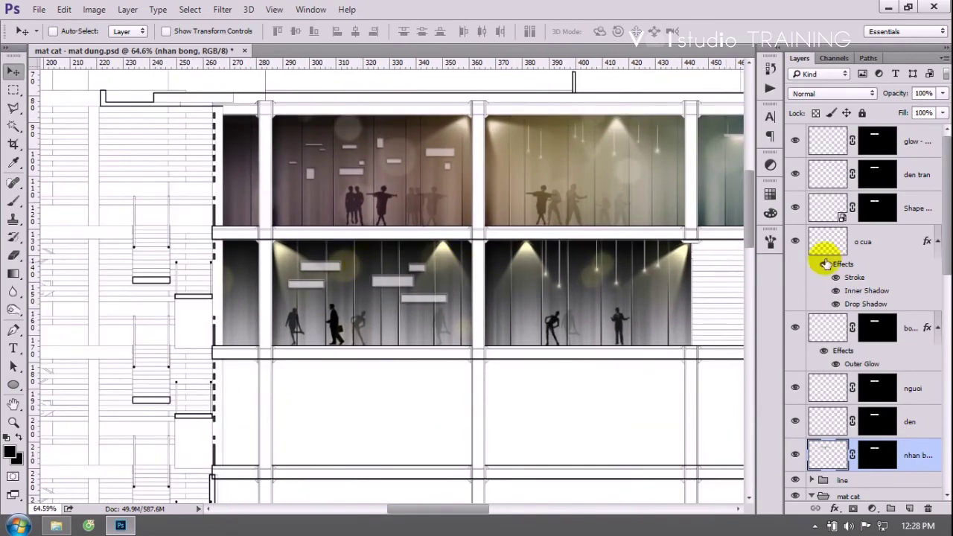
pyautogui.click(926, 149)
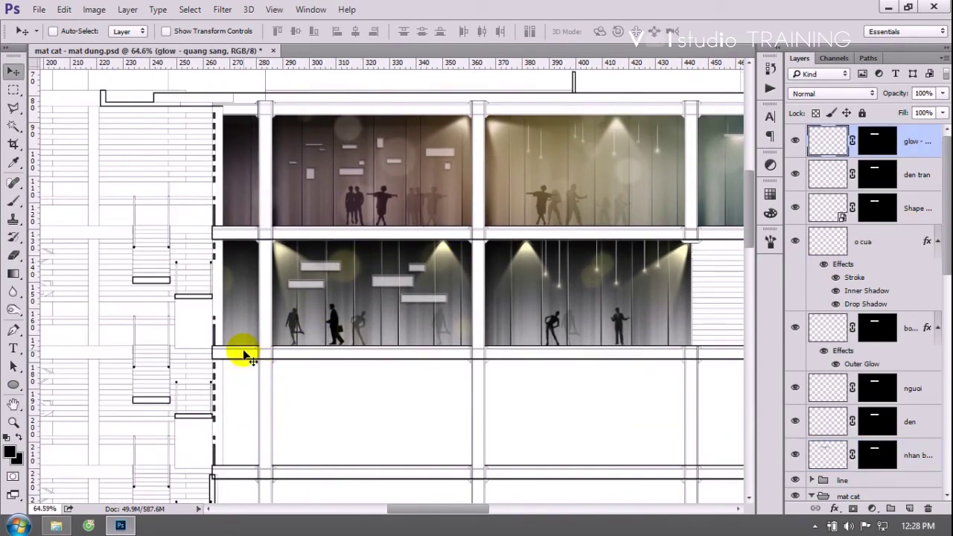
pyautogui.click(56, 526)
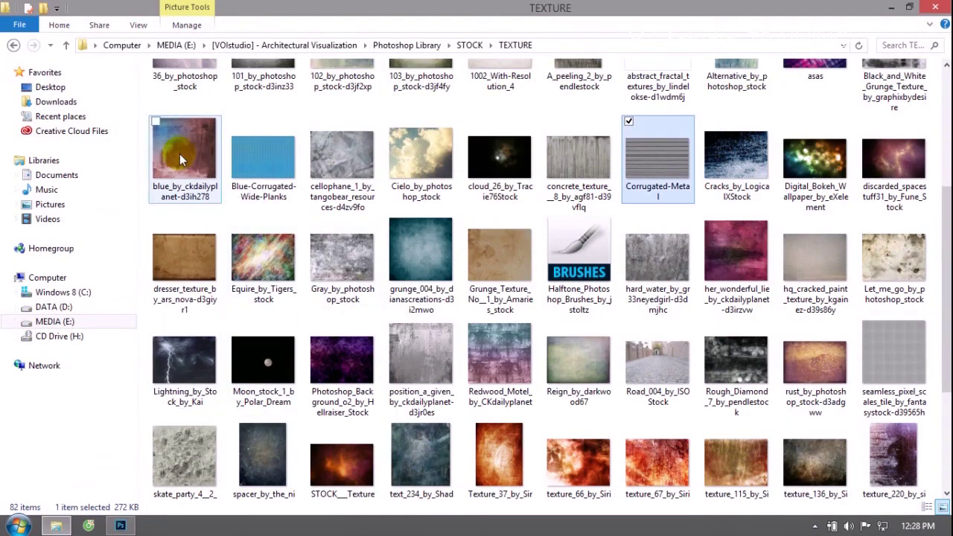
# Navigate from STOCK into LENS FLARE > Blend mau in File Explorer.
pyautogui.click(66, 44)
pyautogui.click(231, 175)
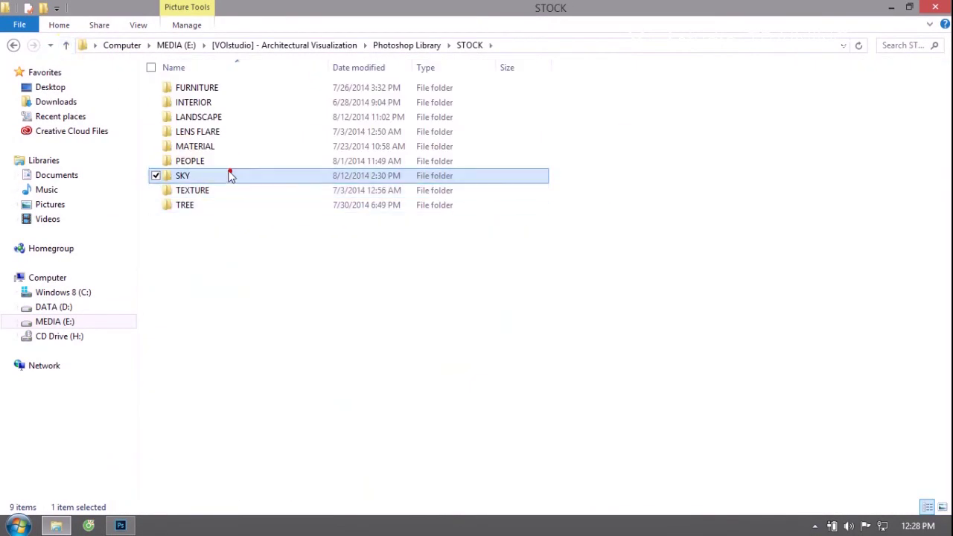
pyautogui.click(216, 160)
pyautogui.click(212, 131)
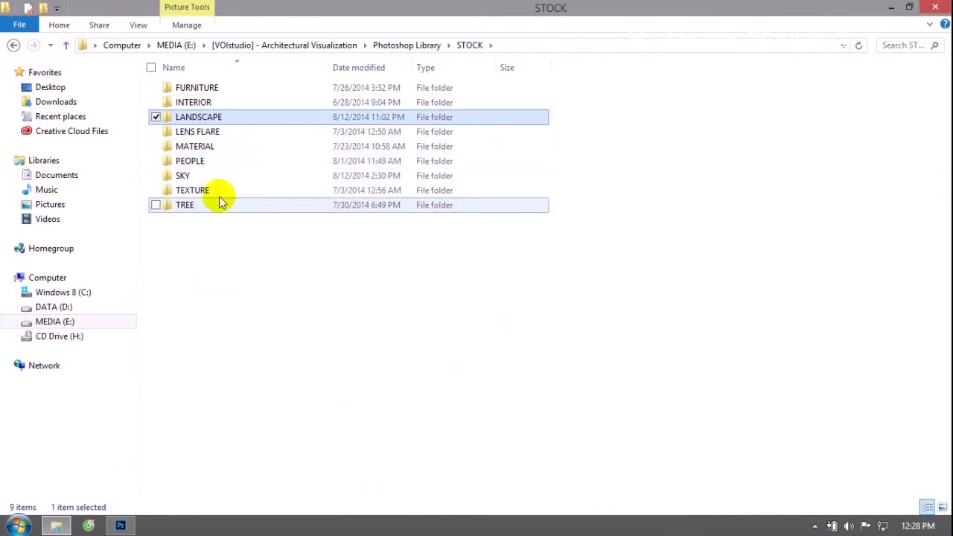
pyautogui.click(216, 191)
pyautogui.doubleClick(213, 132)
pyautogui.doubleClick(214, 90)
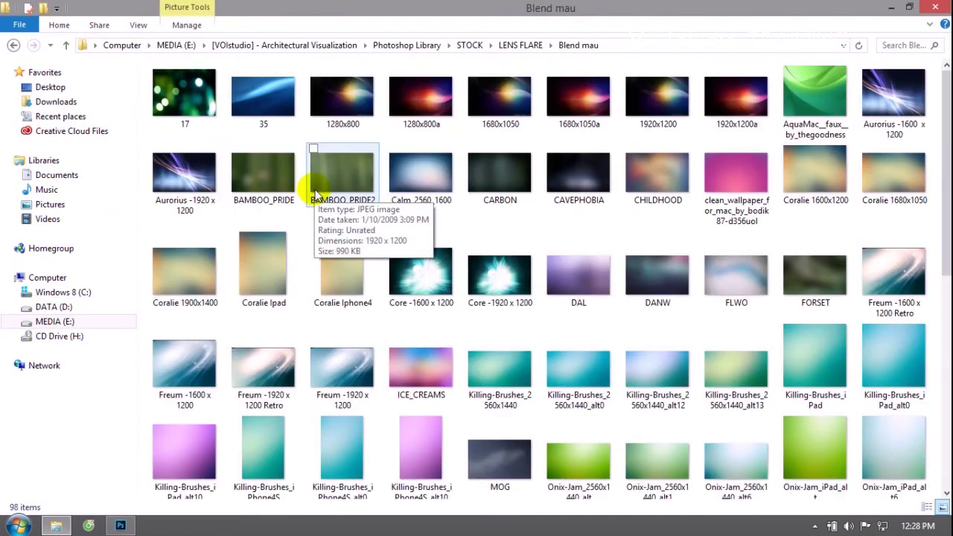
# Drag the 1280x800 colour image into the Photoshop document as a new layer.
pyautogui.click(356, 115)
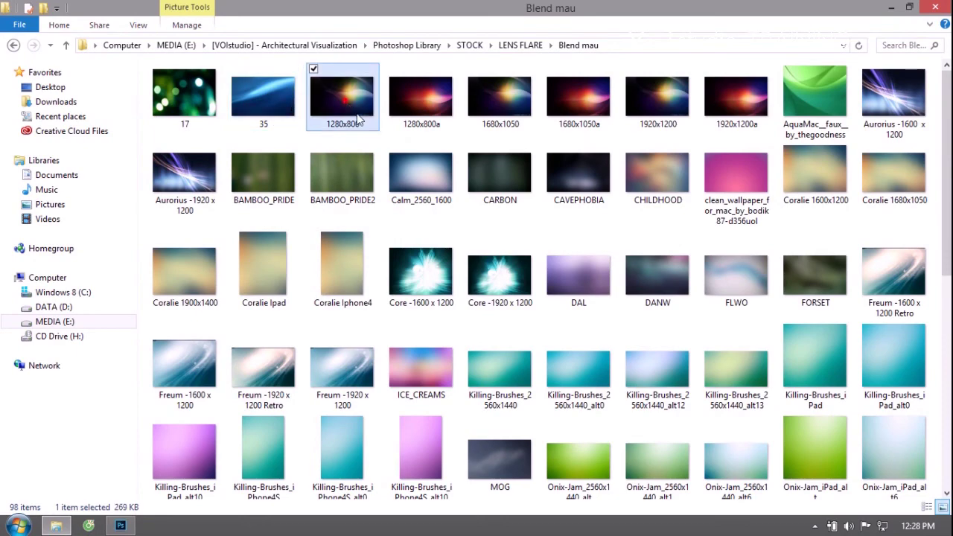
pyautogui.moveTo(352, 99); pyautogui.dragTo(131, 519)
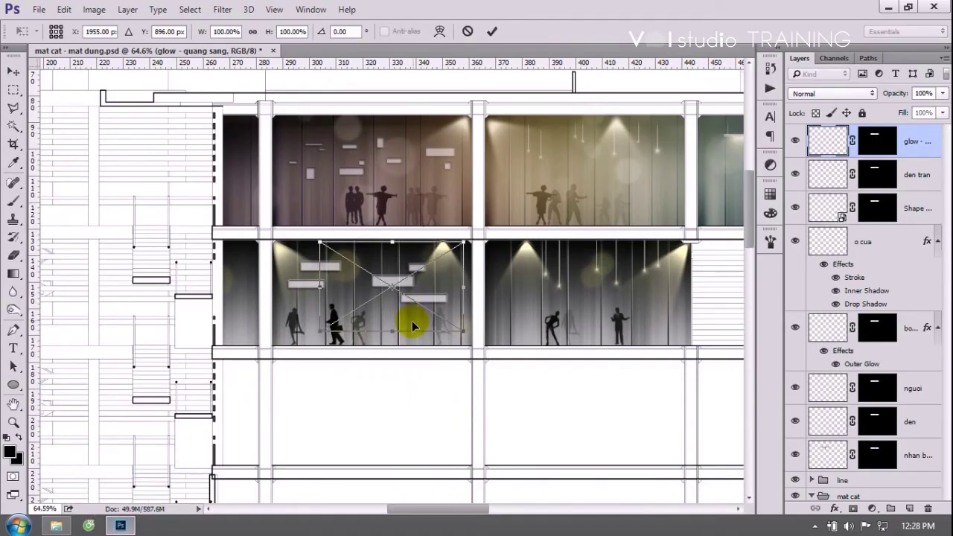
pyautogui.moveTo(131, 519)
pyautogui.mouseDown()
pyautogui.moveTo(411, 320)
pyautogui.moveTo(705, 368)
pyautogui.mouseUp()
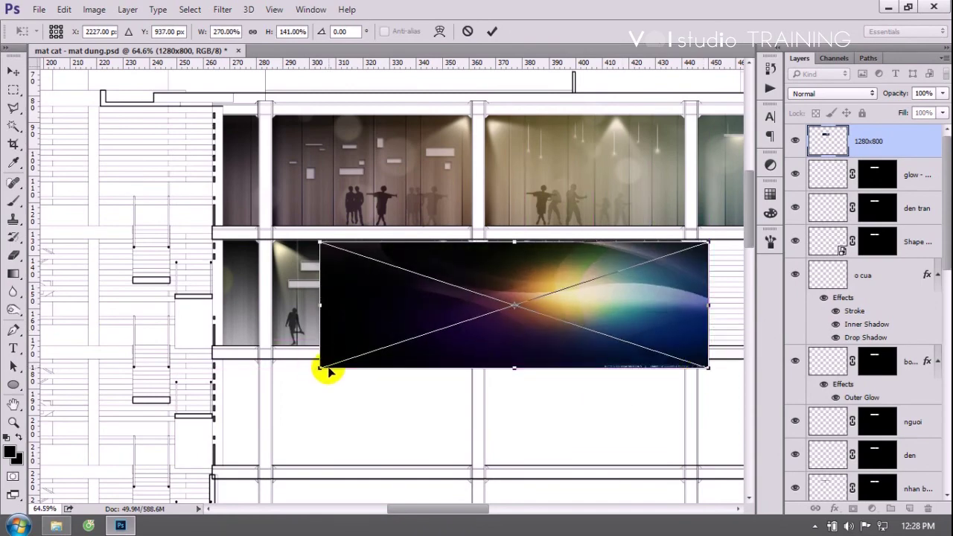
# Stretch the 1280x800 image wider and taller over the lower floor, then apply the floor mask.
pyautogui.moveTo(320, 369)
pyautogui.mouseDown()
pyautogui.moveTo(149, 395)
pyautogui.moveTo(66, 386)
pyautogui.mouseUp()
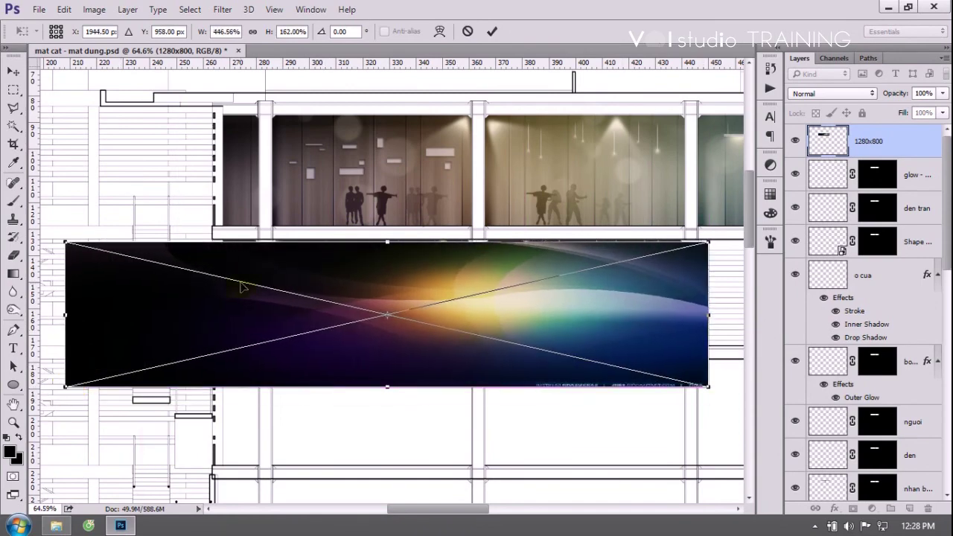
pyautogui.moveTo(256, 282); pyautogui.dragTo(242, 265)
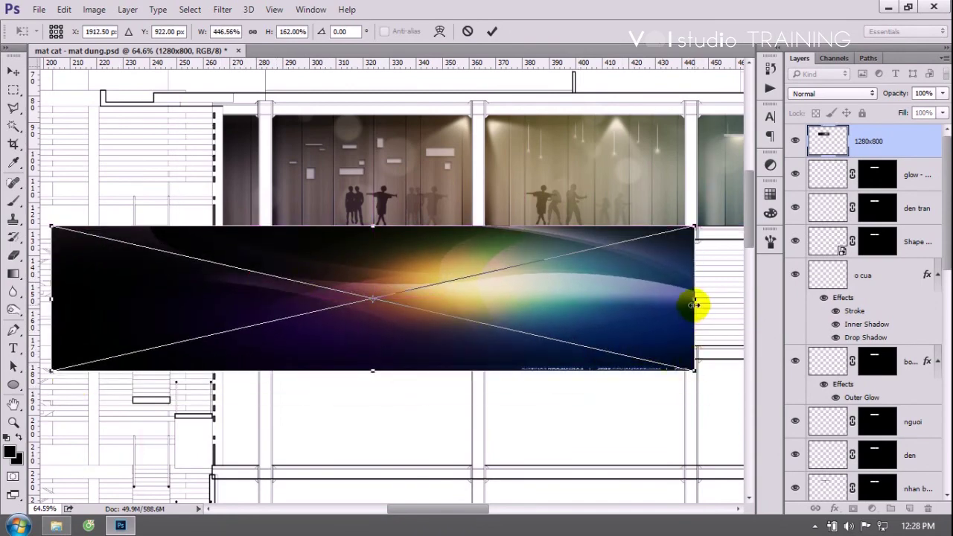
pyautogui.moveTo(694, 305); pyautogui.dragTo(708, 305)
pyautogui.moveTo(379, 366); pyautogui.dragTo(379, 386)
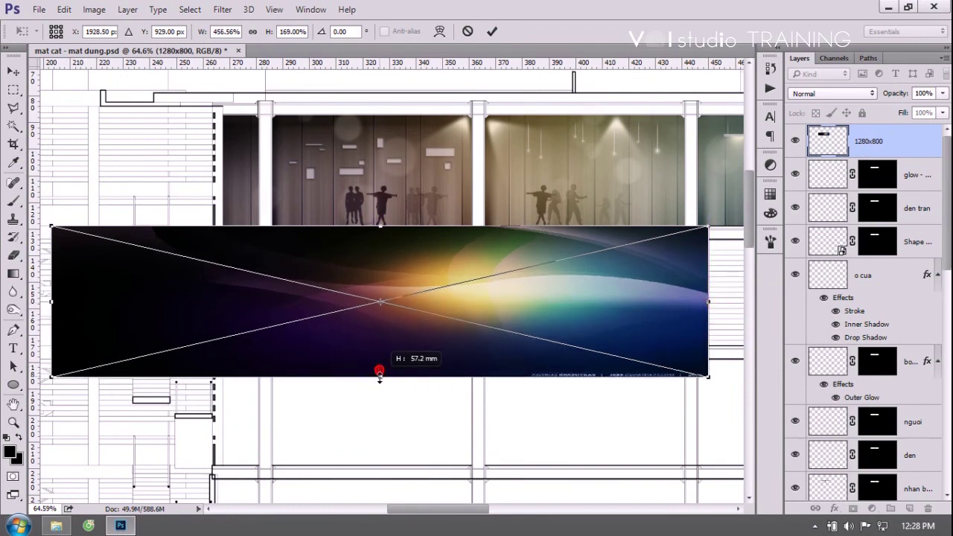
pyautogui.click(491, 31)
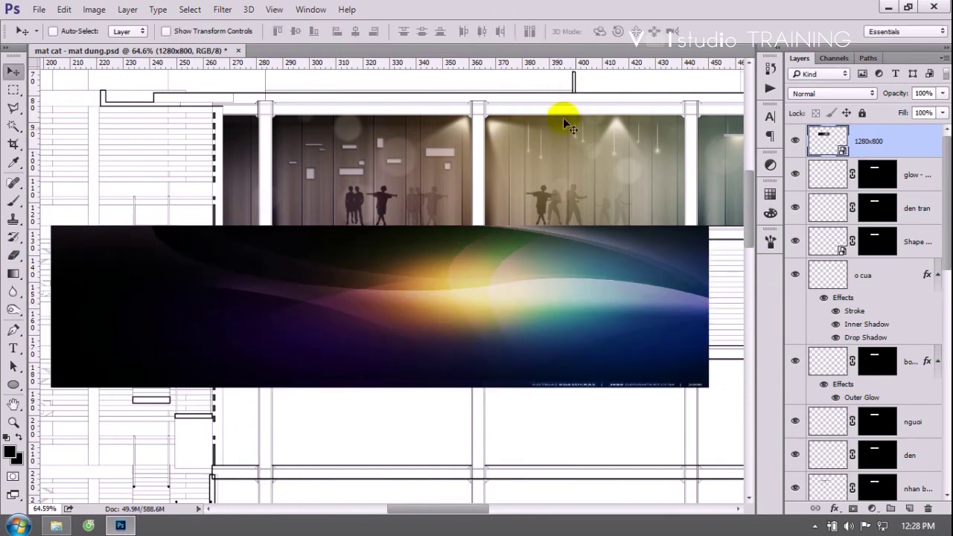
pyautogui.moveTo(877, 175); pyautogui.dragTo(879, 144)
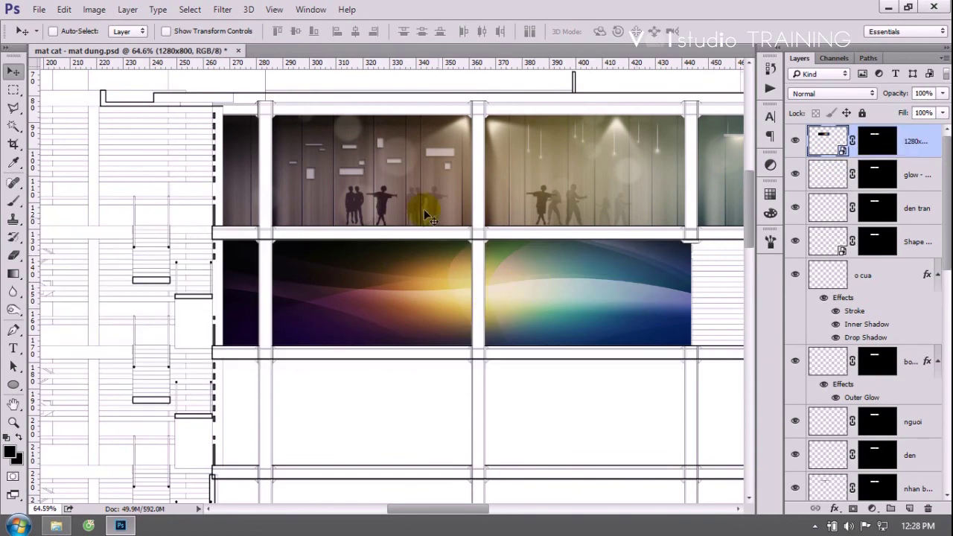
# Apply a Gaussian Blur of about 34.6 pixels to the gradient layer, then target its mask.
pyautogui.click(221, 10)
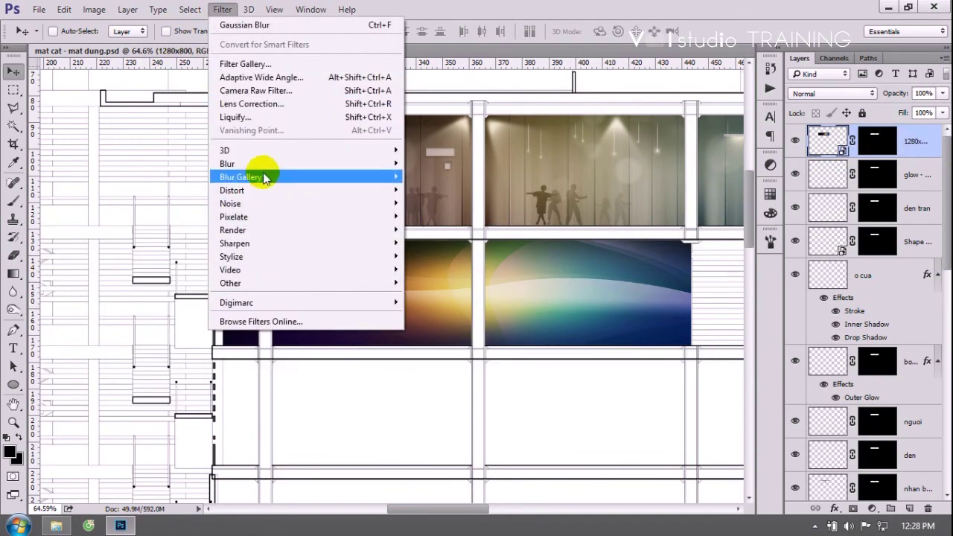
pyautogui.moveTo(227, 163)
pyautogui.click(426, 216)
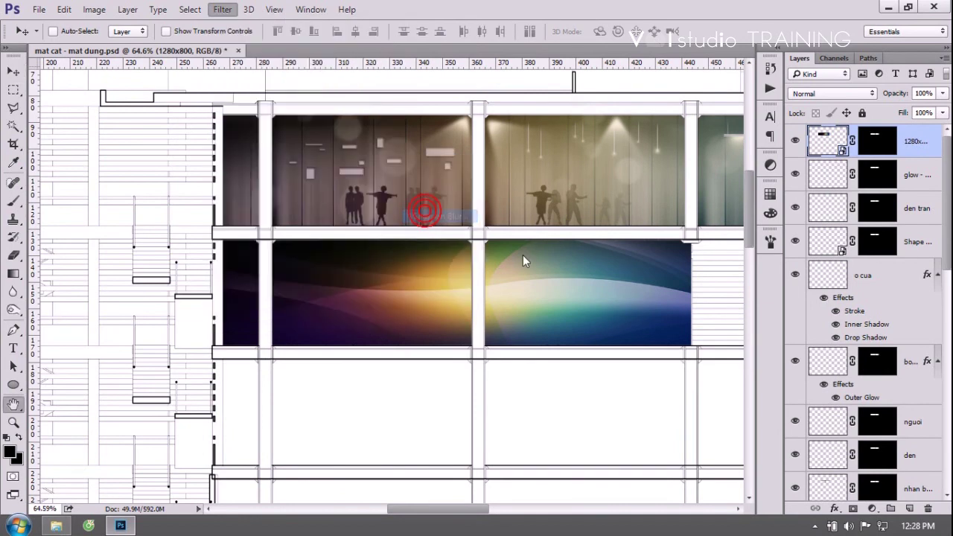
pyautogui.moveTo(450, 311); pyautogui.dragTo(446, 313)
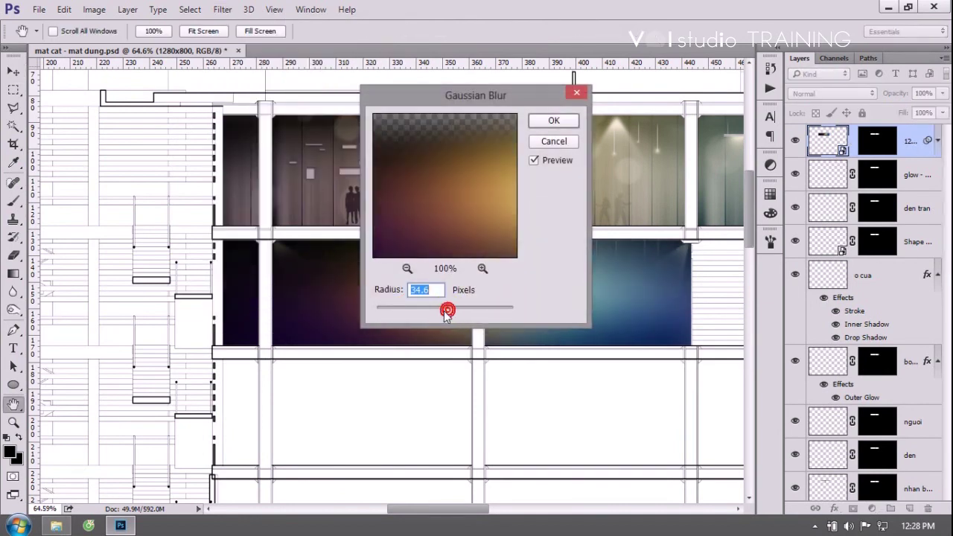
pyautogui.click(551, 121)
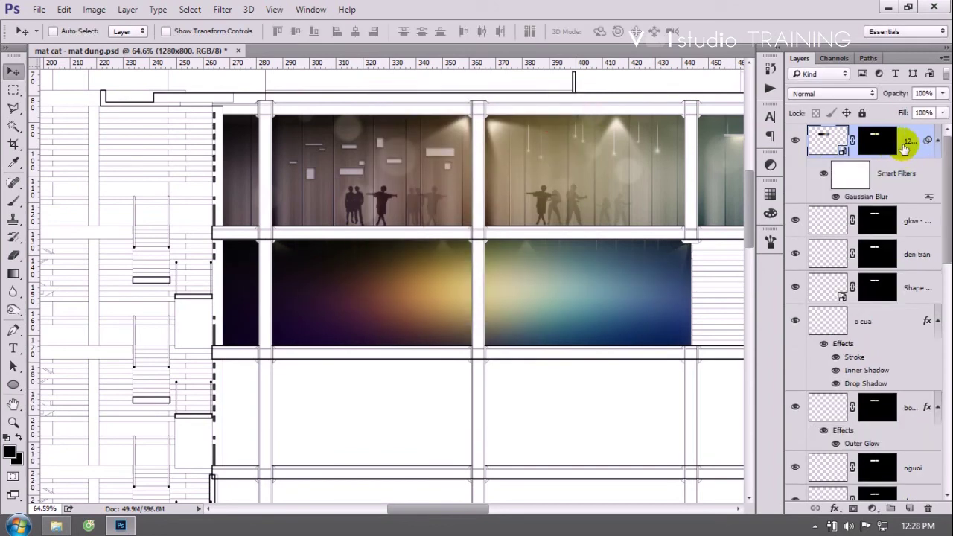
pyautogui.click(877, 151)
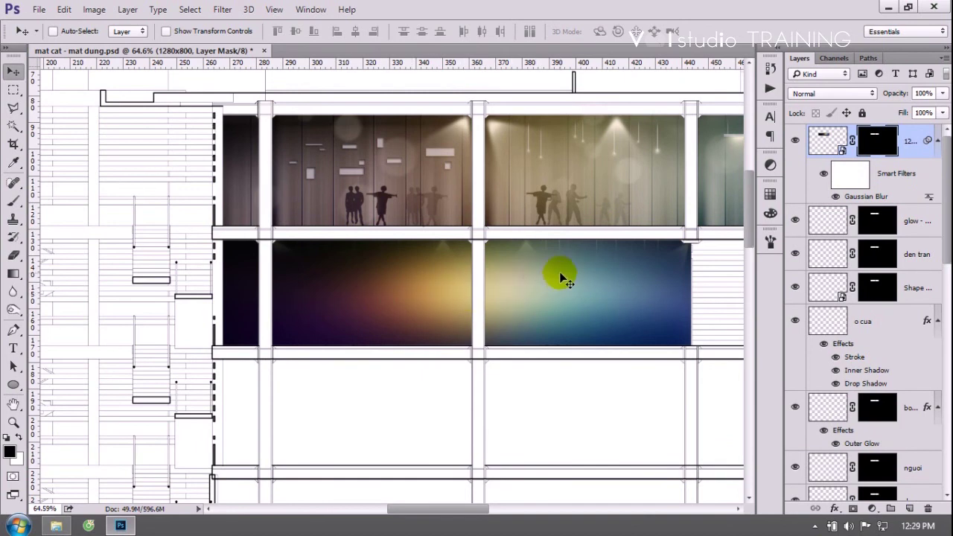
pyautogui.scroll(3, 559, 276)
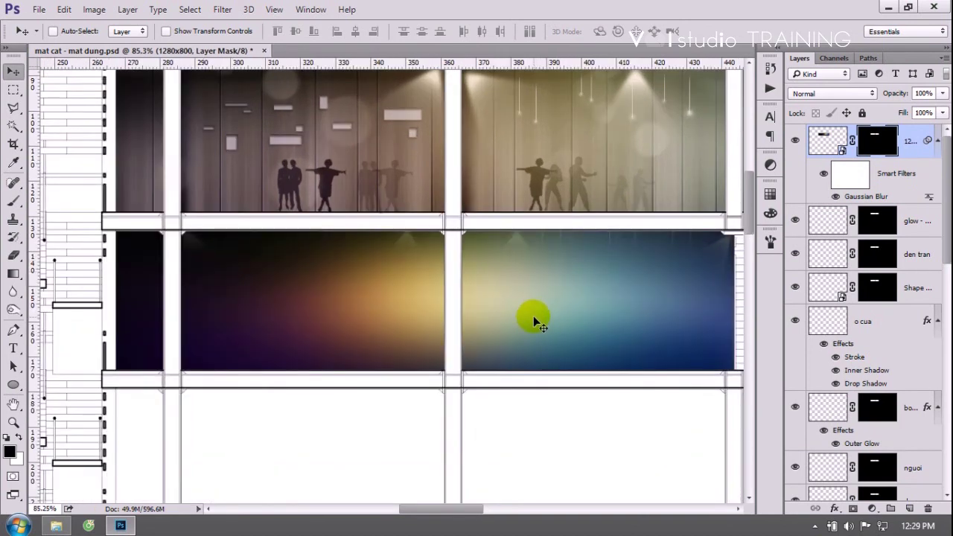
# Delete the gradient layer's existing mask.
pyautogui.rightClick(874, 143)
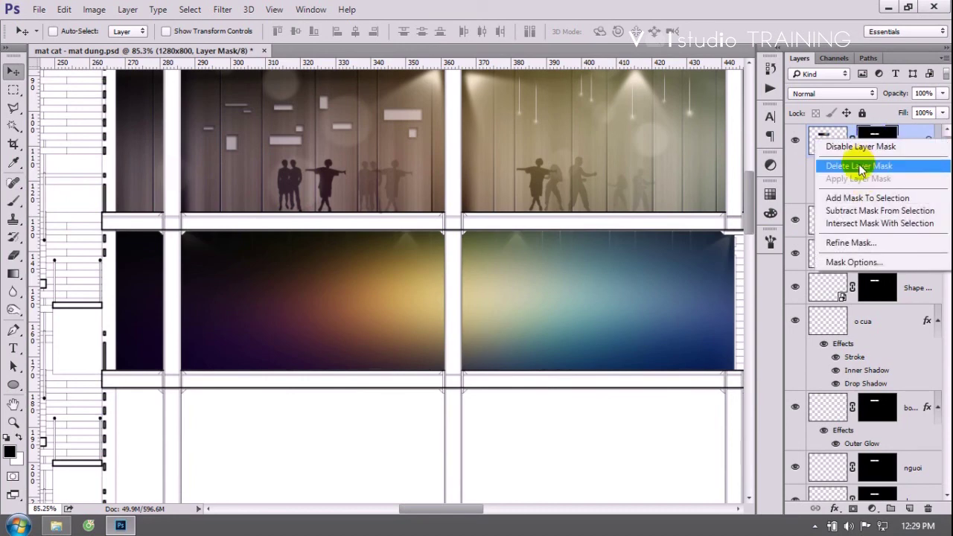
pyautogui.click(850, 163)
pyautogui.scroll(-3, 548, 240)
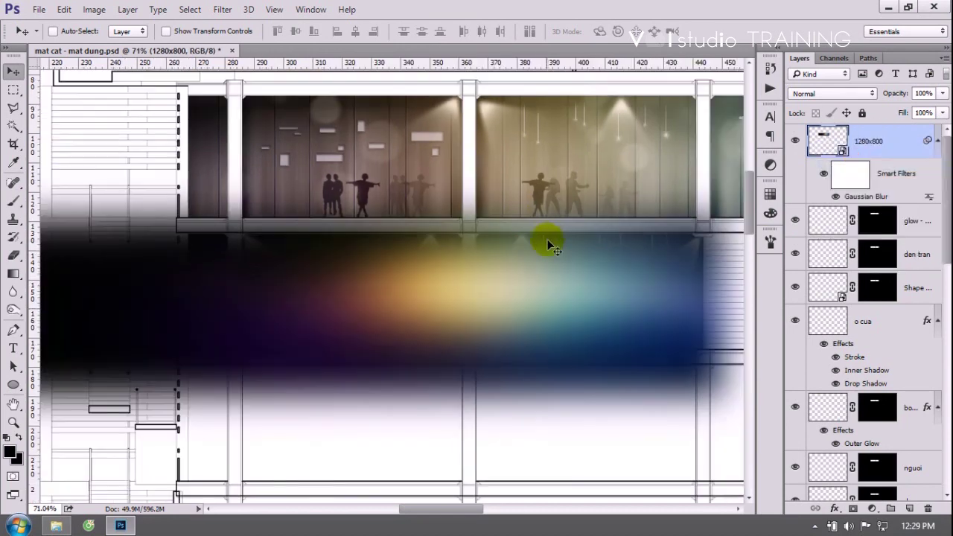
pyautogui.scroll(-3, 549, 240)
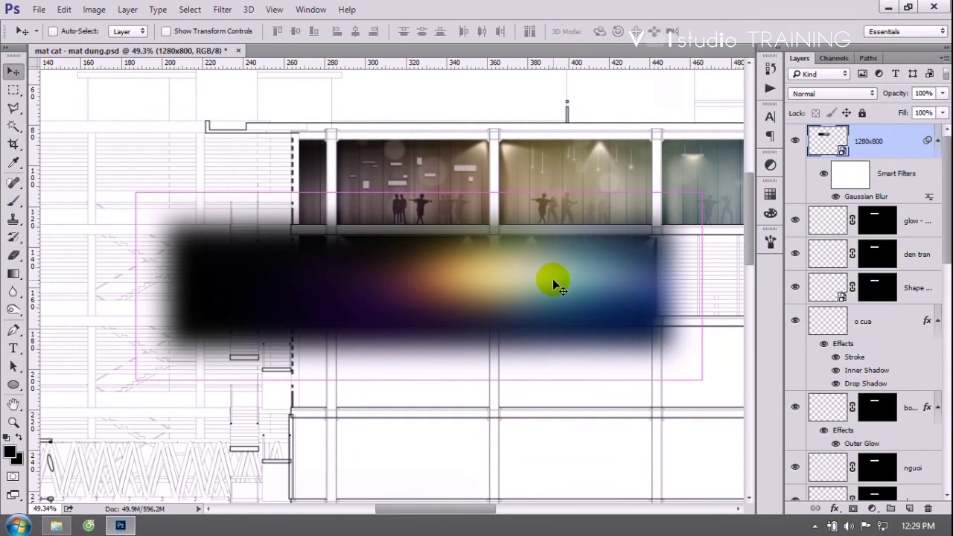
# Stretch the blurred gradient taller and copy the glow layer's window-panel mask onto it.
pyautogui.hotkey('ctrl', 't')
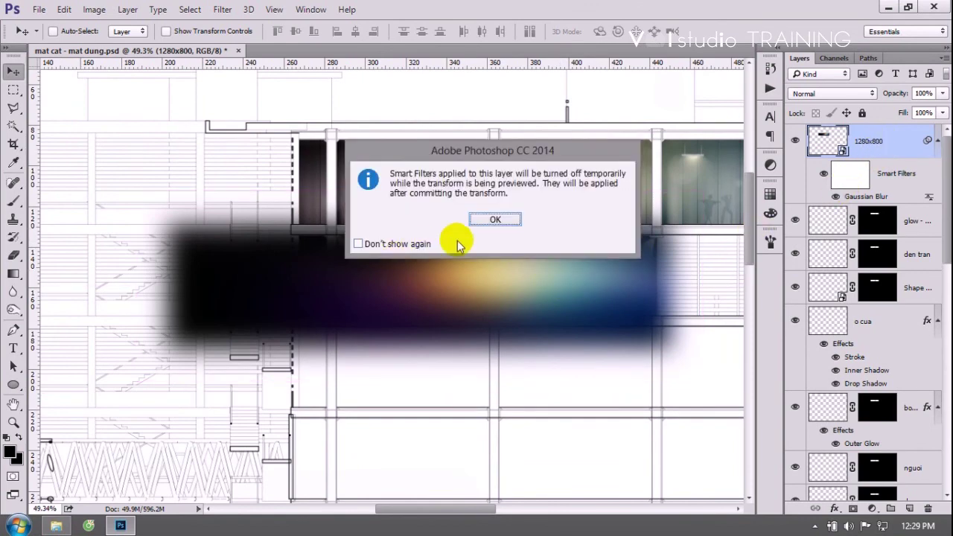
pyautogui.click(493, 220)
pyautogui.moveTo(421, 225); pyautogui.dragTo(426, 180)
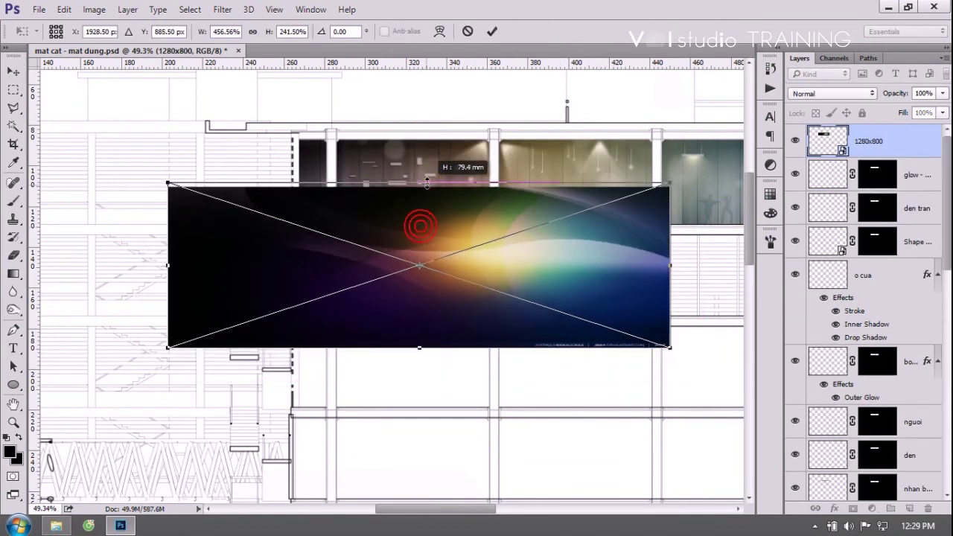
pyautogui.moveTo(419, 348); pyautogui.dragTo(419, 372)
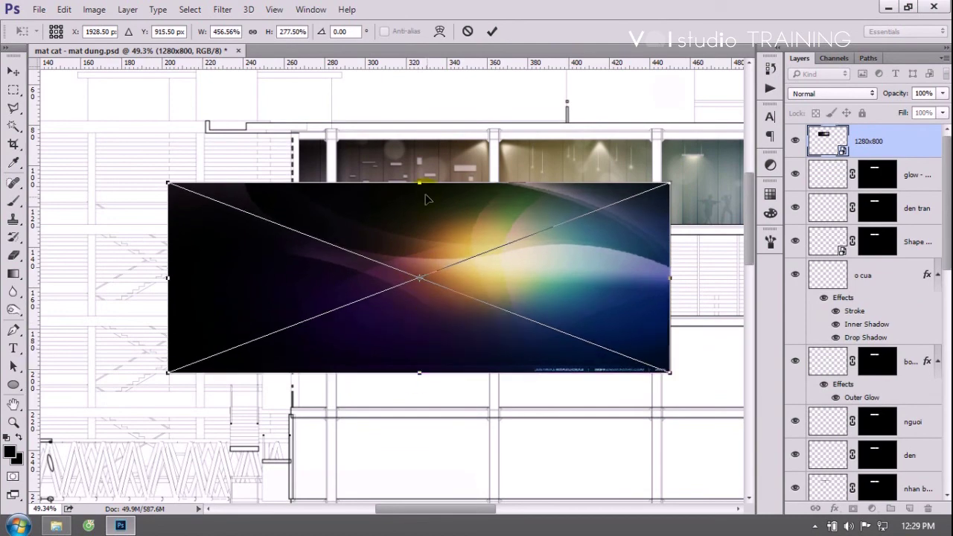
pyautogui.moveTo(422, 183); pyautogui.dragTo(423, 177)
pyautogui.doubleClick(521, 276)
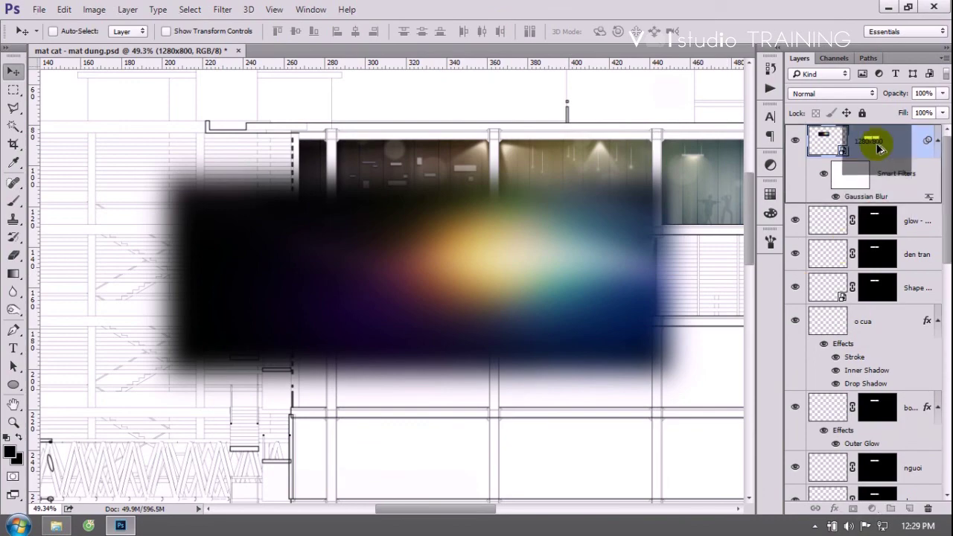
pyautogui.moveTo(880, 220); pyautogui.dragTo(877, 141)
pyautogui.moveTo(553, 280); pyautogui.dragTo(558, 276)
# Set the gradient layer to Screen and add a duplicate in Soft Light.
pyautogui.click(910, 134)
pyautogui.click(832, 93)
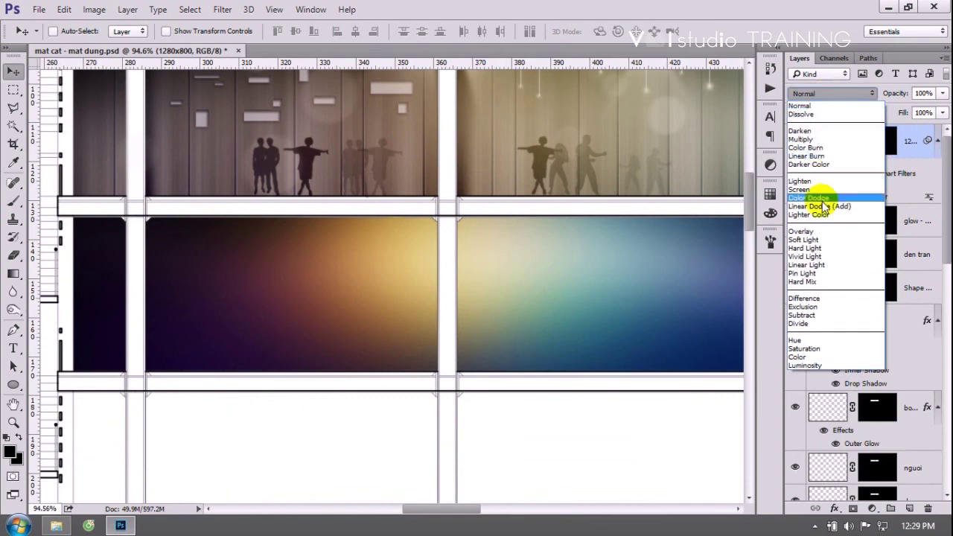
pyautogui.click(804, 188)
pyautogui.scroll(-3, 537, 284)
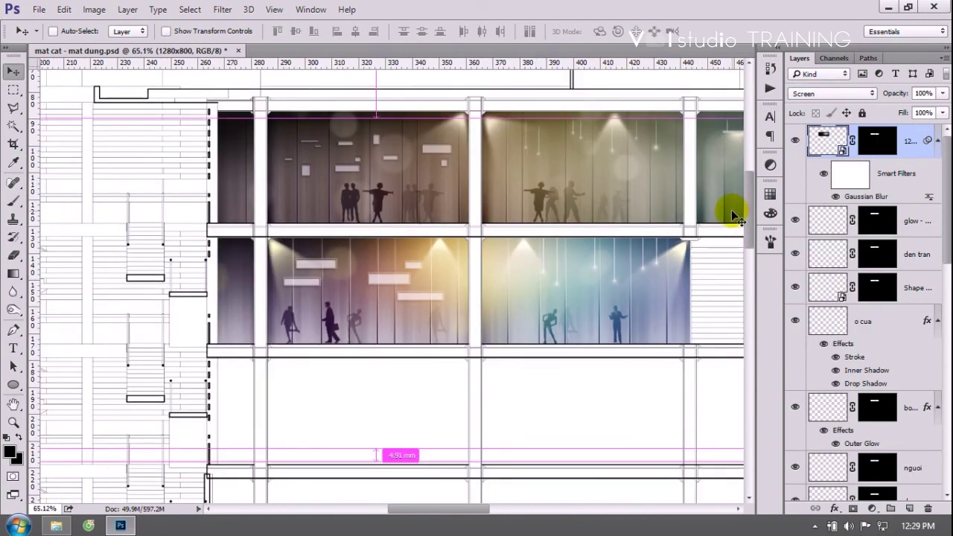
pyautogui.hotkey('ctrl', 'j')
pyautogui.click(832, 93)
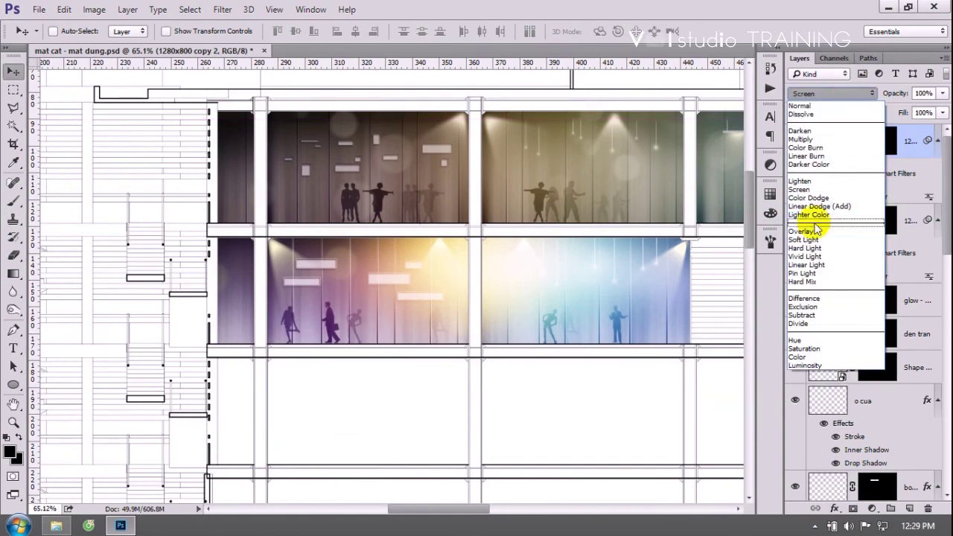
pyautogui.click(804, 239)
pyautogui.scroll(3, 518, 292)
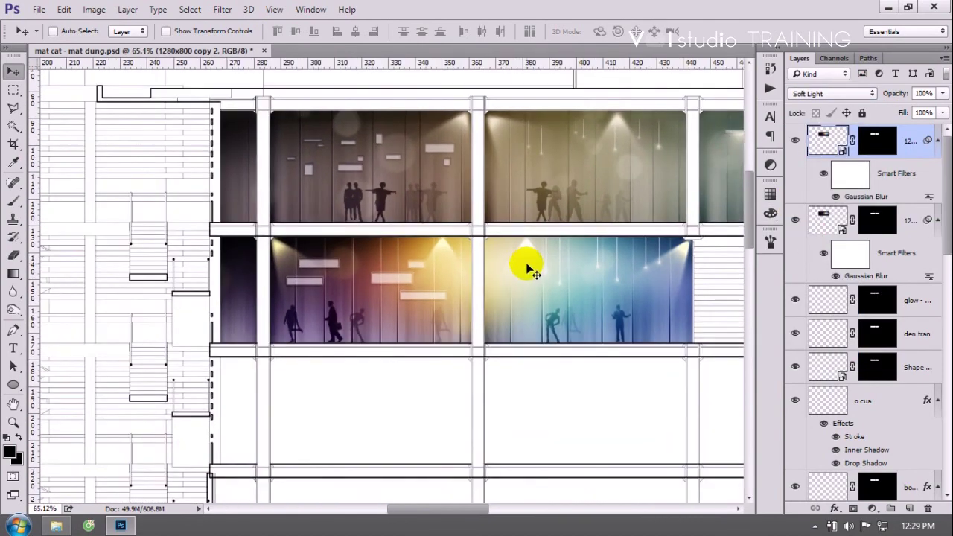
# Lower the Screen layer to 65% and the Soft Light copy to 51% opacity.
pyautogui.click(911, 220)
pyautogui.click(942, 112)
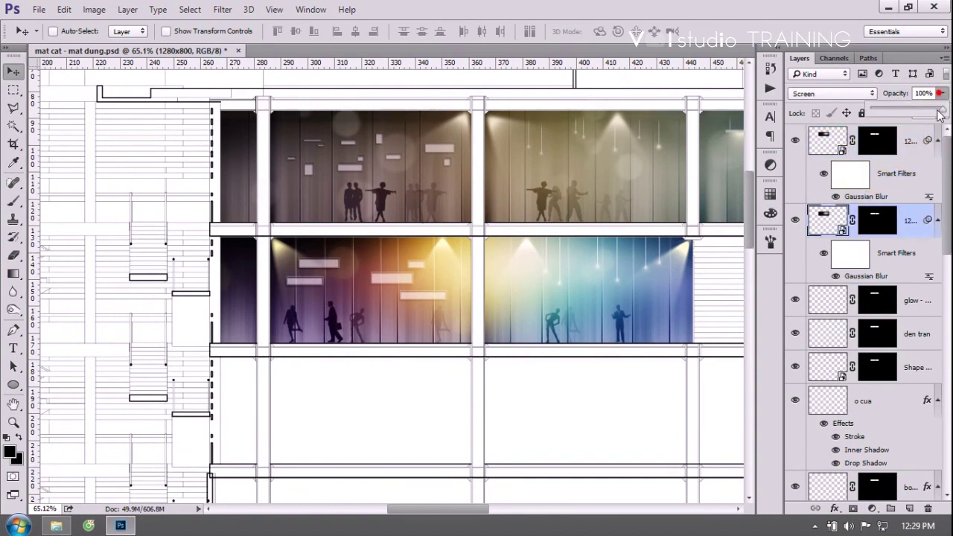
pyautogui.moveTo(921, 111); pyautogui.dragTo(920, 114)
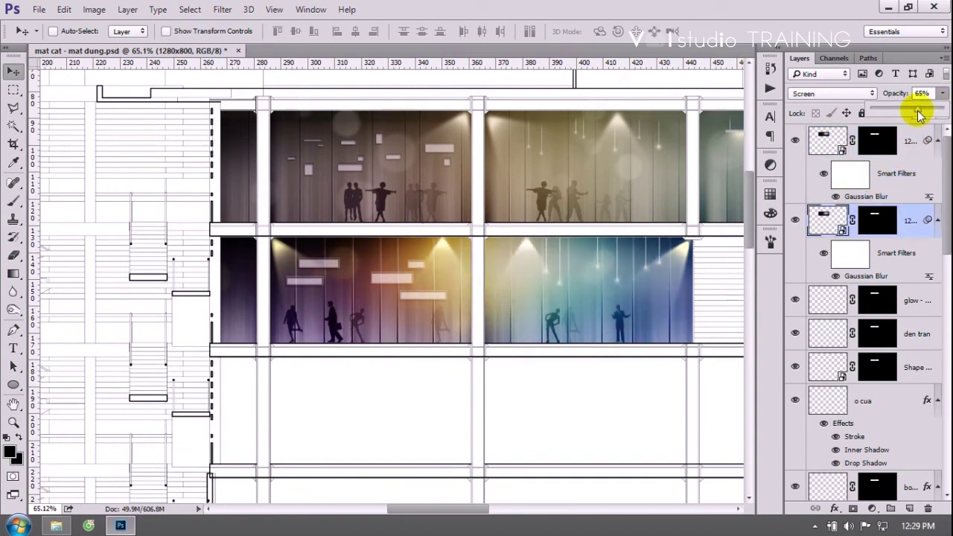
pyautogui.click(906, 143)
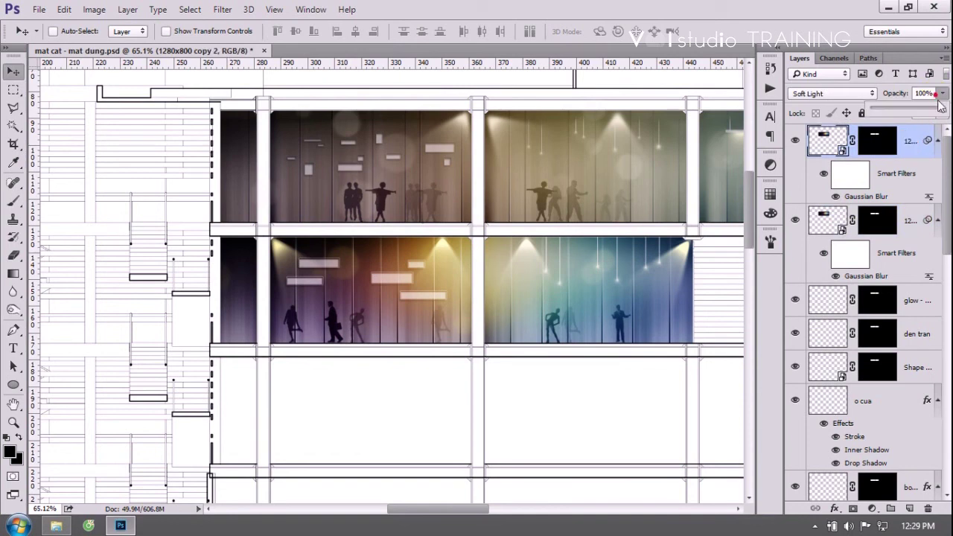
pyautogui.moveTo(920, 113); pyautogui.dragTo(917, 112)
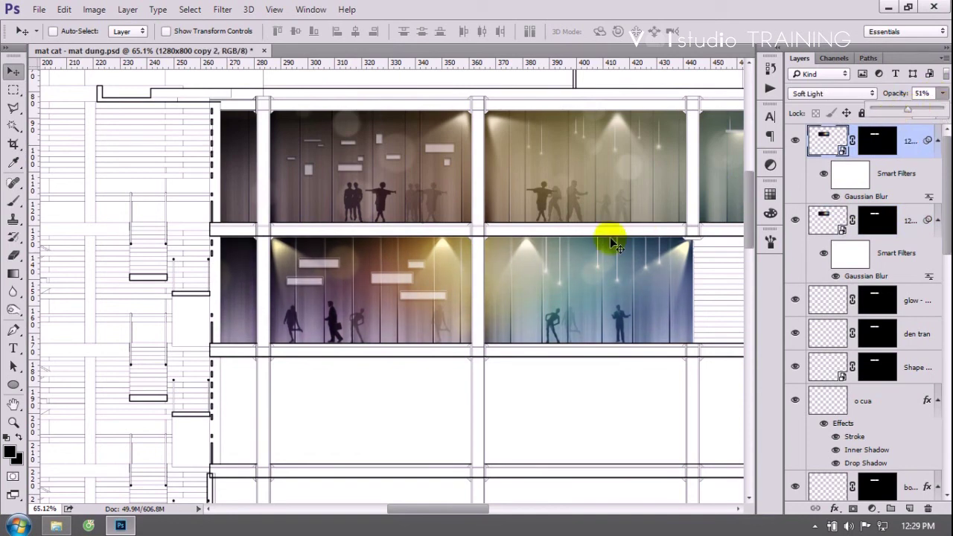
pyautogui.click(532, 289)
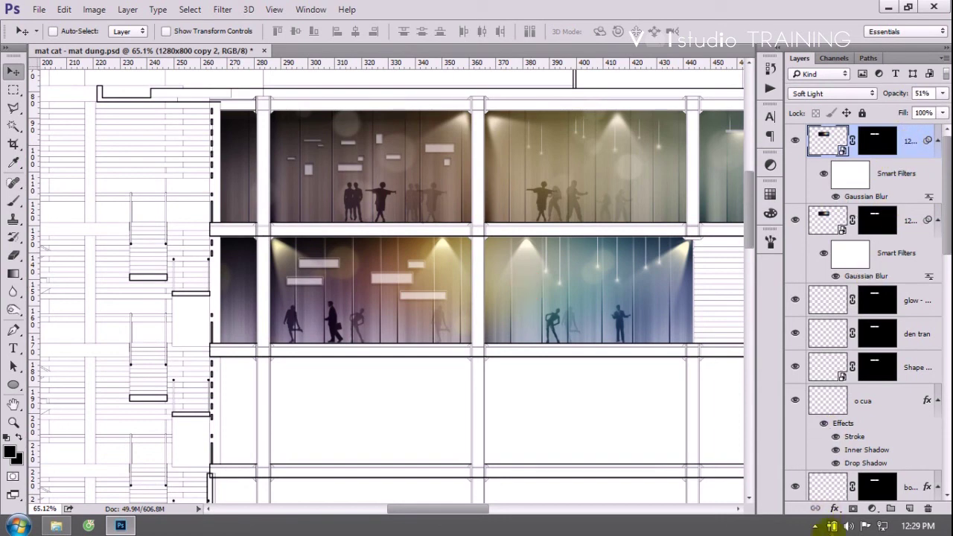
pyautogui.click(872, 509)
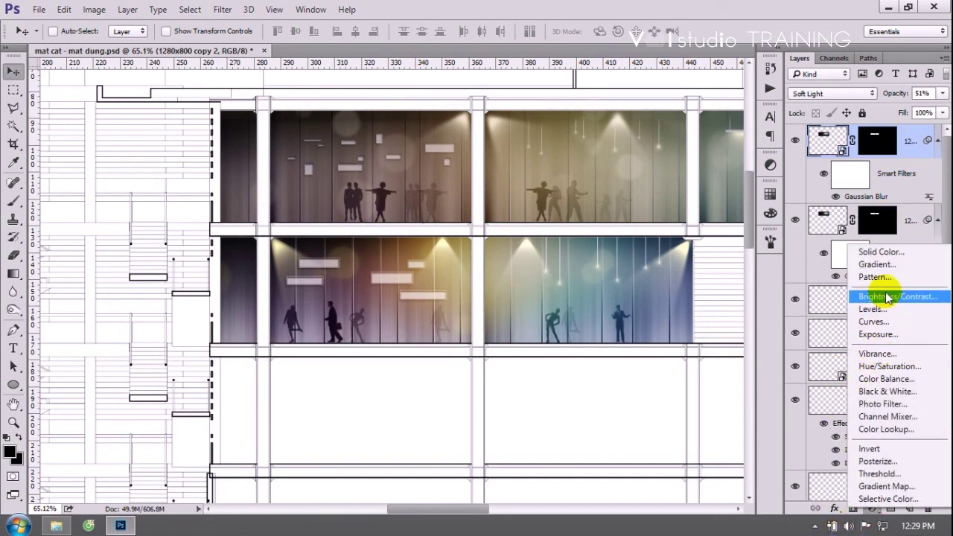
# Add a Hue/Saturation adjustment layer carrying the gradient layer's floor mask.
pyautogui.click(886, 367)
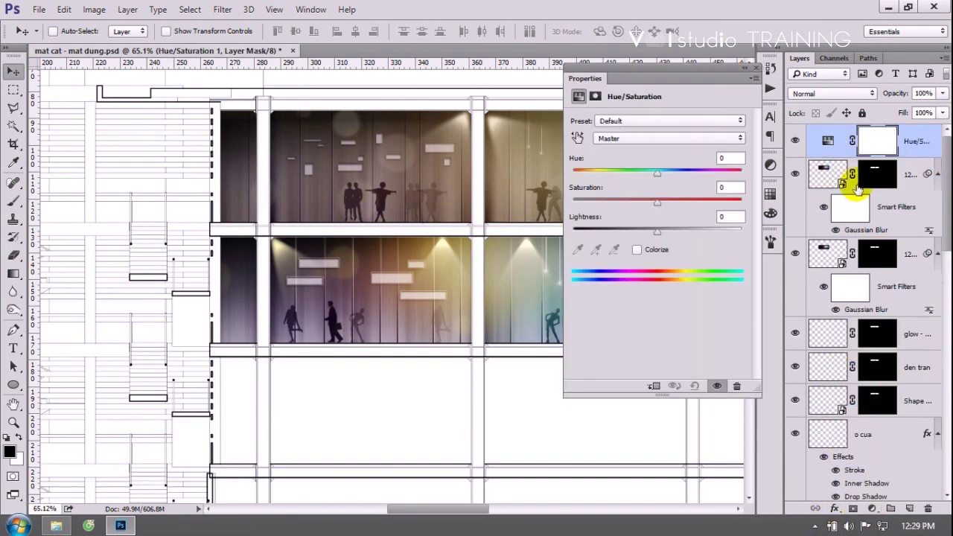
pyautogui.click(753, 68)
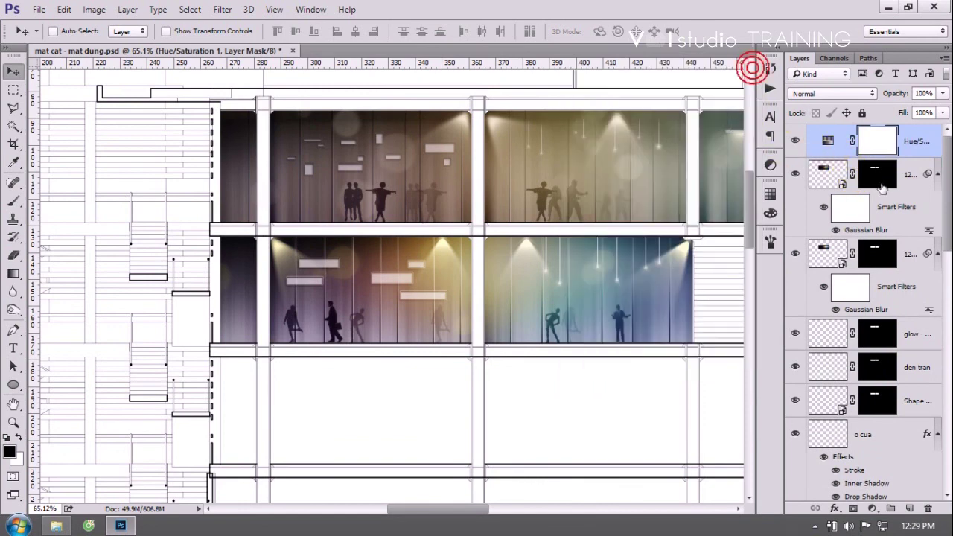
pyautogui.moveTo(877, 177); pyautogui.dragTo(860, 147)
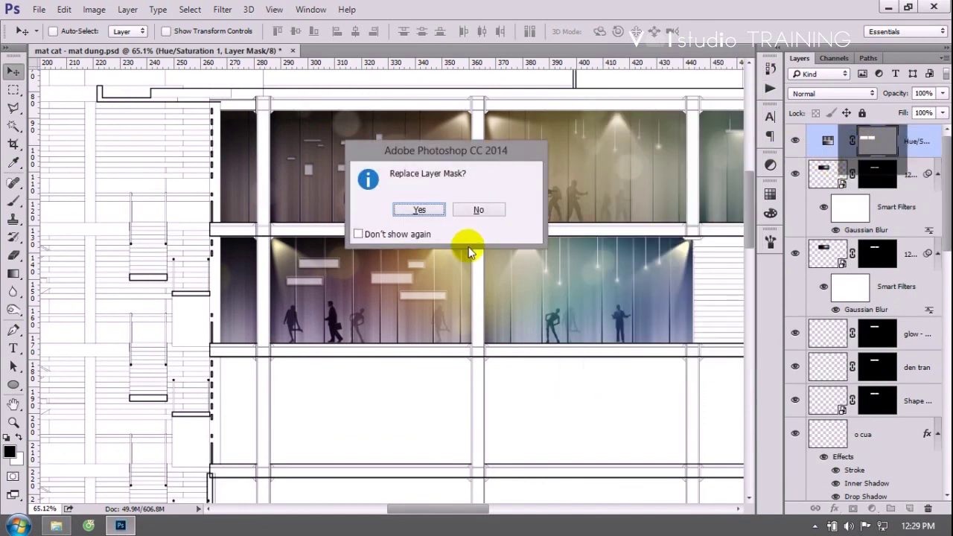
pyautogui.click(421, 211)
# Reduce the Hue/Saturation layer's Saturation to -35.
pyautogui.doubleClick(828, 141)
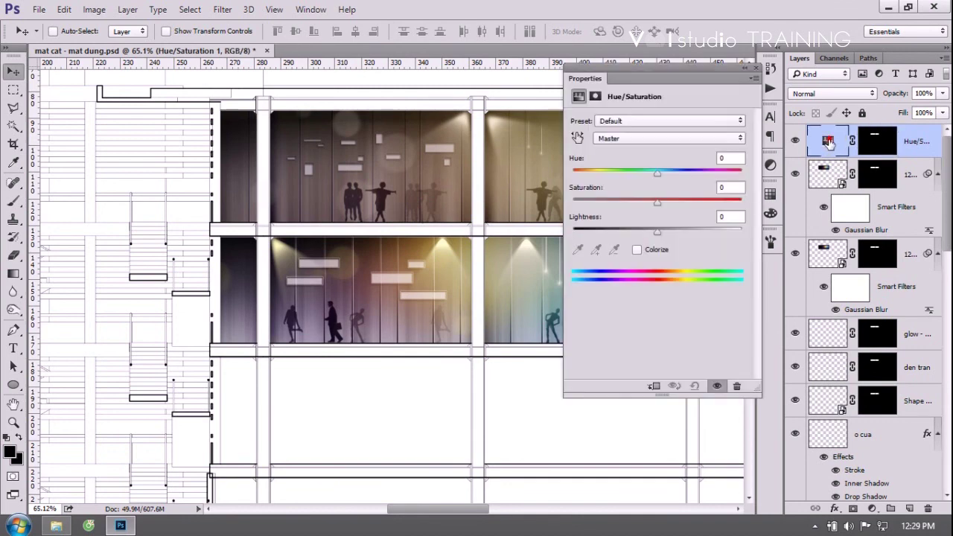
pyautogui.moveTo(642, 208); pyautogui.dragTo(633, 208)
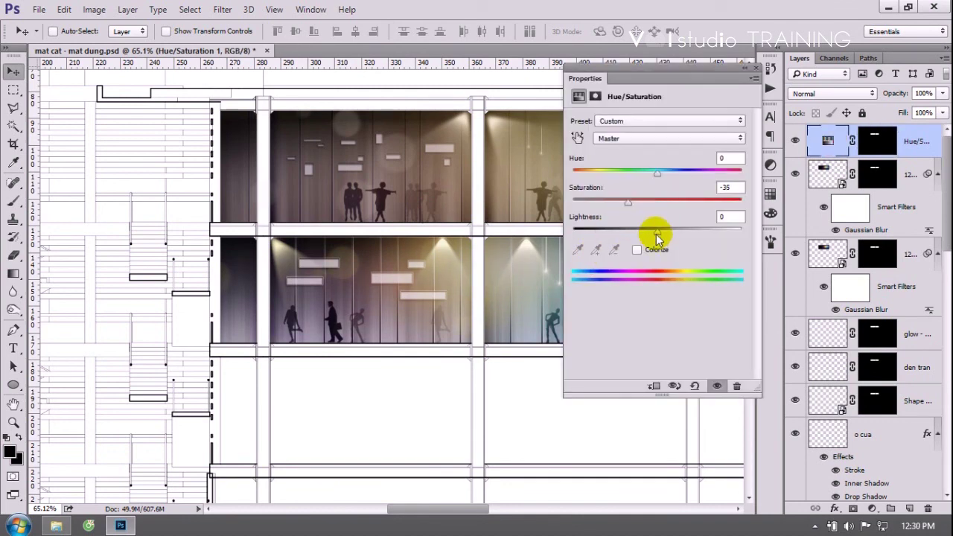
pyautogui.click(753, 67)
pyautogui.scroll(-1, 518, 302)
pyautogui.scroll(1, 510, 306)
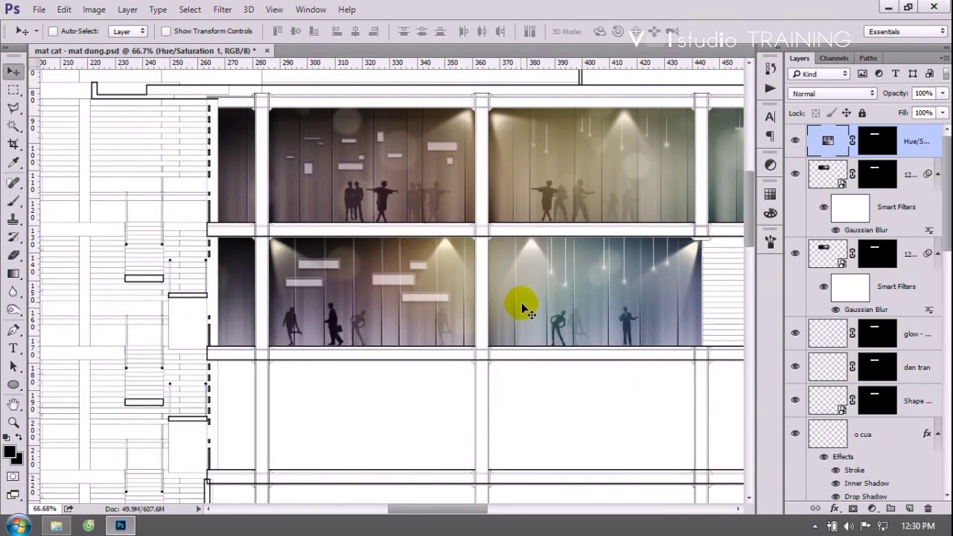
pyautogui.scroll(2, 346, 290)
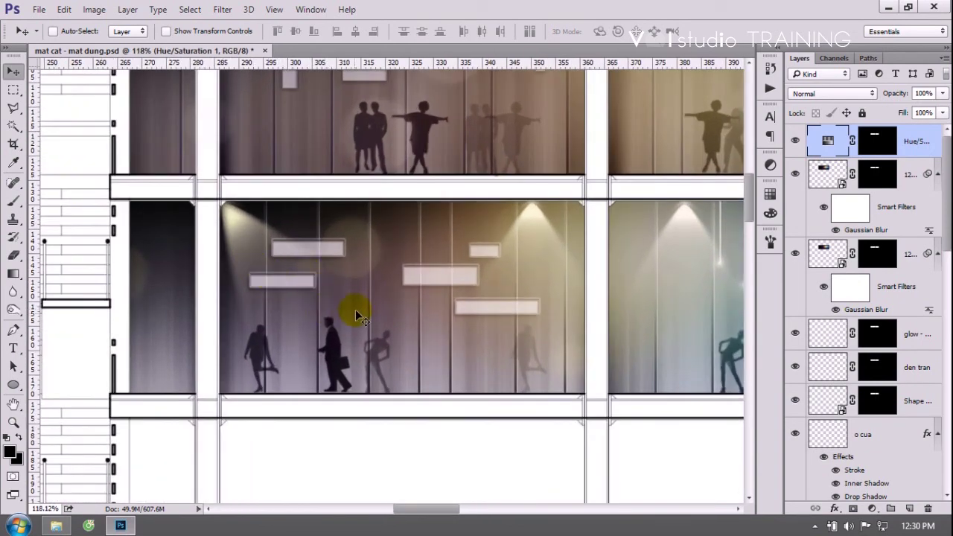
pyautogui.scroll(-1, 335, 305)
pyautogui.scroll(-1, 343, 301)
pyautogui.scroll(-1, 344, 302)
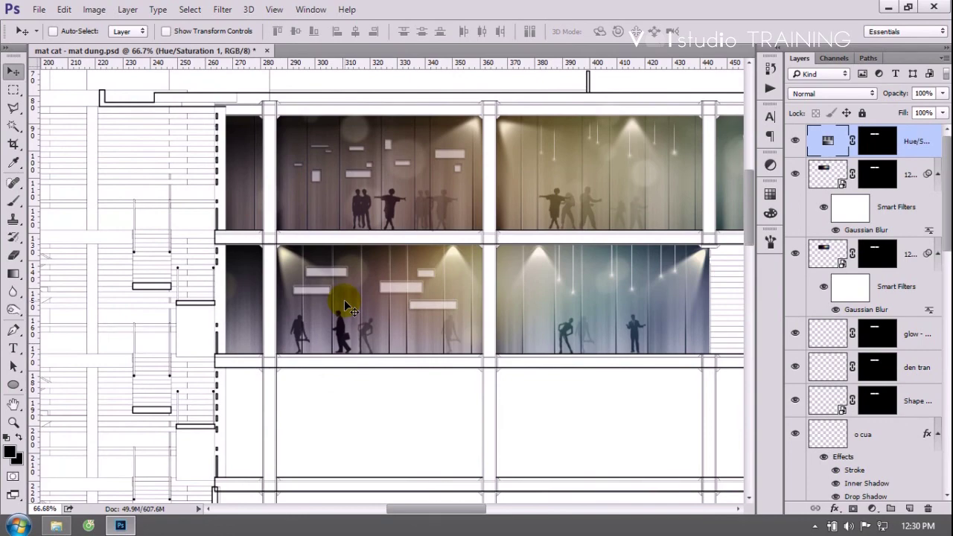
pyautogui.scroll(-1, 344, 305)
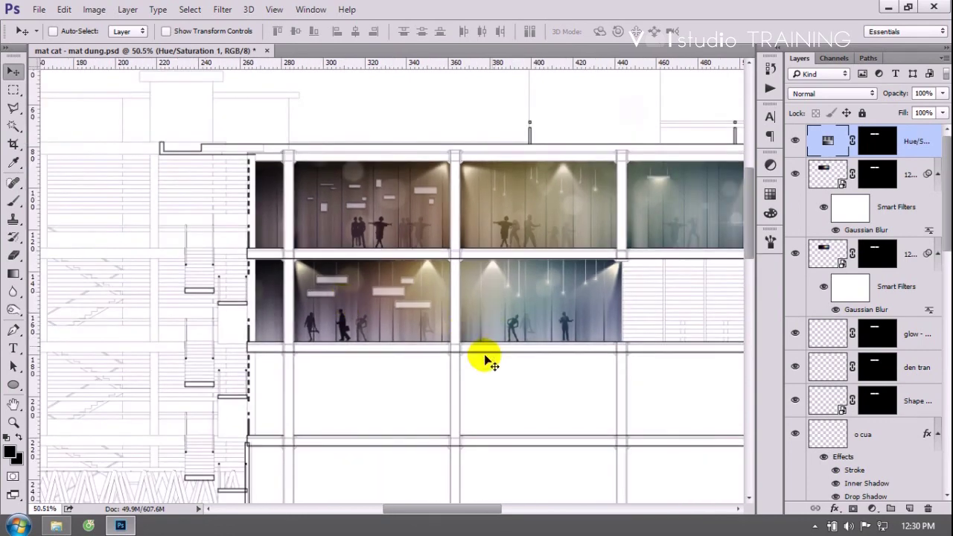